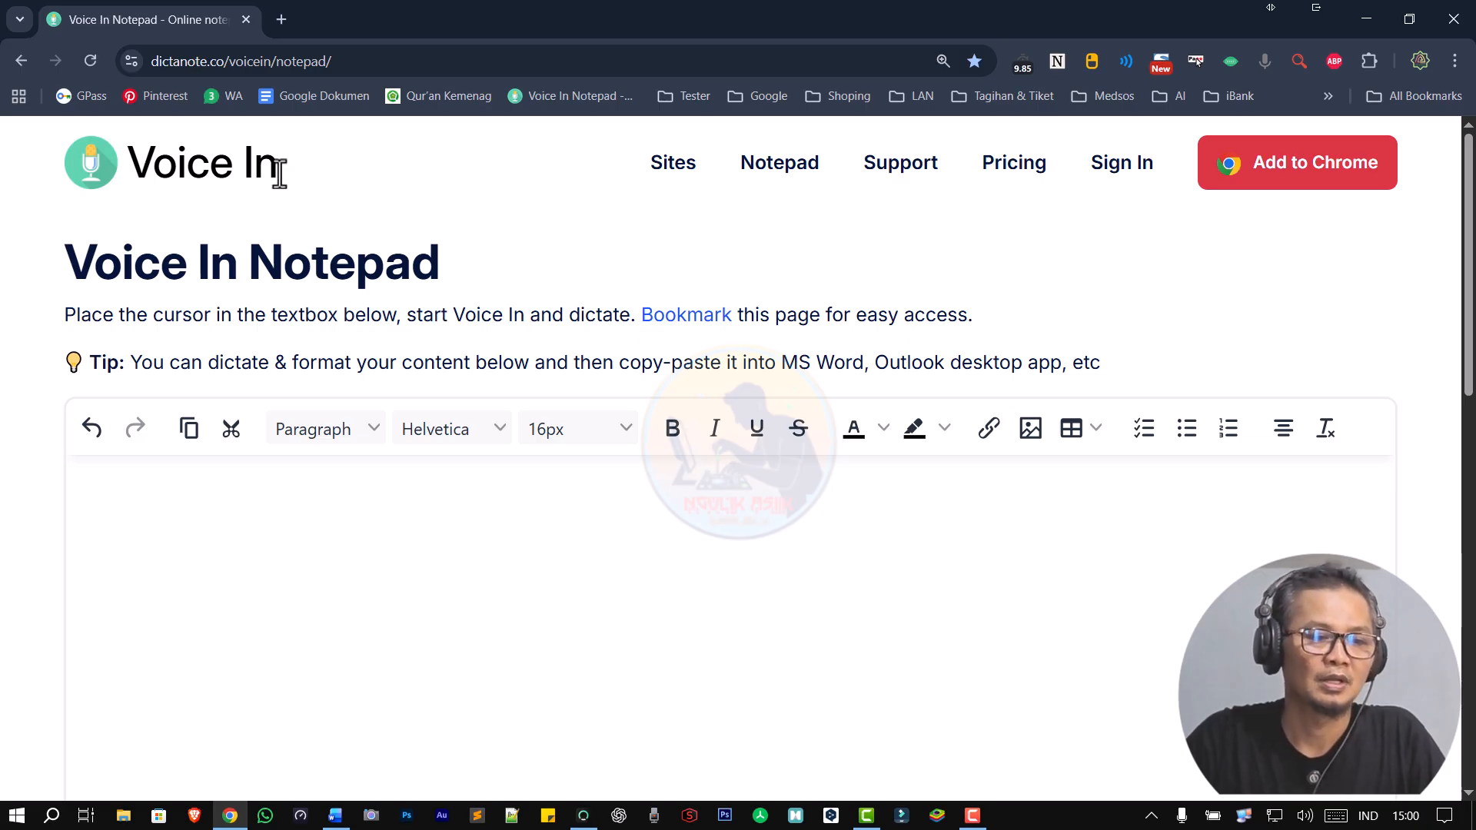
- Check the installed Chrome extensions for Voice In - Speech-To-Text Dictation, and return to the Voice In Notepad page
drag(283, 171, 129, 176)
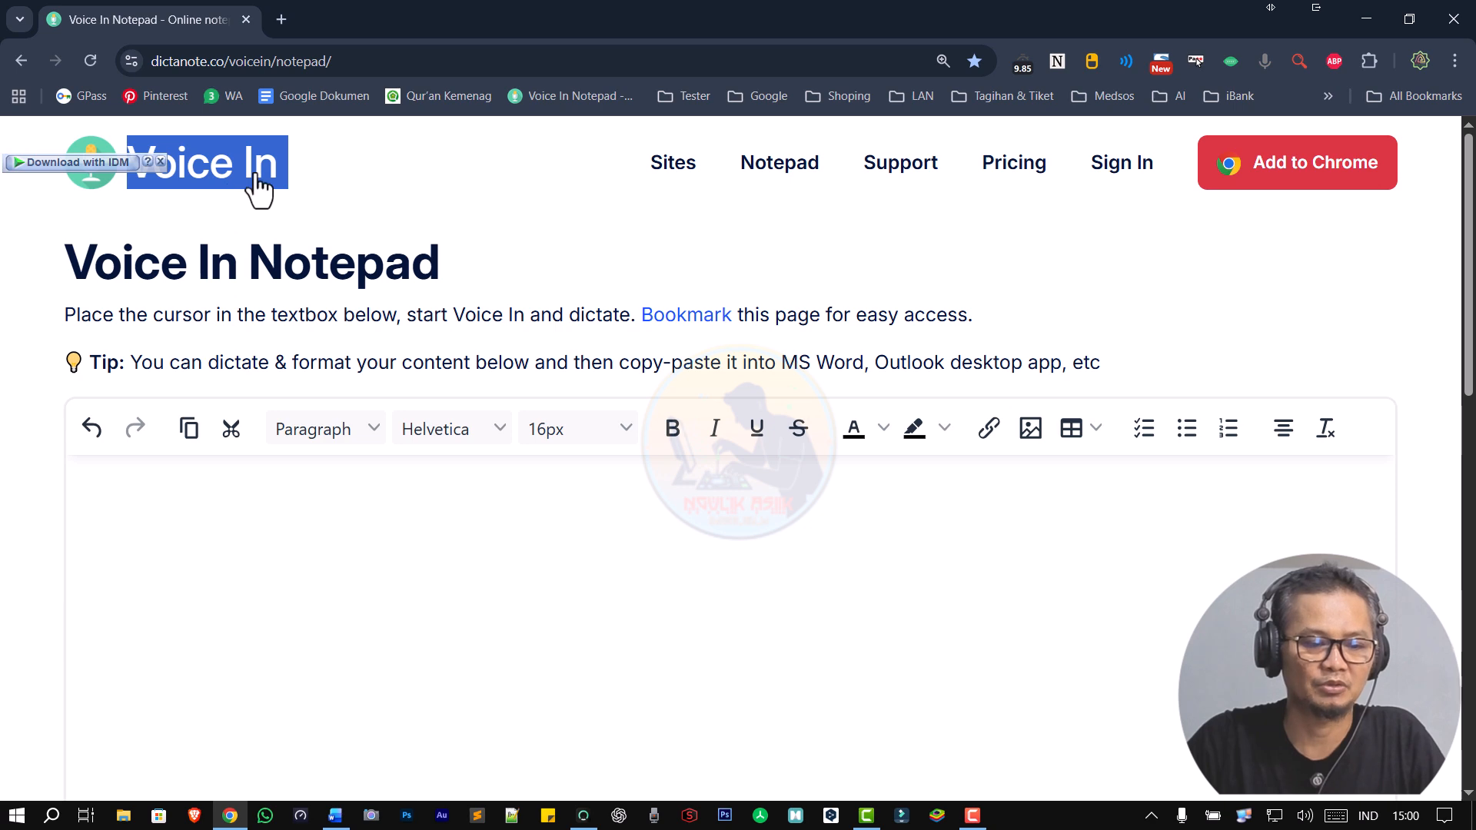
click(1368, 60)
scroll(1277, 423, down, 1)
scroll(1184, 461, down, 5)
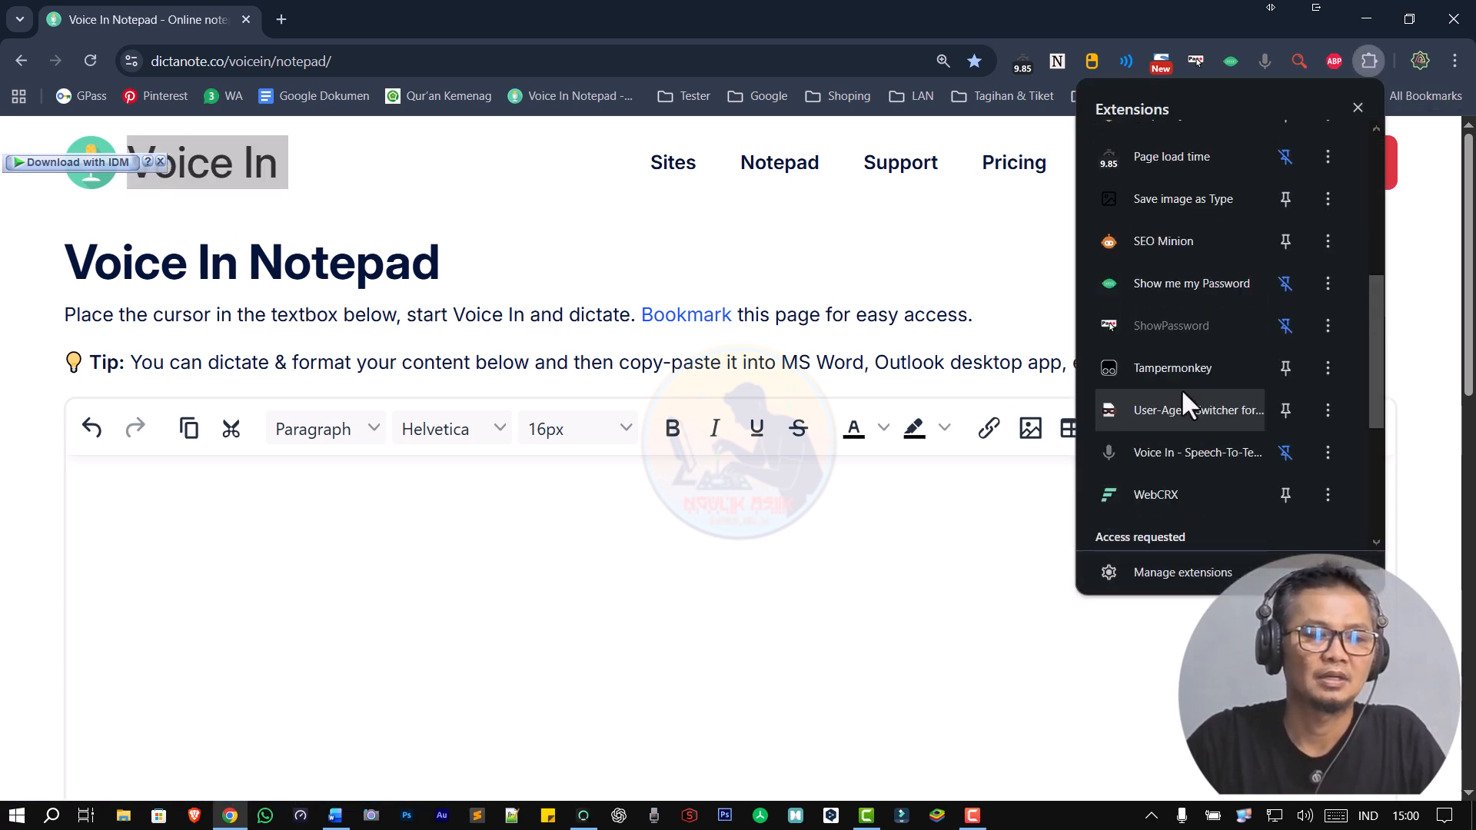
scroll(1190, 339, up, 5)
click(1138, 581)
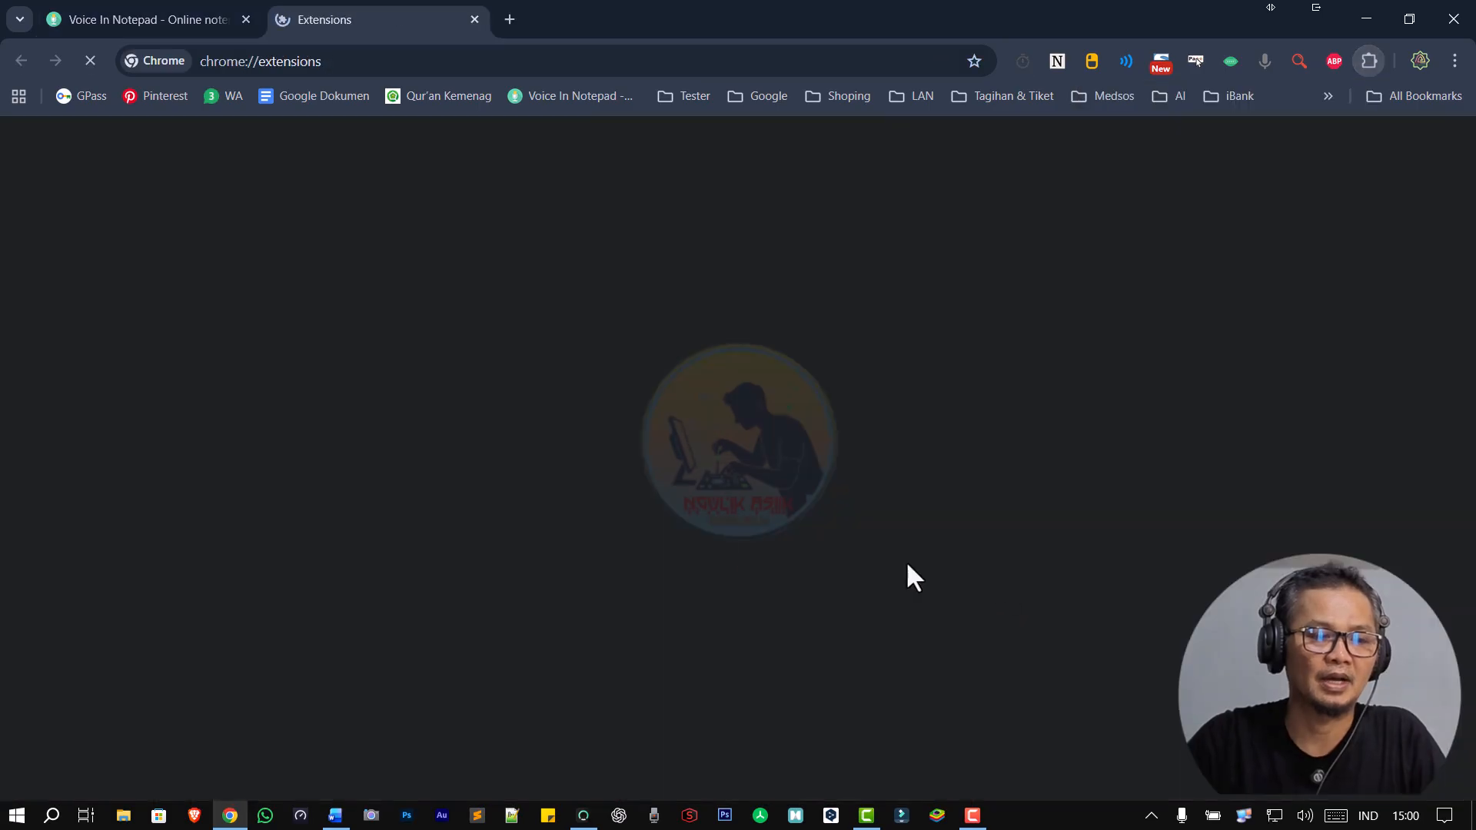
scroll(538, 519, down, 3)
scroll(699, 550, down, 10)
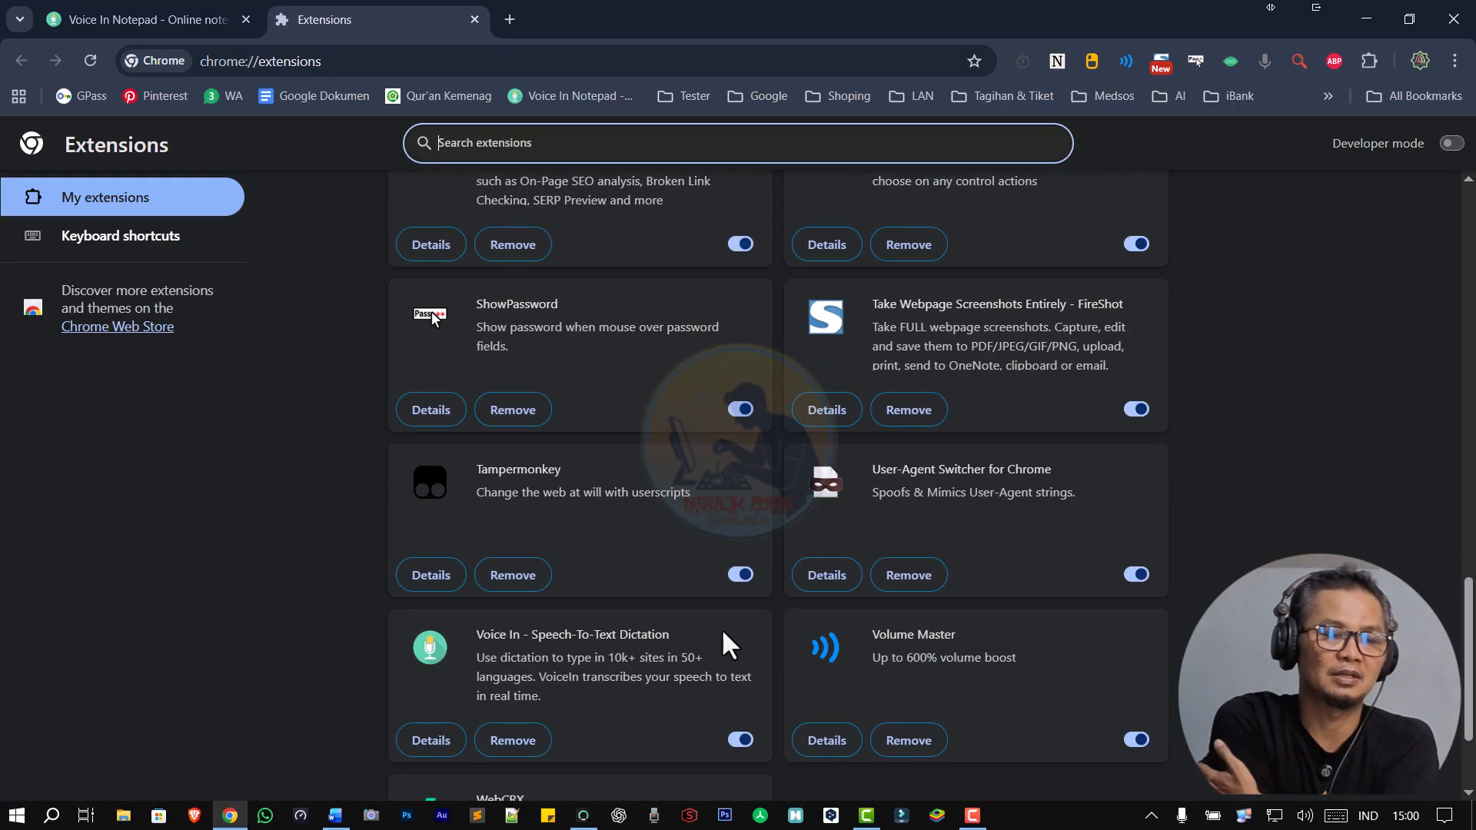
scroll(695, 611, up, 2)
scroll(689, 603, up, 2)
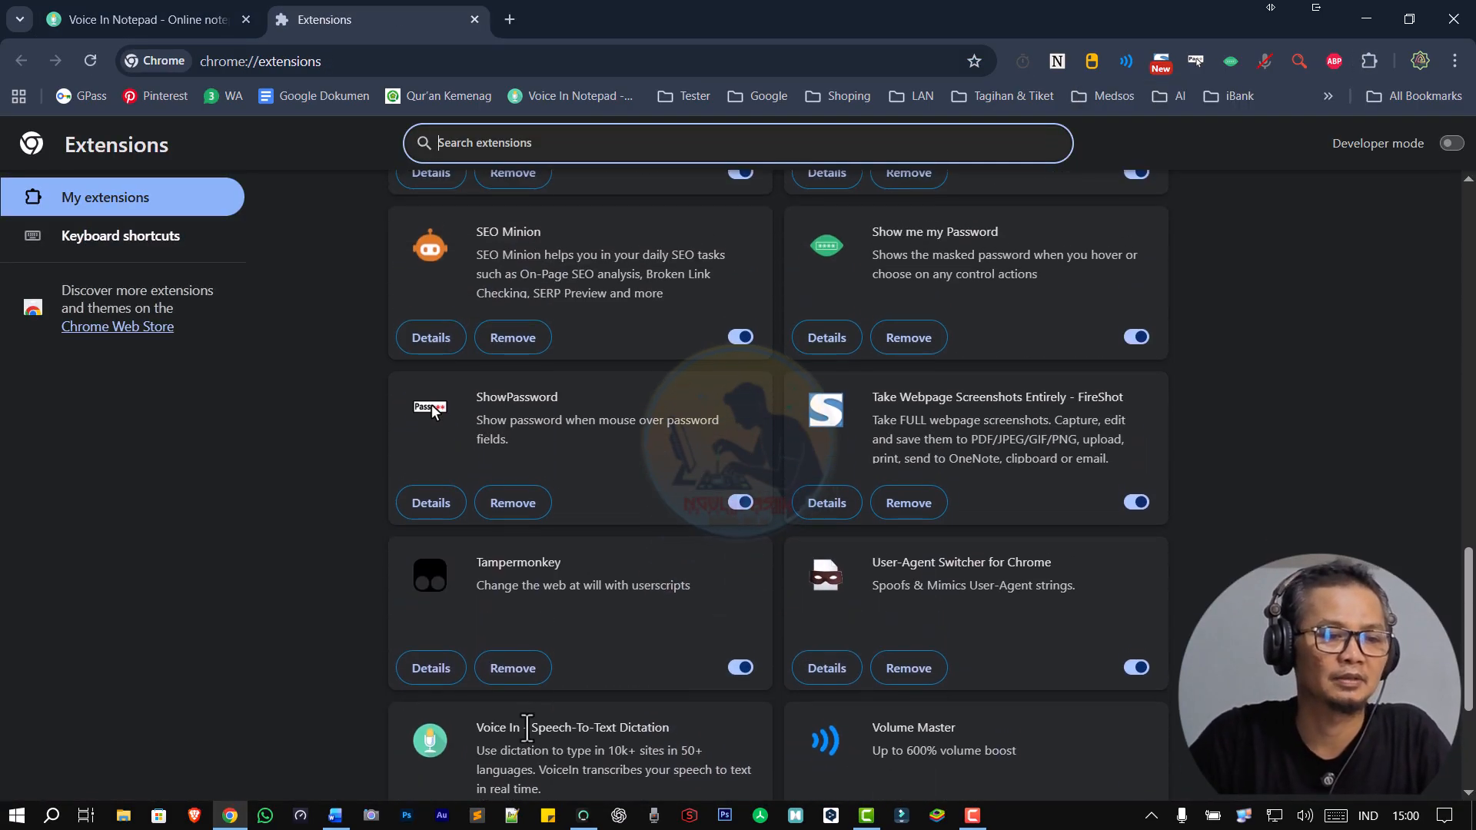
drag(477, 734, 565, 744)
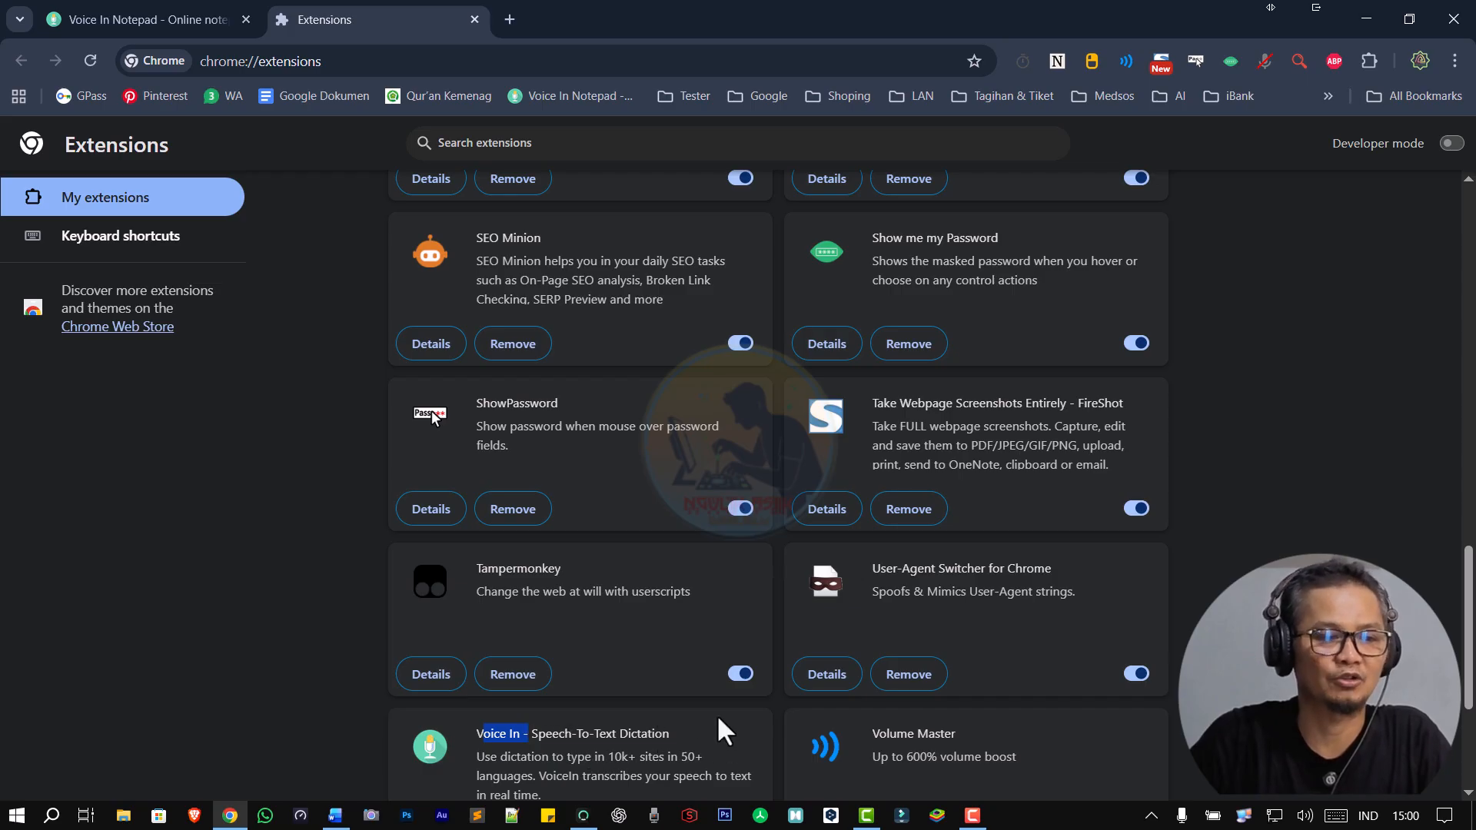
scroll(706, 669, up, 12)
scroll(705, 669, up, 5)
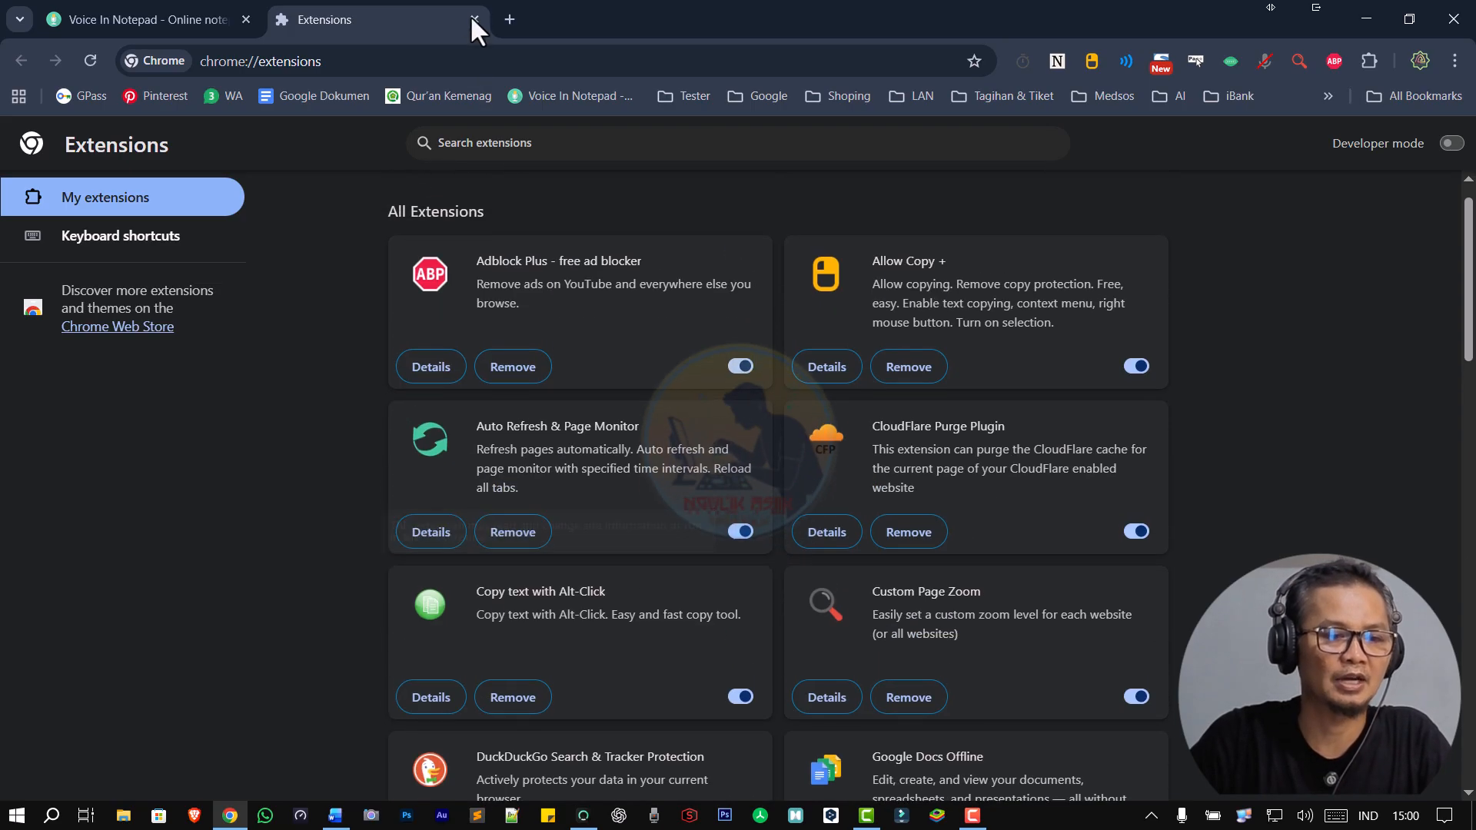
click(474, 20)
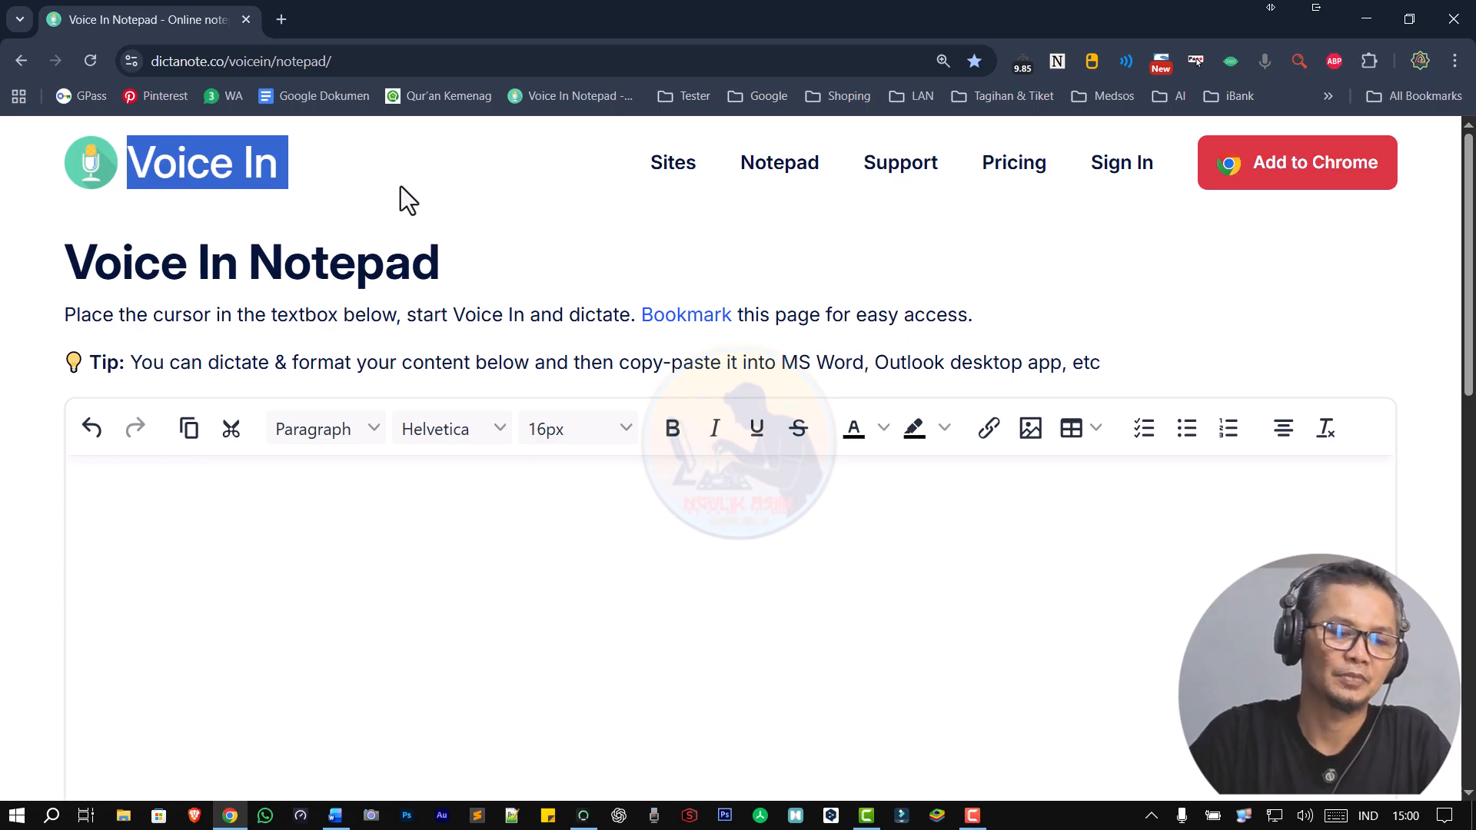
click(346, 178)
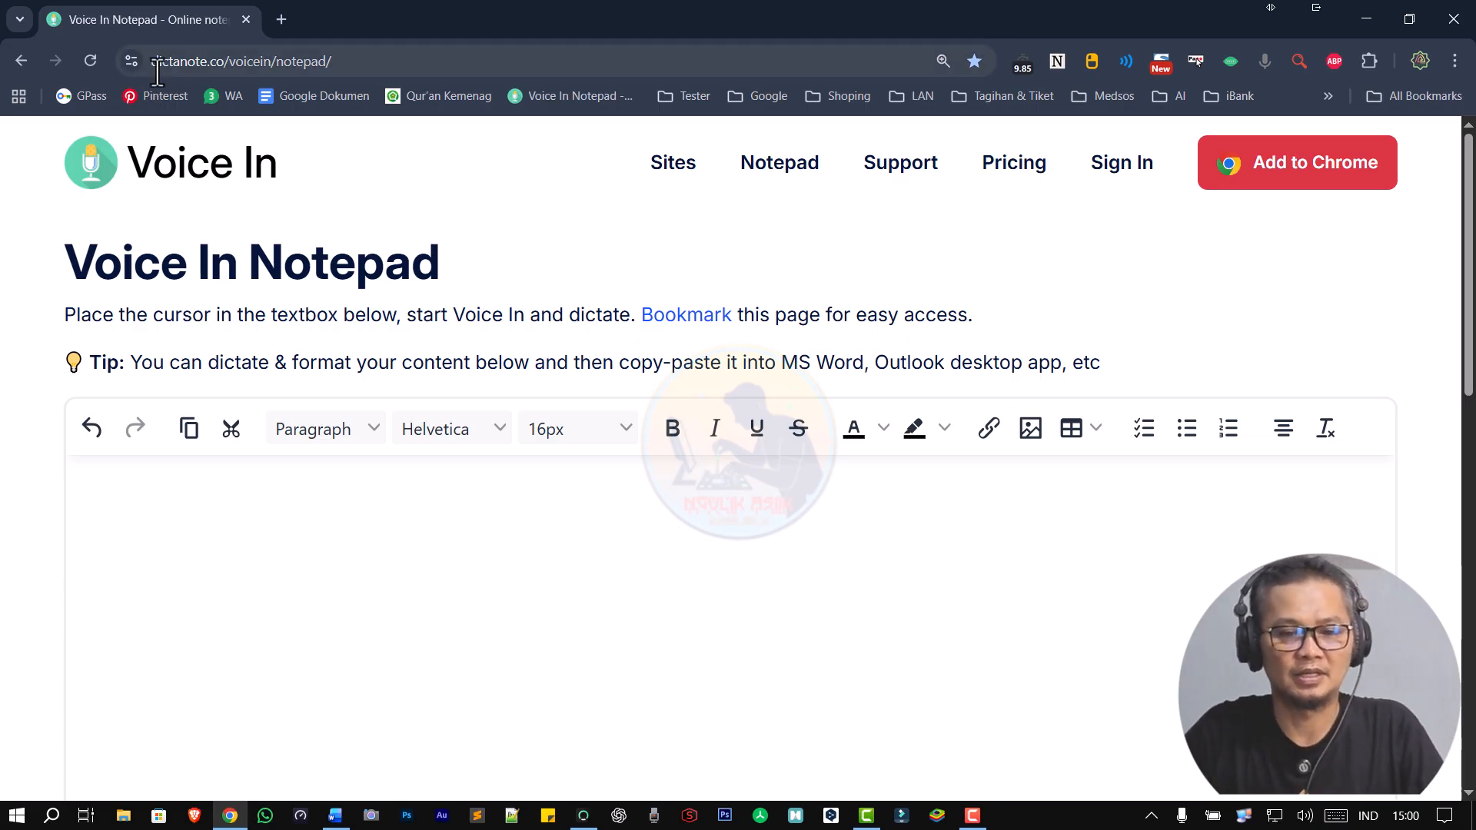
click(382, 61)
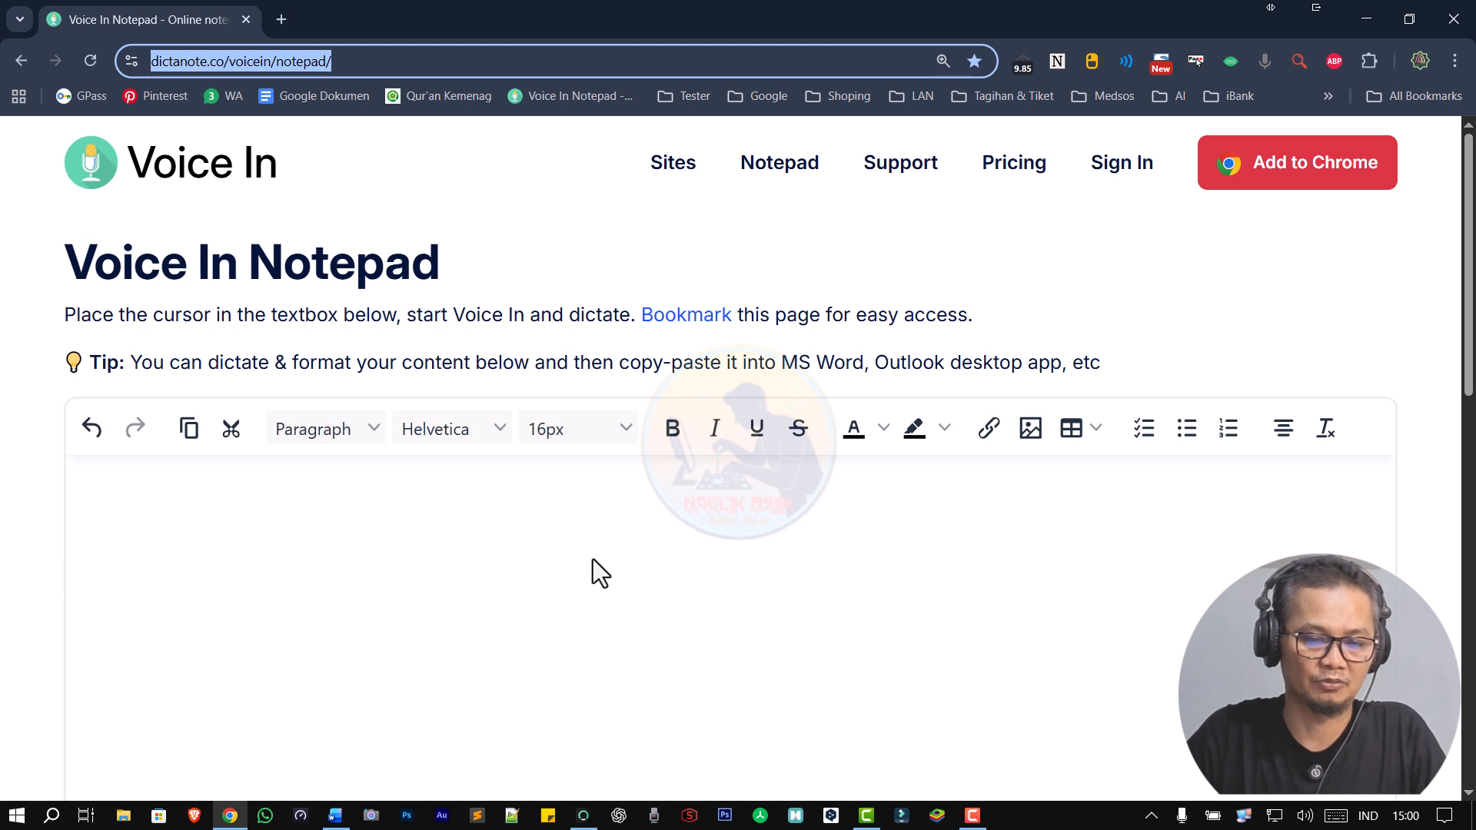
click(578, 505)
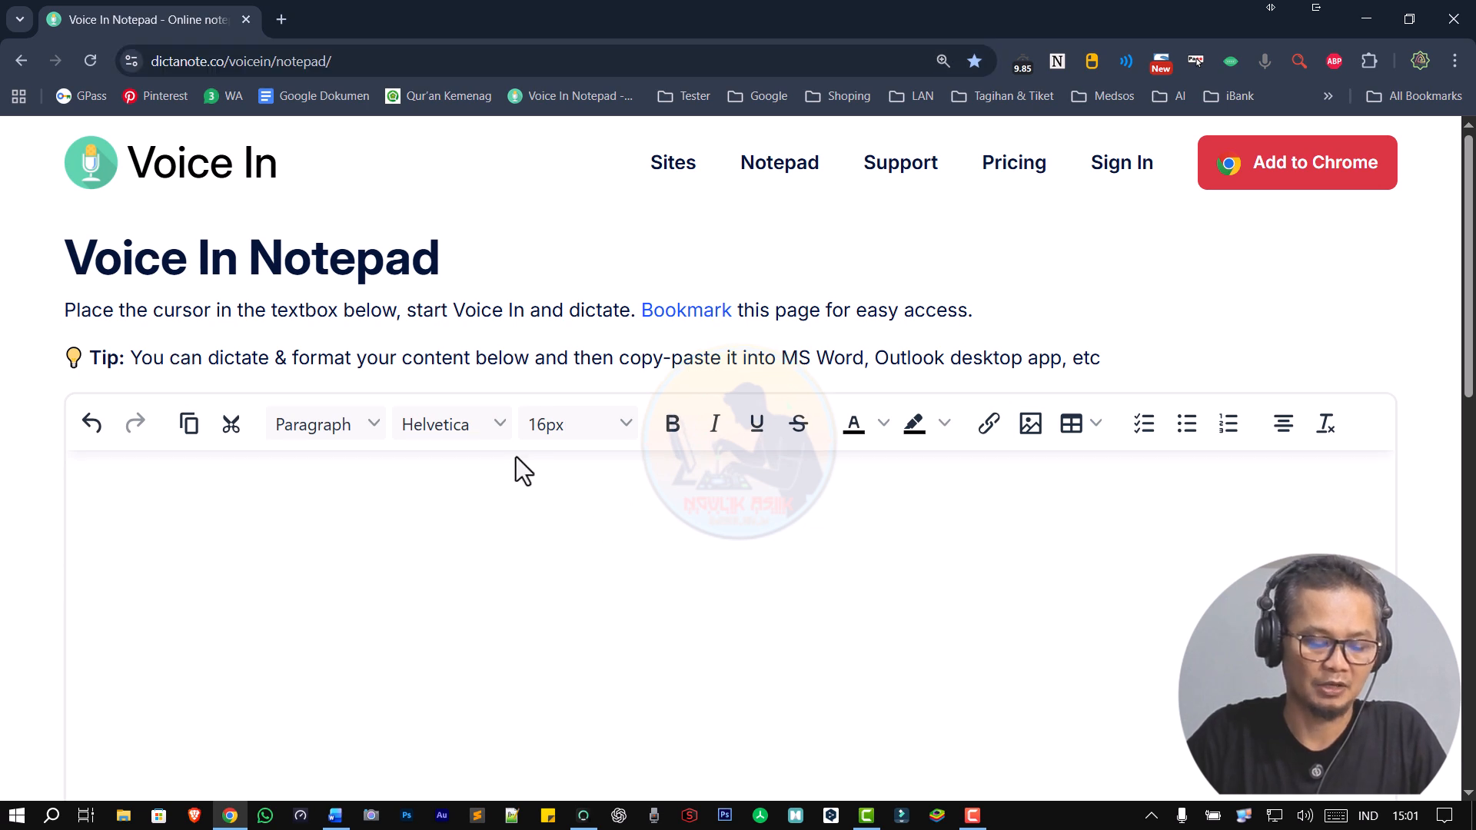
scroll(515, 457, down, 1)
scroll(533, 458, up, 1)
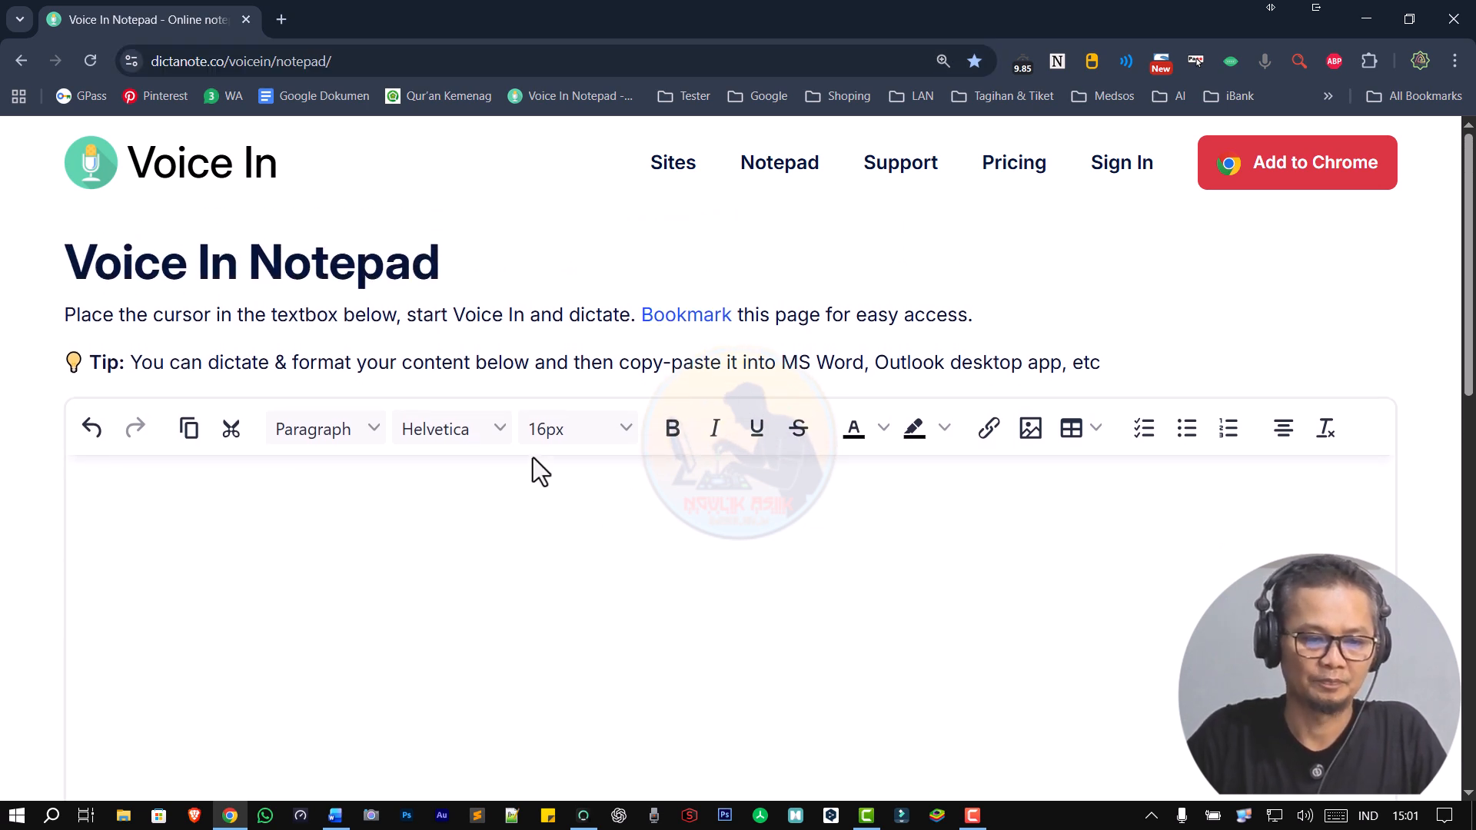
- Switch the keyboard input to English and dictate the Arabic opening from بسم الله الرحمن الرحيم to اجمعين into the notepad with Voice In
scroll(541, 454, down, 1)
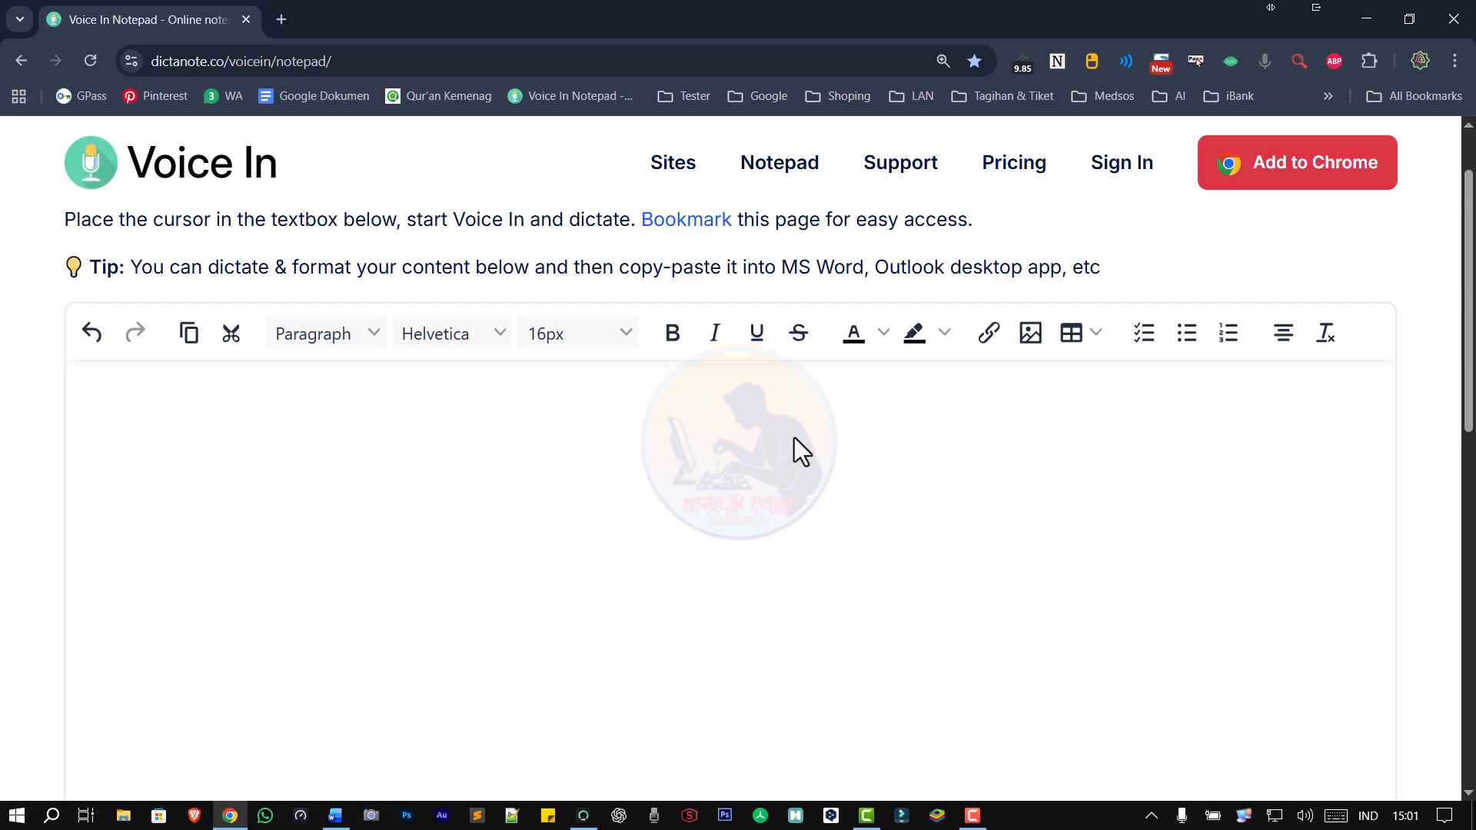
key(alt+shift)
key(alt+l)
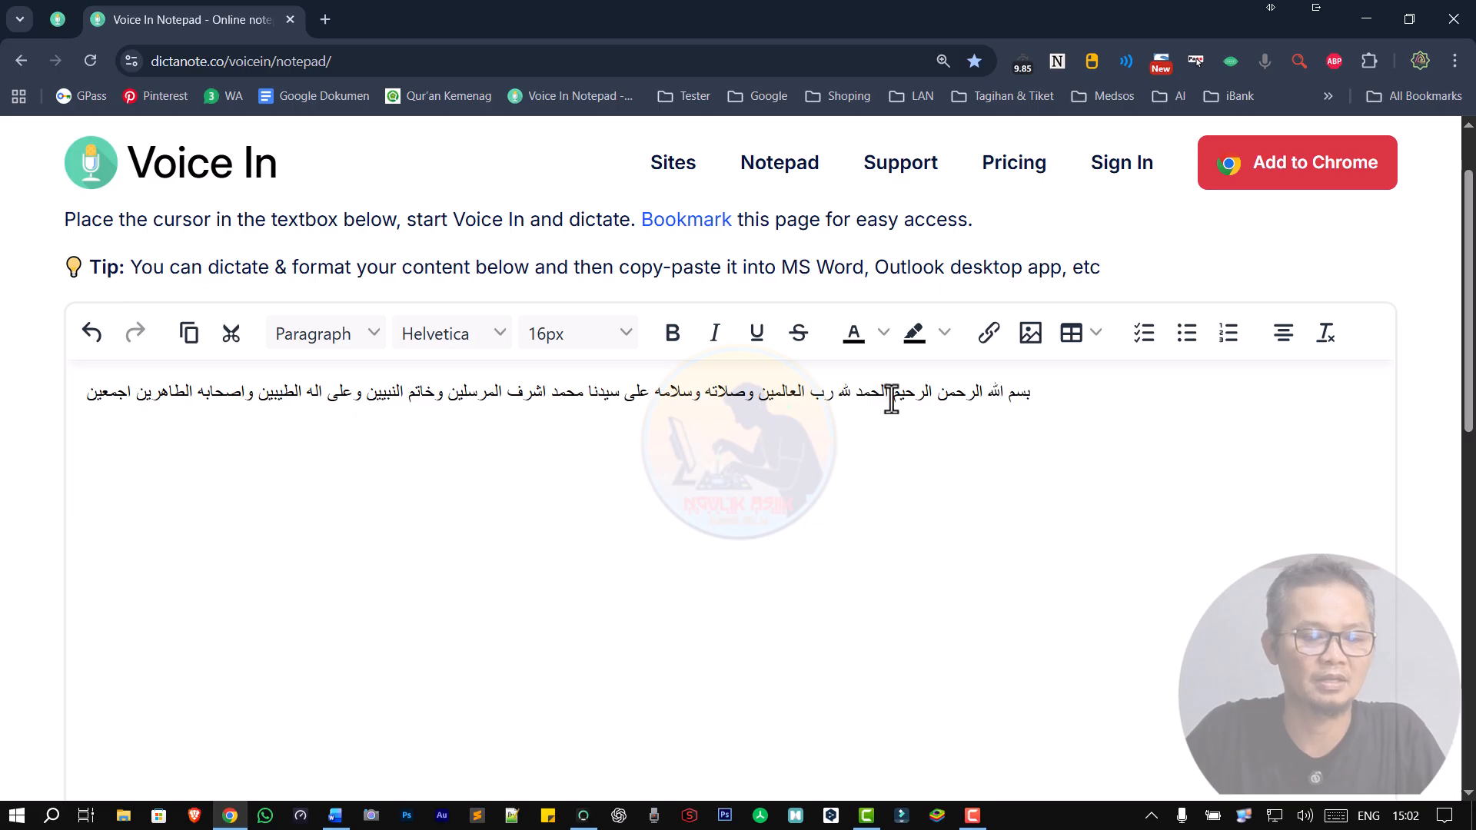
key(BackSpace)
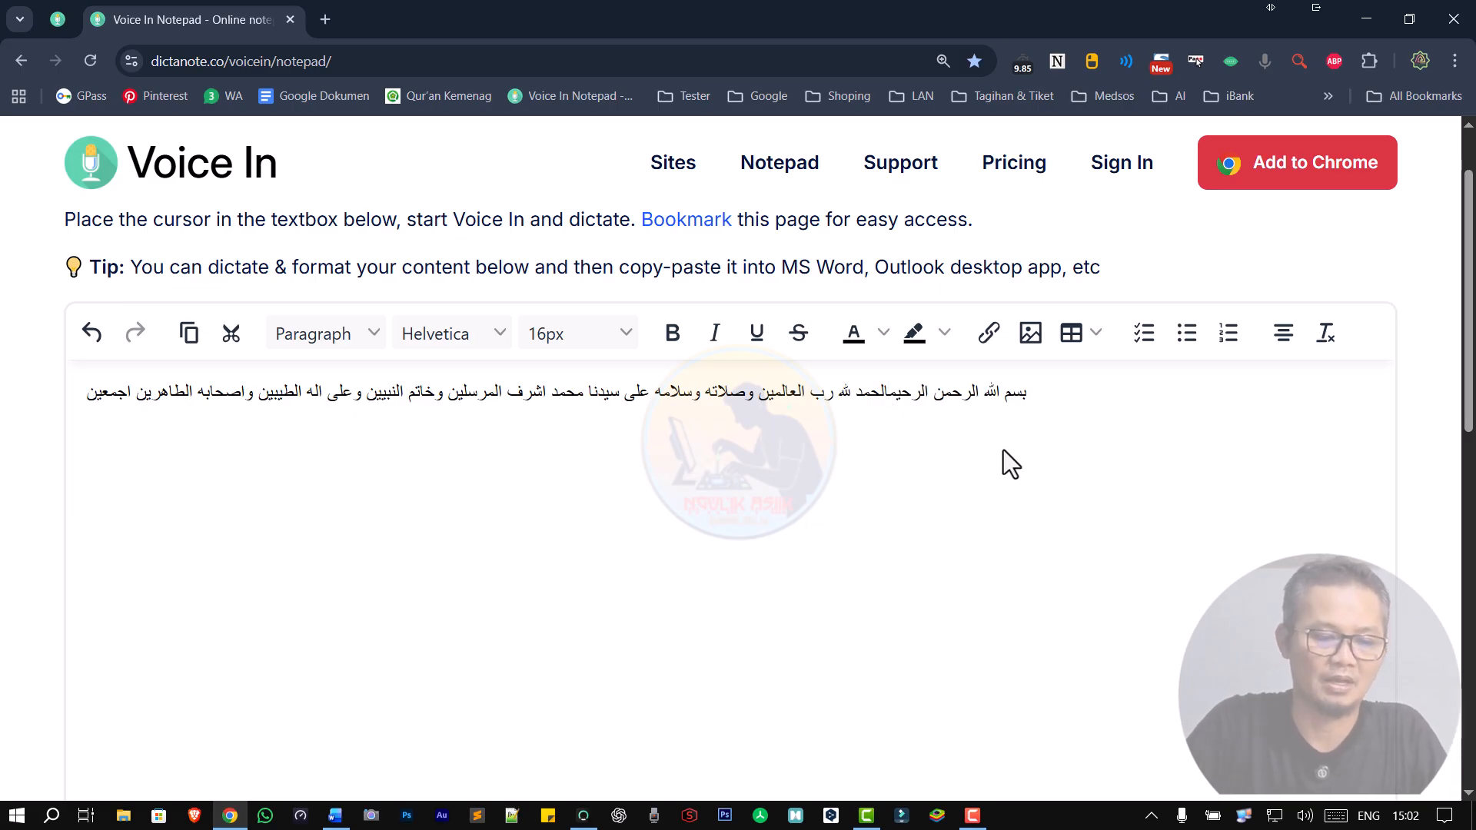
key(ctrl+z)
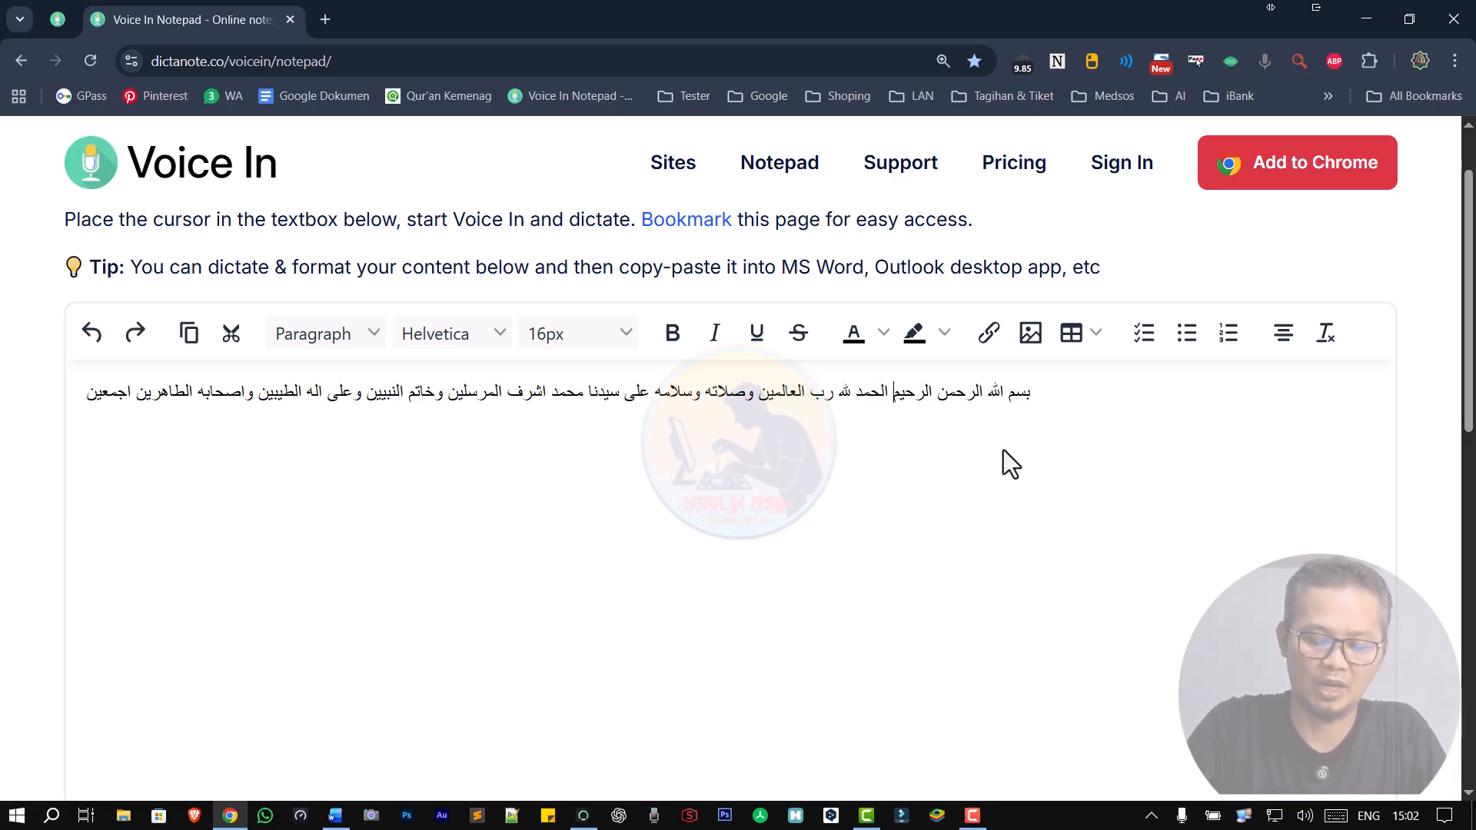
key(BackSpace)
key(ctrl+z)
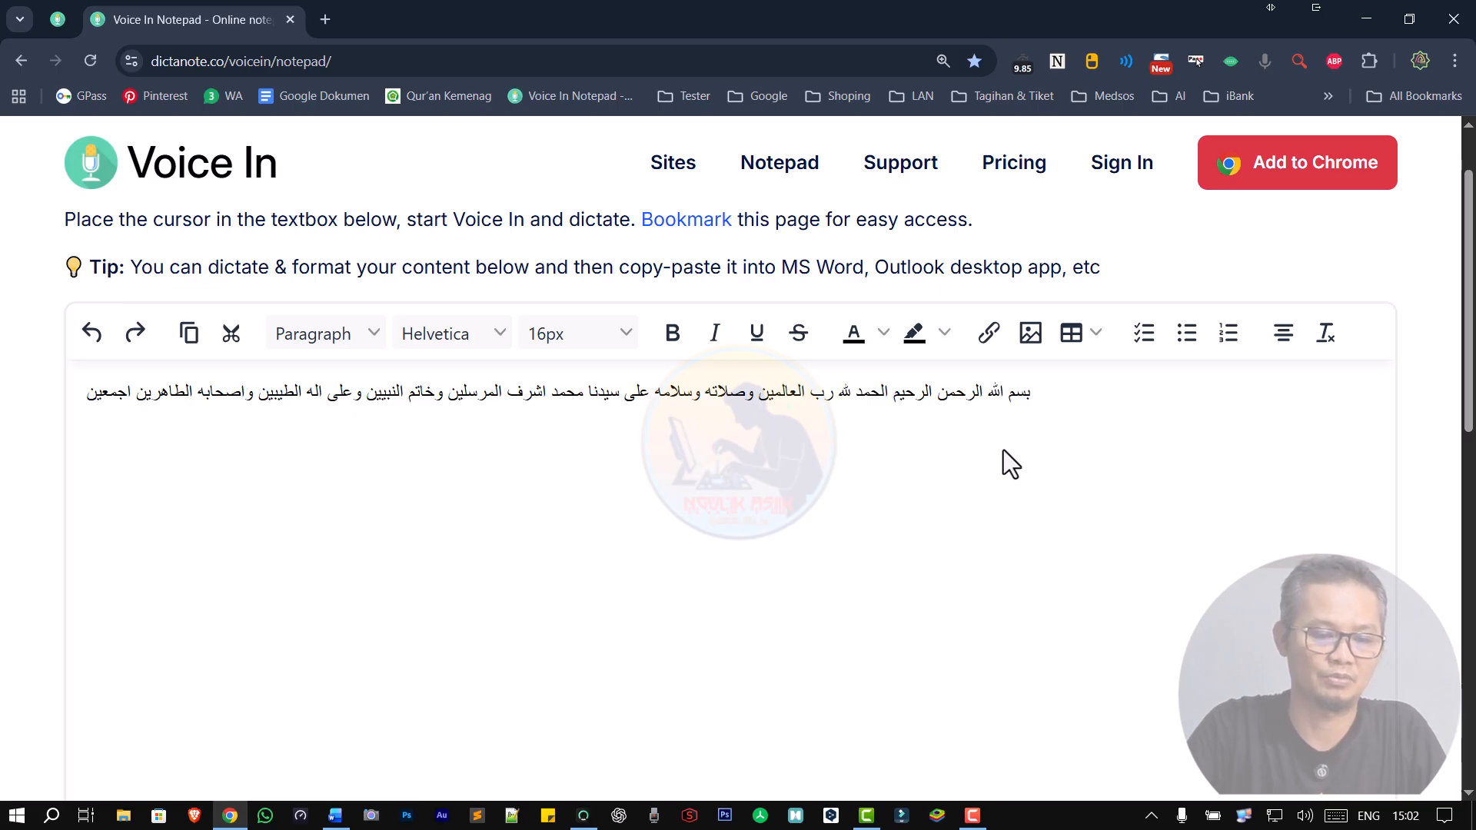
- Break the text before الحمد لله into its own paragraph and dictate the Arabic passage starting with اما بعد below it
key(Return)
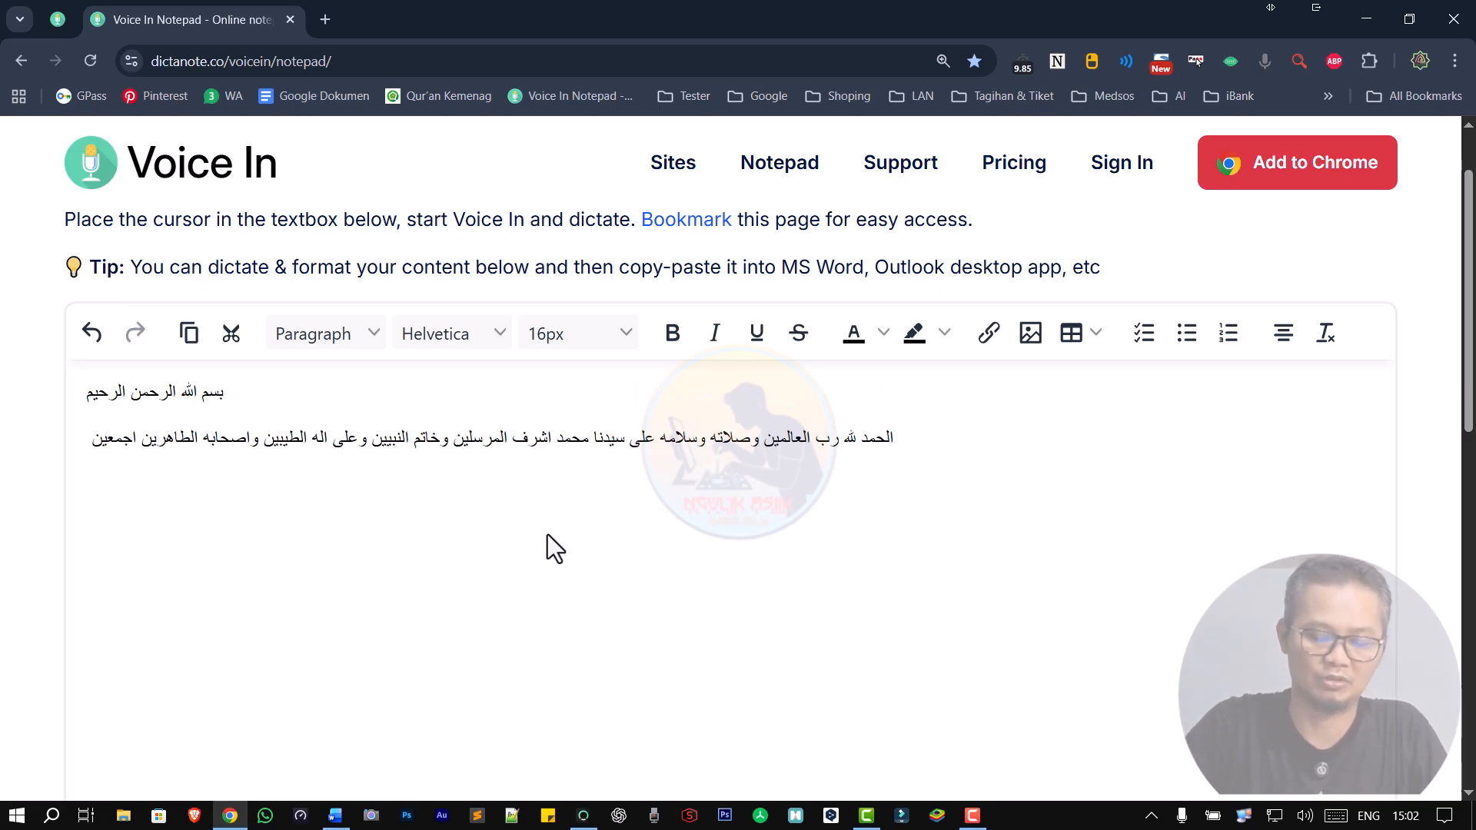
key(ctrl+z)
key(ctrl+z)
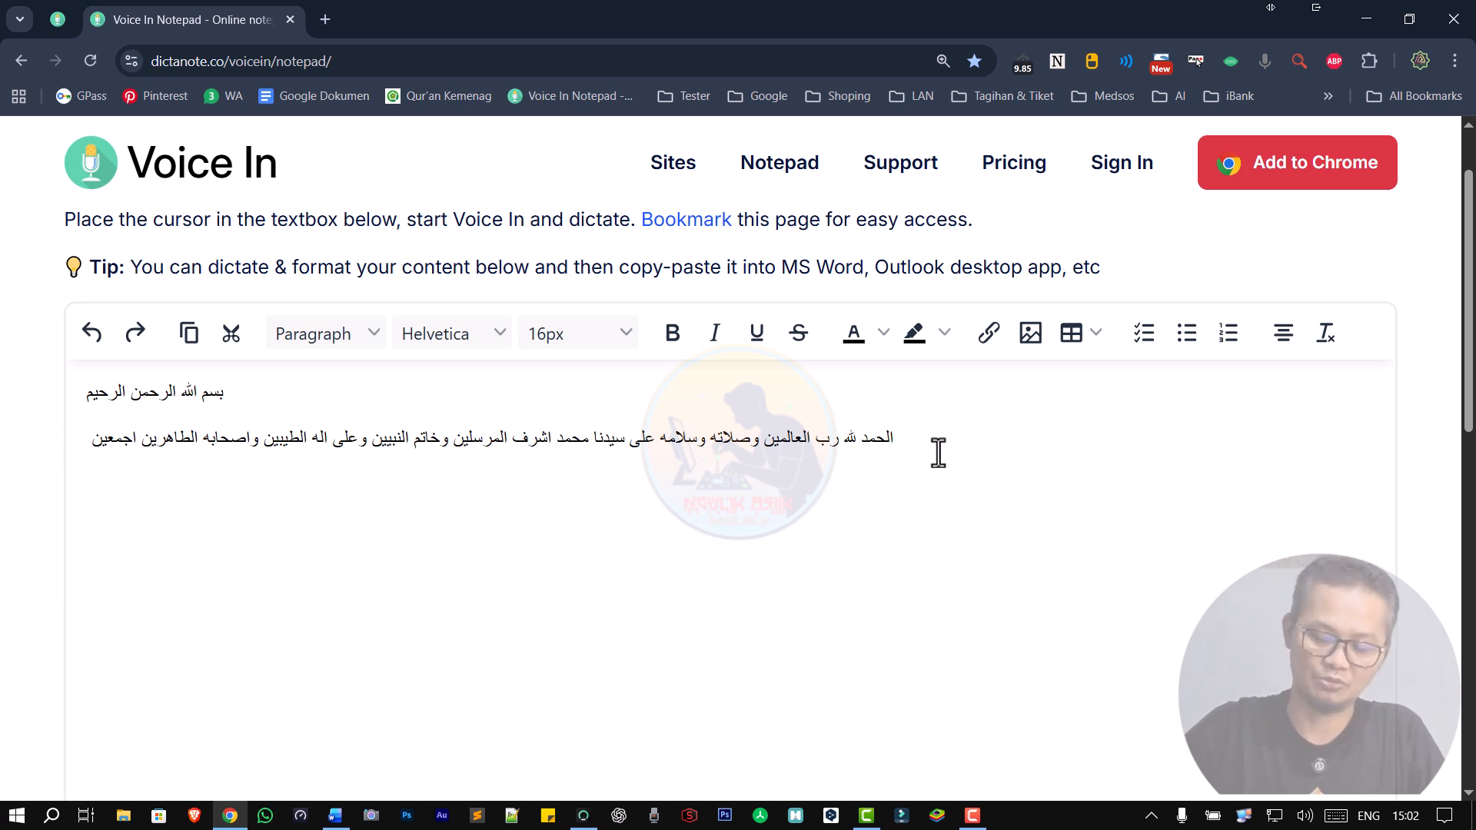
key(Return)
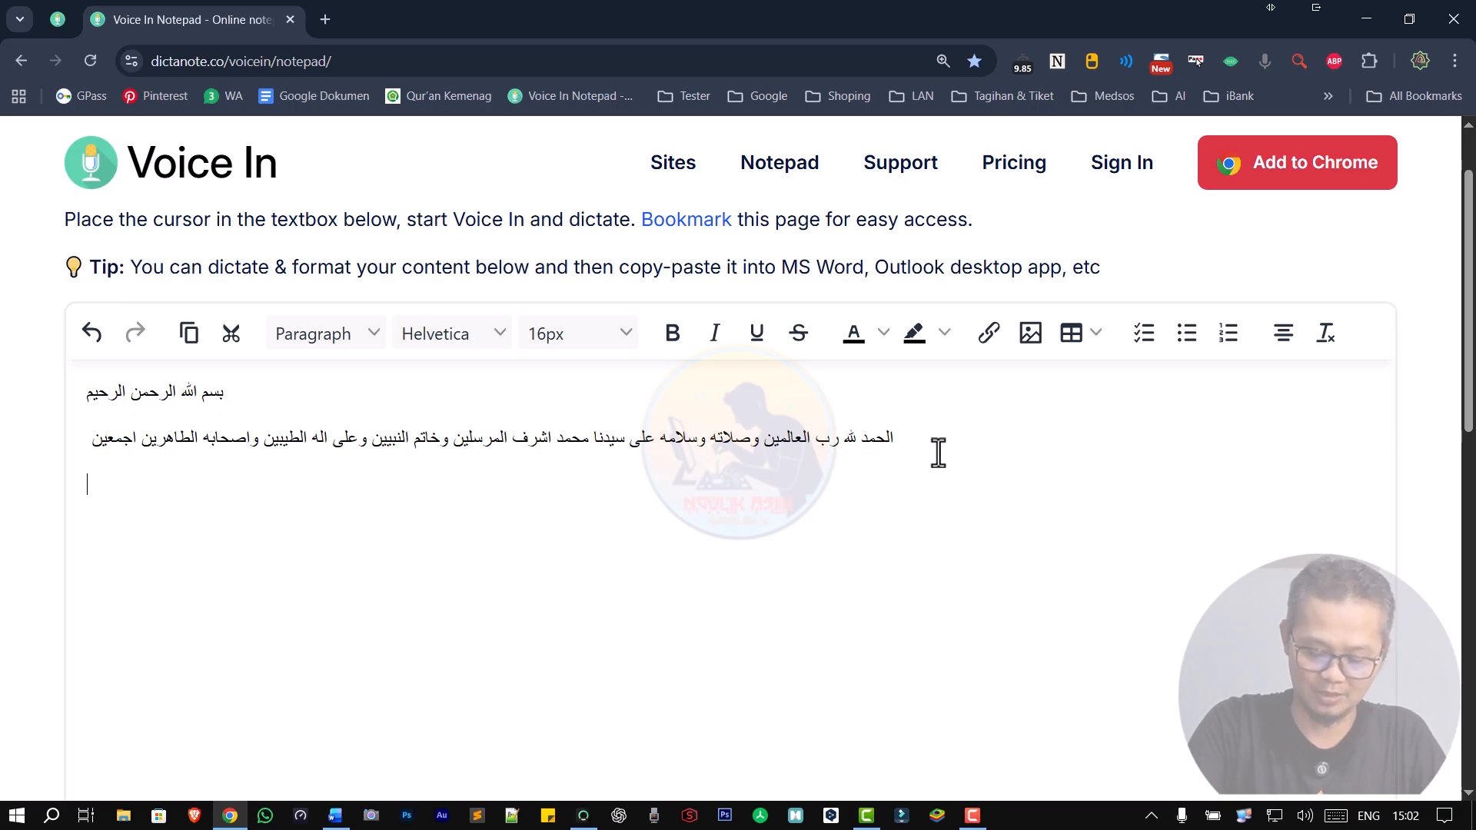
key(alt+l)
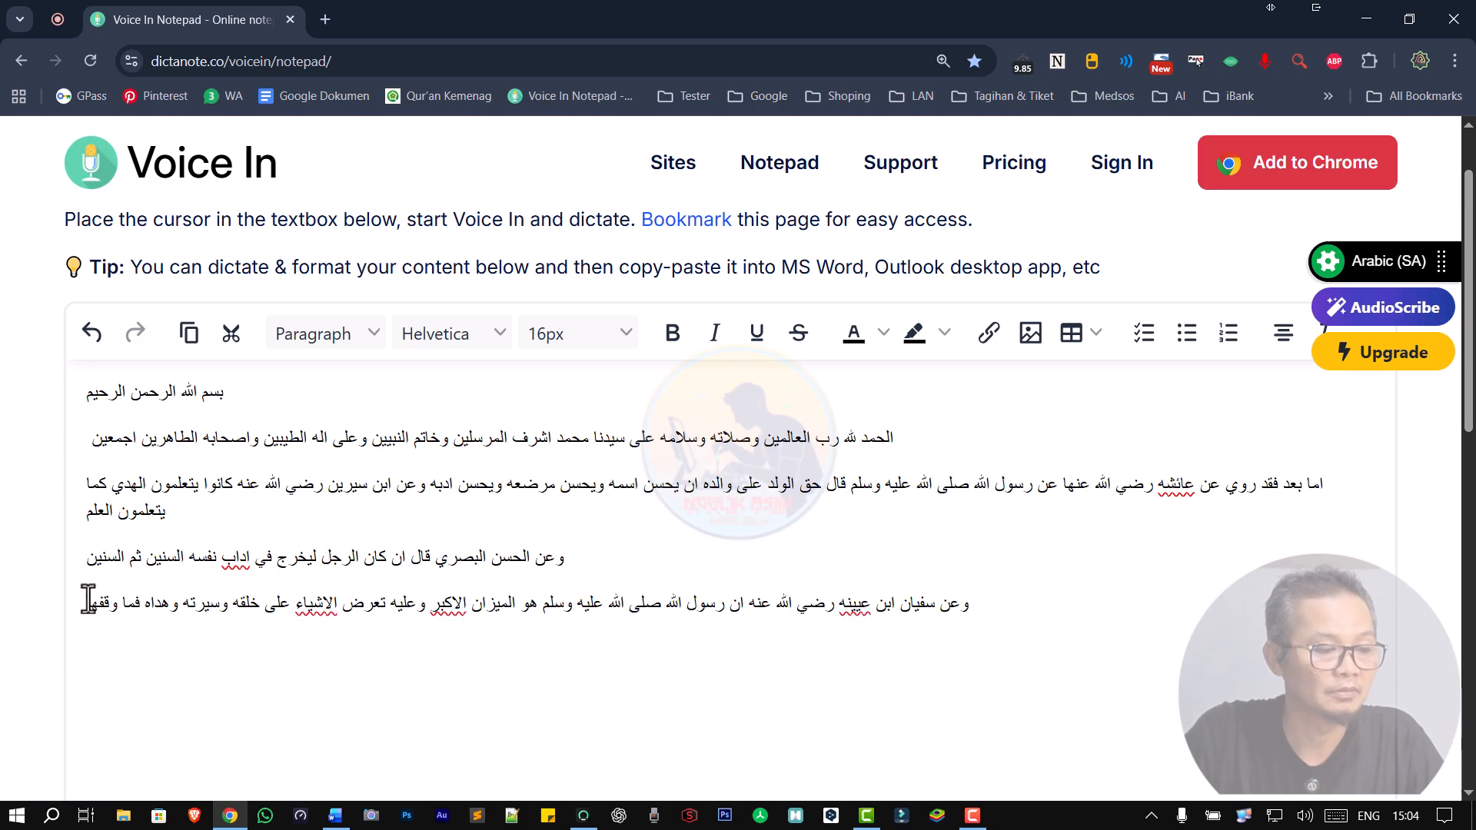
- Replace the word وقفها with وافقها and continue dictating the Arabic paragraphs up to الى كثير من العلم
double_click(89, 600)
double_click(107, 603)
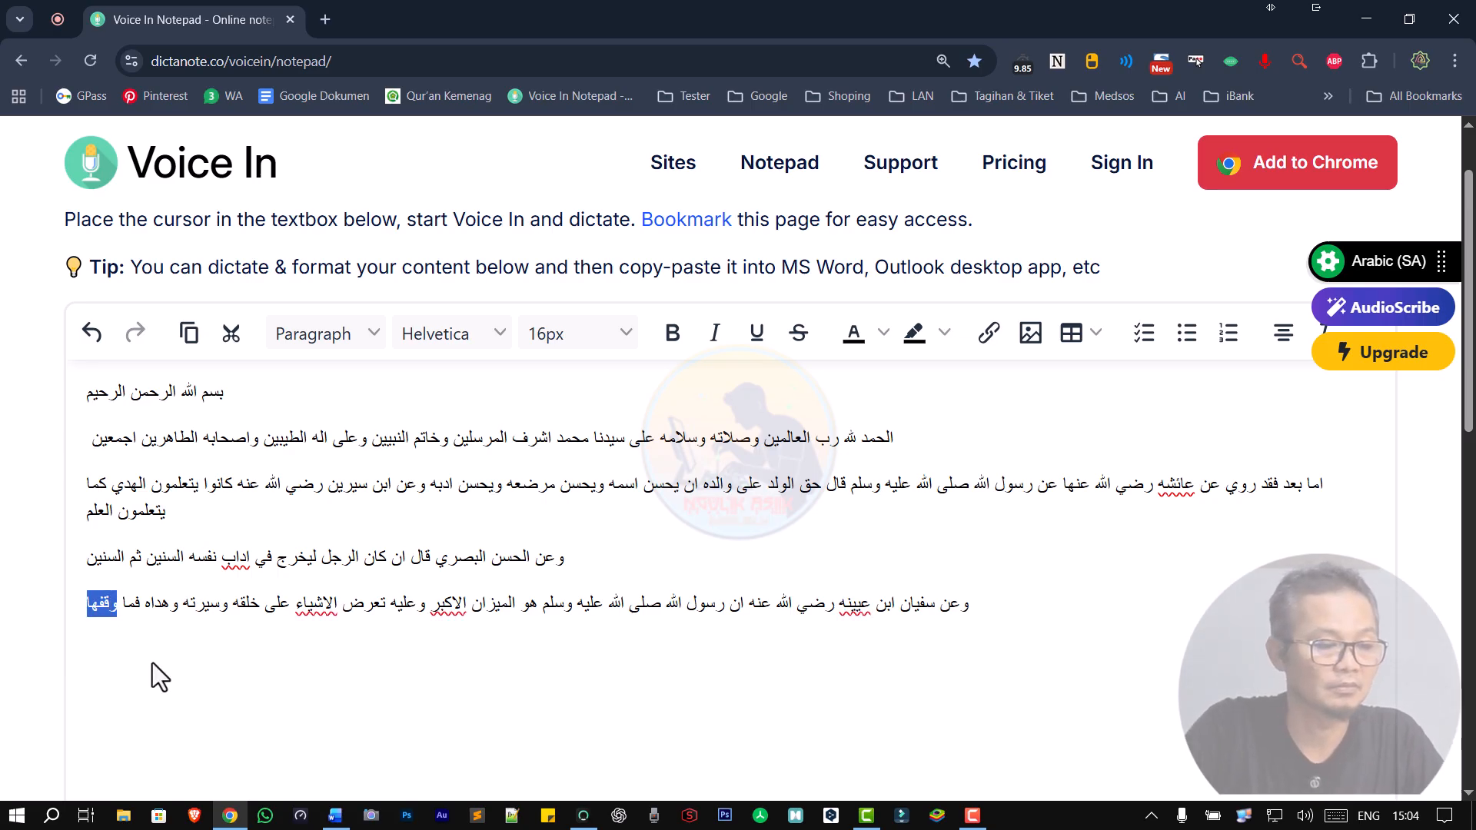
key(BackSpace)
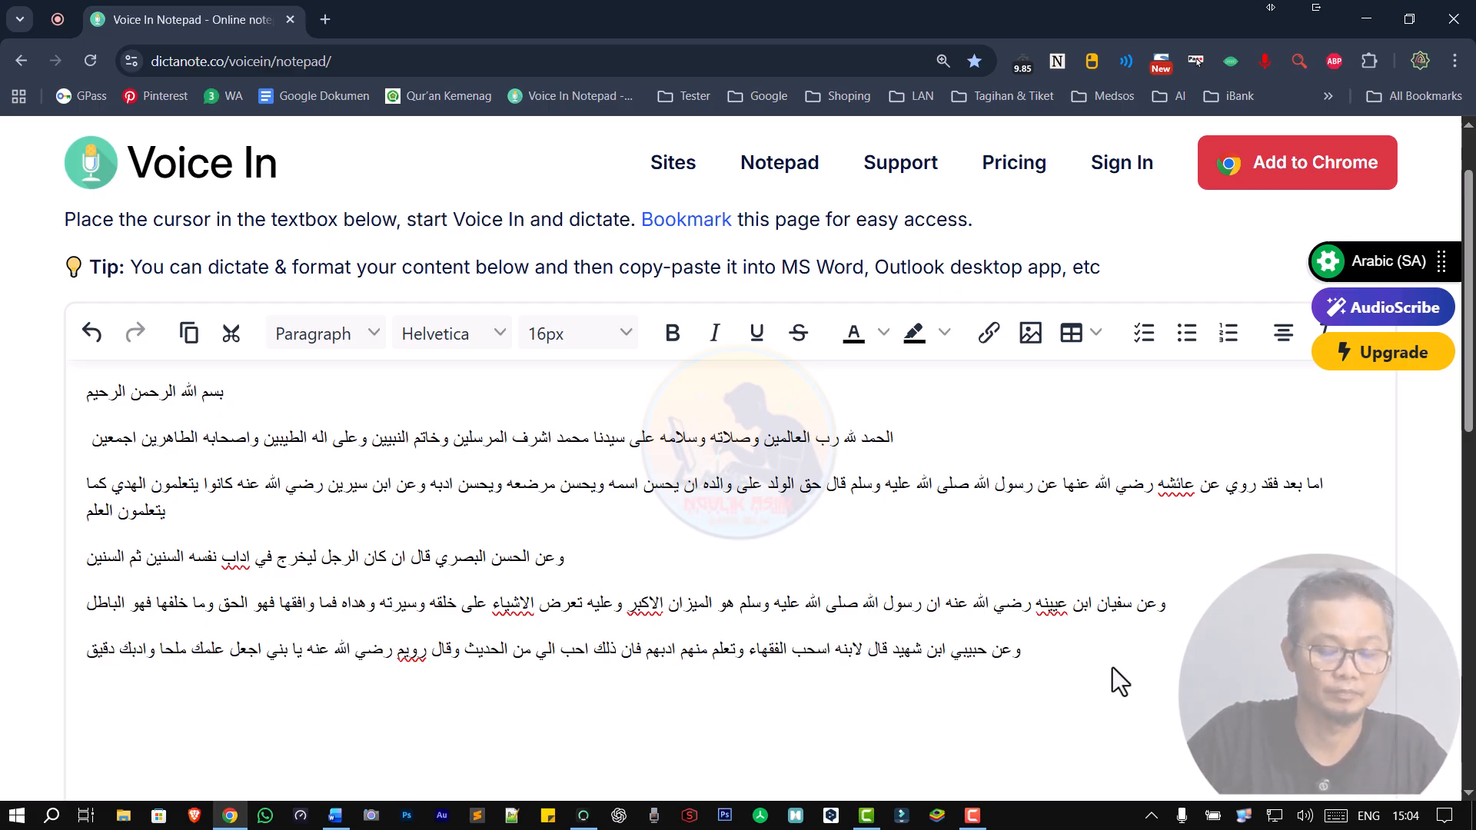
key(Return)
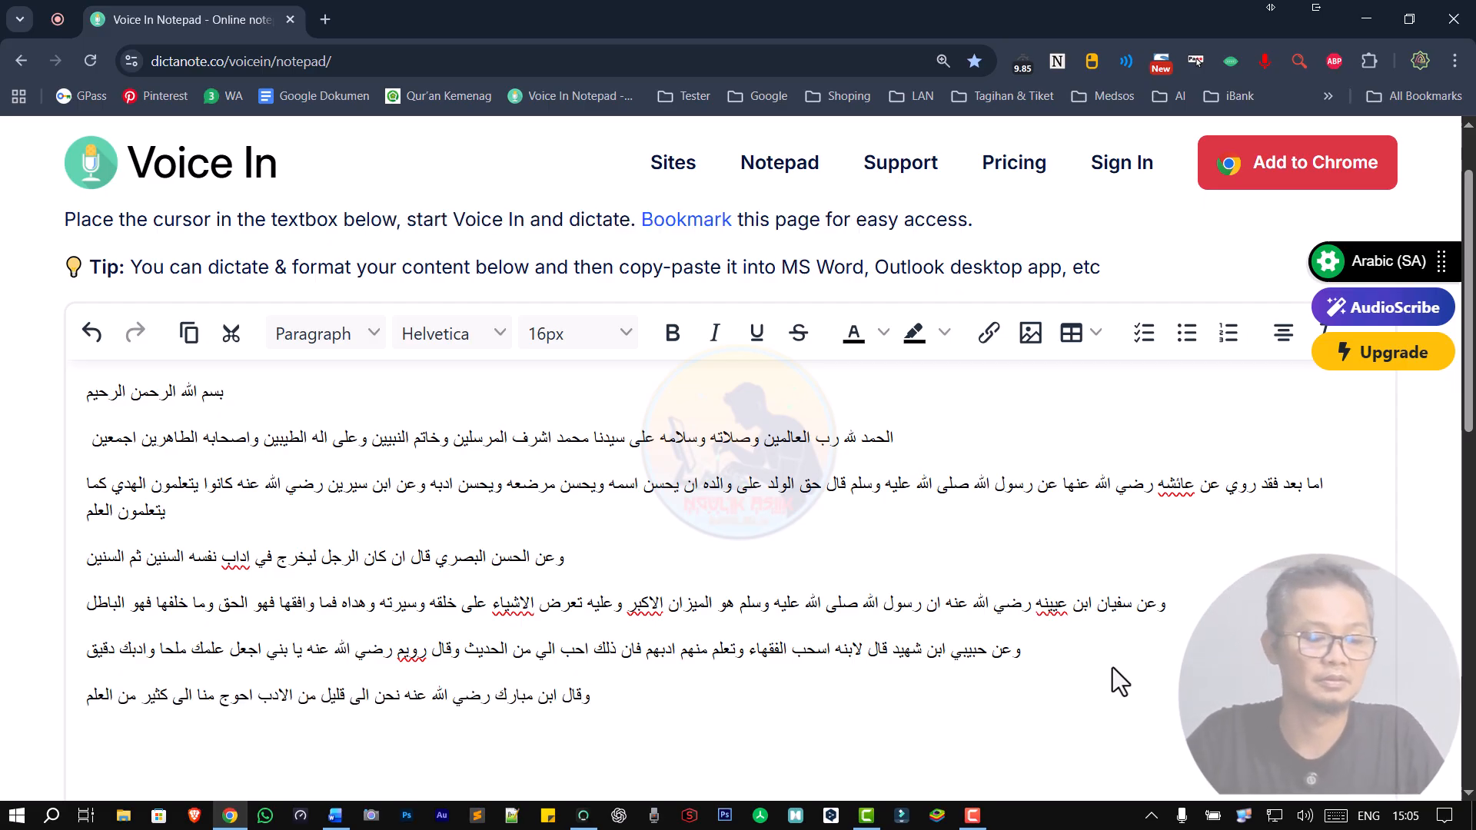
- Cut all the dictated Arabic text from the notepad and switch to the blank Word document
drag(1113, 667, 87, 372)
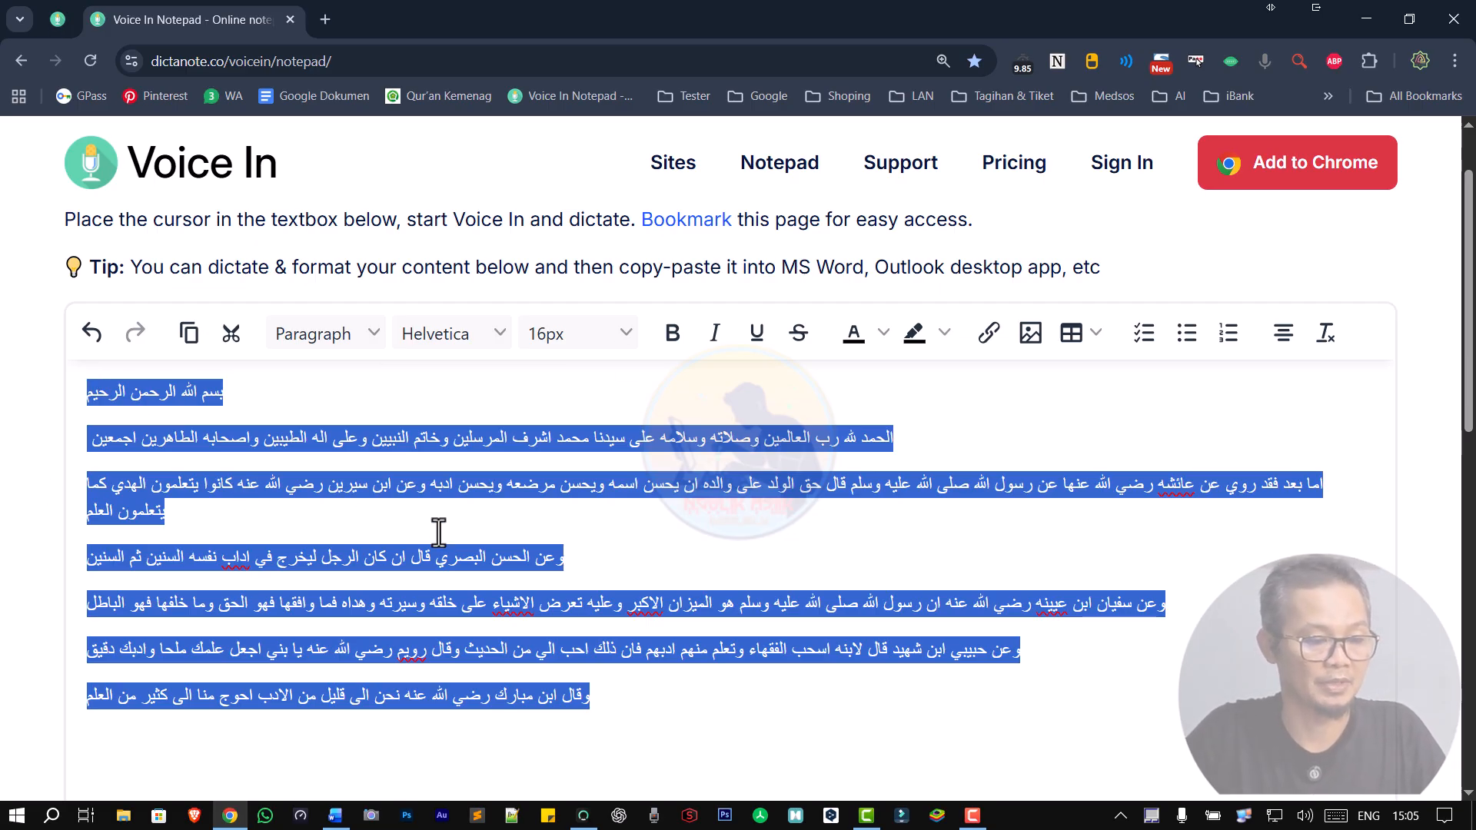
key(ctrl+x)
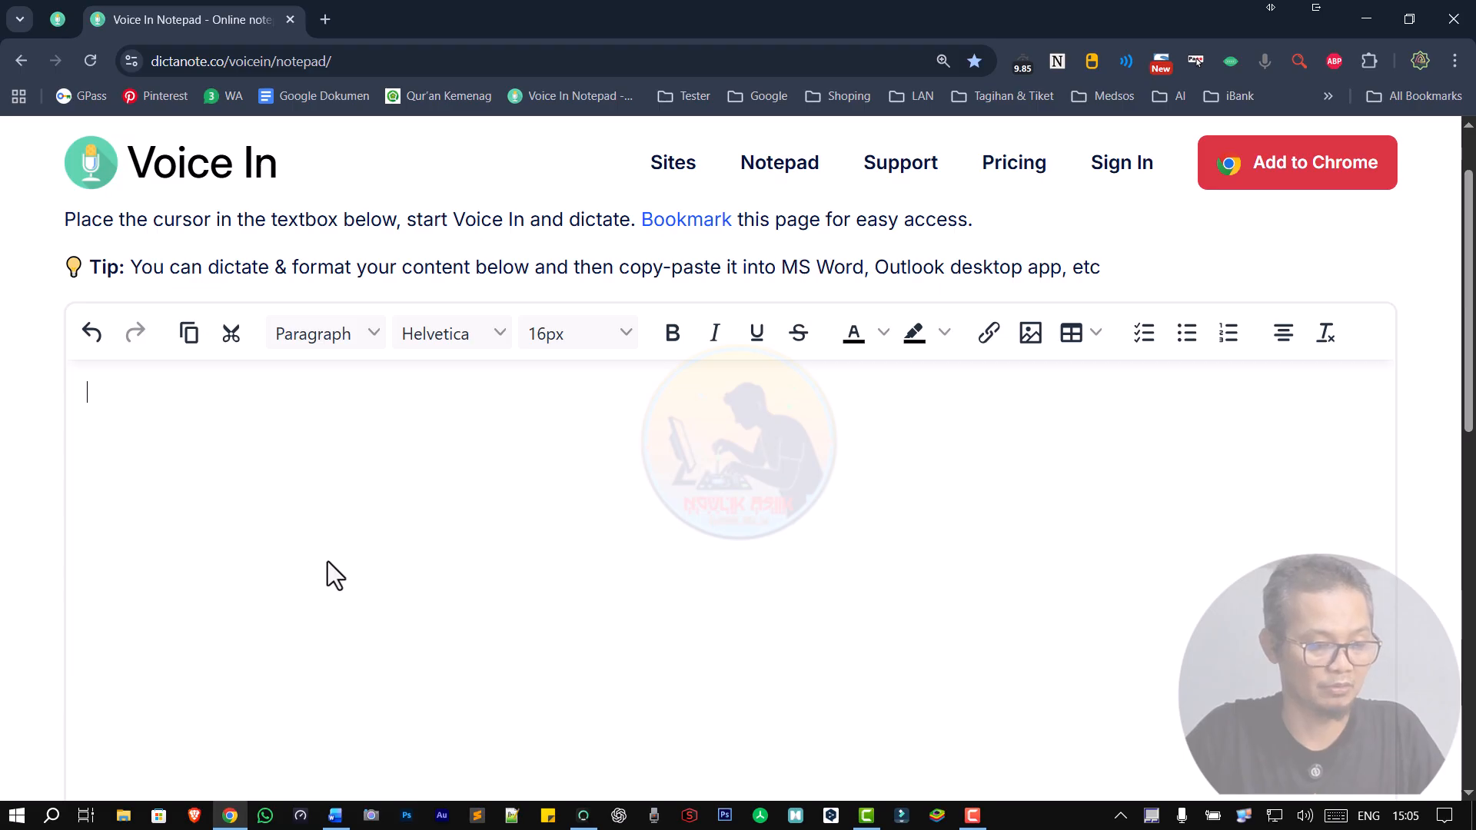
key(ctrl+v)
click(335, 816)
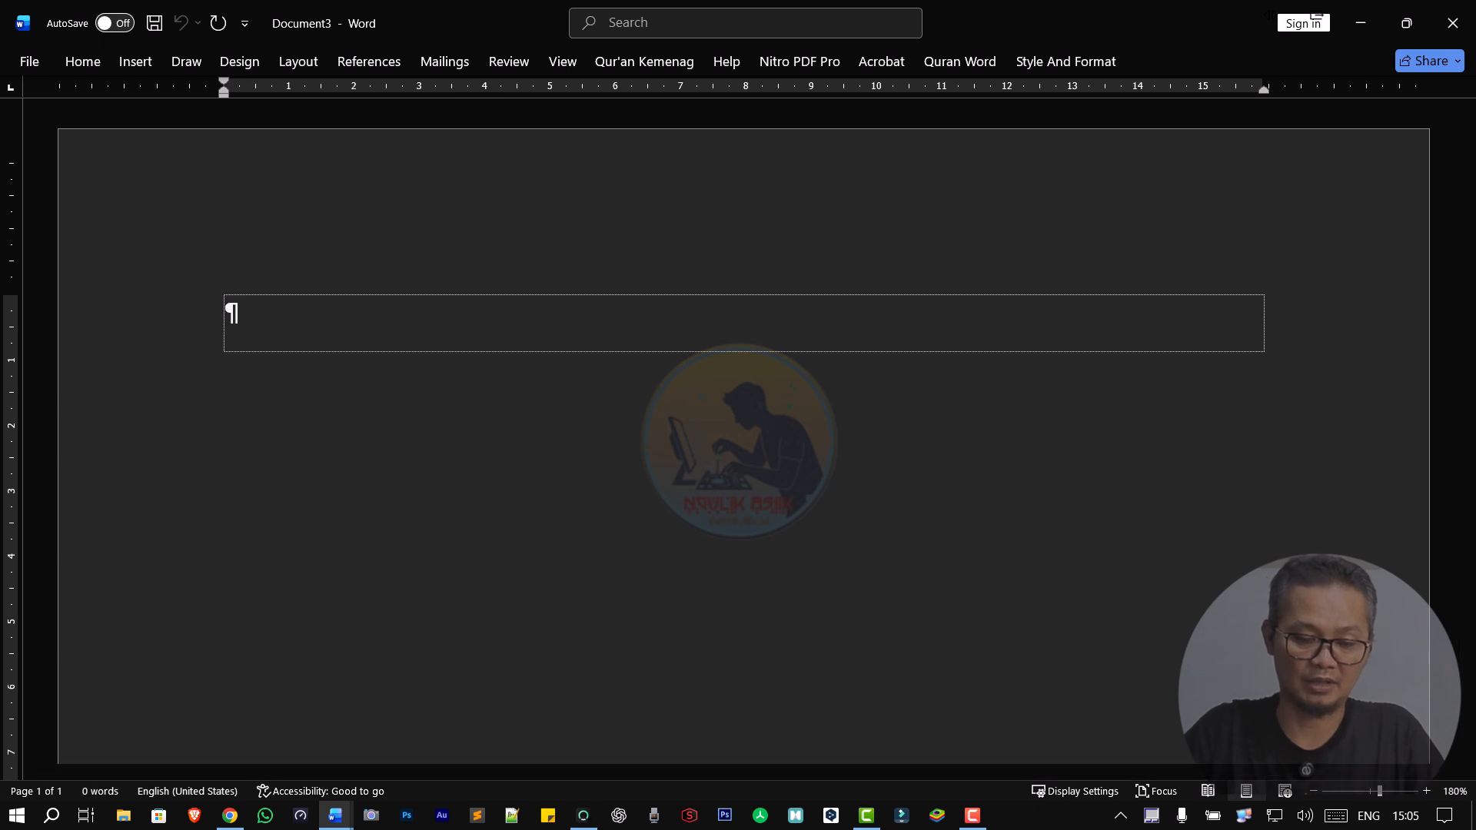
click(1370, 824)
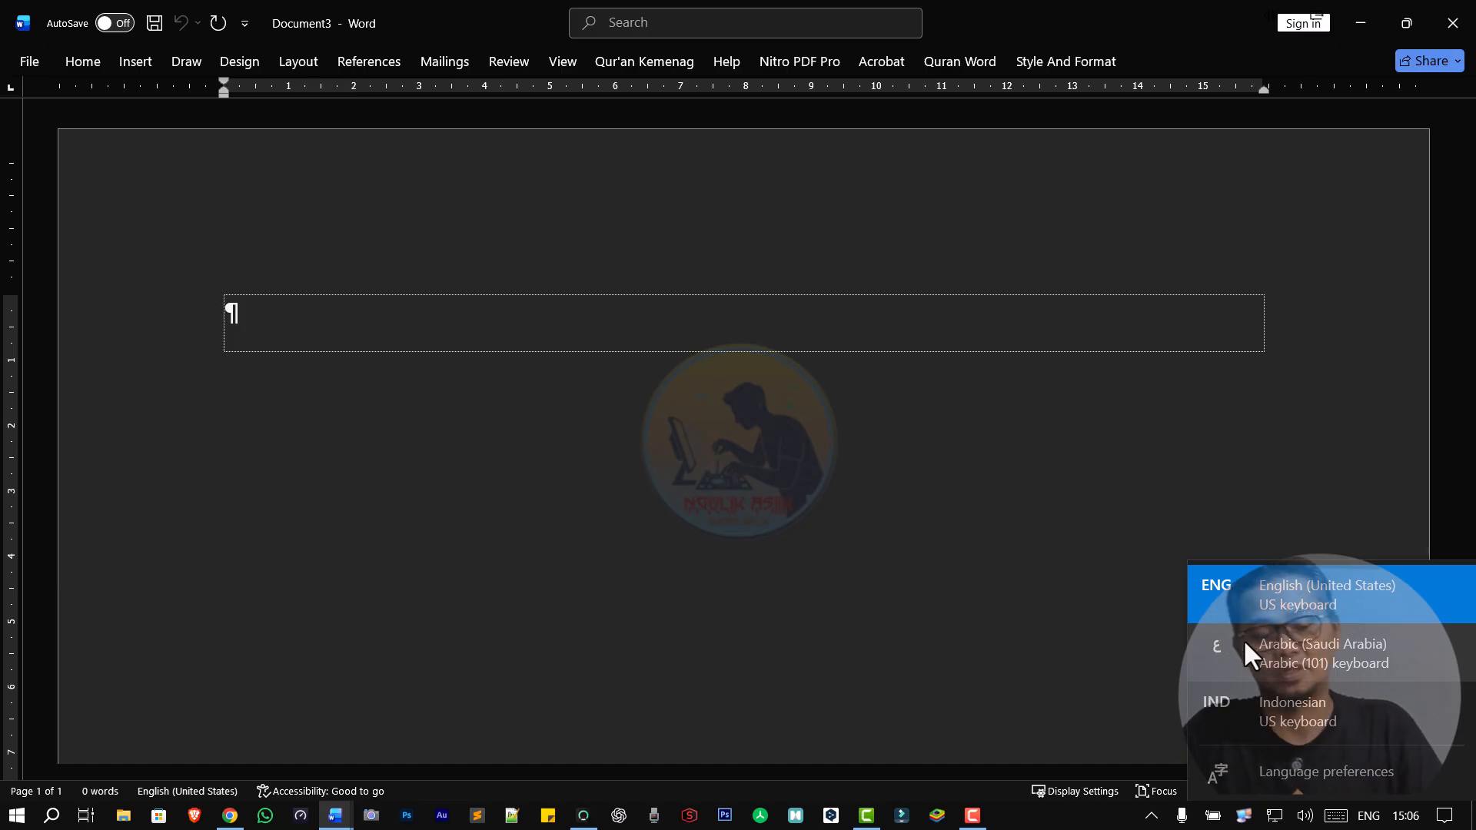
click(812, 386)
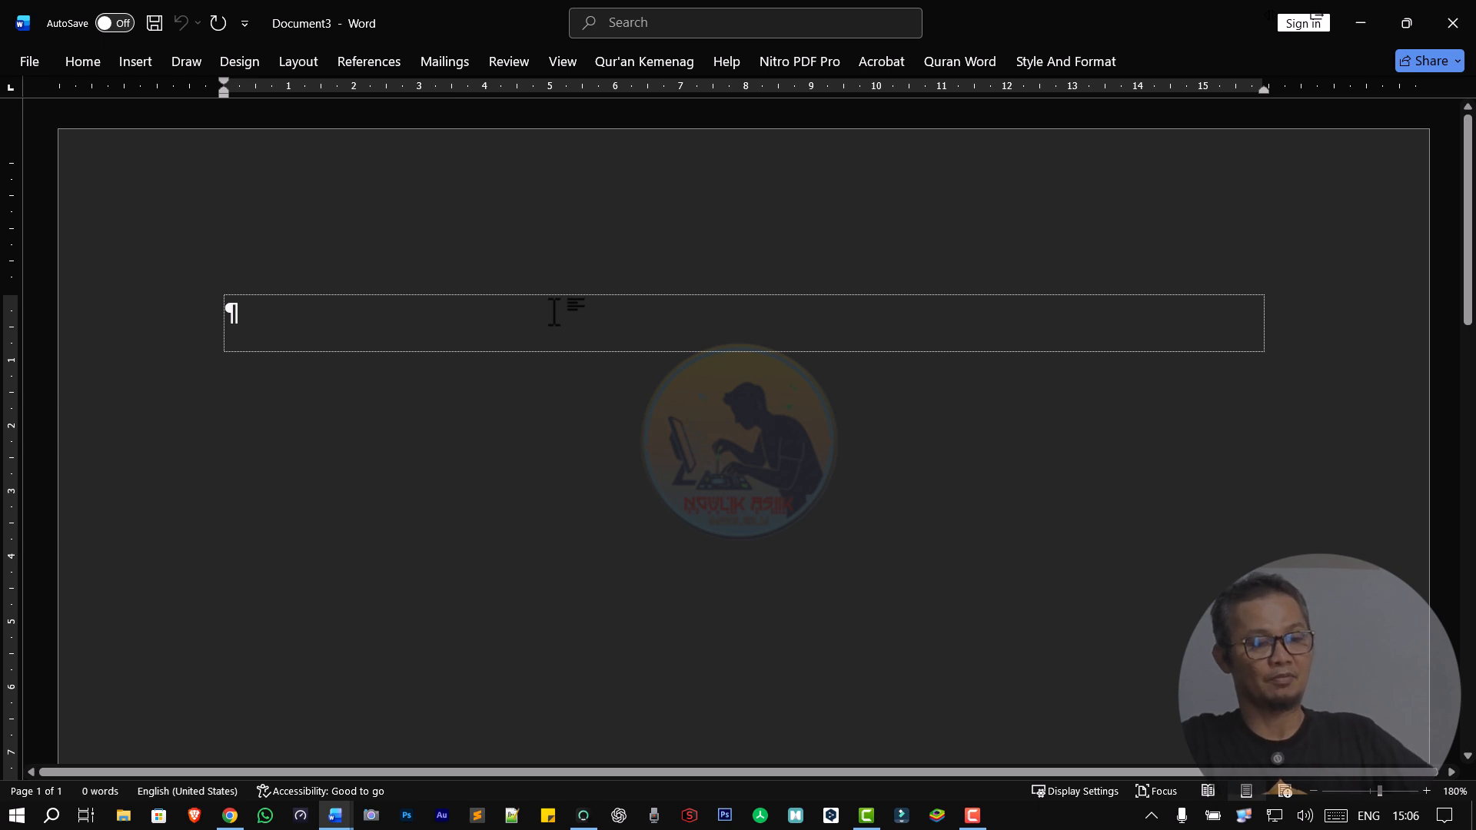
right_click(555, 311)
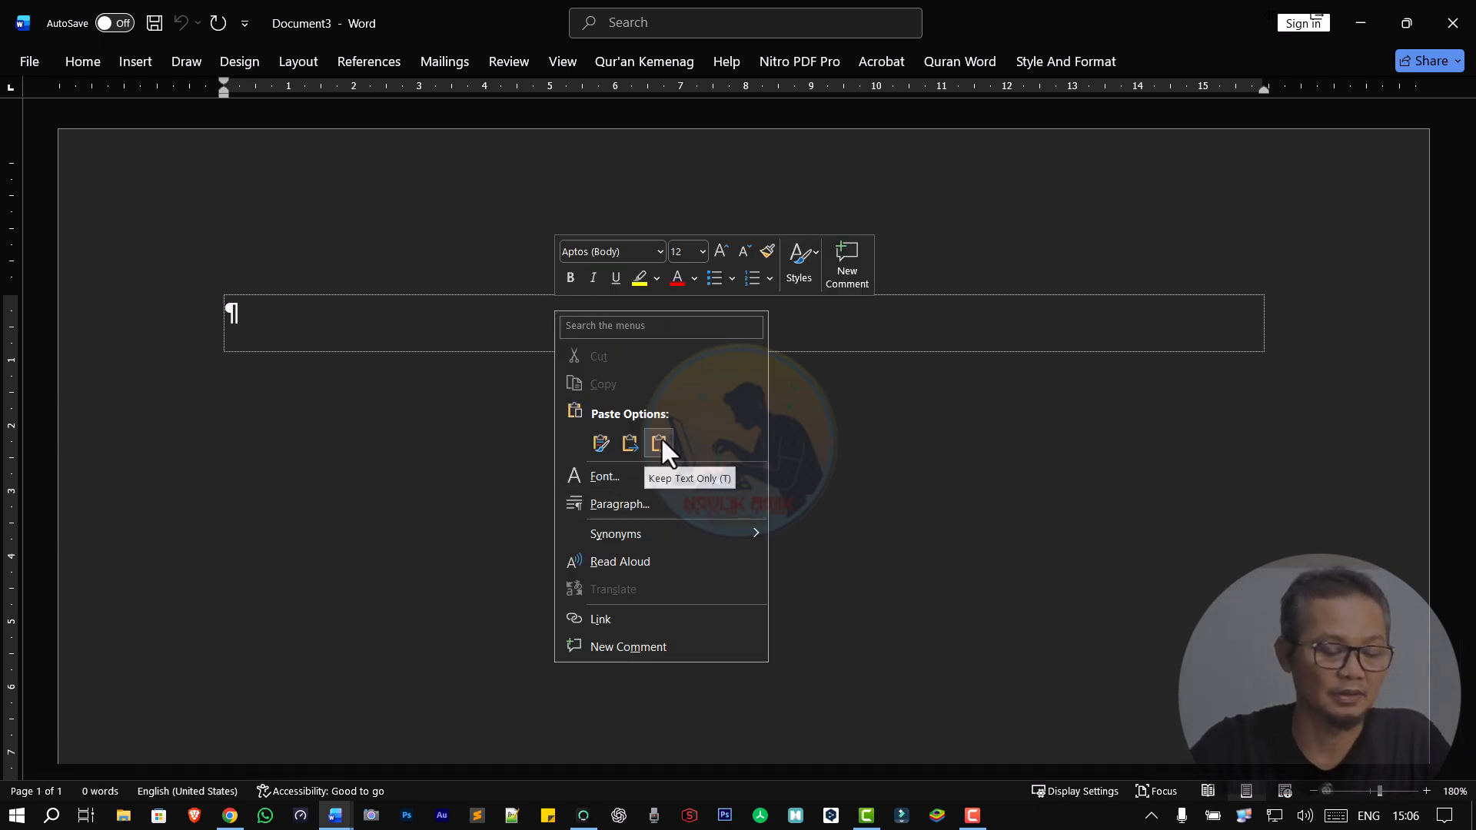
click(302, 303)
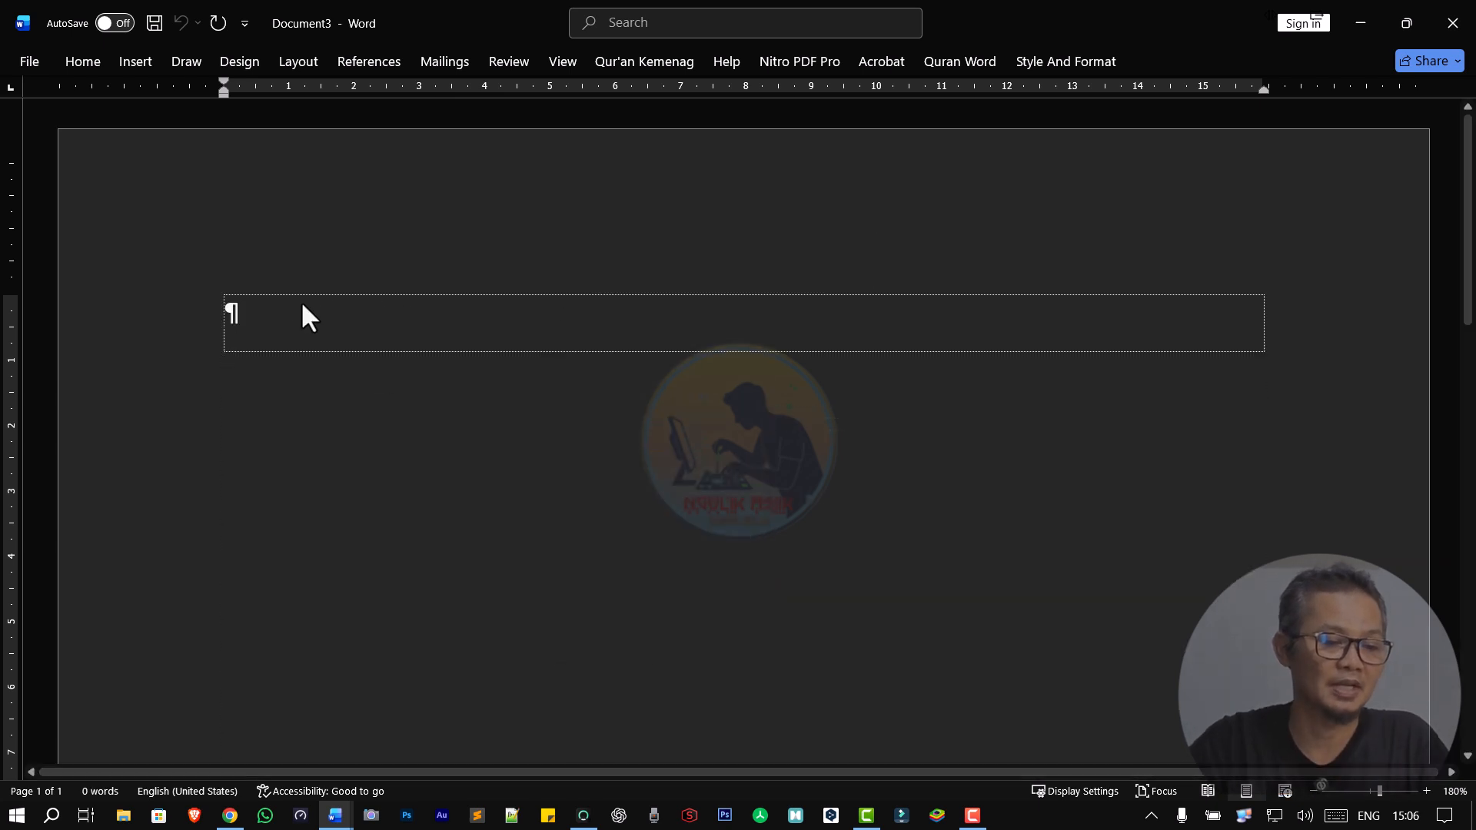
- Apply the No Spacing style to the empty paragraph and set its font to Sakkal Majalla at size 20
click(111, 350)
click(86, 67)
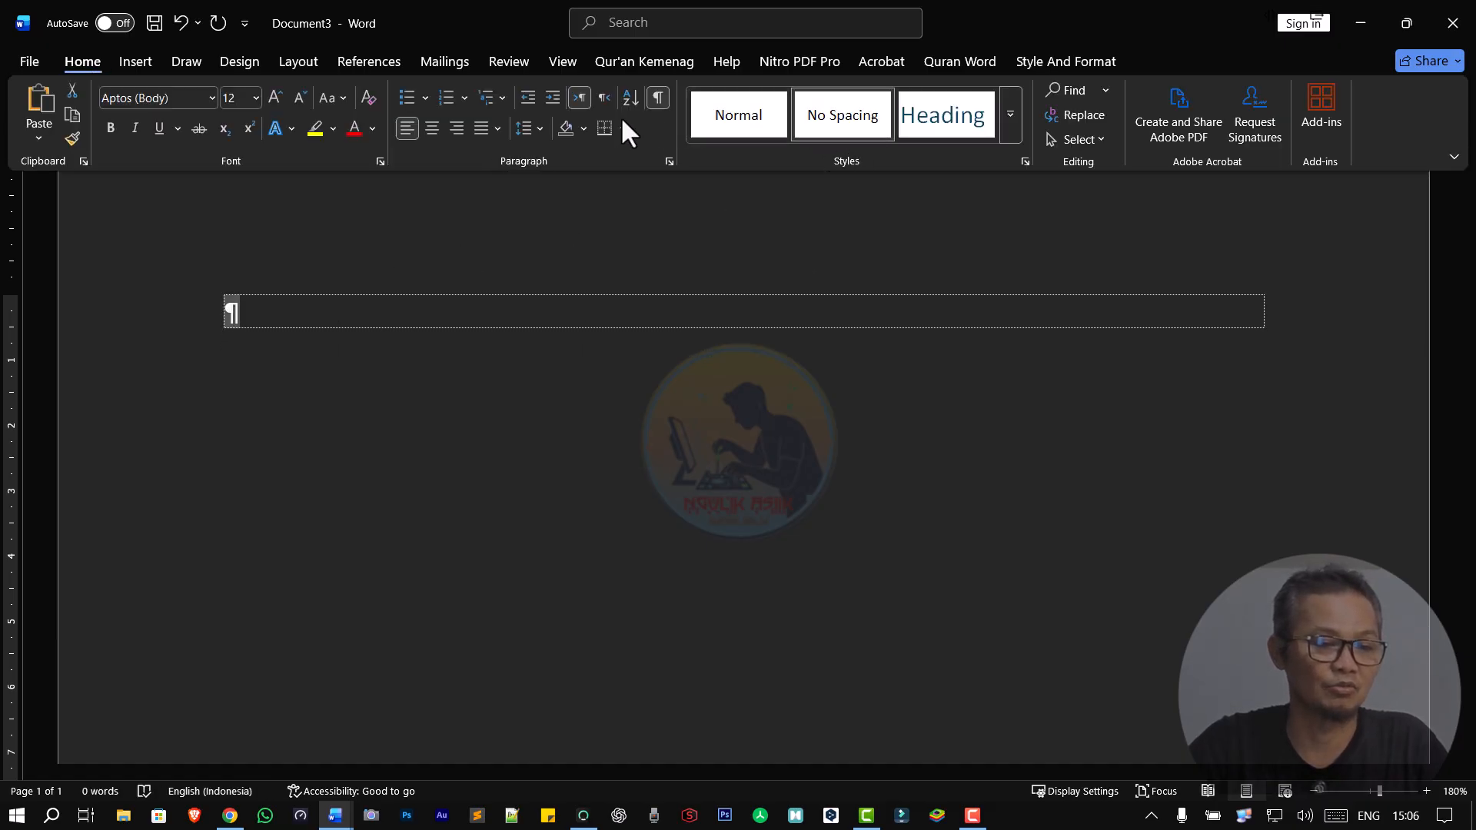
click(176, 100)
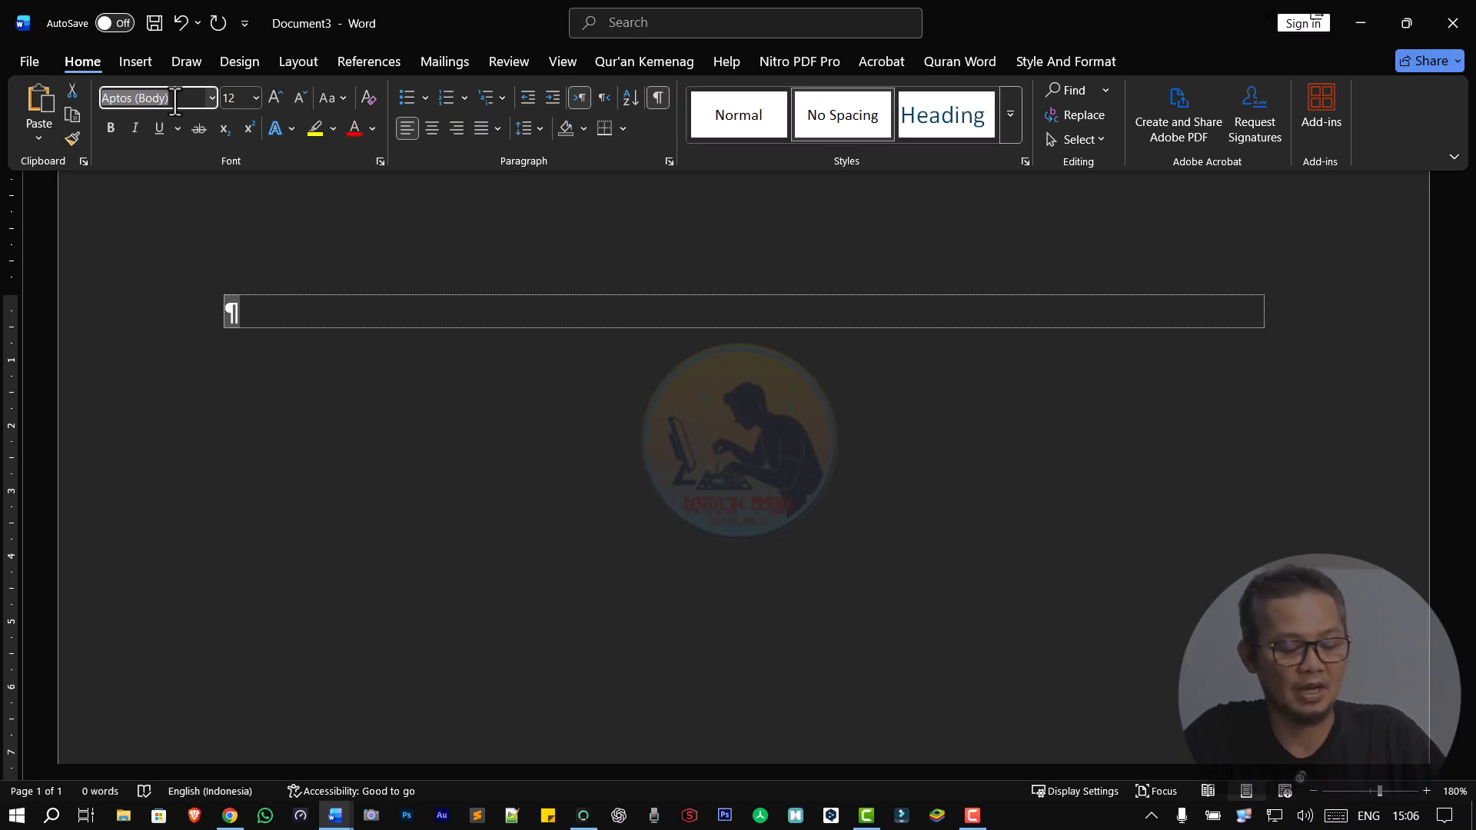
text(Sakkal Majalla)
key(Return)
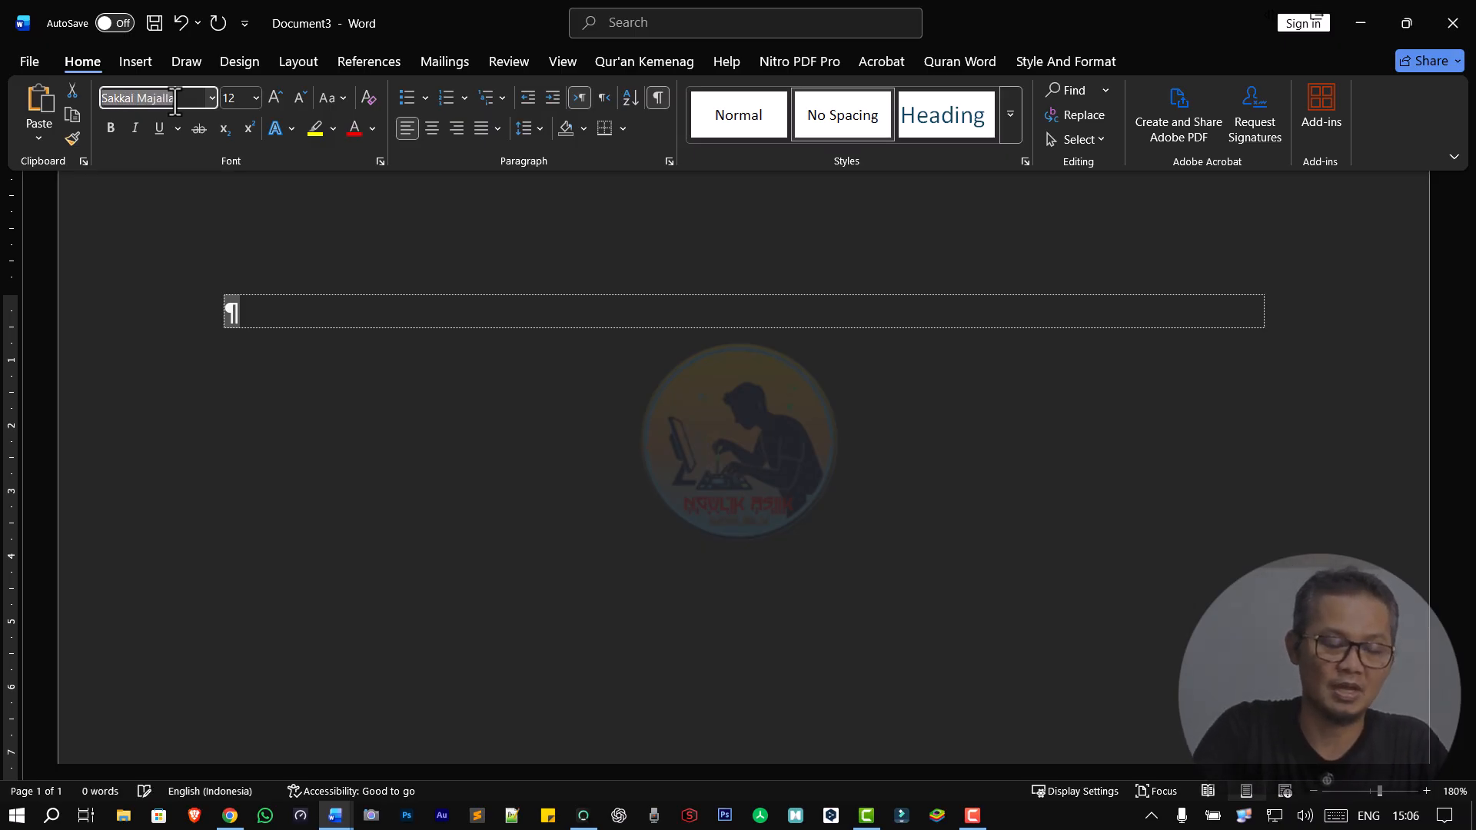
click(256, 98)
click(241, 312)
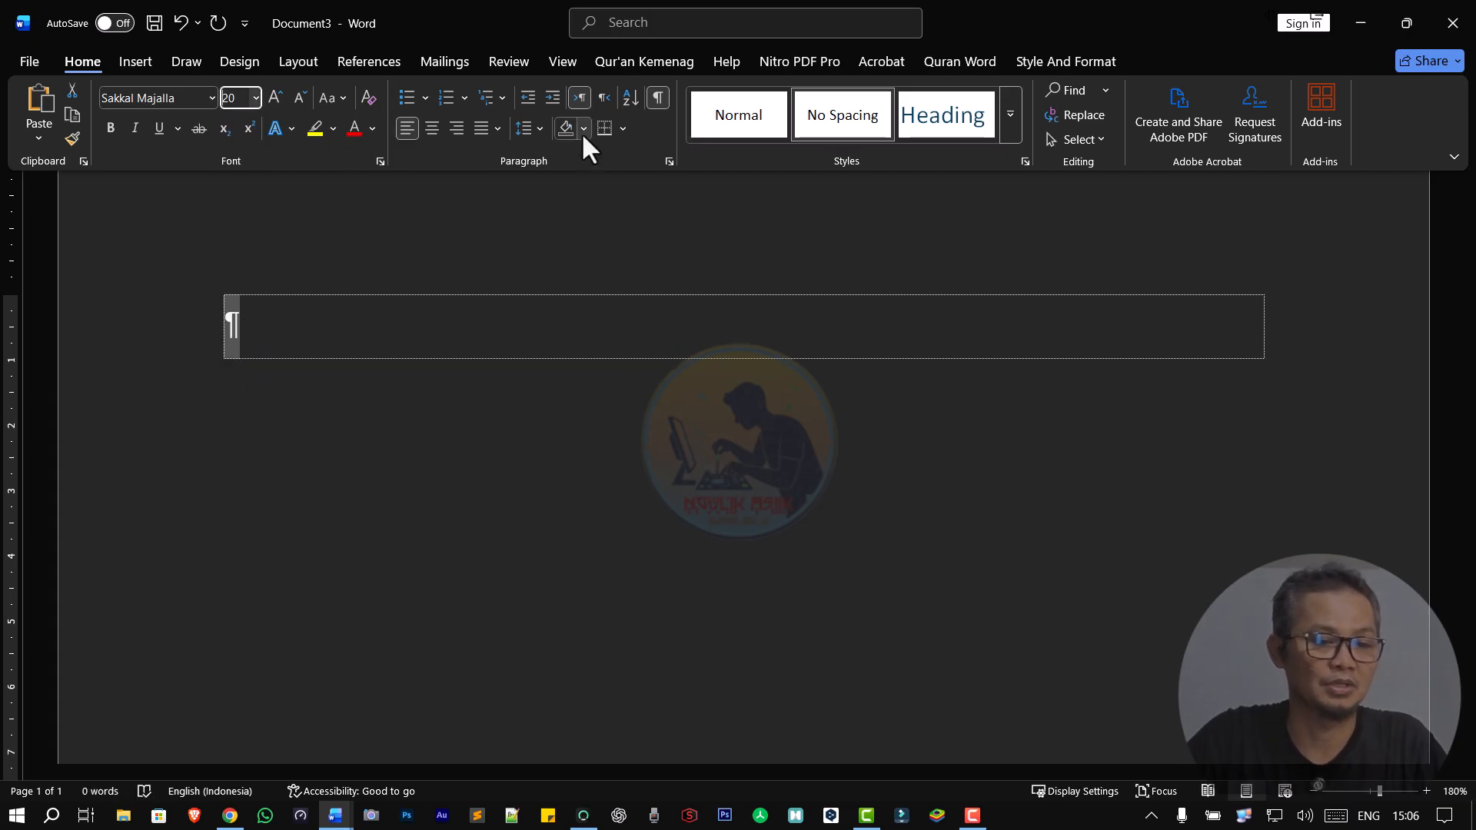
- Set the line spacing of the empty paragraph to 2,0 and select that paragraph
click(540, 128)
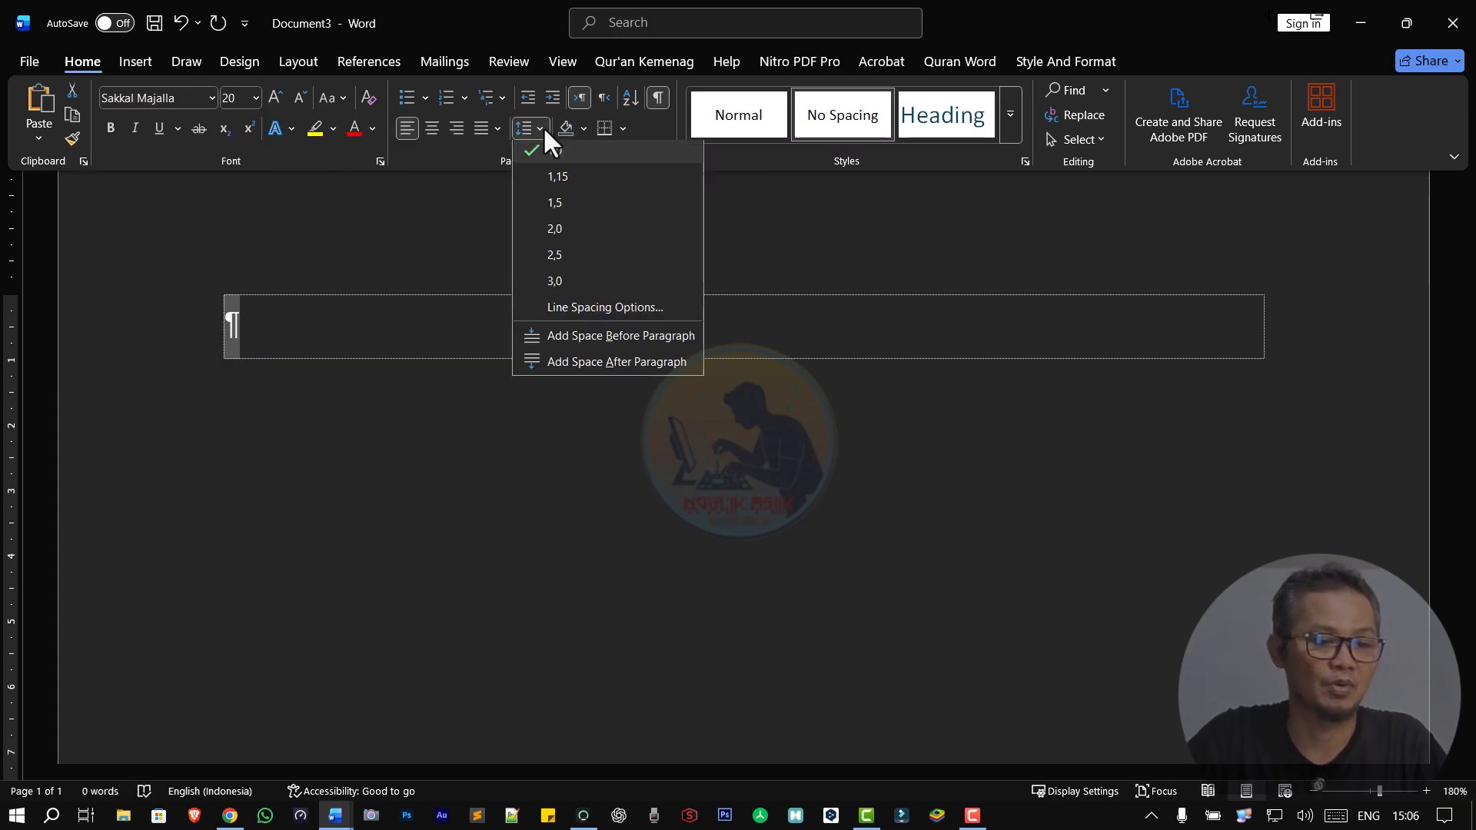
click(562, 233)
click(281, 361)
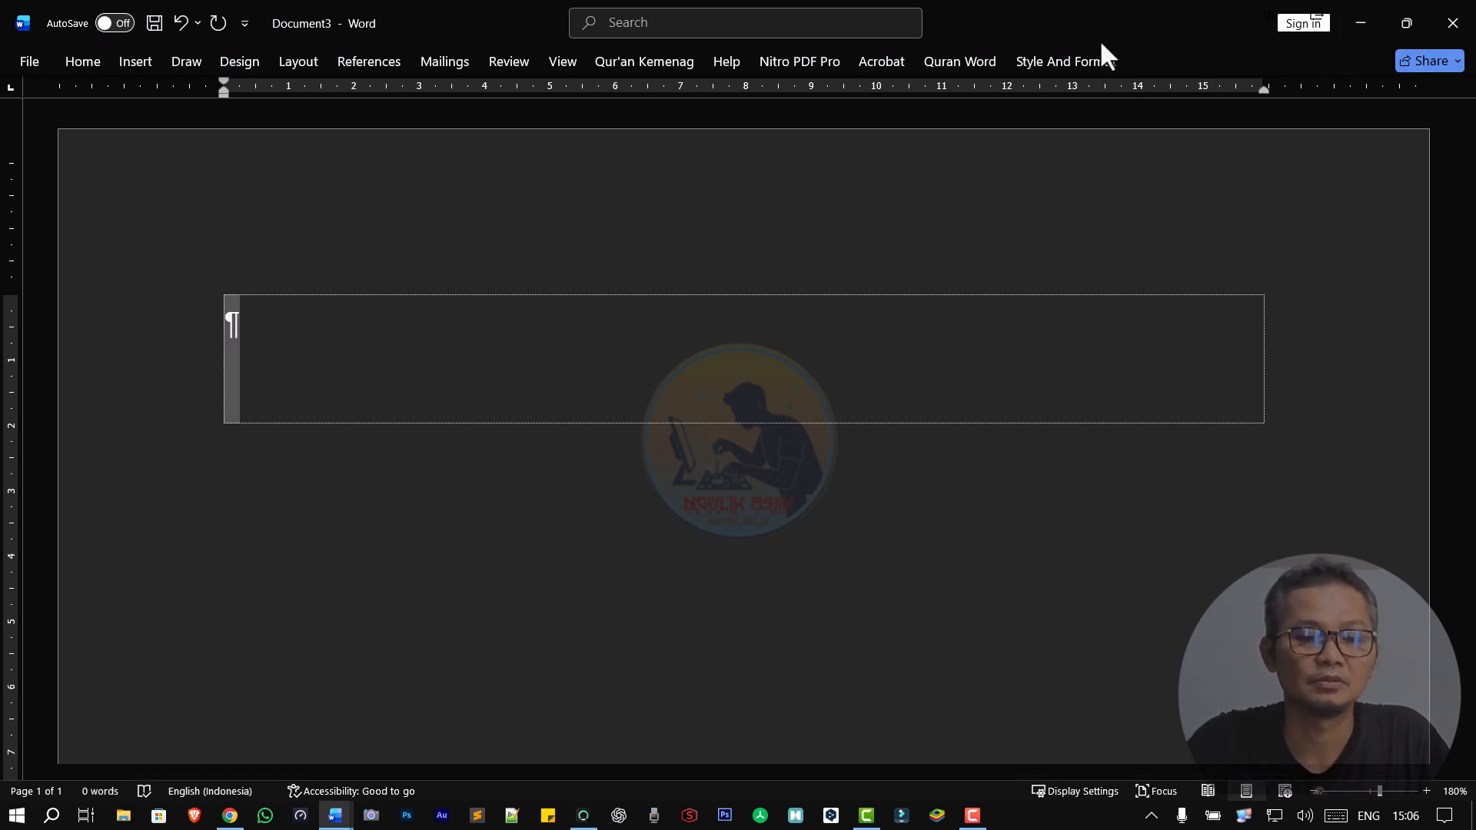
- Set the ribbon display to always show the ribbon
click(939, 65)
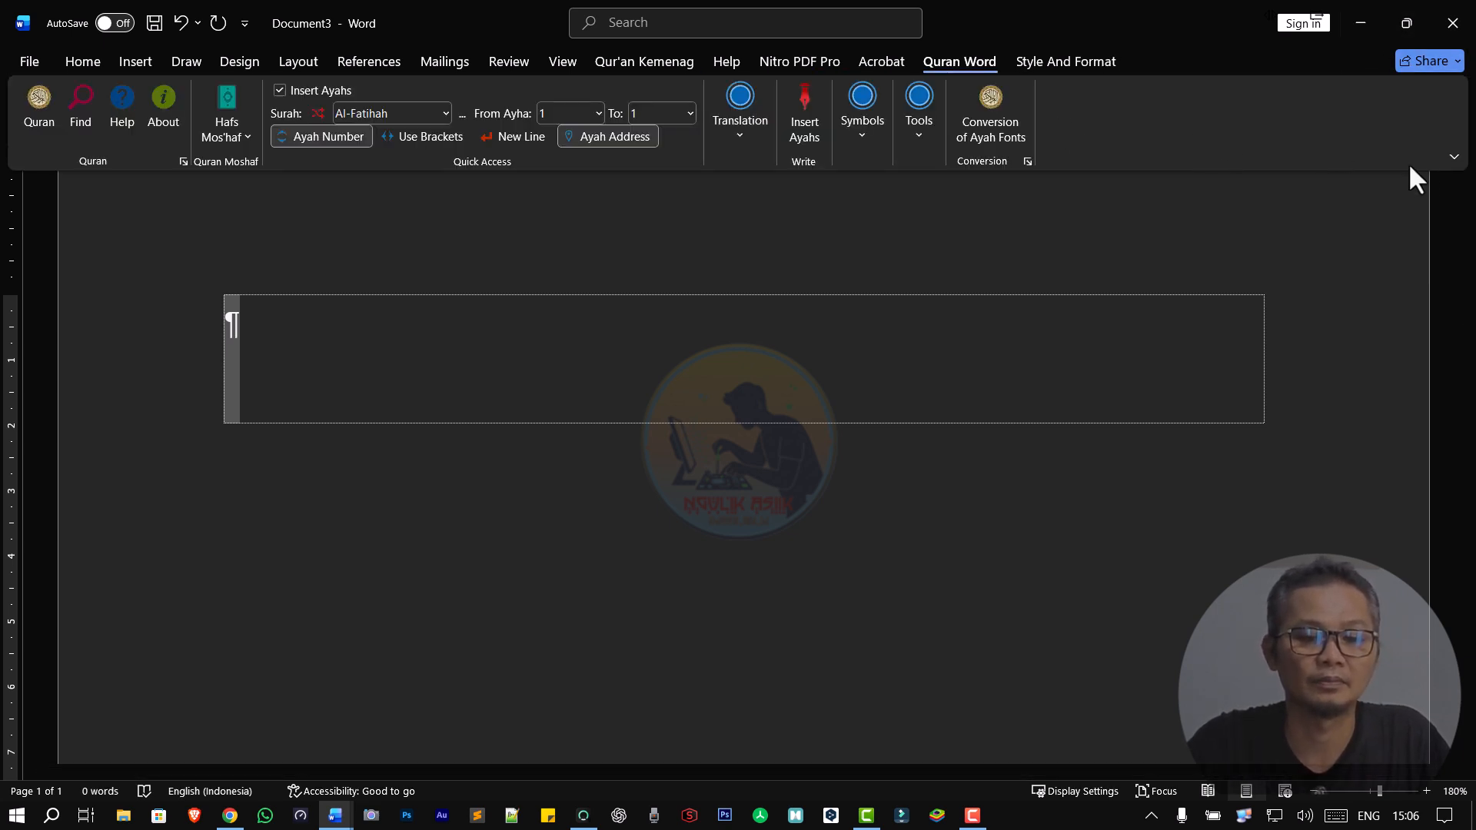
click(1453, 157)
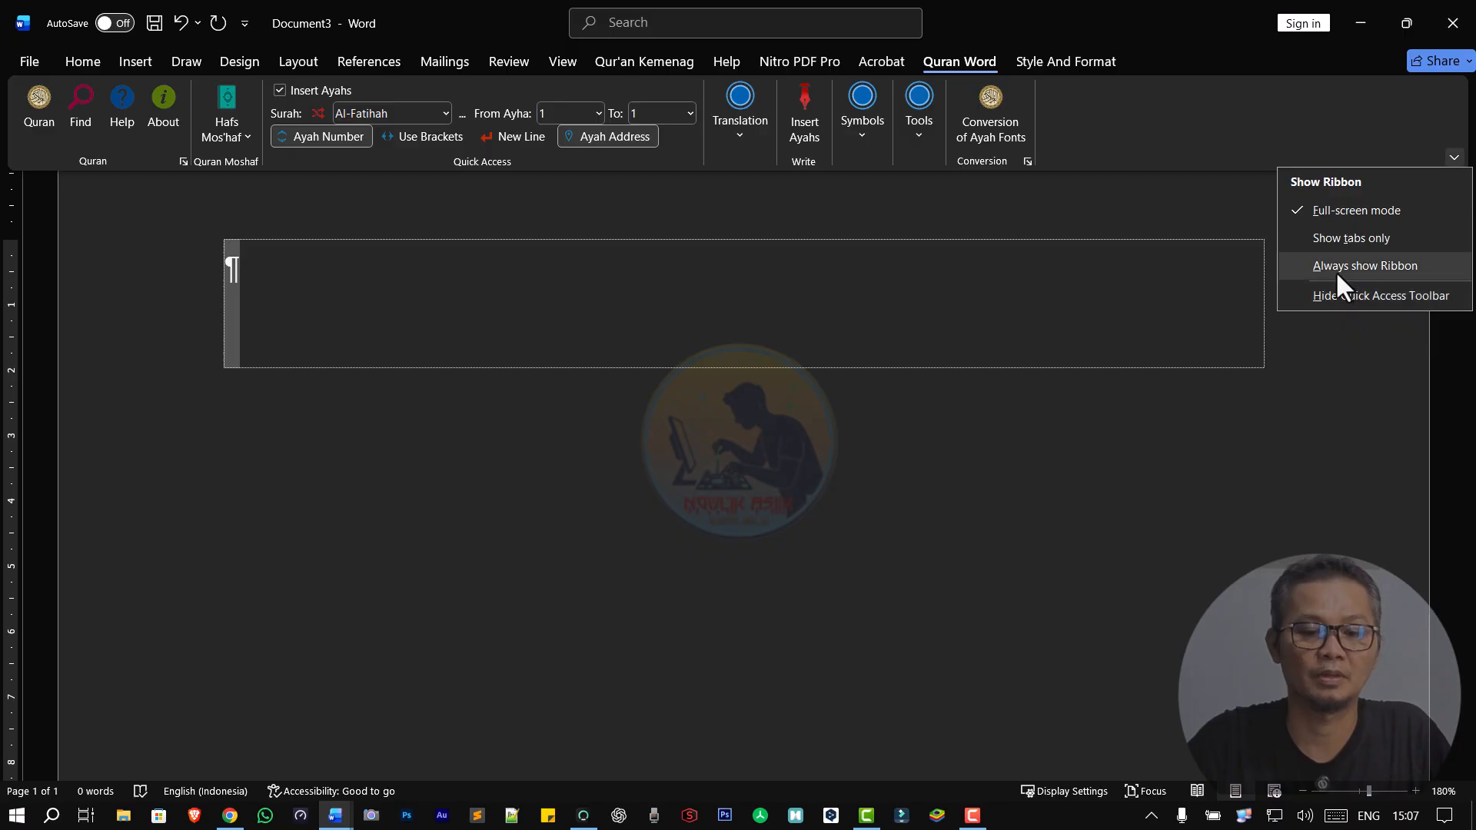
click(1221, 280)
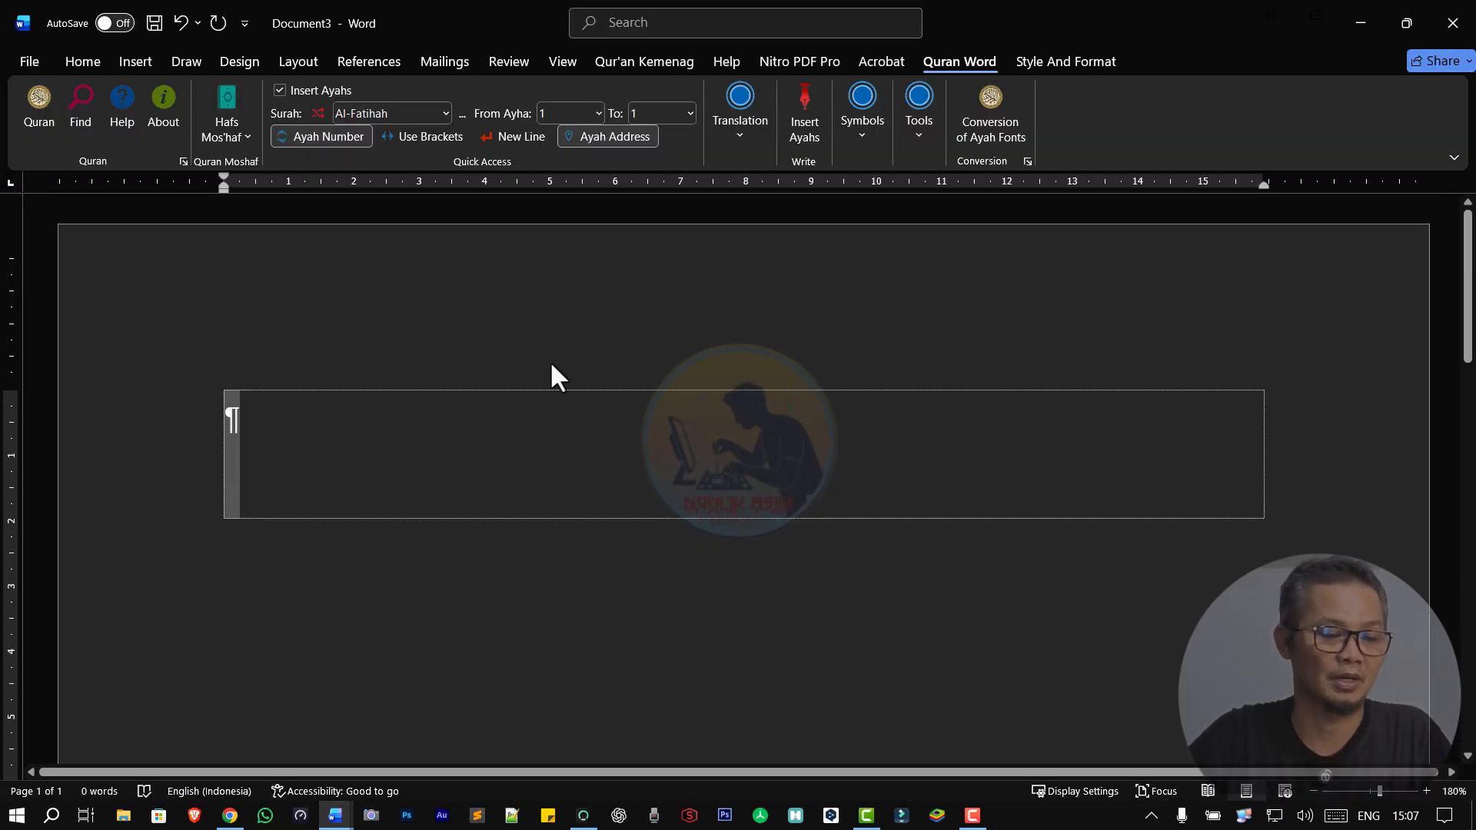
click(340, 424)
- Set the empty paragraph's text direction to right-to-left and place the cursor in it
click(95, 62)
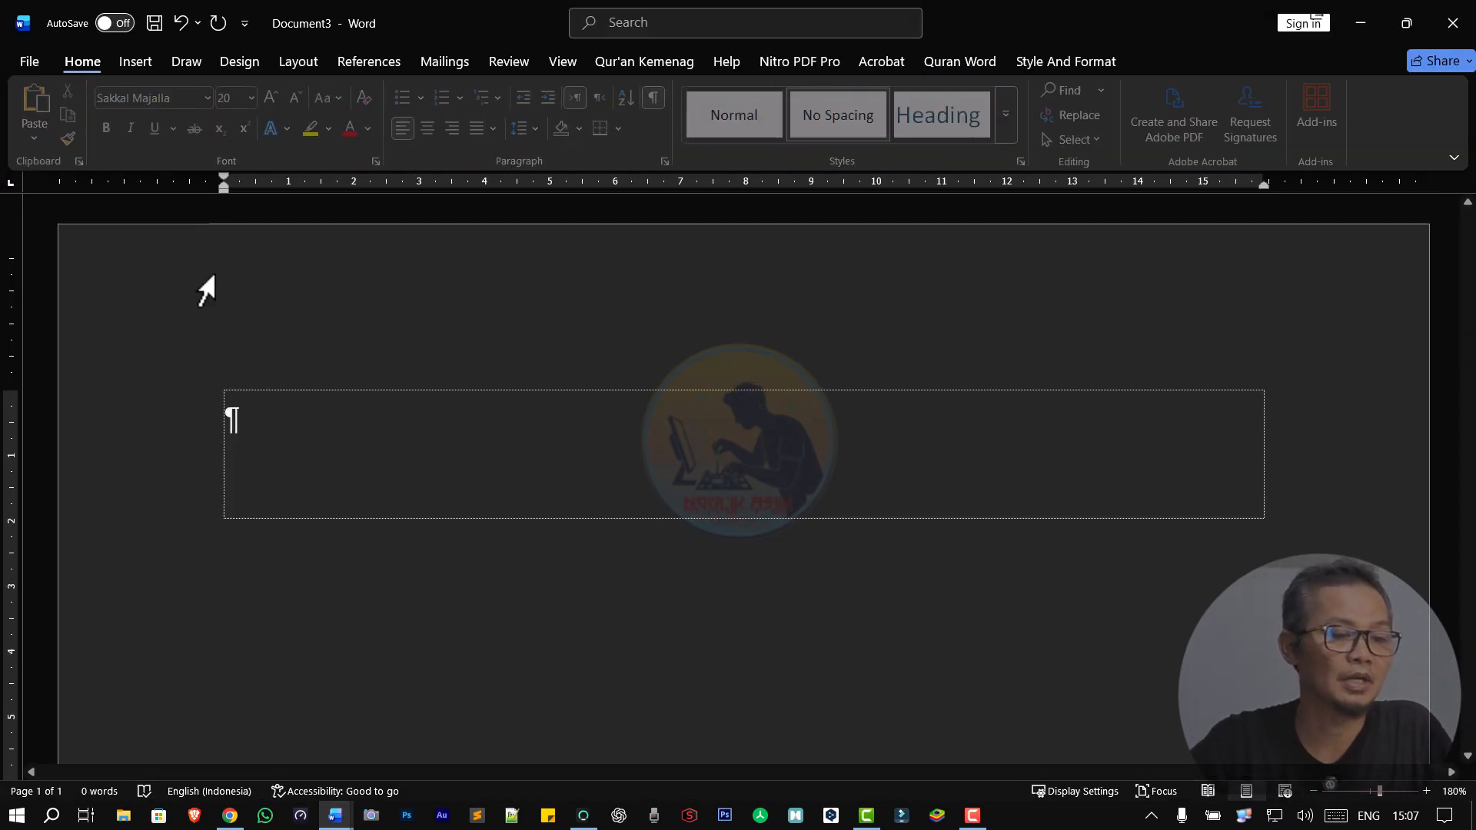
click(152, 464)
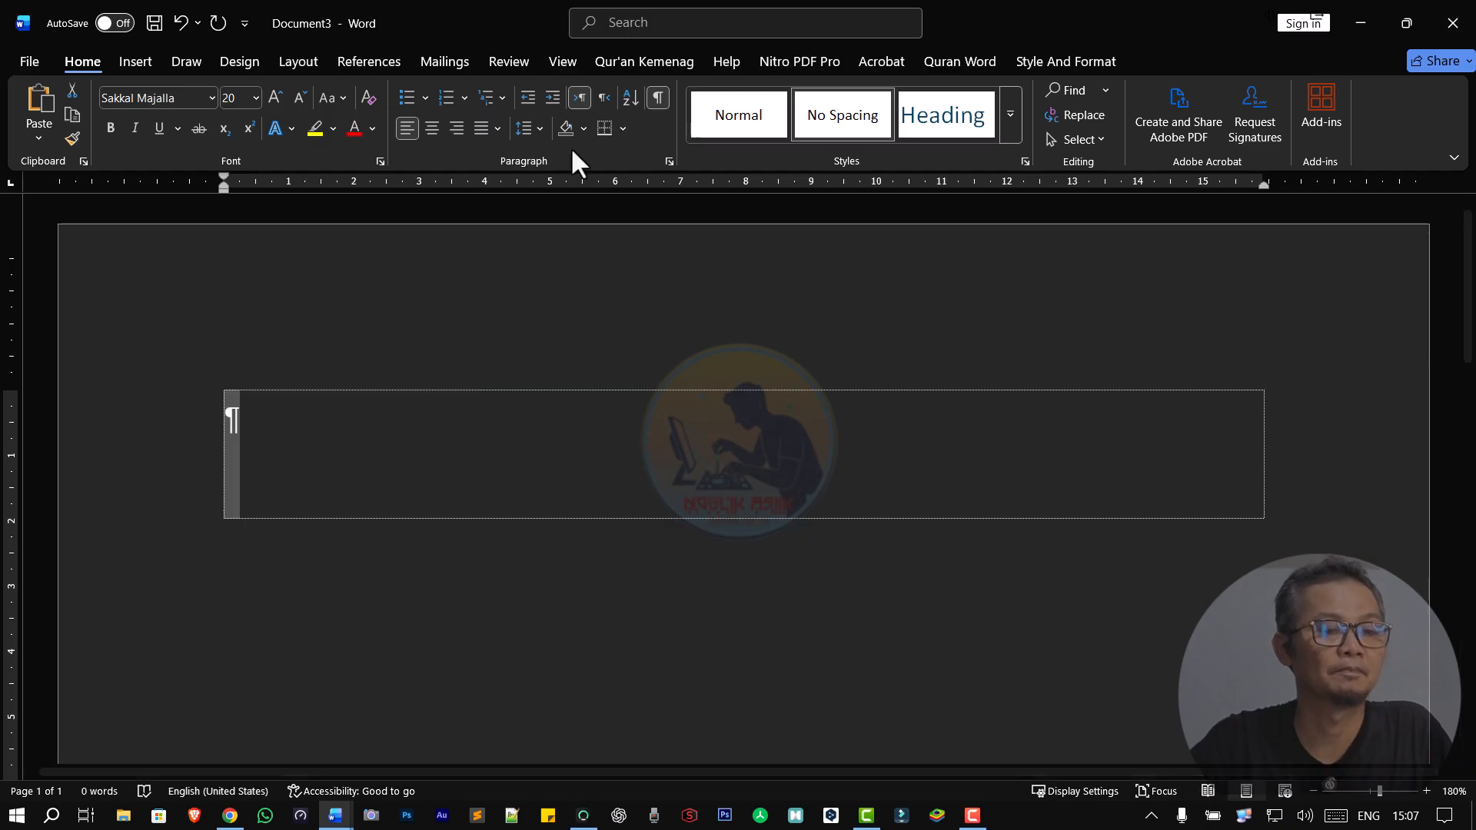
click(605, 98)
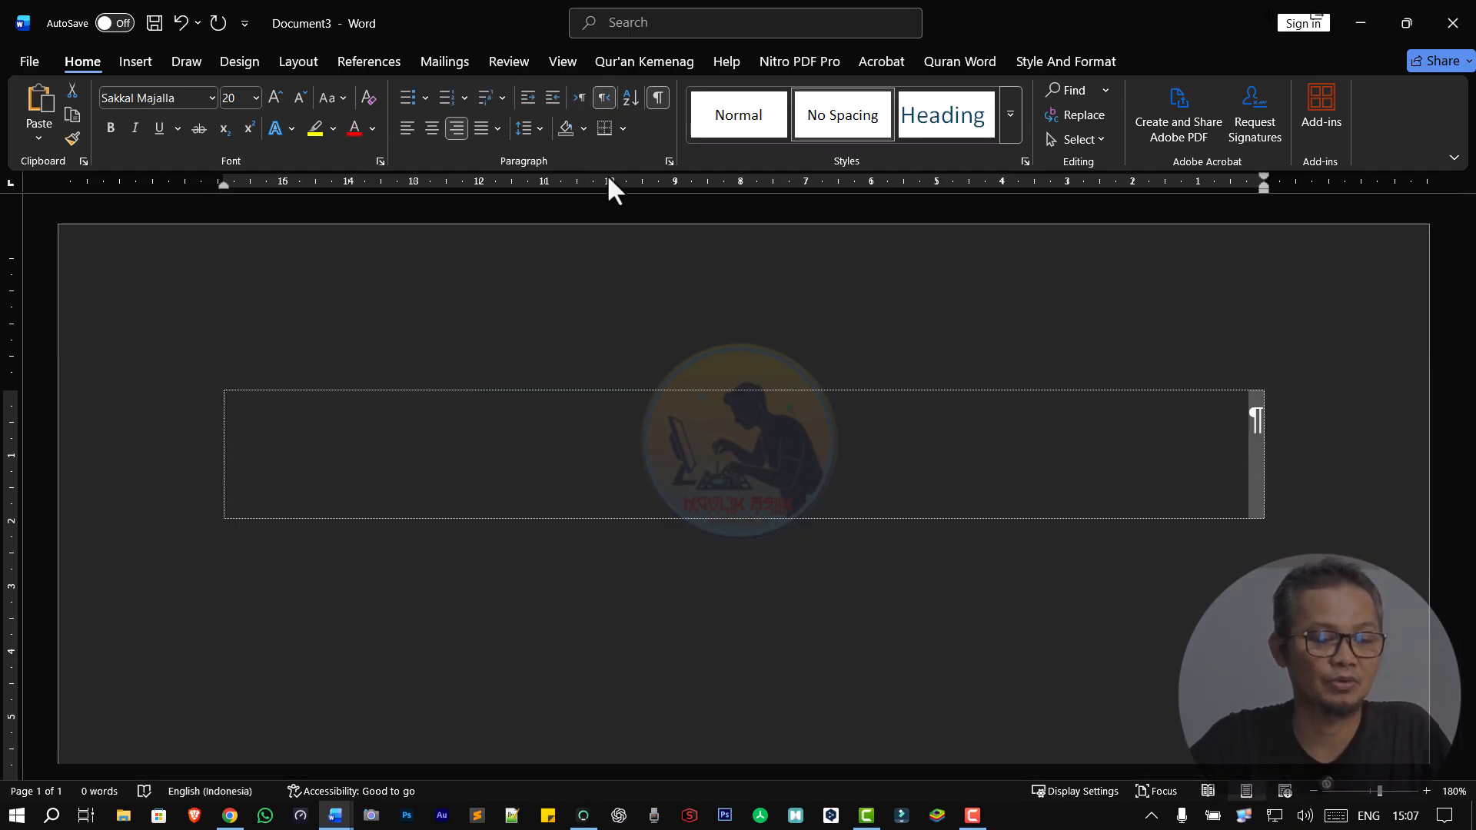
click(1173, 415)
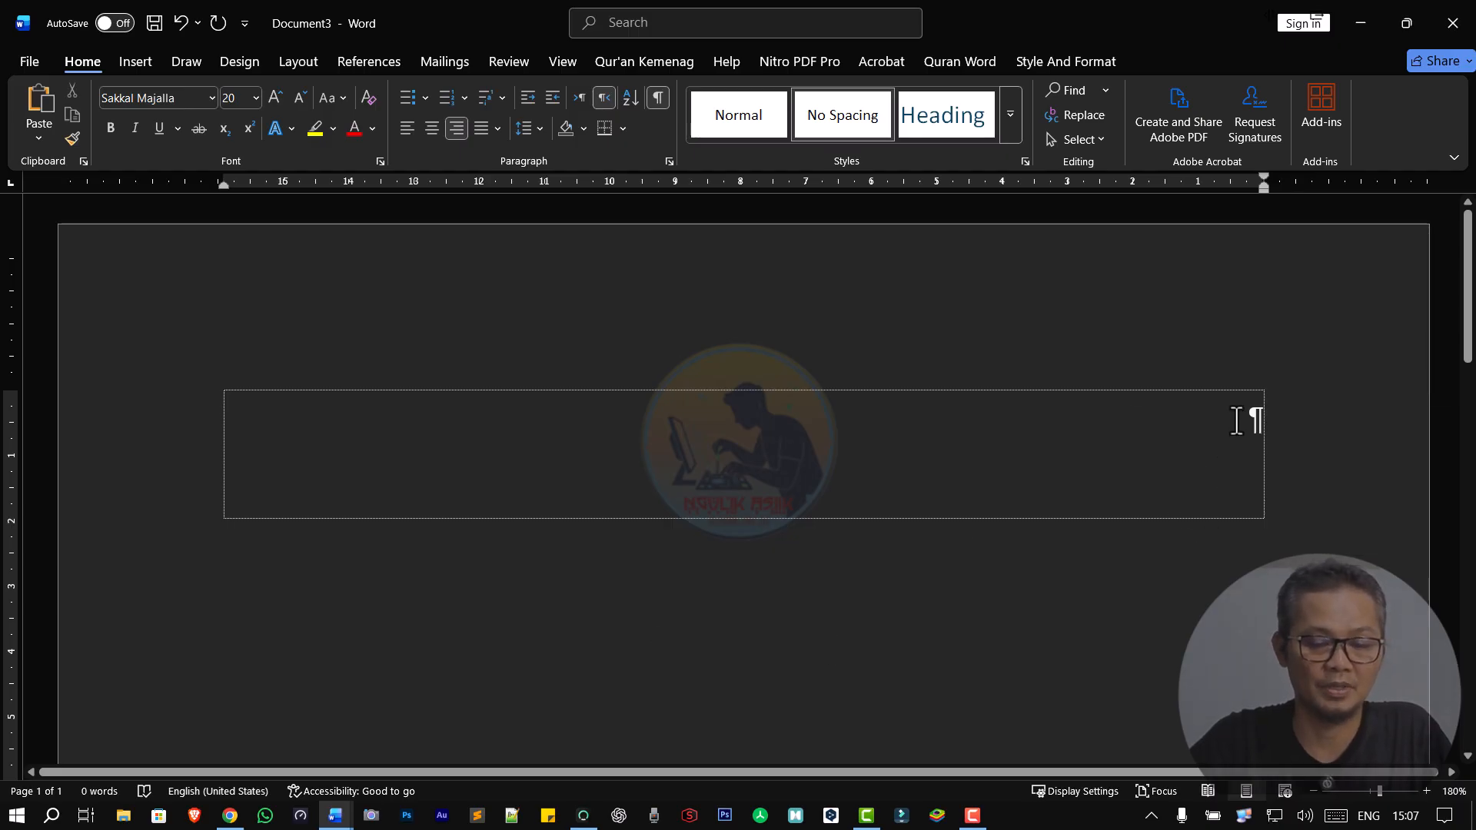
- Paste the cut Arabic text into the empty paragraph of the document
right_click(1236, 421)
click(1341, 549)
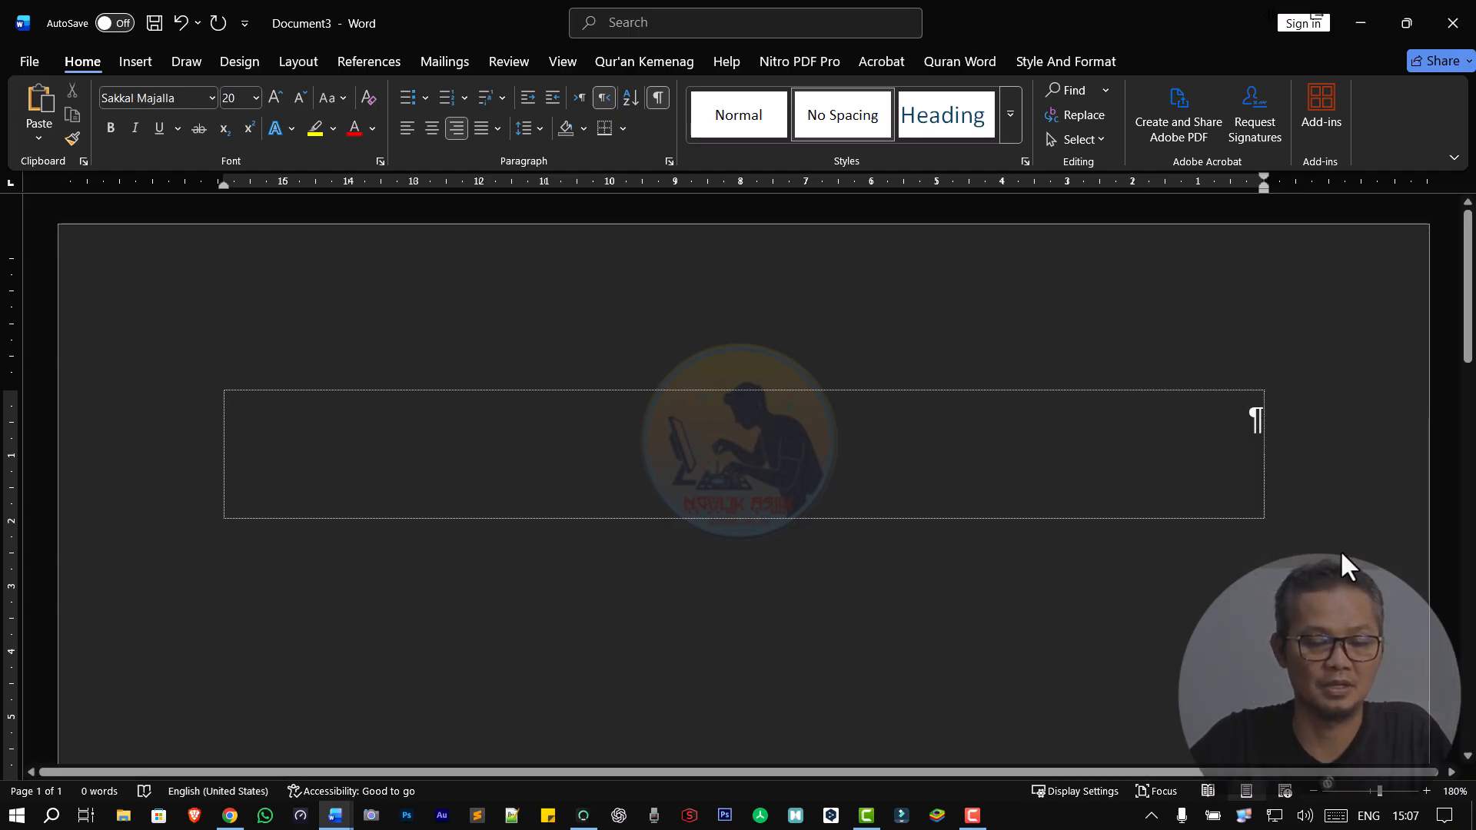
scroll(1077, 561, up, 5)
scroll(1007, 546, up, 15)
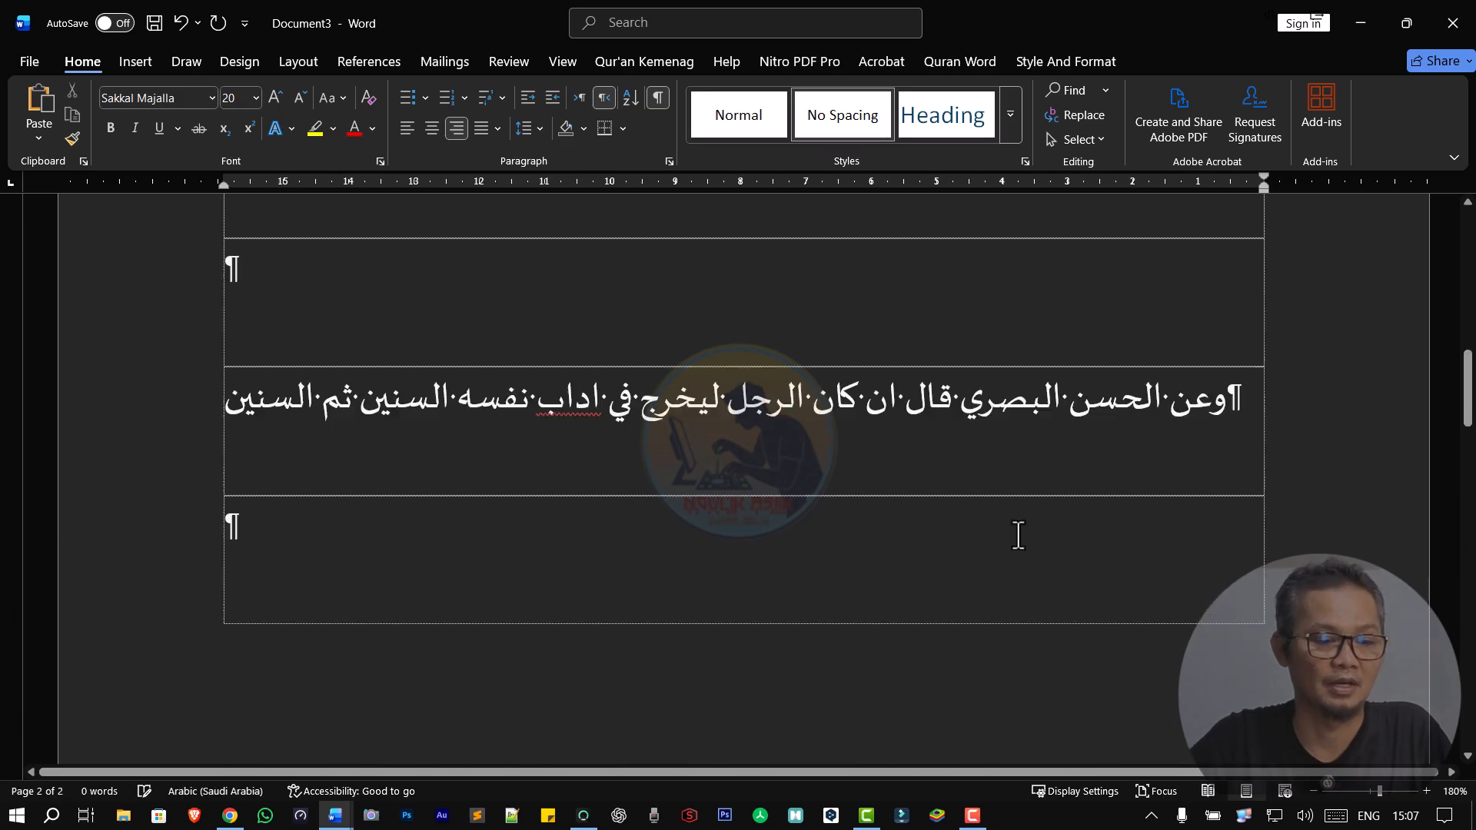
- Set the text direction of the whole pasted text to right-to-left
key(ctrl+a)
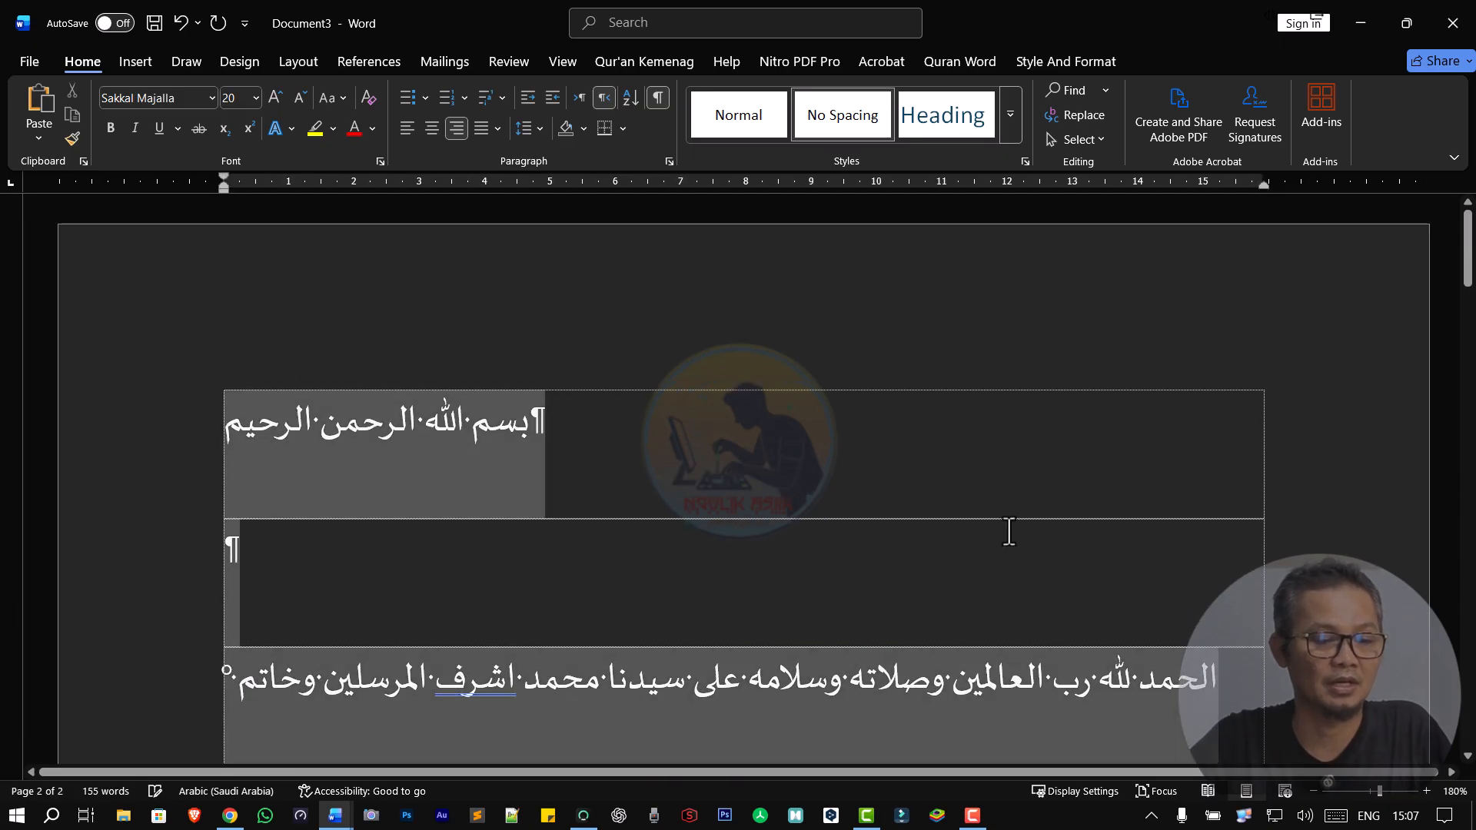
click(603, 99)
click(604, 104)
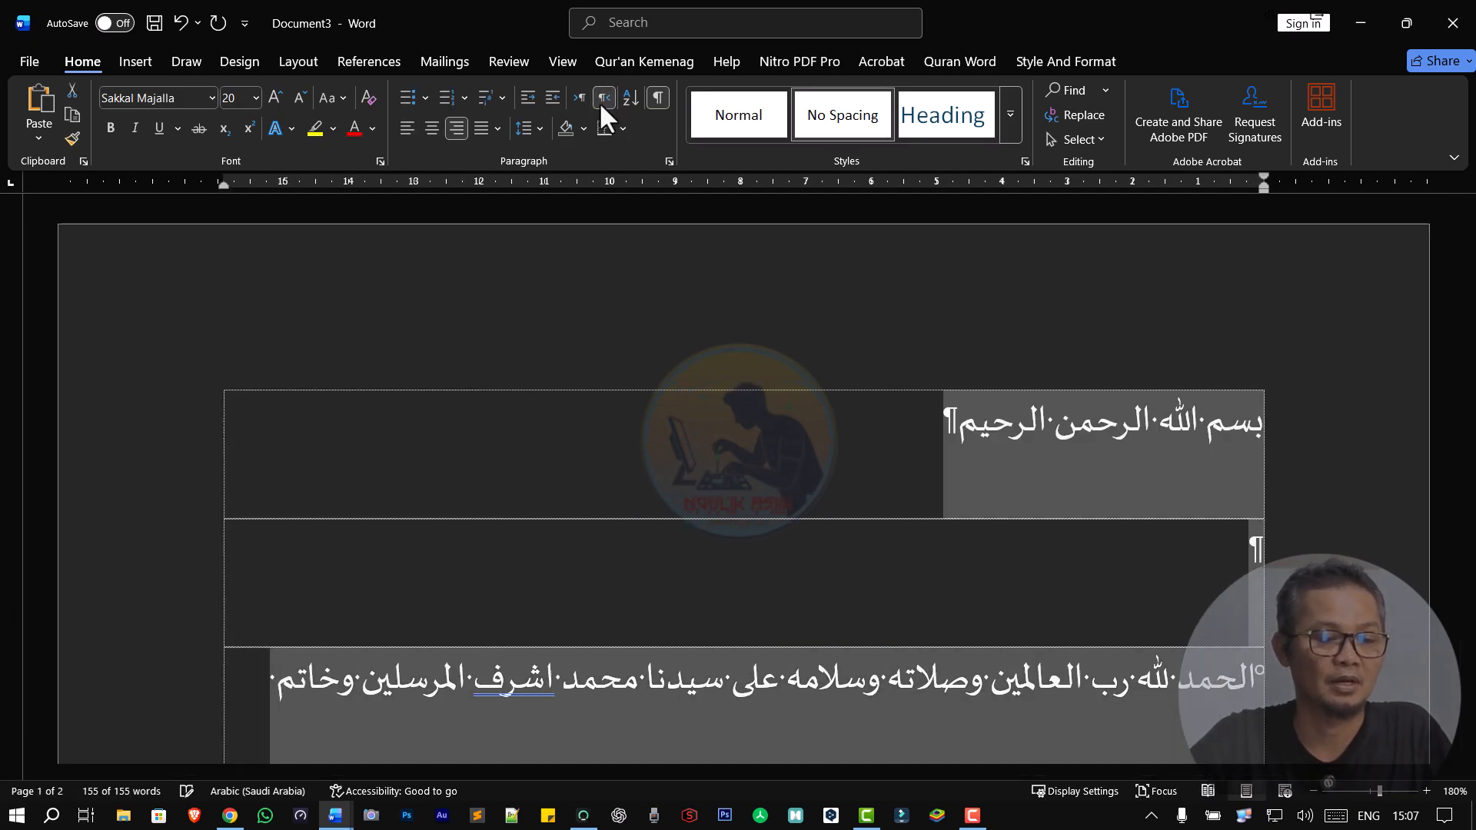
click(998, 573)
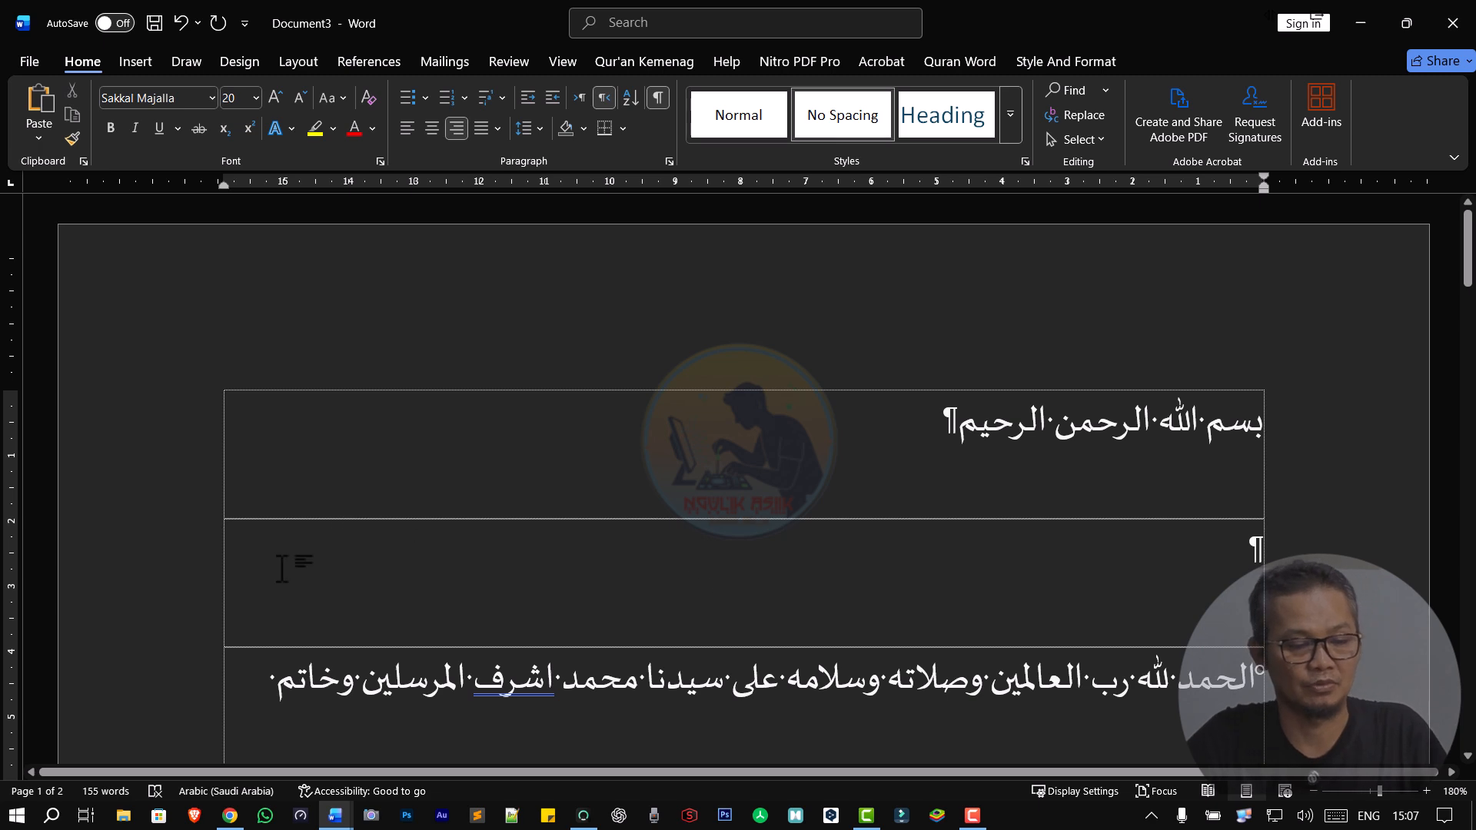
- Delete the empty paragraph between بسم الله الرحمن الرحيم and الحمد لله
click(138, 608)
key(BackSpace)
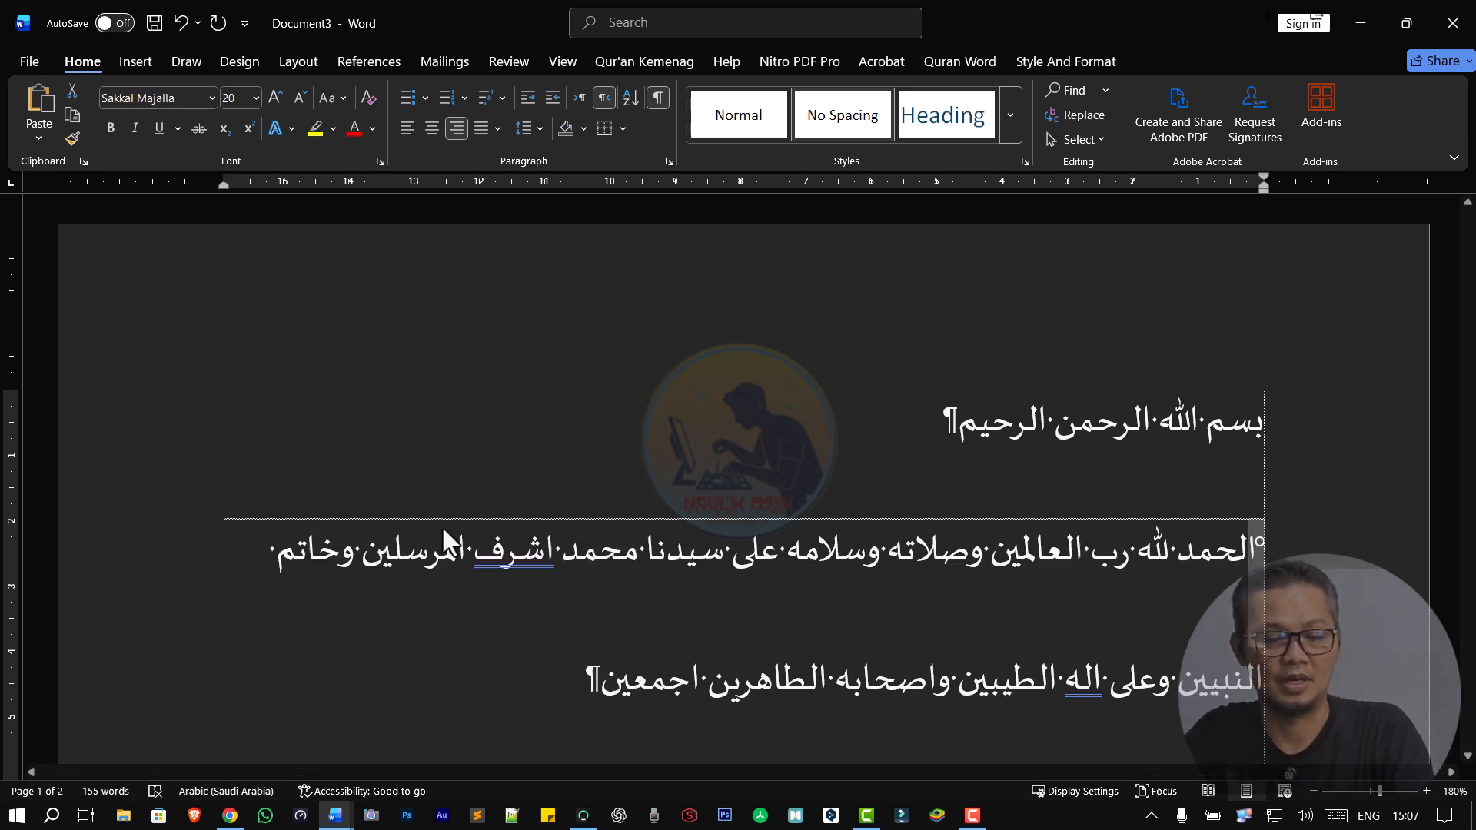
scroll(600, 561, down, 3)
scroll(1098, 356, up, 3)
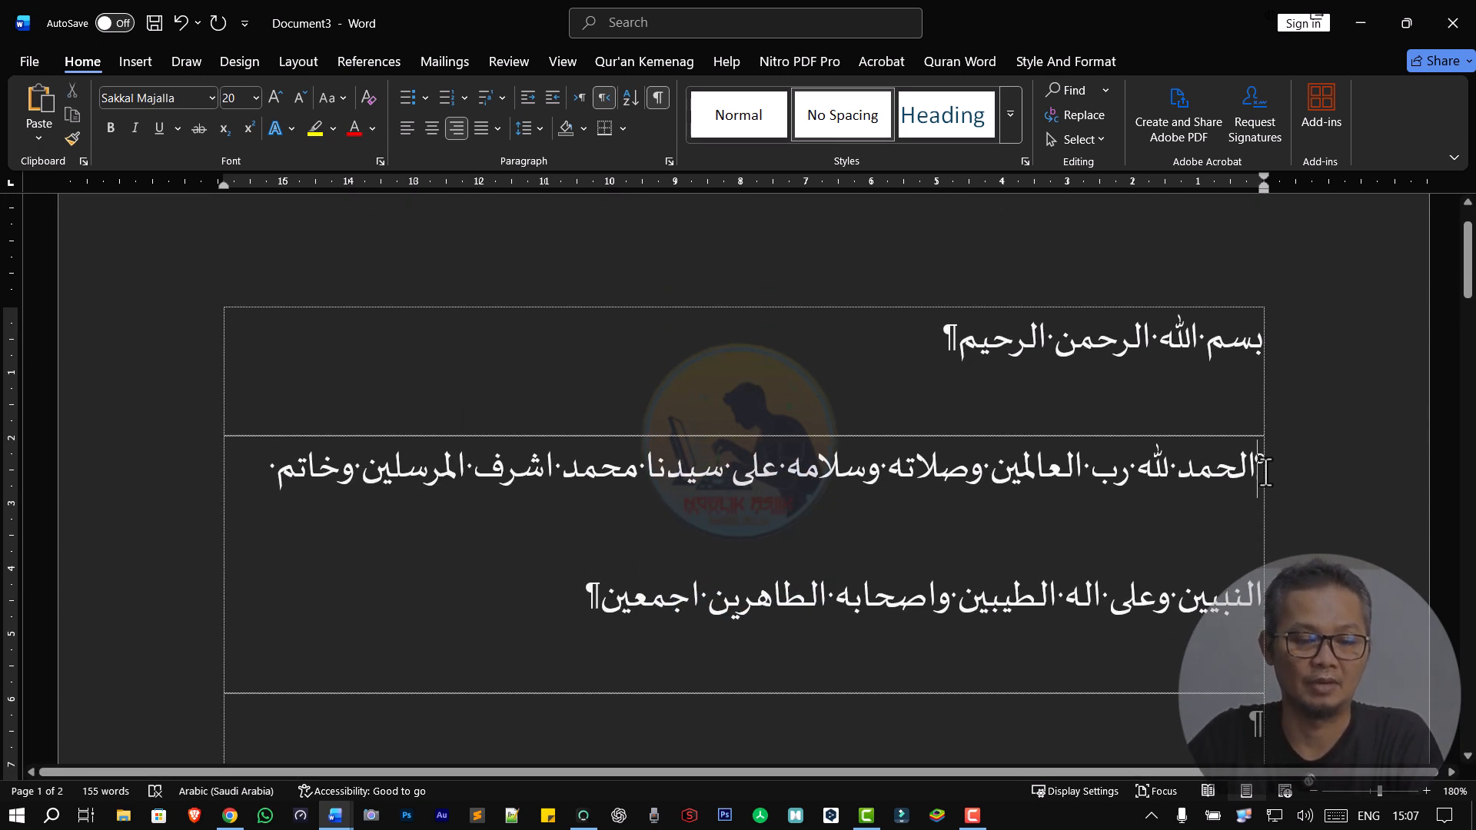
- Delete the stray nonbreaking space before الحمد لله, keeping the word's first letter
click(1259, 470)
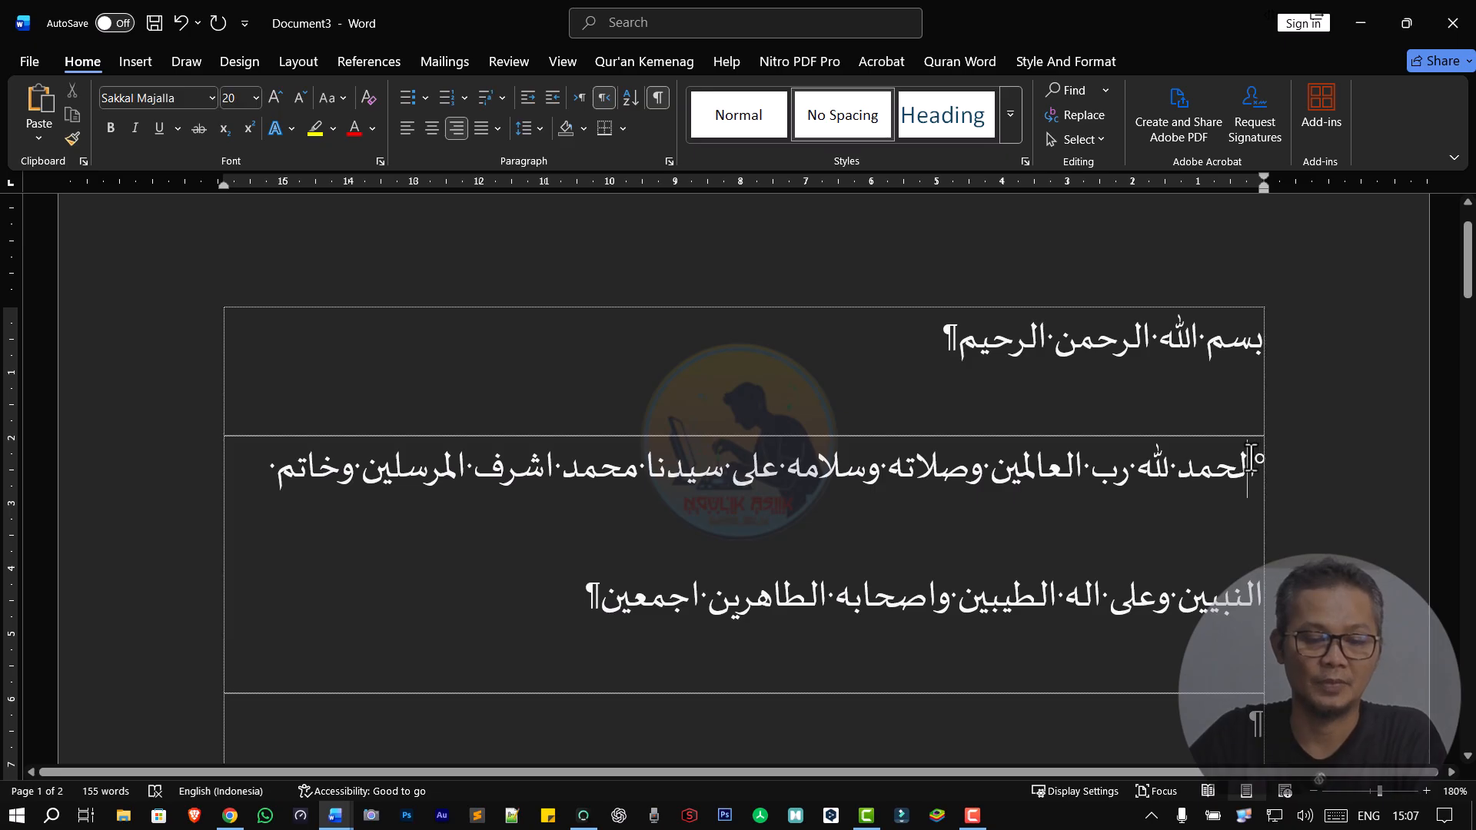
key(BackSpace)
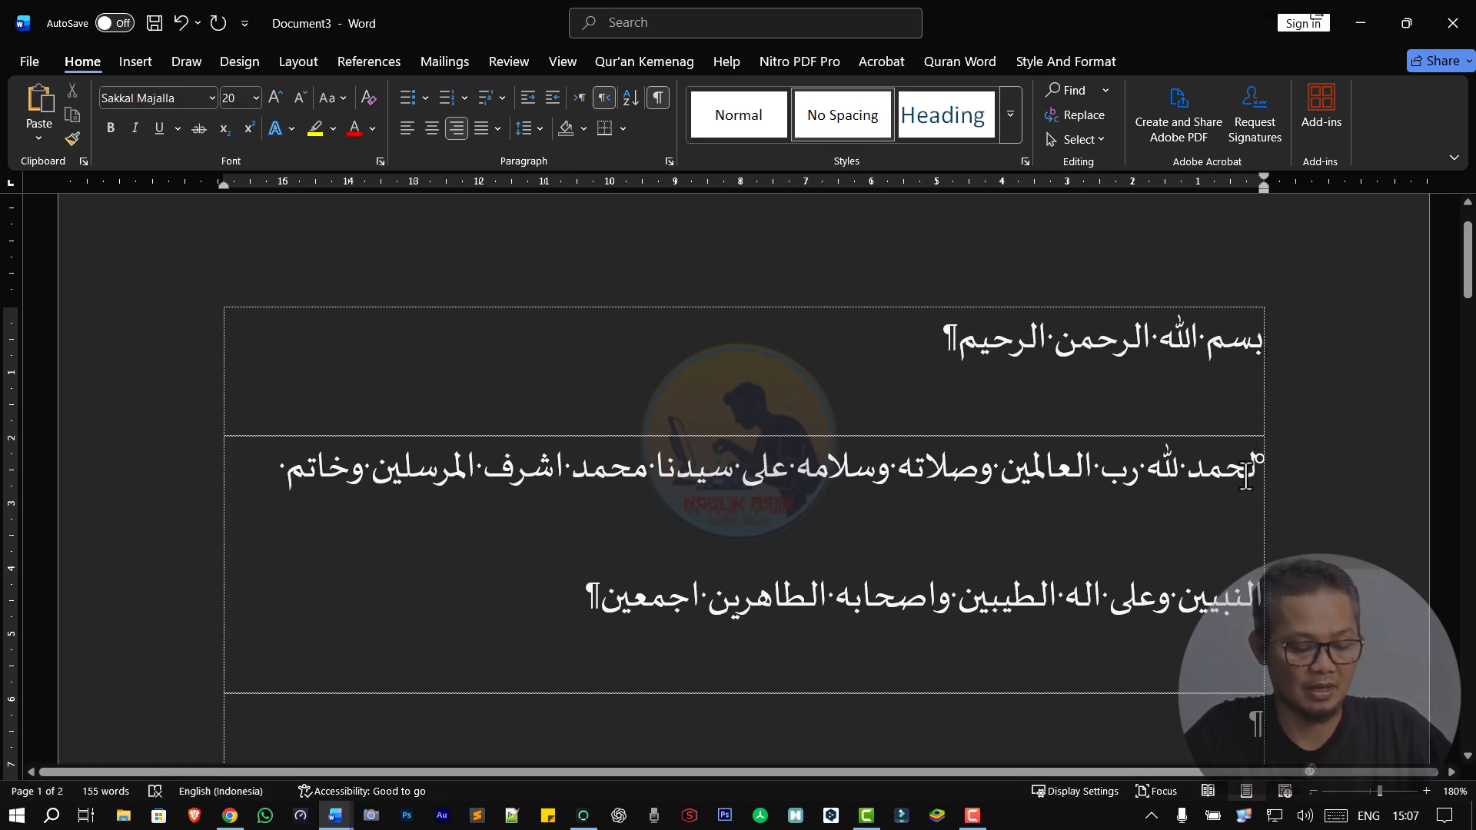
key(ctrl+z)
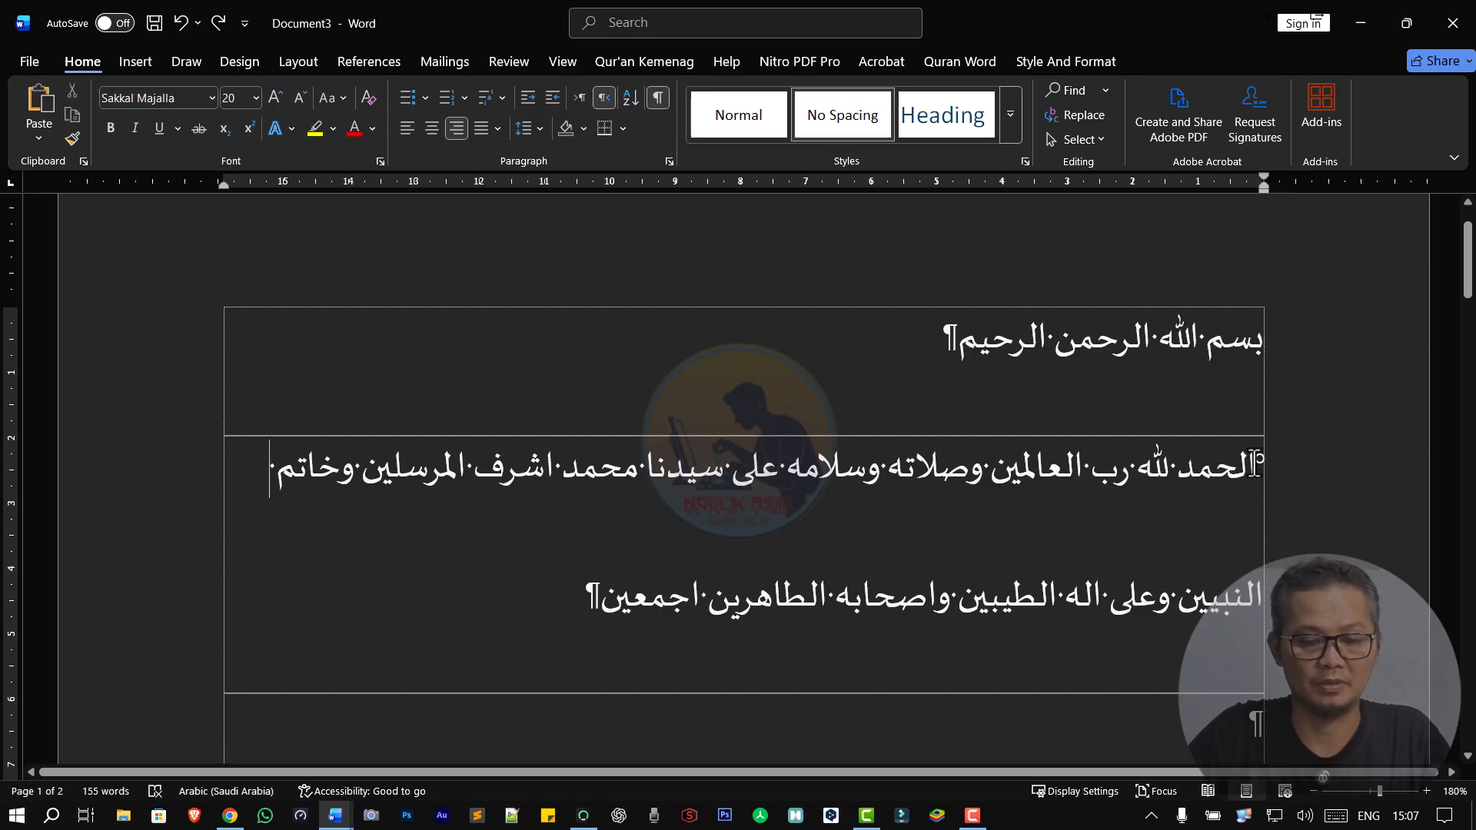
key(BackSpace)
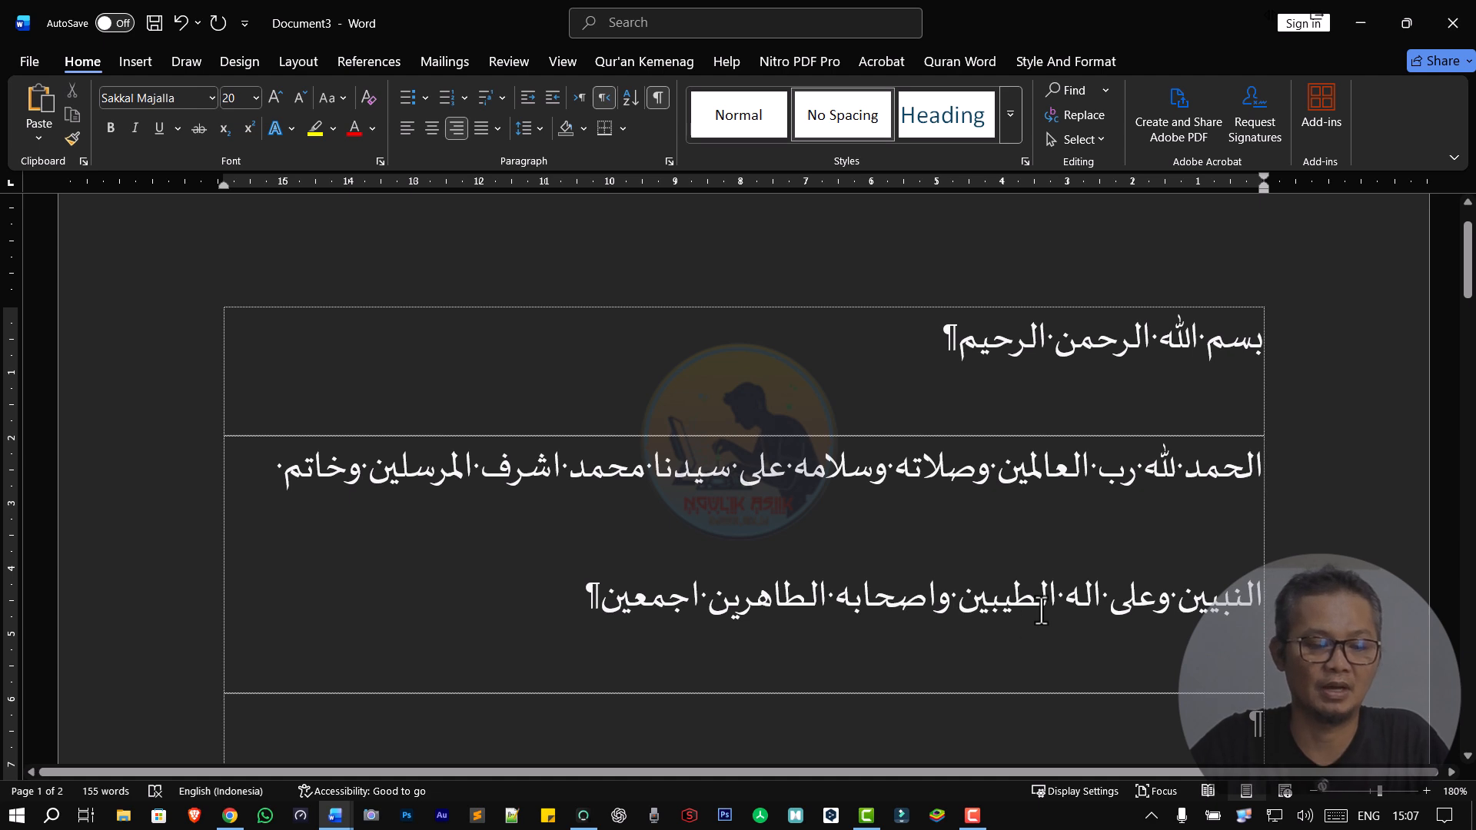
- Delete the empty paragraph above اما بعد and add a colon after اما بعد
scroll(695, 620, down, 5)
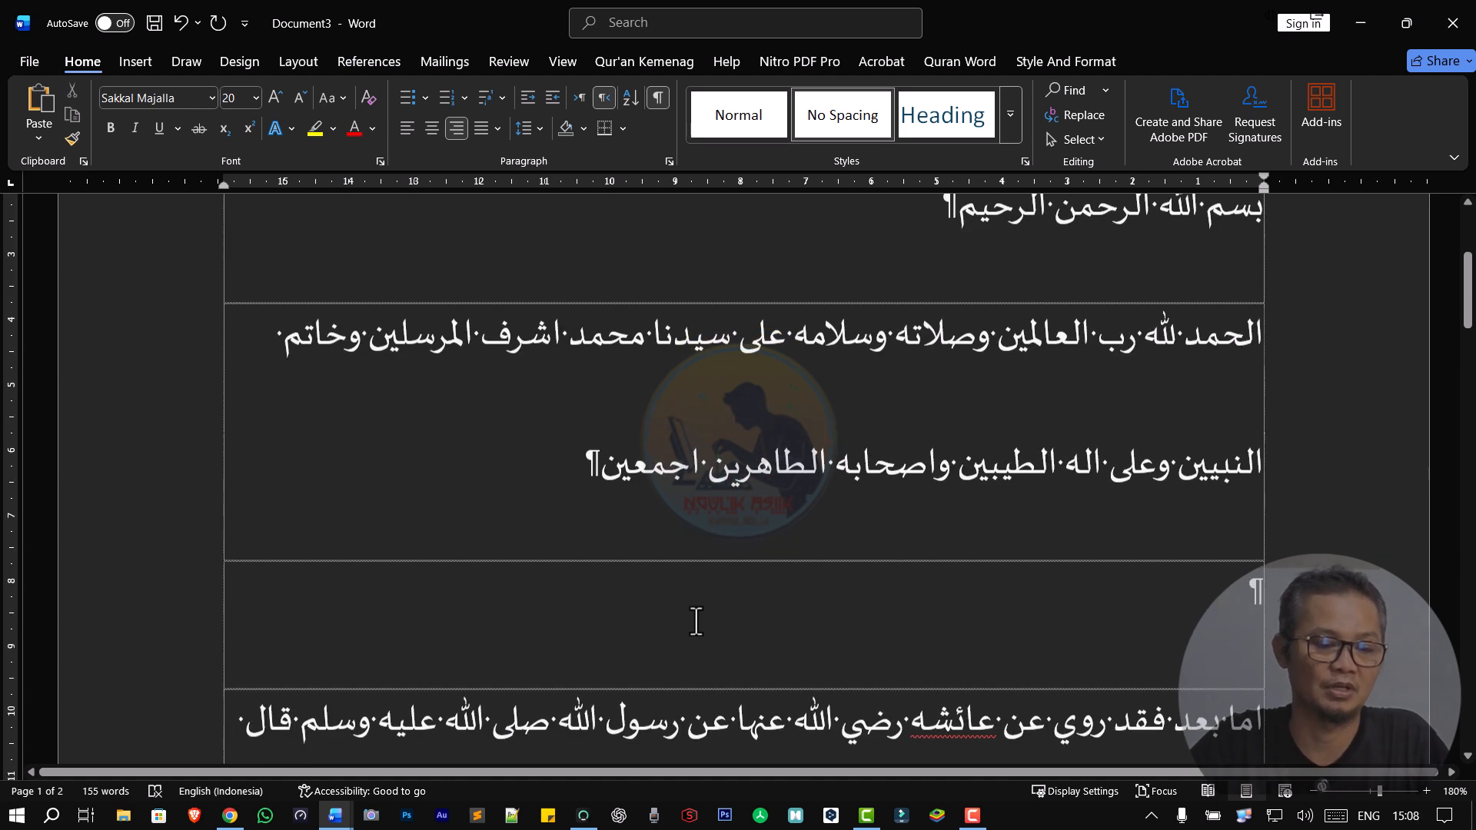
click(1071, 468)
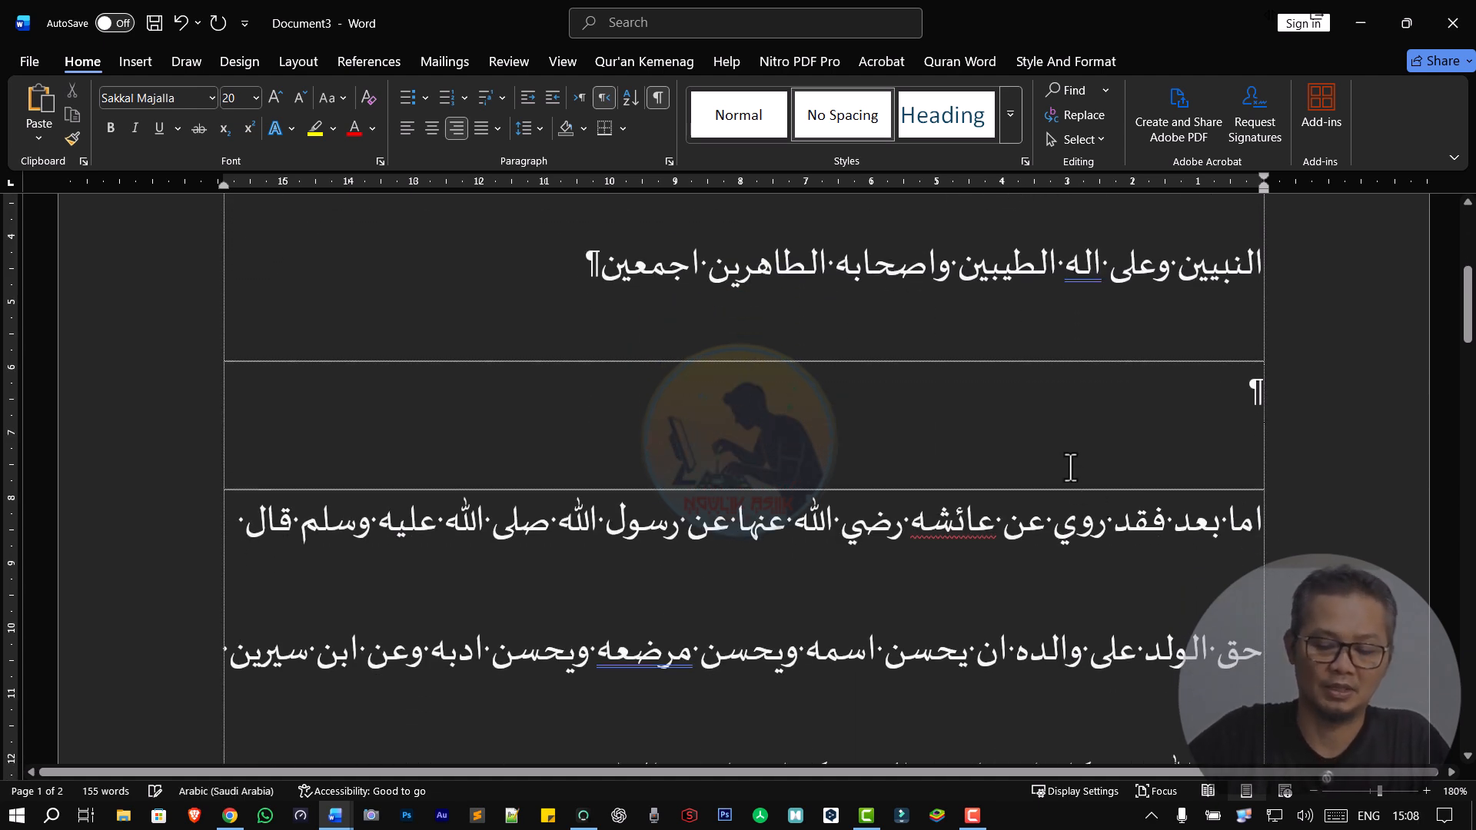
key(BackSpace)
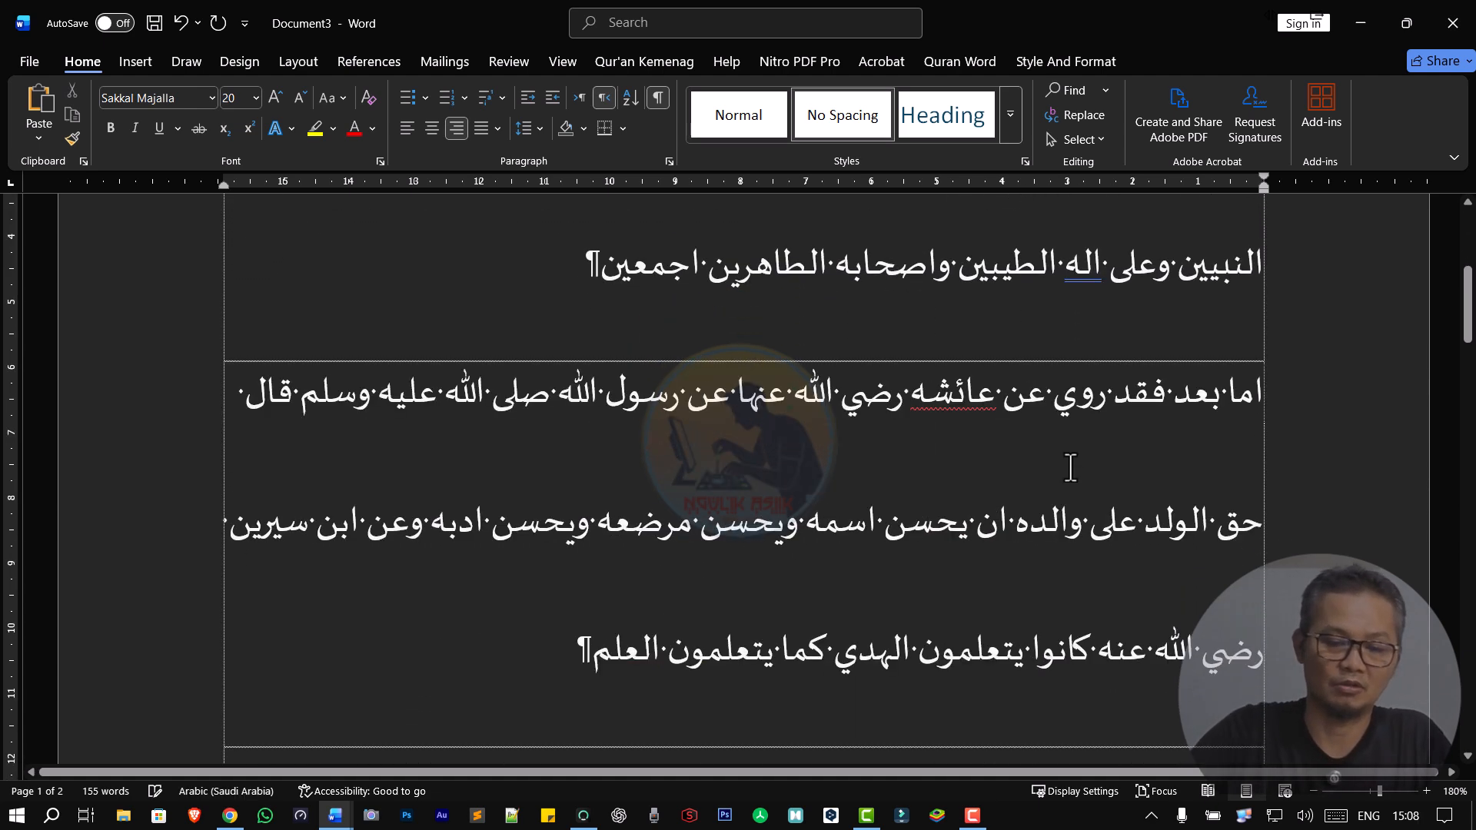
click(1172, 399)
text(:)
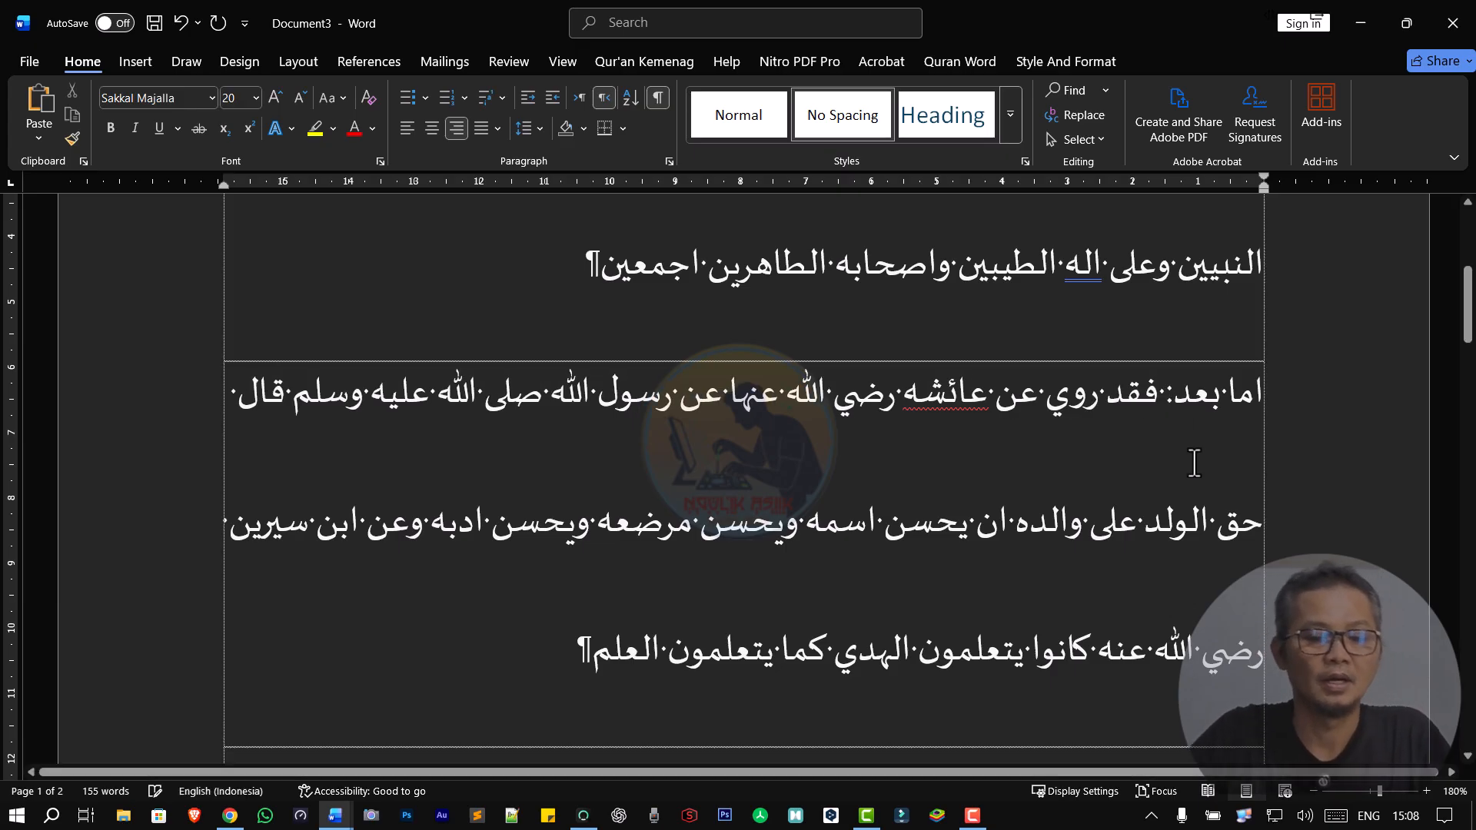
- Correct the word عائشه to عائشة, using the Arabic keyboard layout for the final letter ة
click(901, 409)
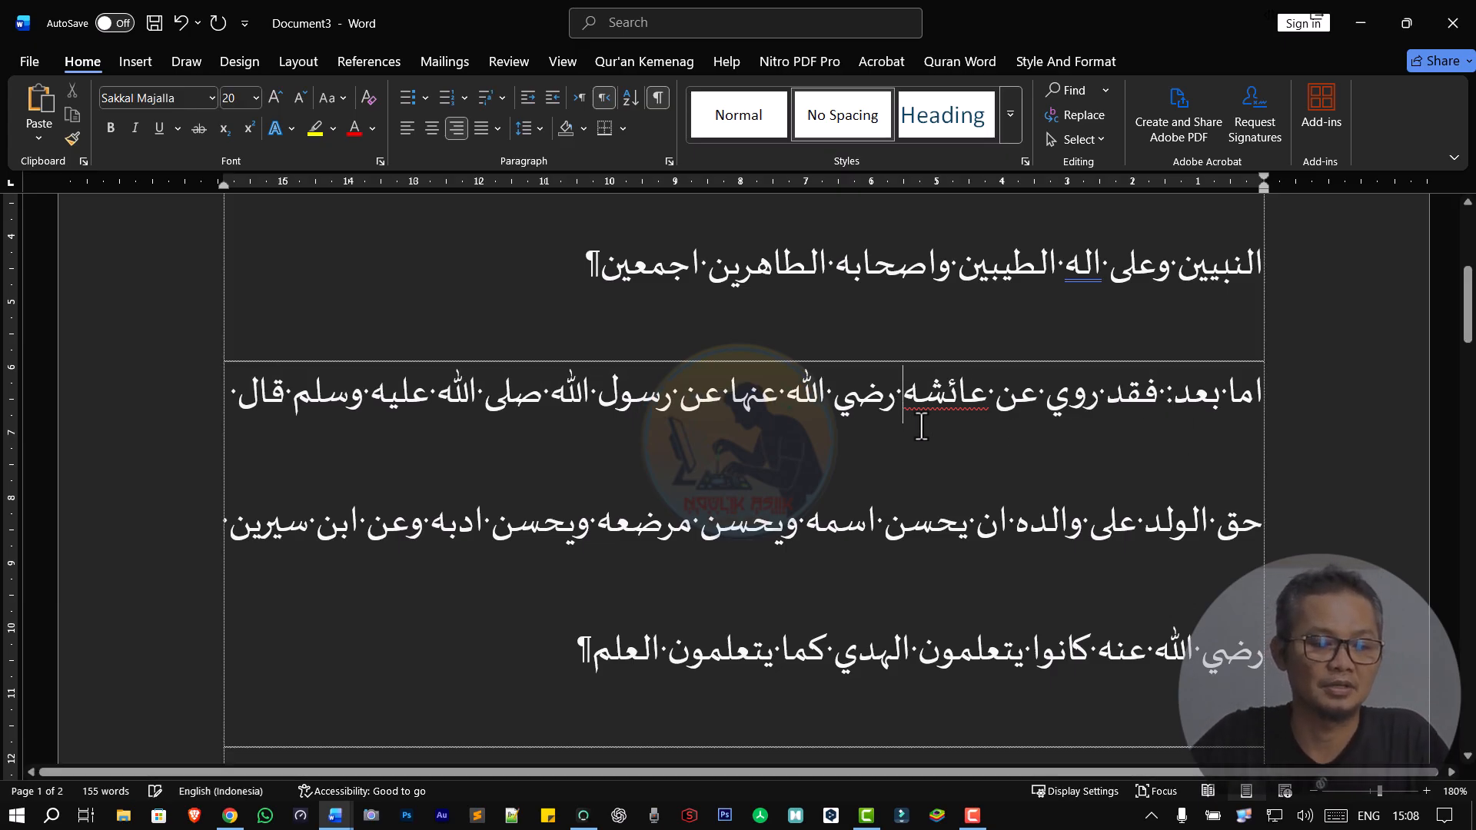
key(BackSpace)
text(M)
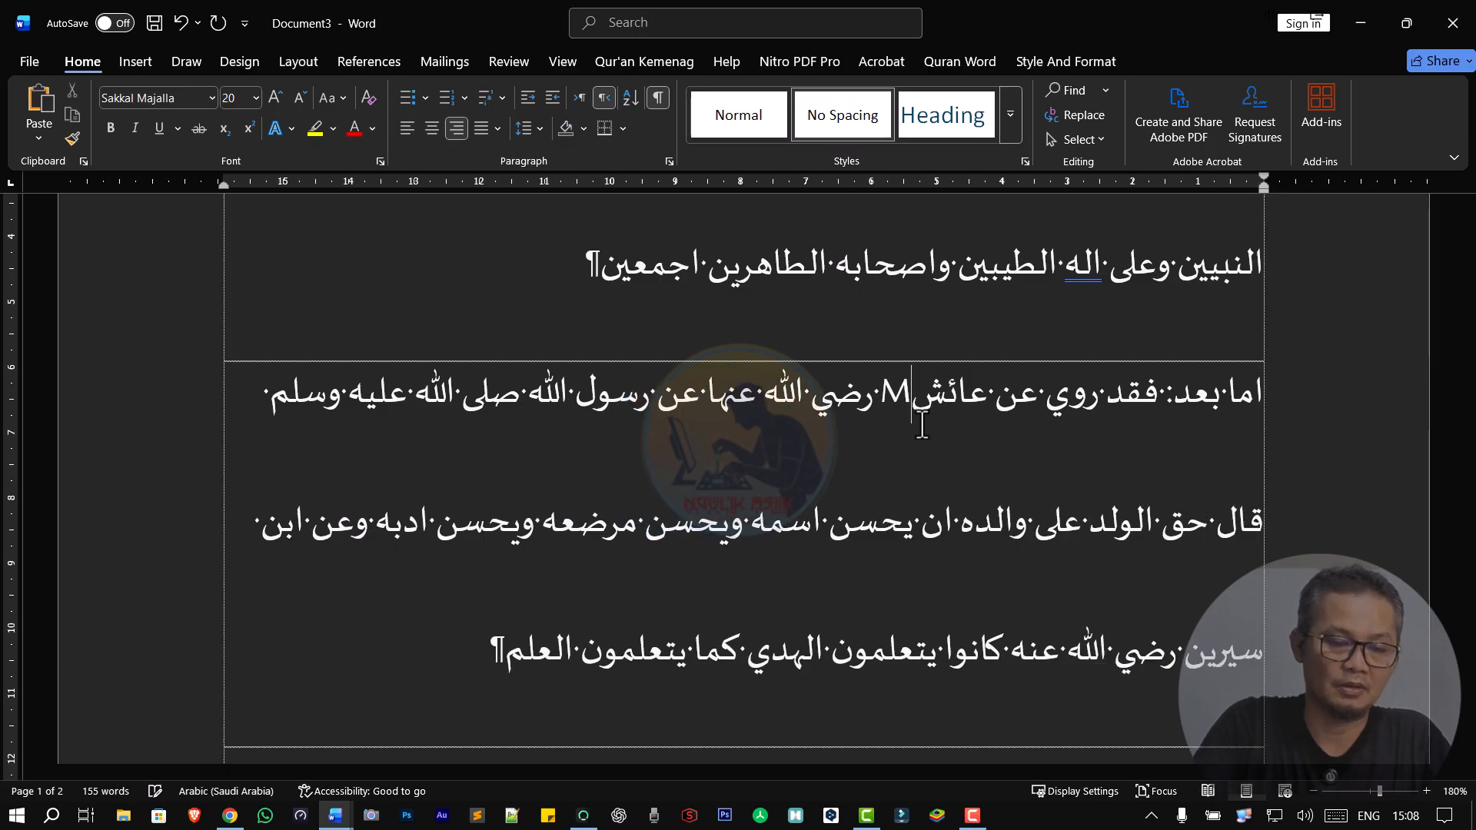
key(BackSpace)
key(alt+shift)
text(ة)
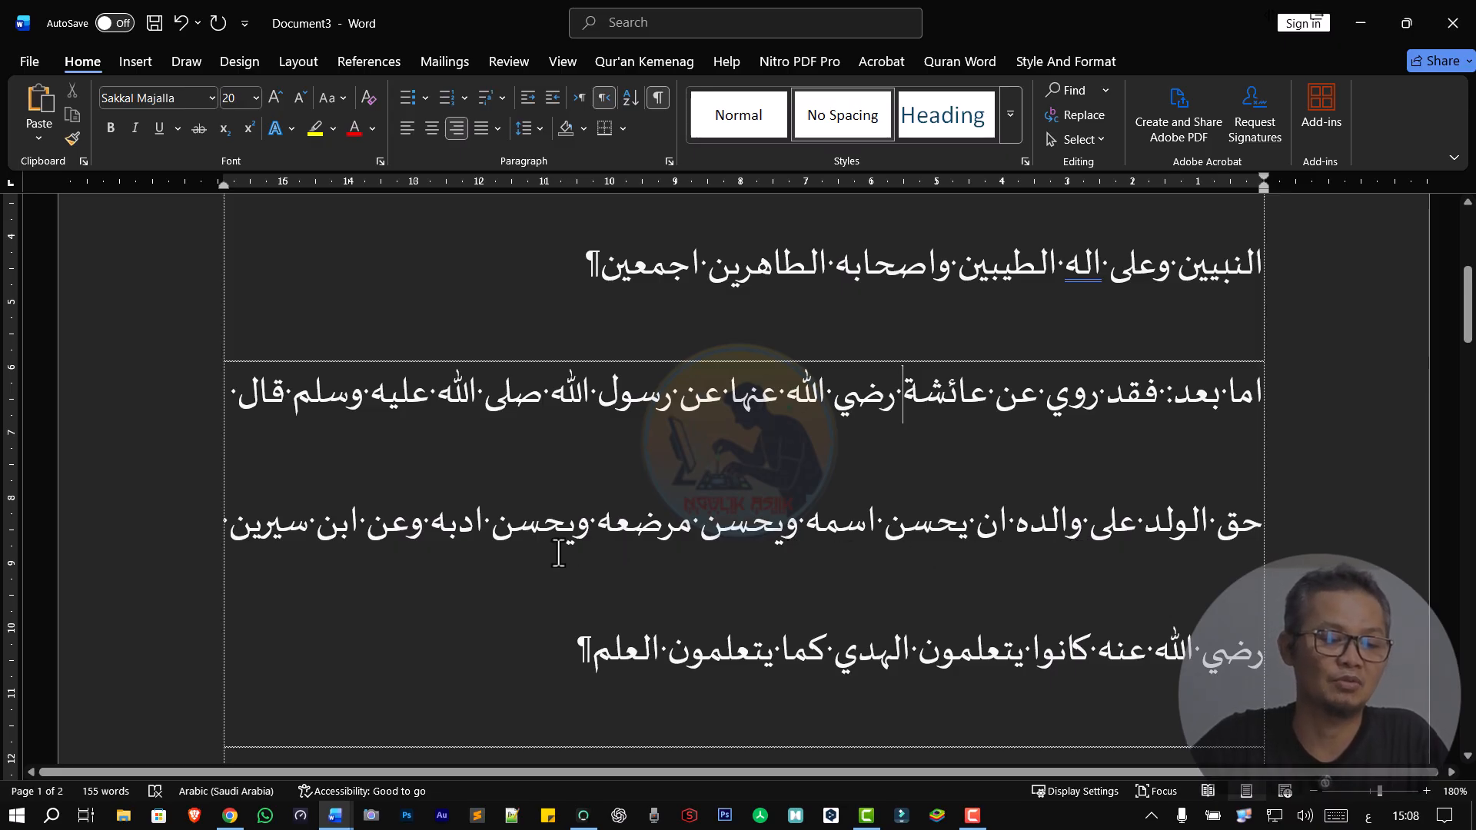
- Break the text after ويحسن ادبه so that وعن ابن سيرين starts a new paragraph without a leading space
click(419, 536)
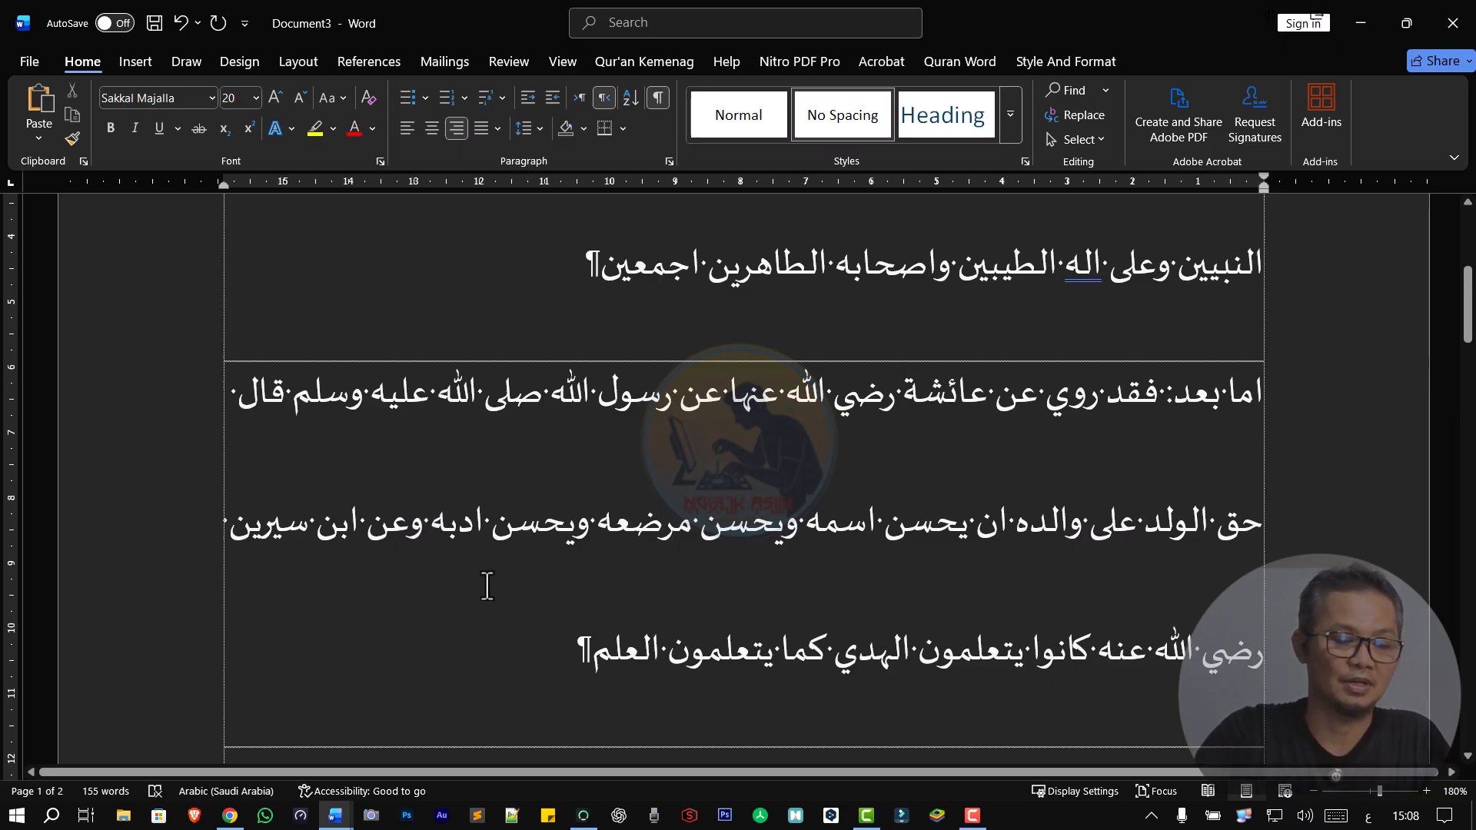
key(BackSpace)
key(ctrl+z)
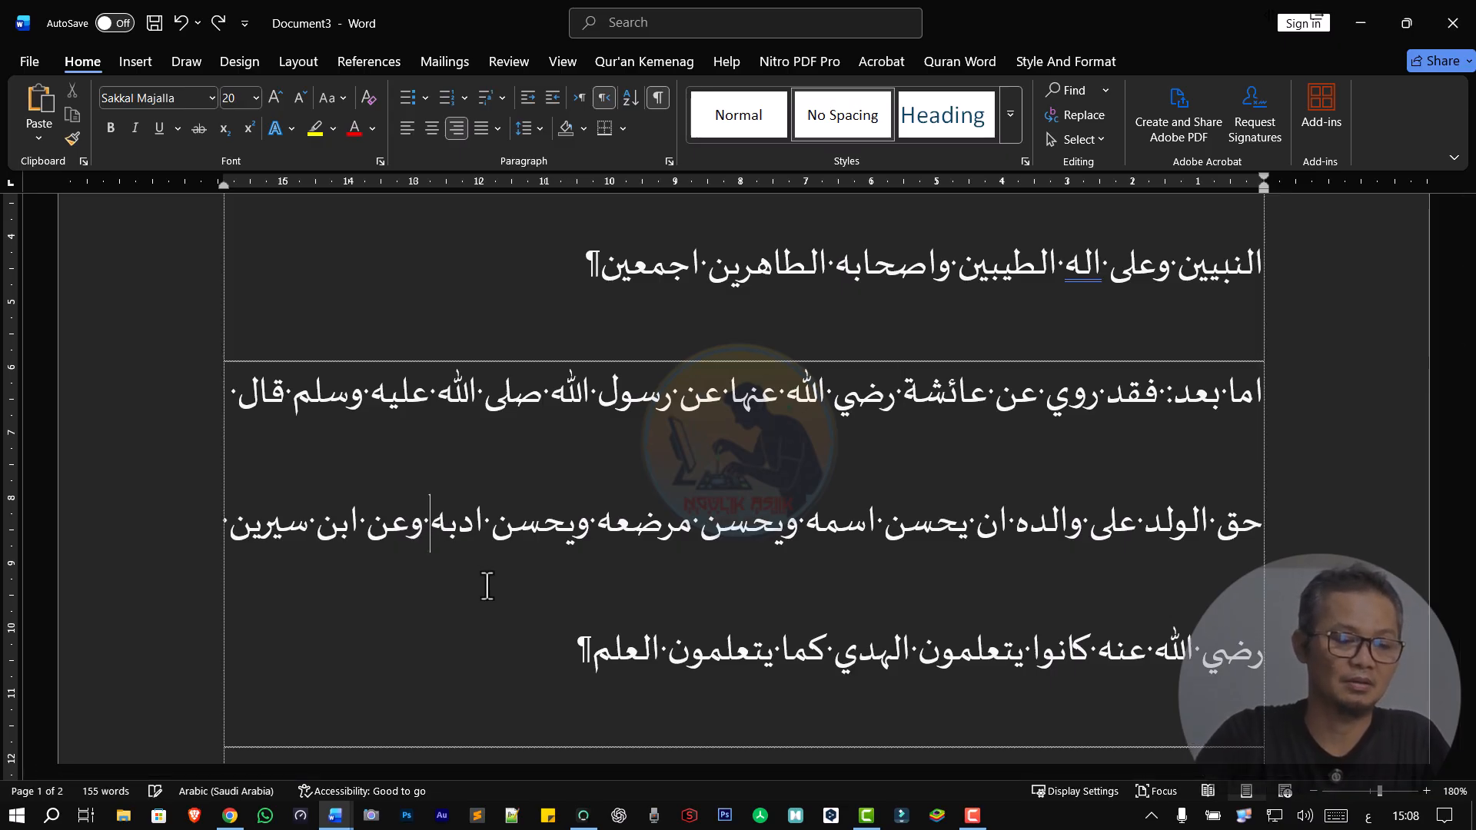
key(Return)
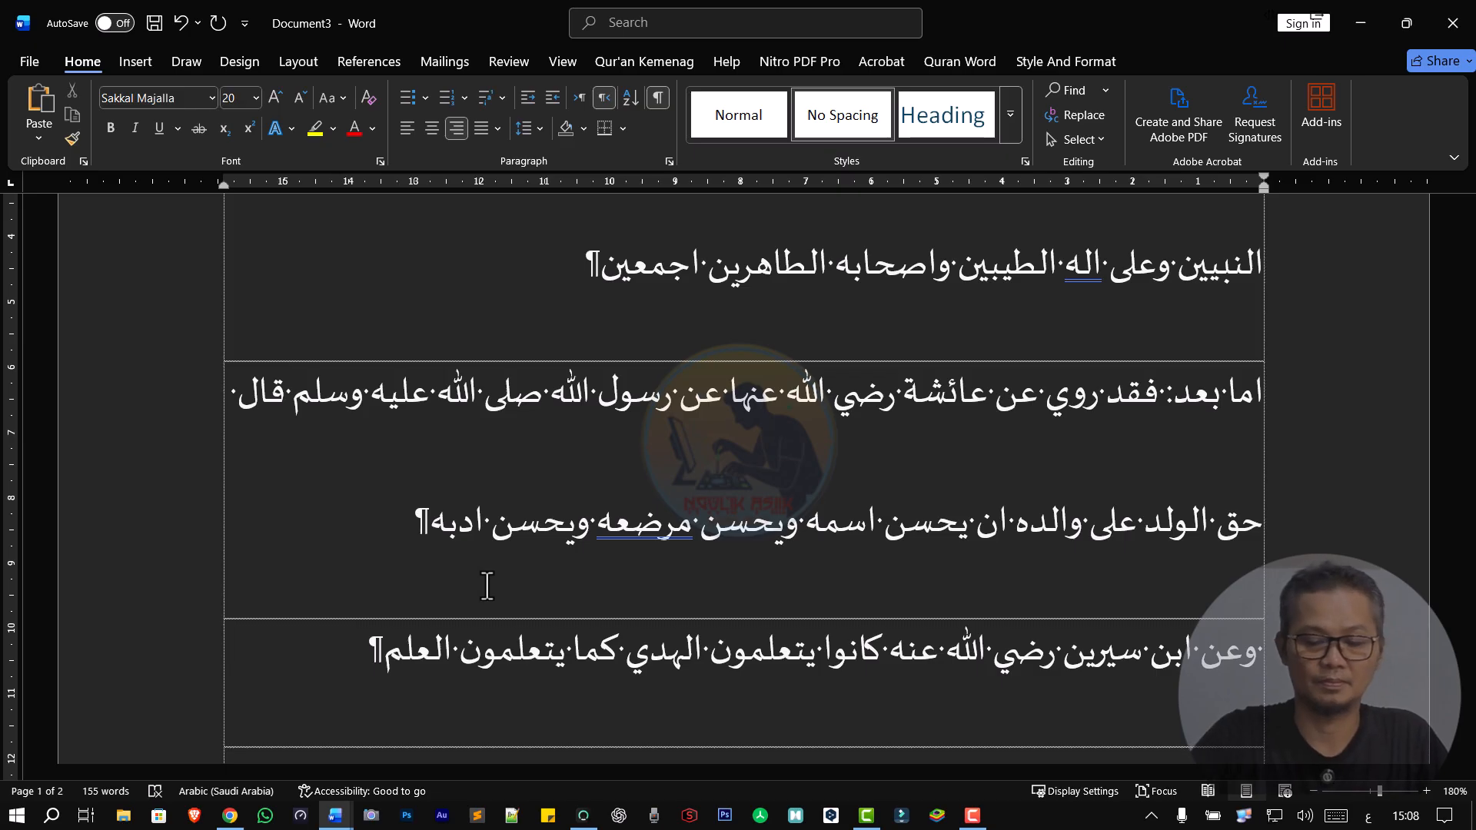
key(BackSpace)
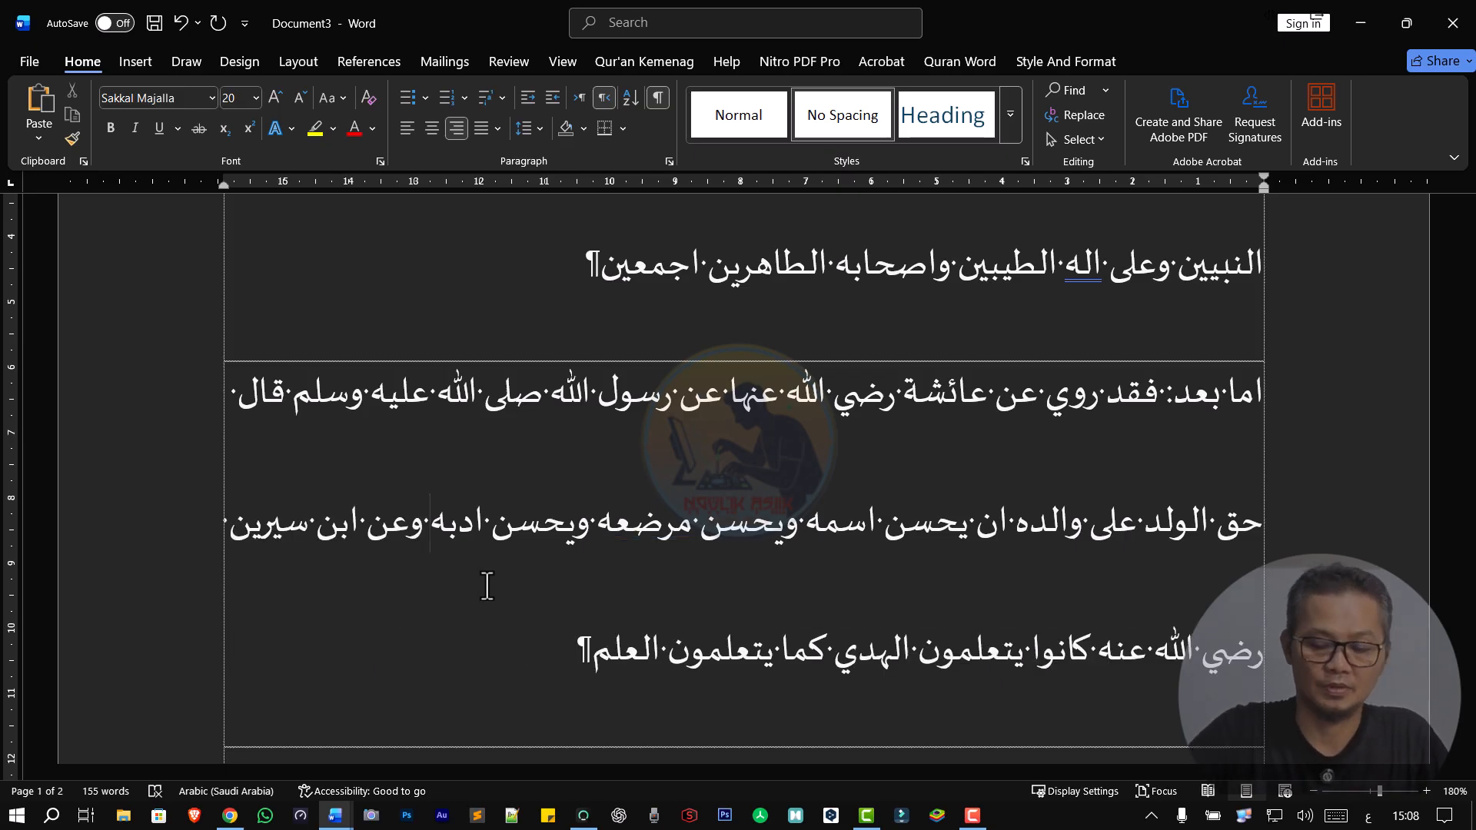
key(Return)
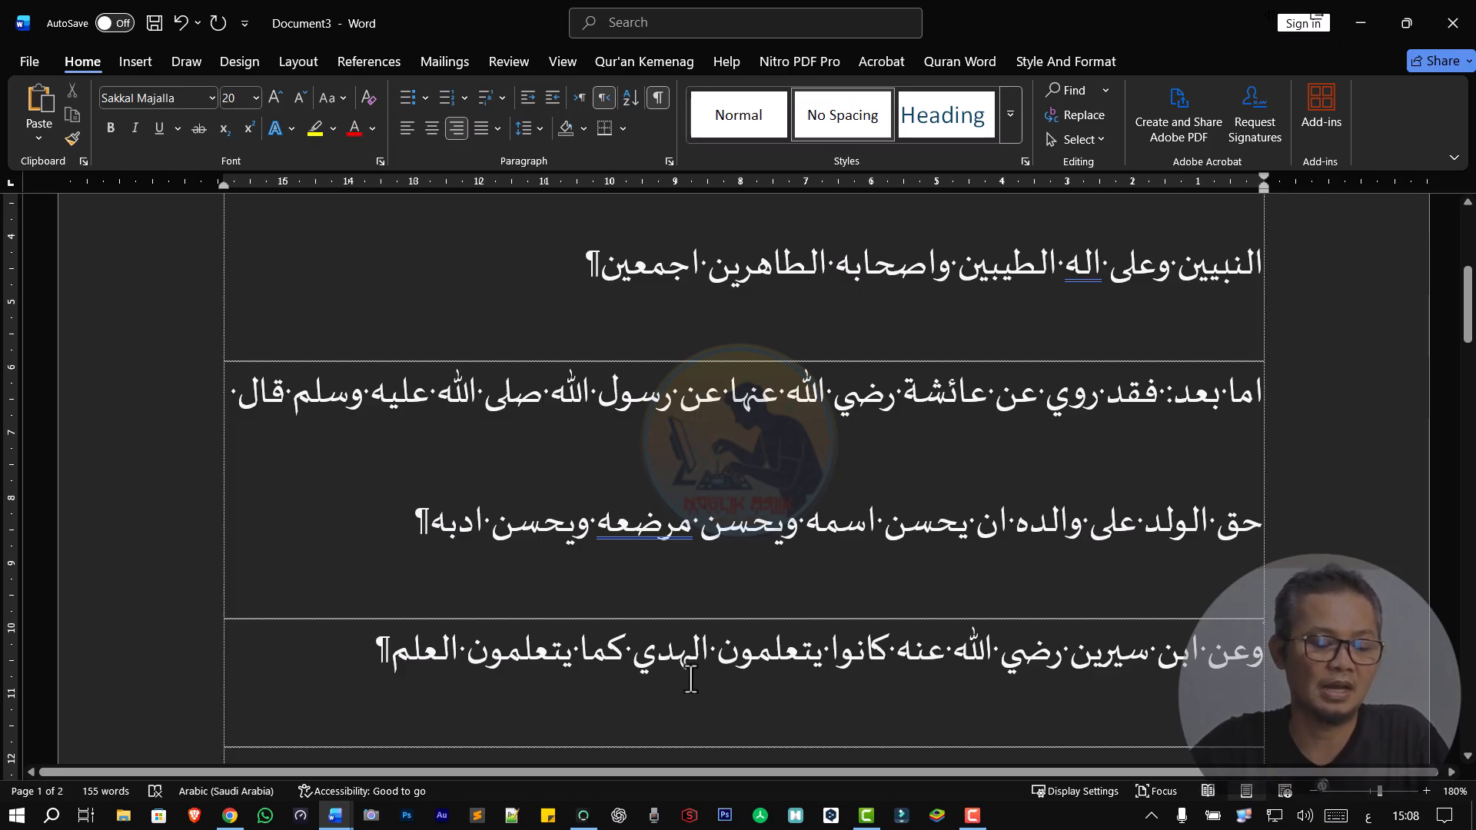
- Delete the empty paragraphs directly above and below the paragraph beginning وعن الحسن البصري
scroll(546, 657, down, 5)
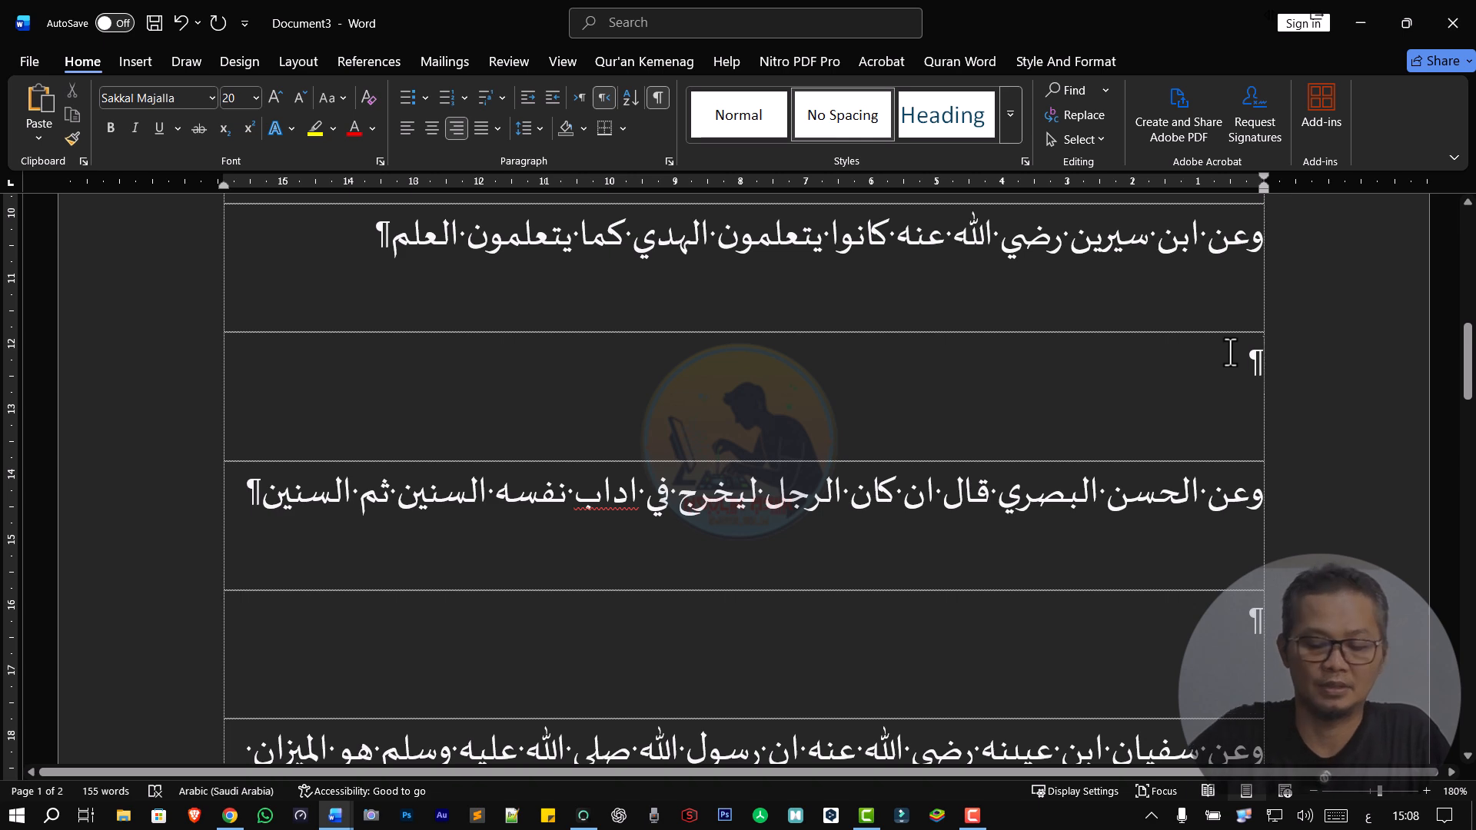
key(Delete)
key(ctrl+z)
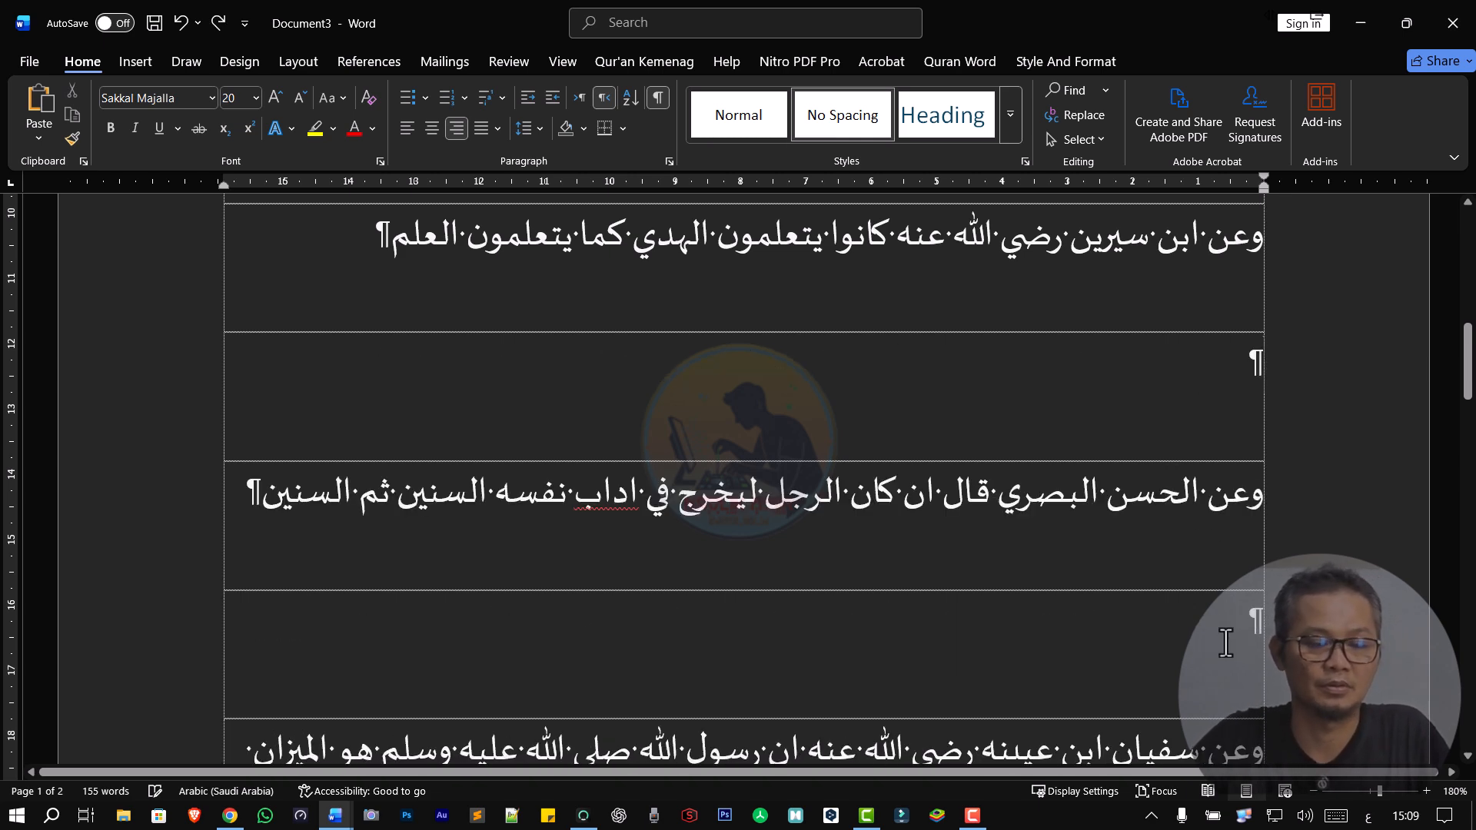
click(70, 434)
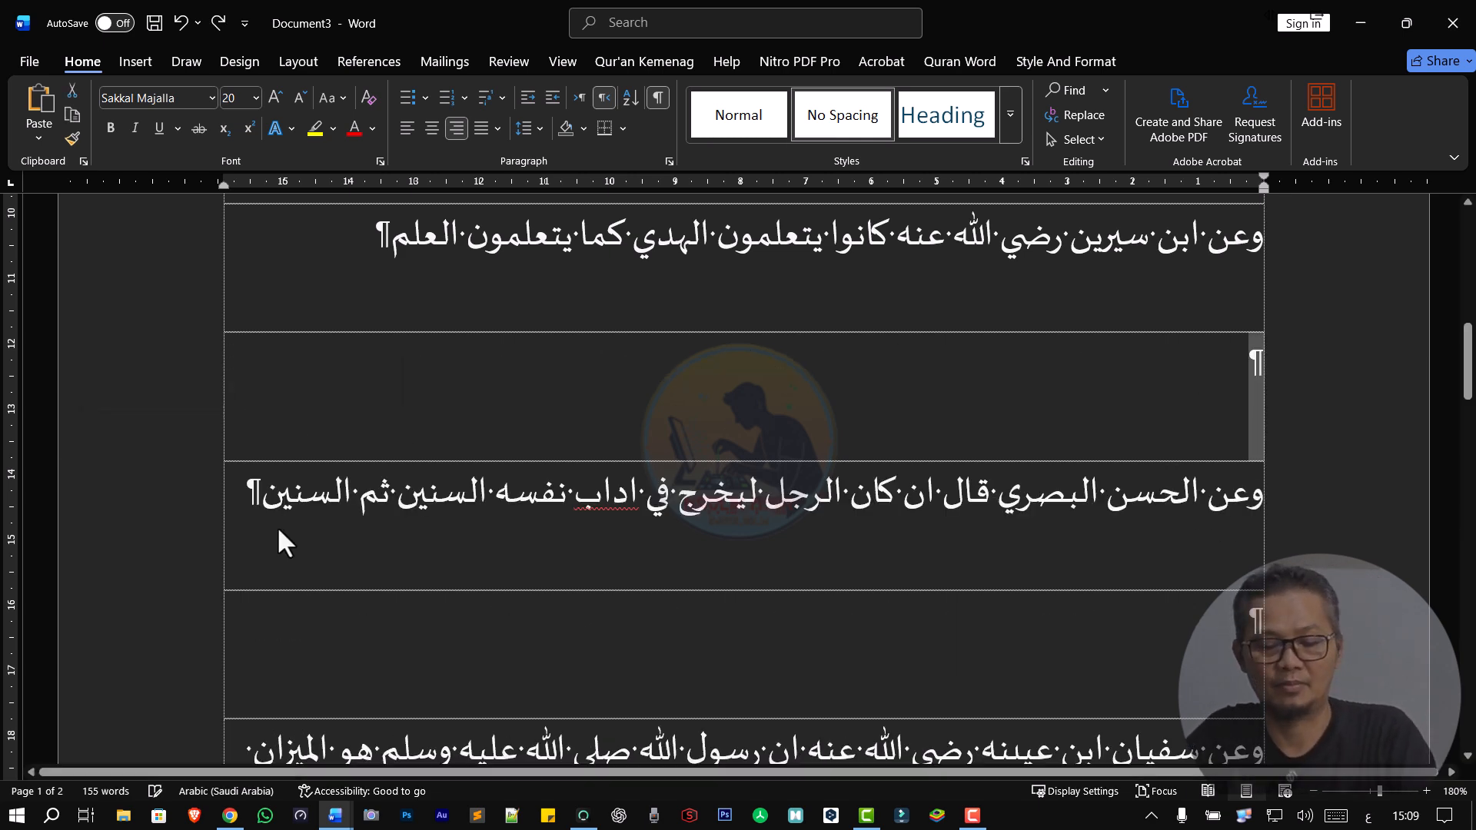
key(Delete)
click(93, 527)
key(Delete)
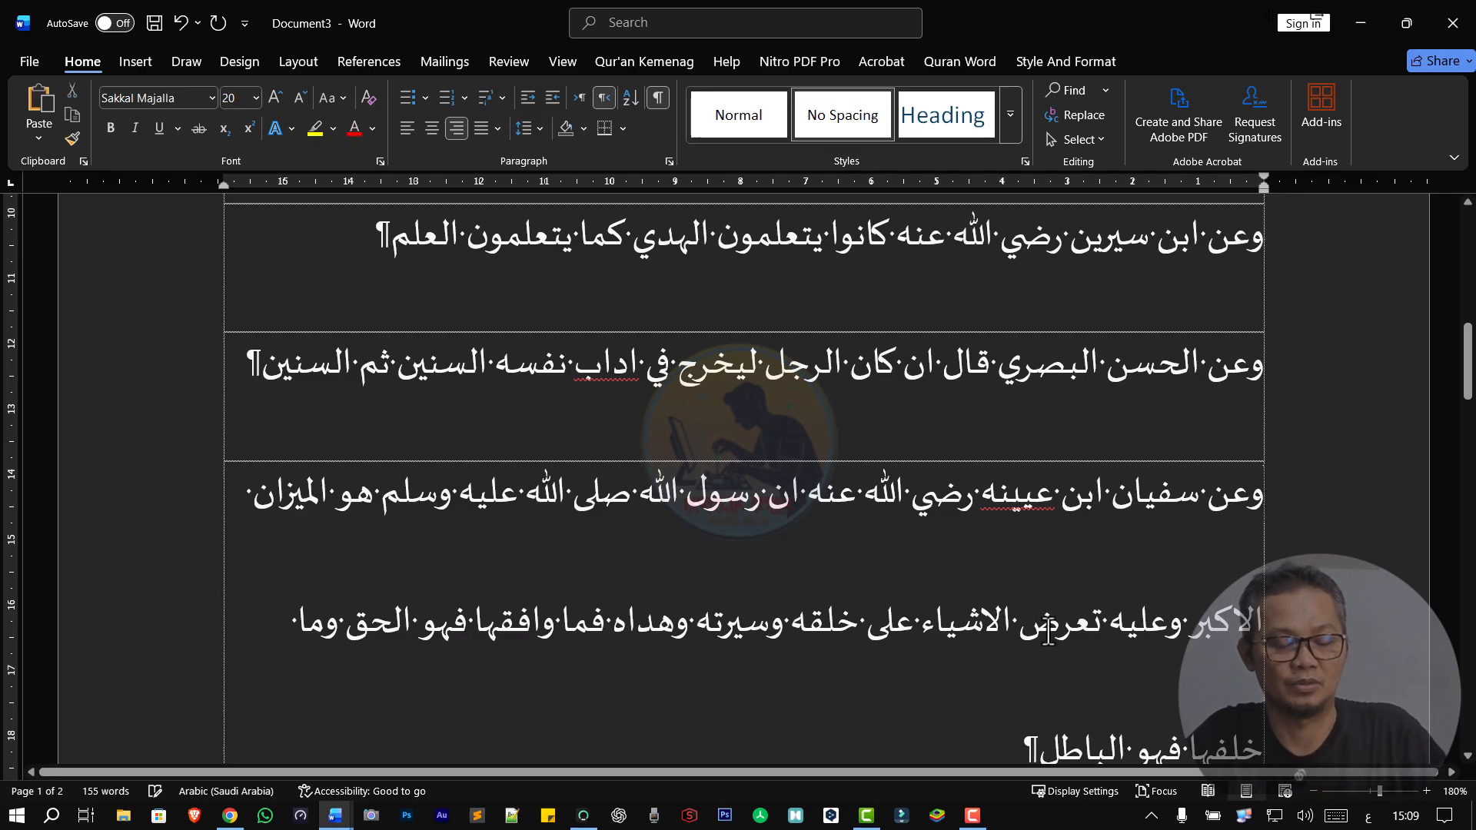
- Read through the Arabic text from the opening بسم الله down to the وعن سفيان paragraph, checking its paragraphs and layout
scroll(1048, 629, up, 3)
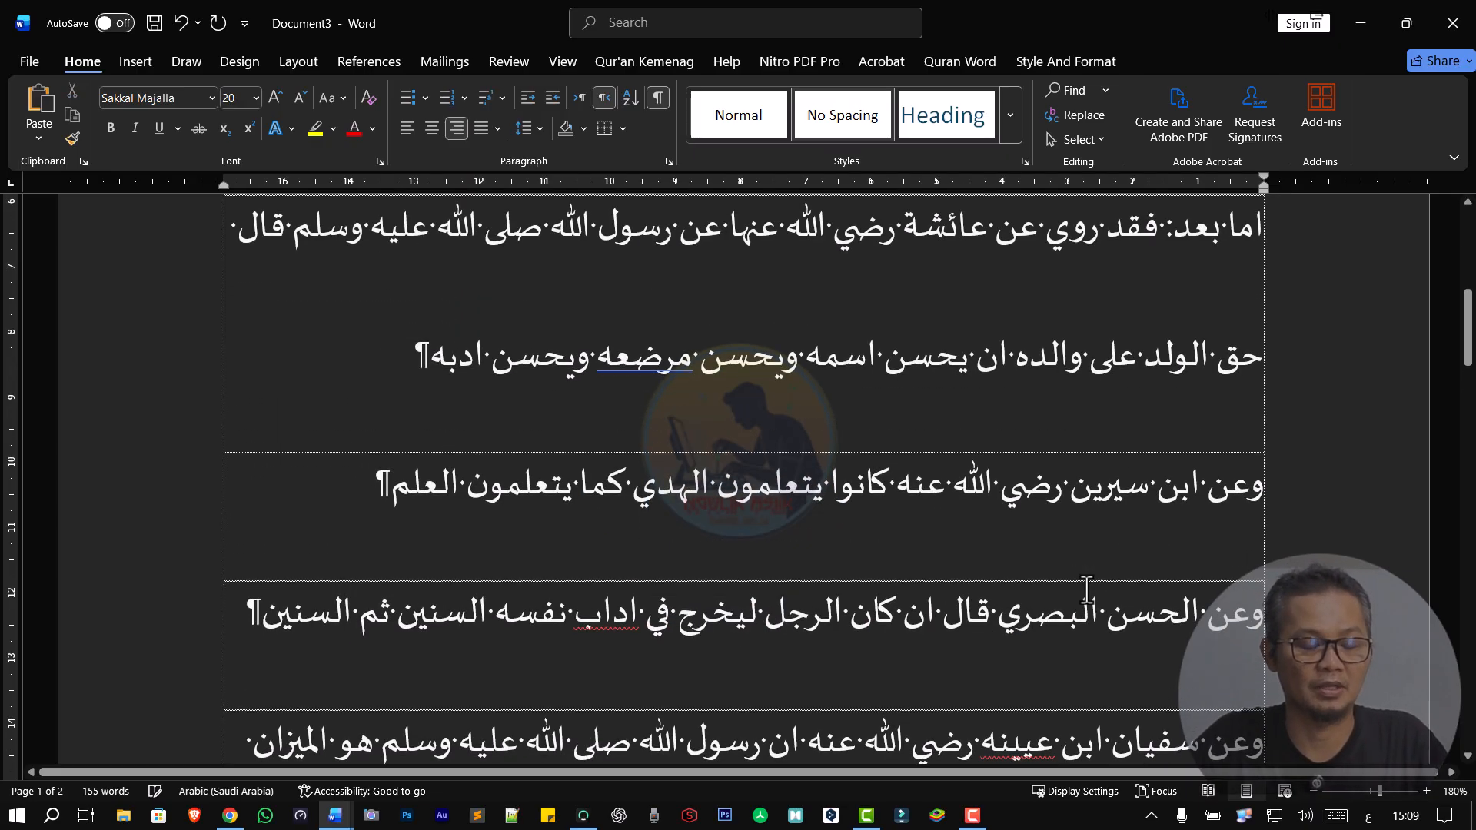
scroll(1086, 588, down, 4)
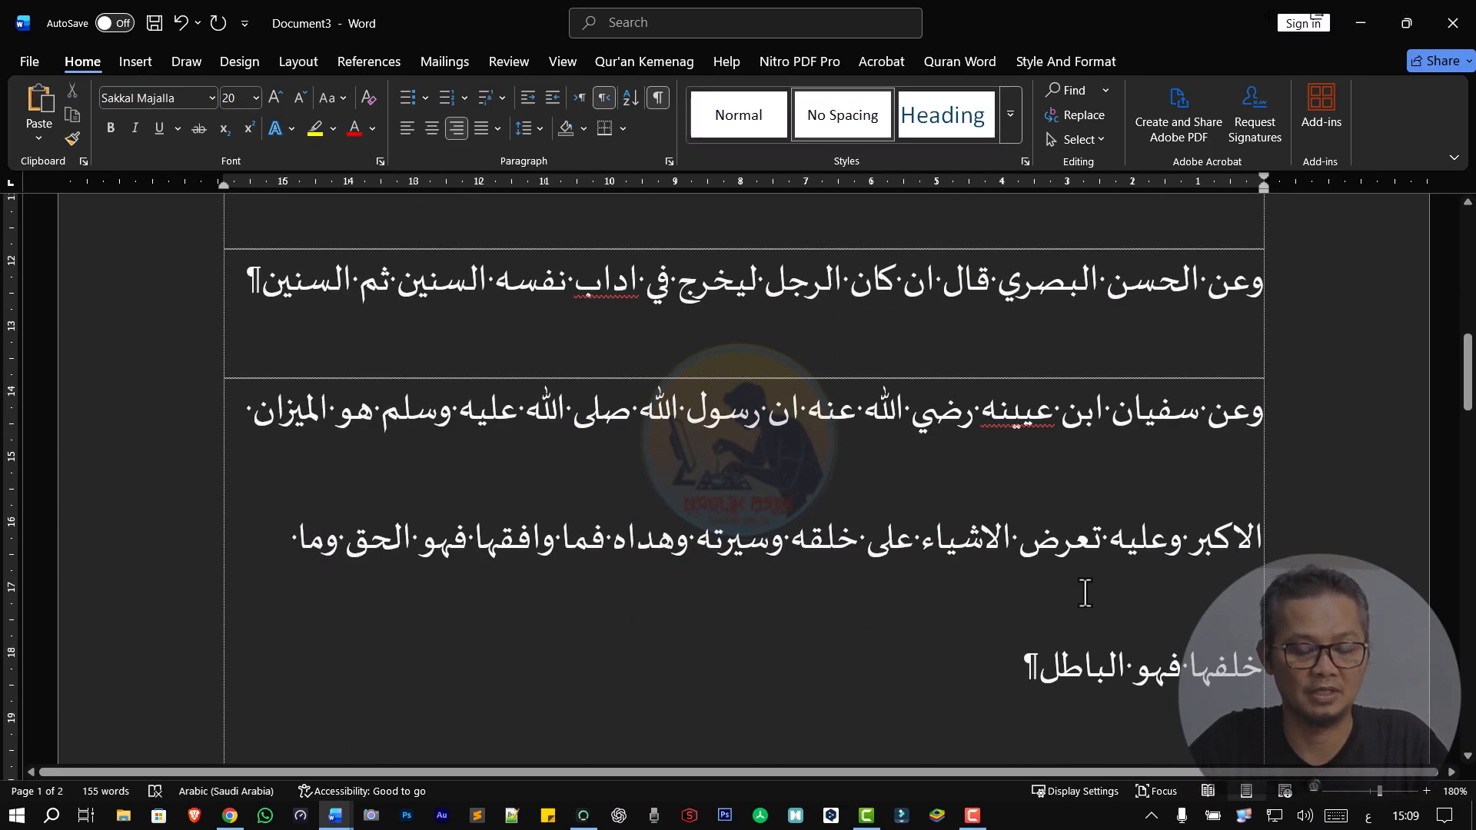
scroll(1084, 592, up, 1)
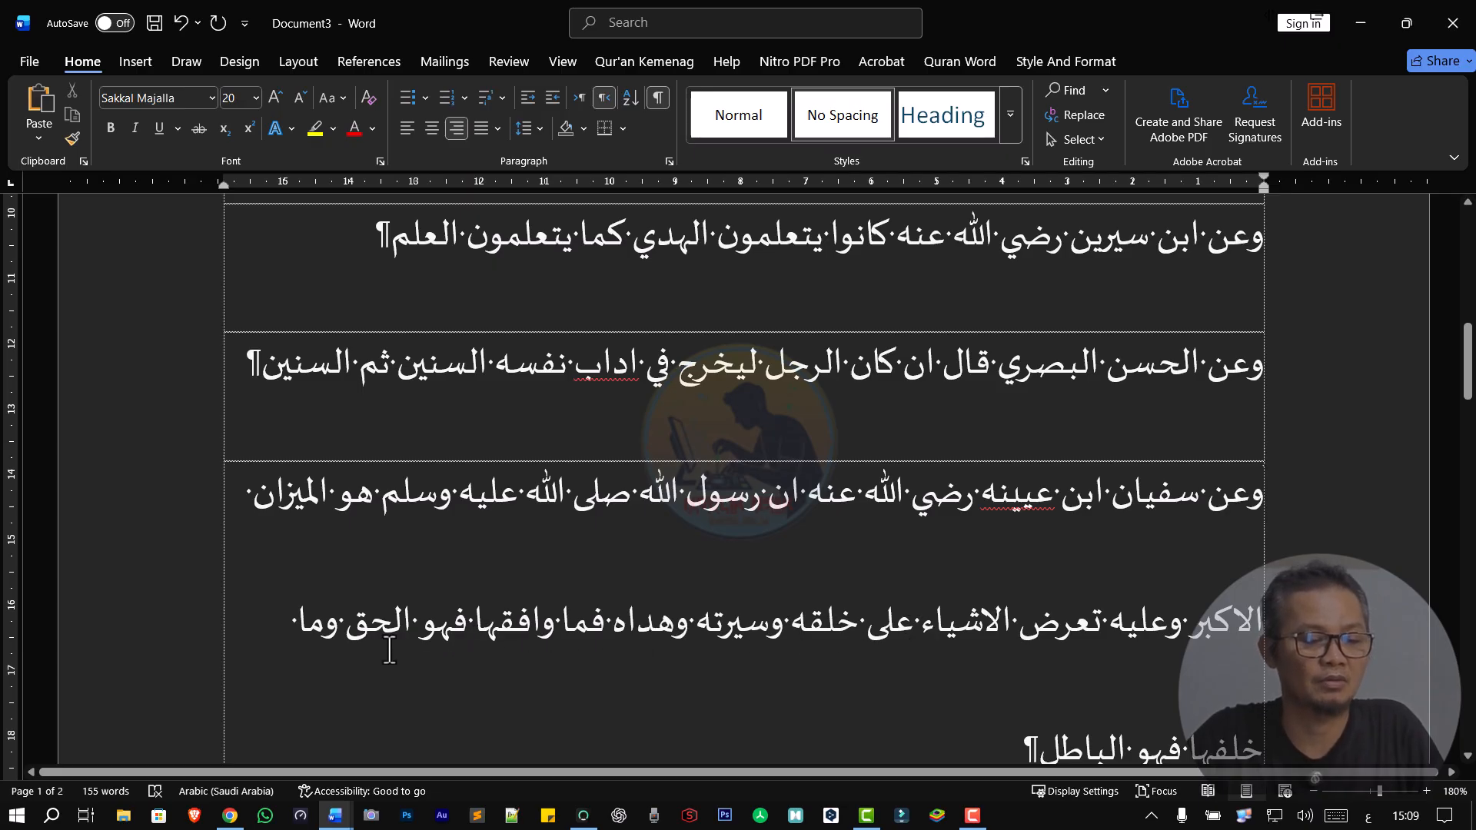
scroll(405, 643, down, 1)
scroll(460, 635, down, 2)
scroll(468, 627, up, 12)
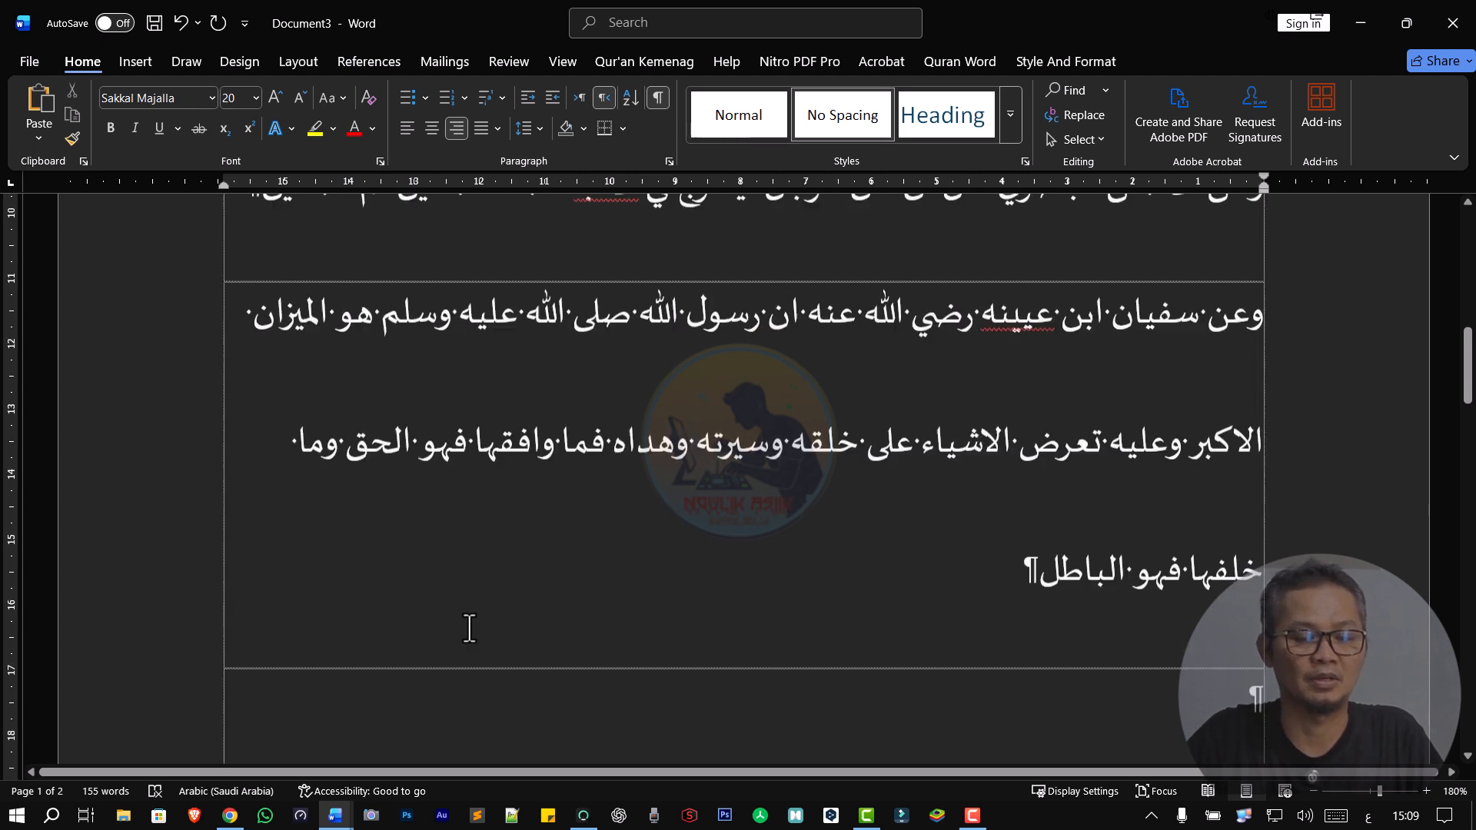
scroll(644, 588, up, 1)
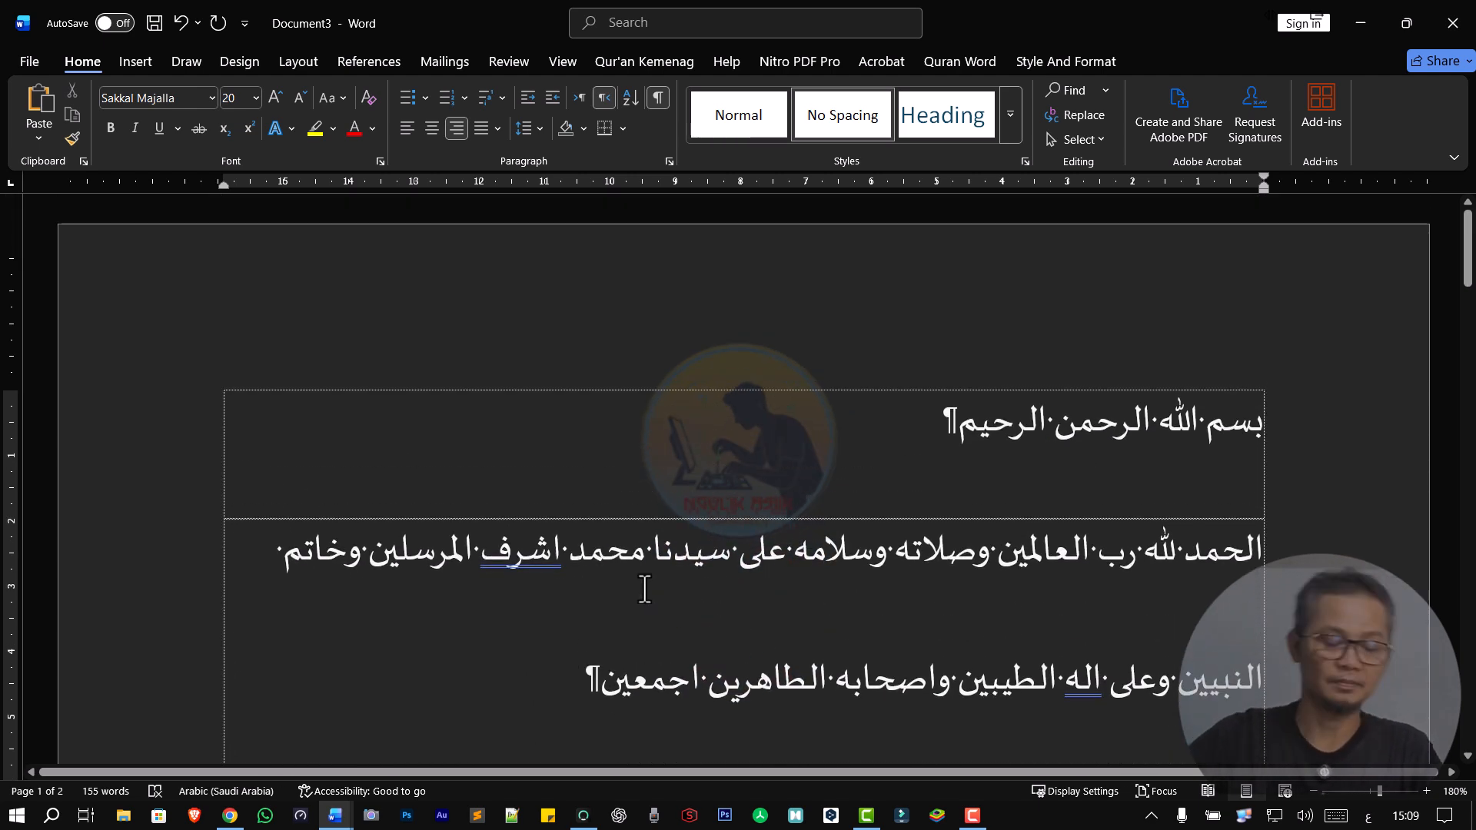
scroll(644, 590, down, 2)
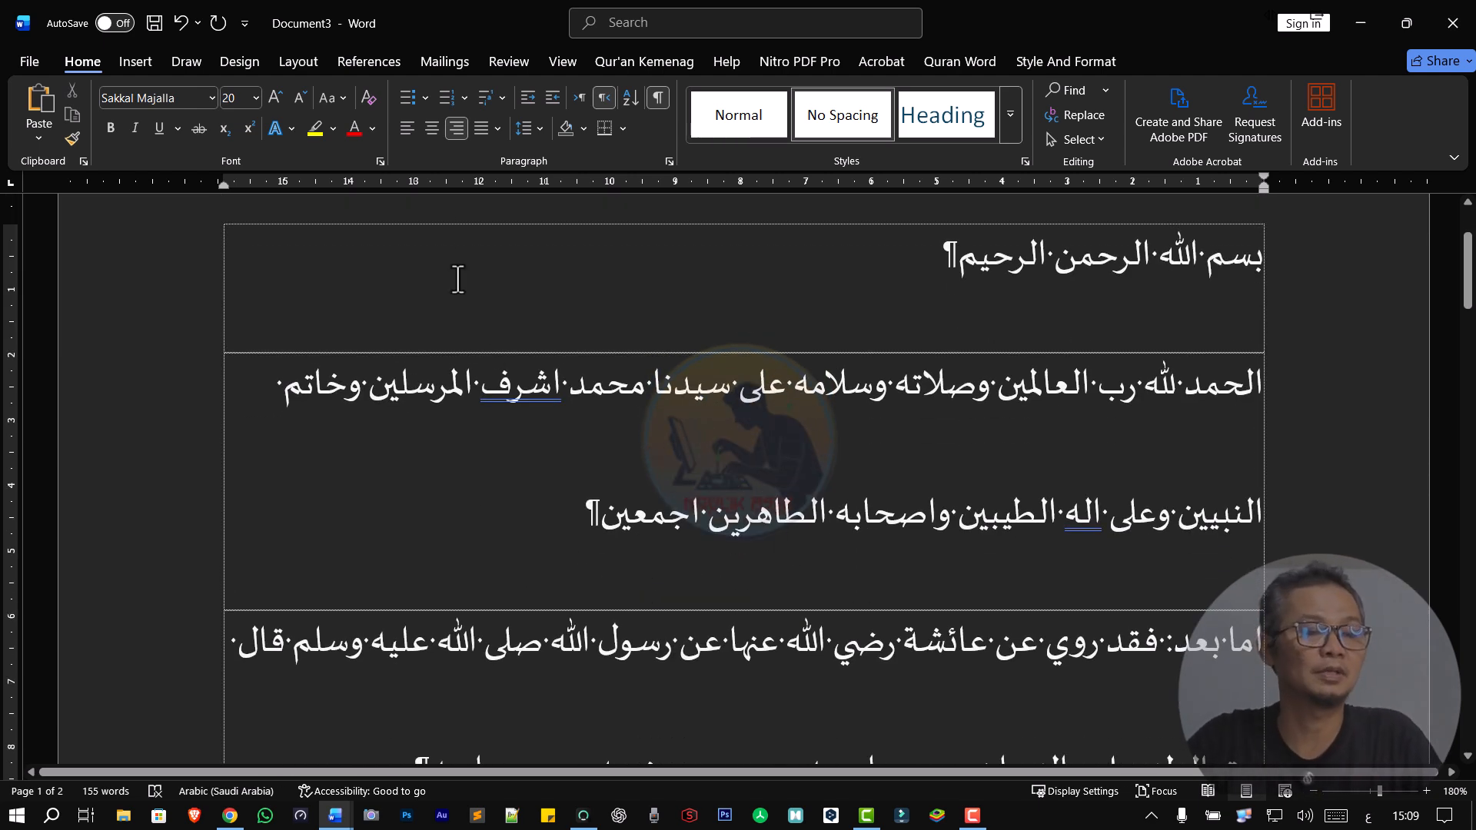
- Set the document's page margins to the Narrow preset so the text lines run wider
click(293, 66)
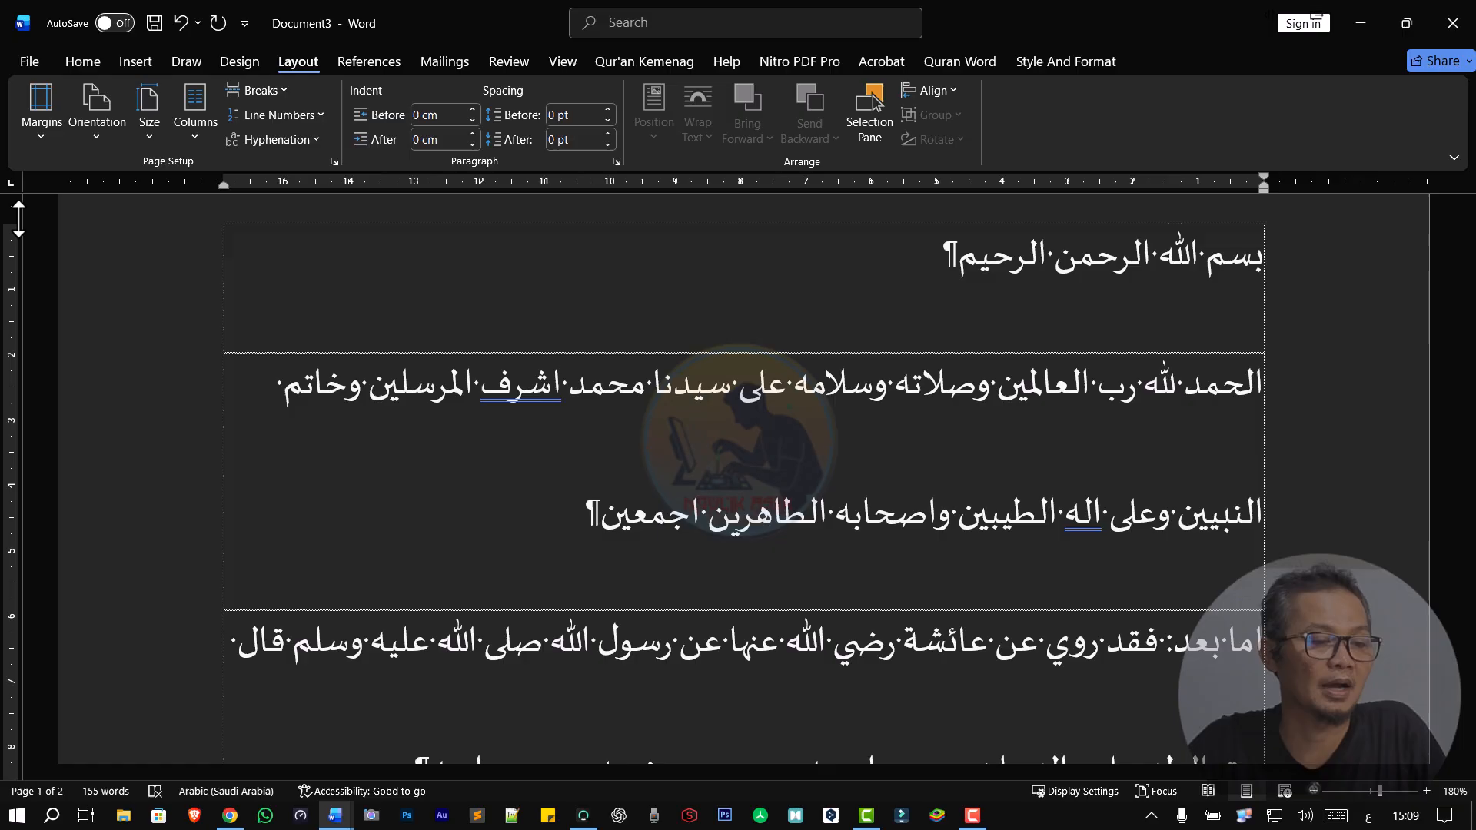
click(53, 123)
click(88, 352)
scroll(351, 352, down, 5)
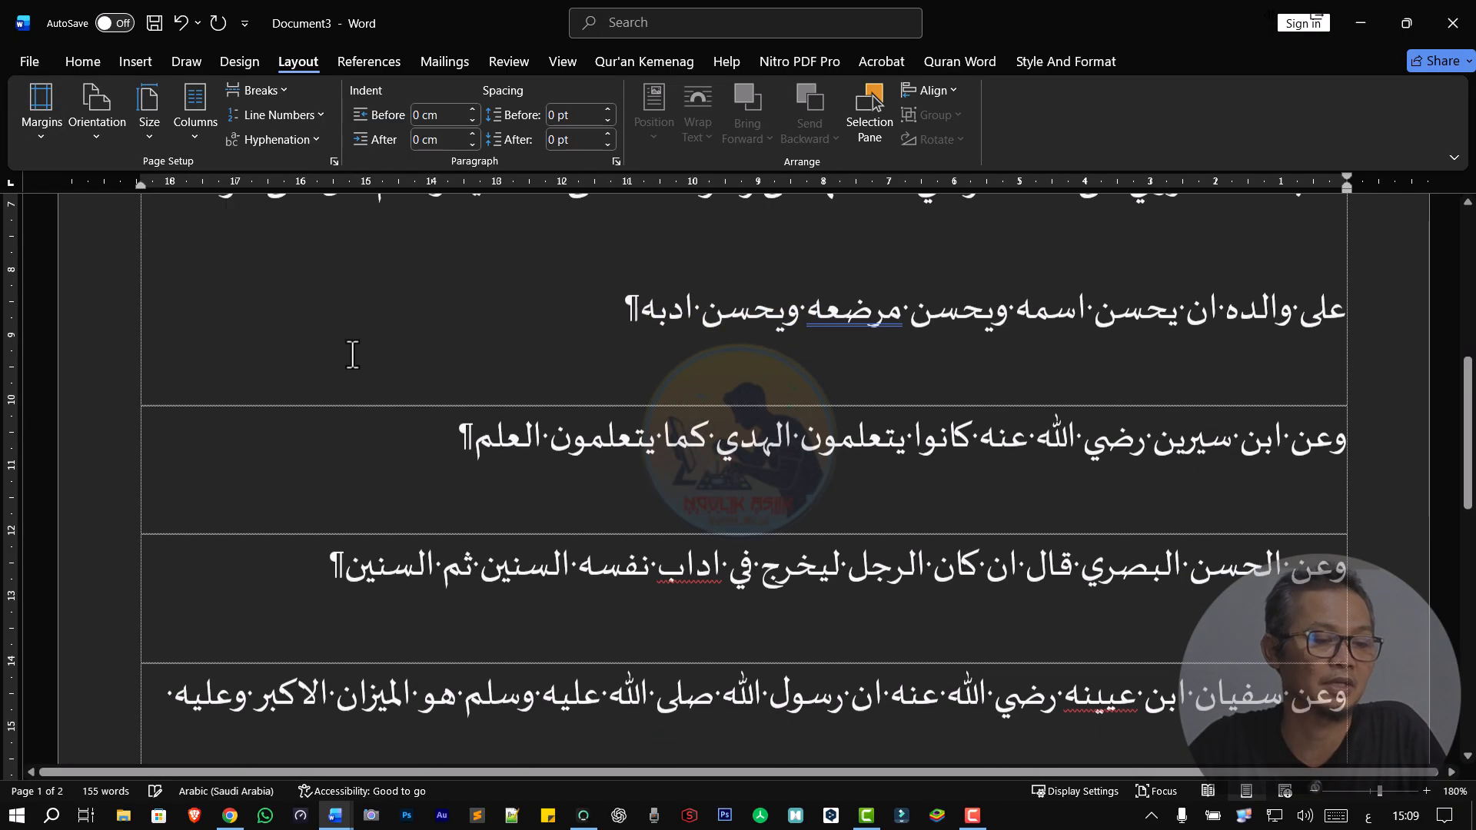
scroll(938, 492, up, 7)
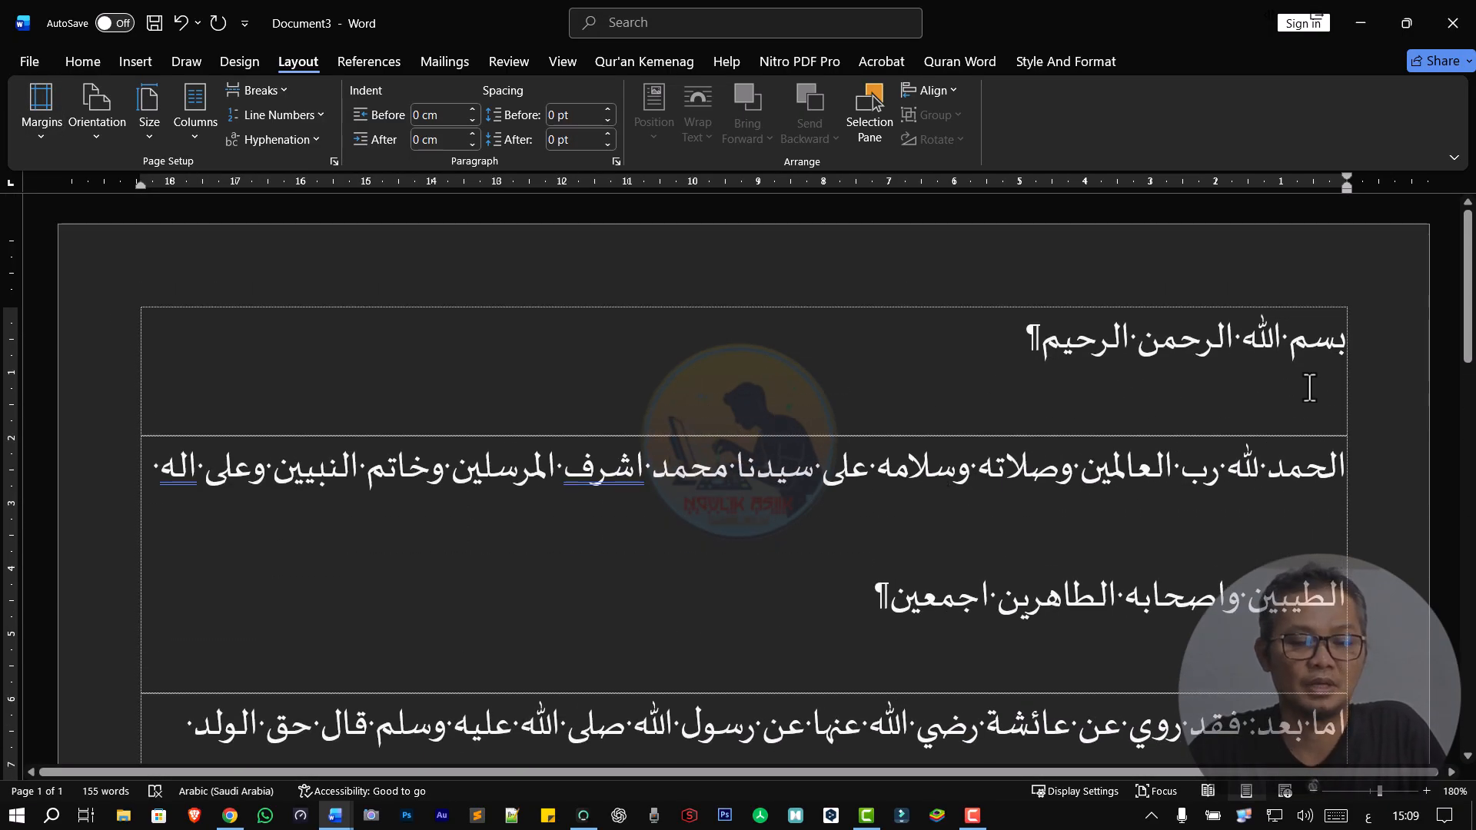
- Delete the empty paragraph above the one beginning وعن حبيبي ابن شهيد
click(1345, 383)
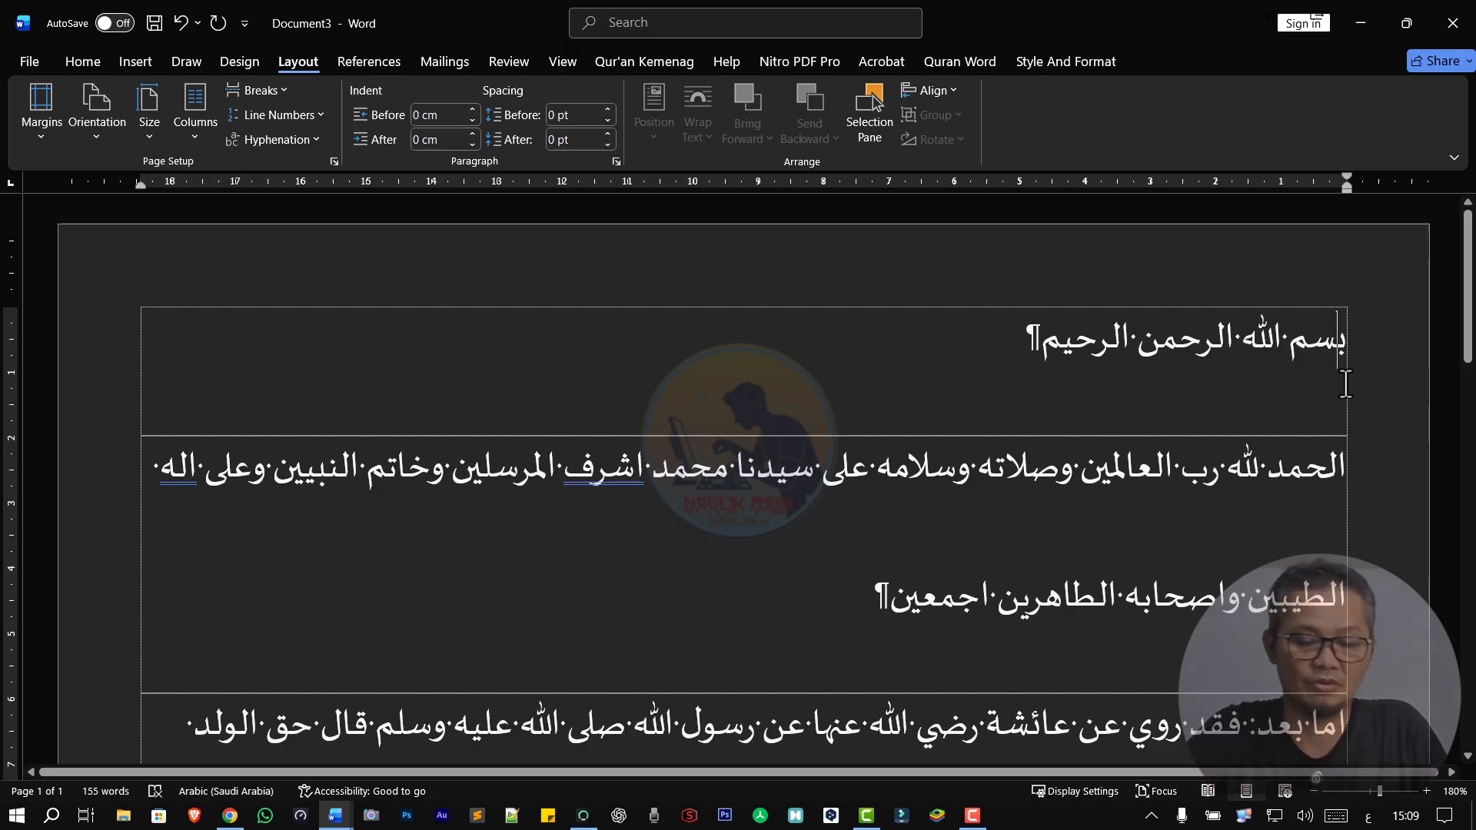
scroll(1346, 383, down, 10)
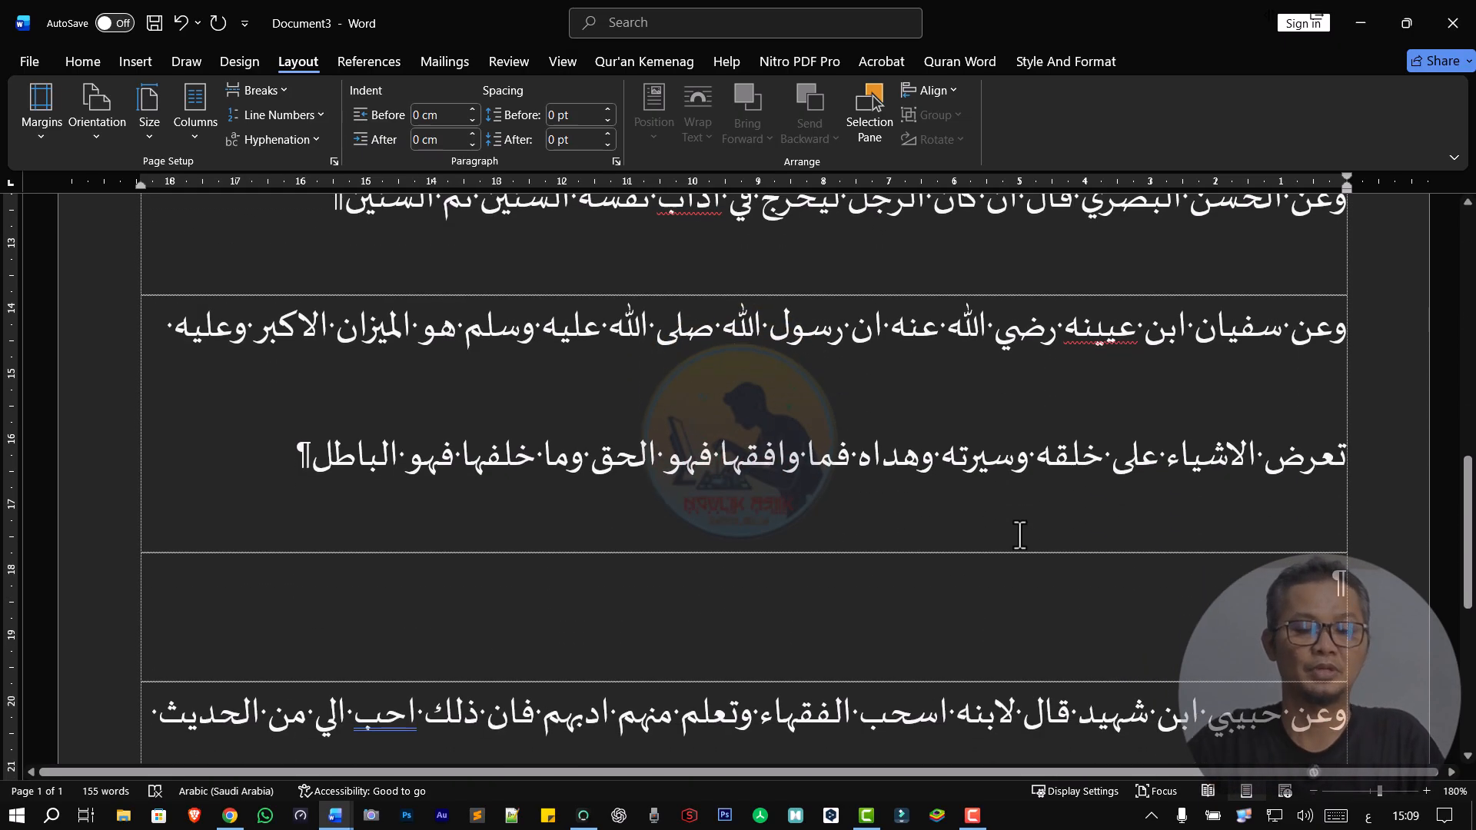
scroll(1023, 538, down, 4)
scroll(1077, 539, up, 4)
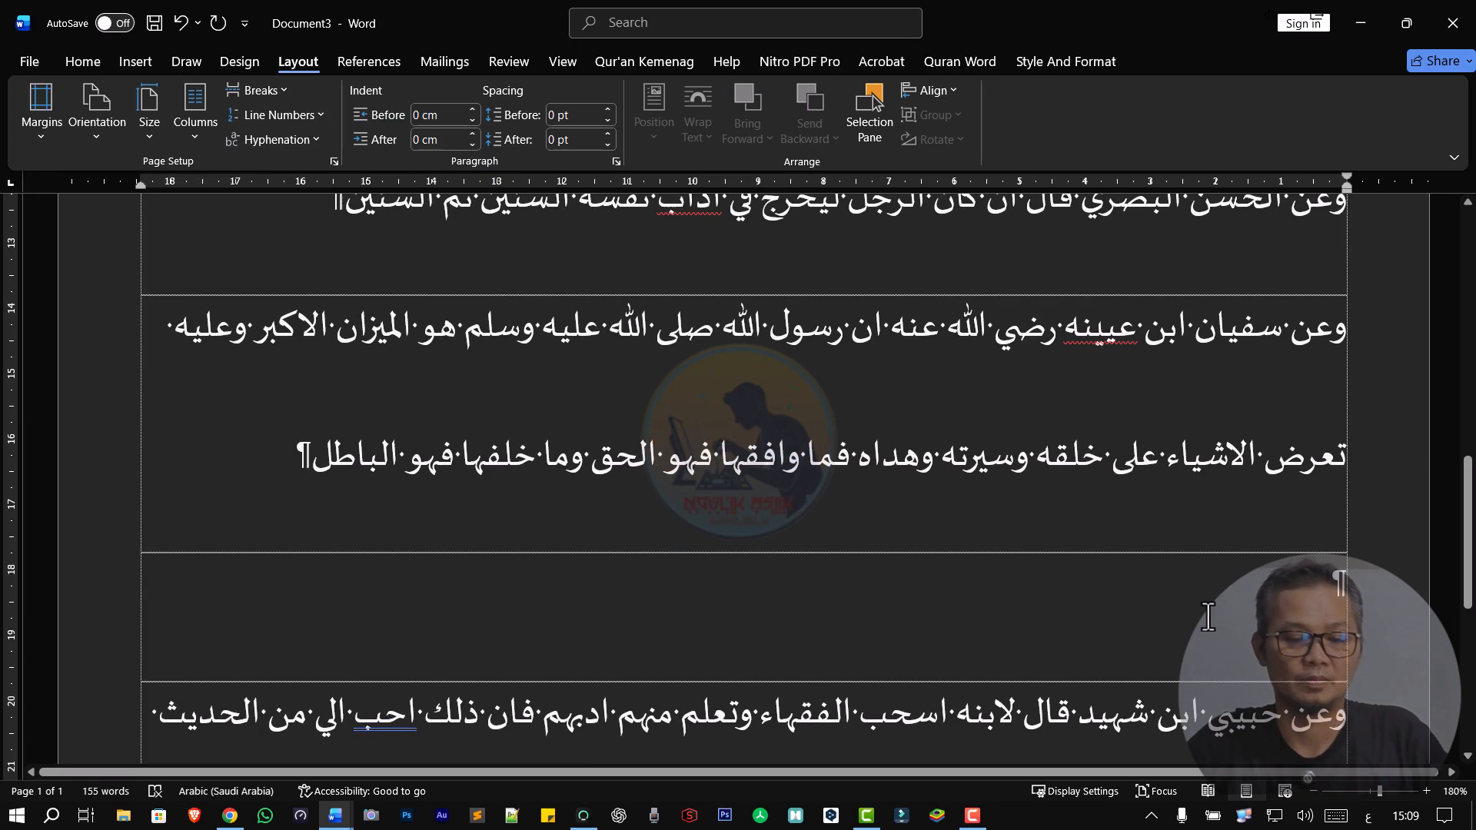
scroll(1222, 599, down, 2)
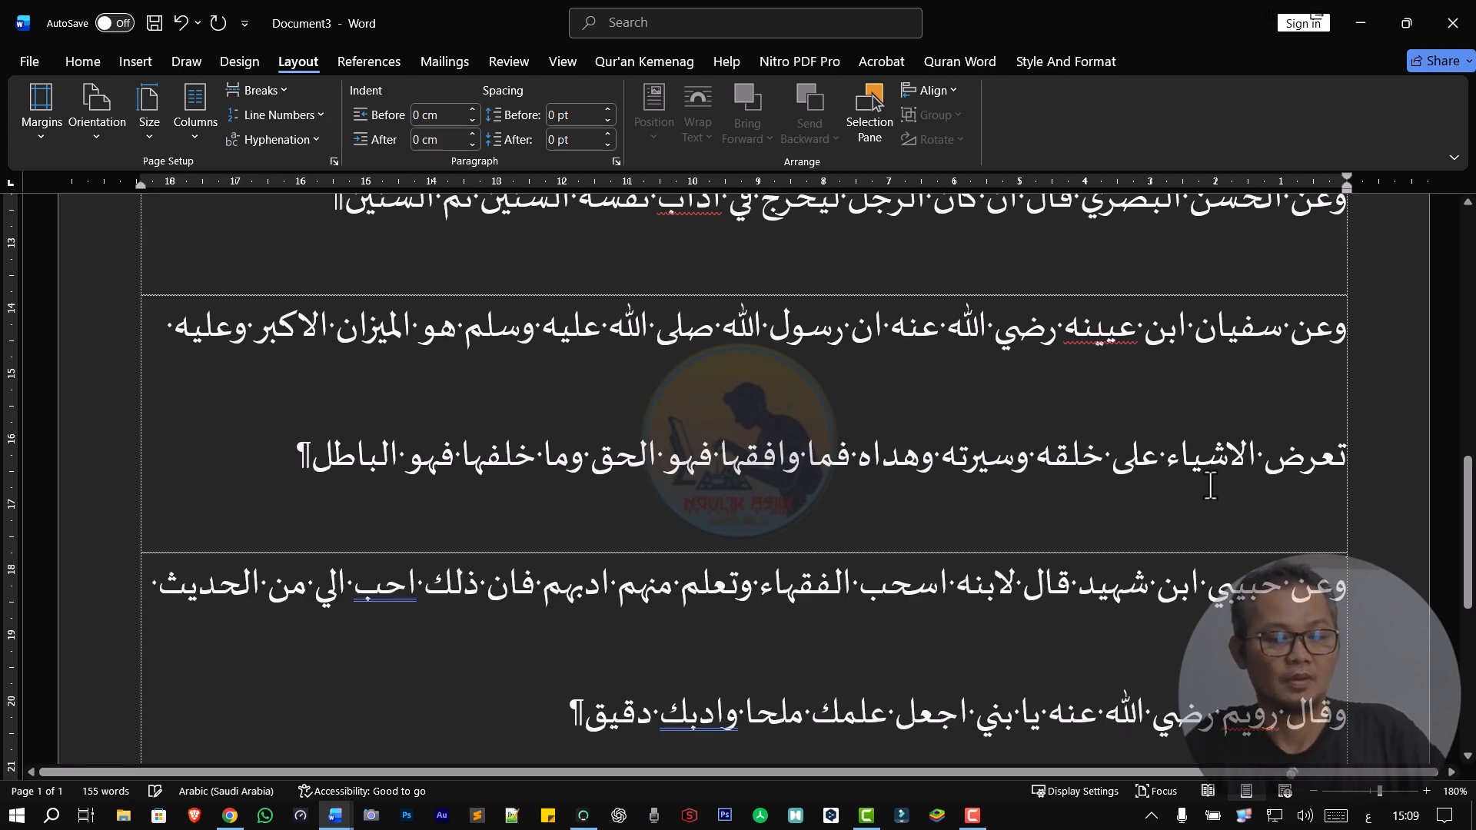
- Insert an Arabic comma after وهداه and another after فهو الحق in the وعن سفيان paragraph
scroll(1218, 481, up, 3)
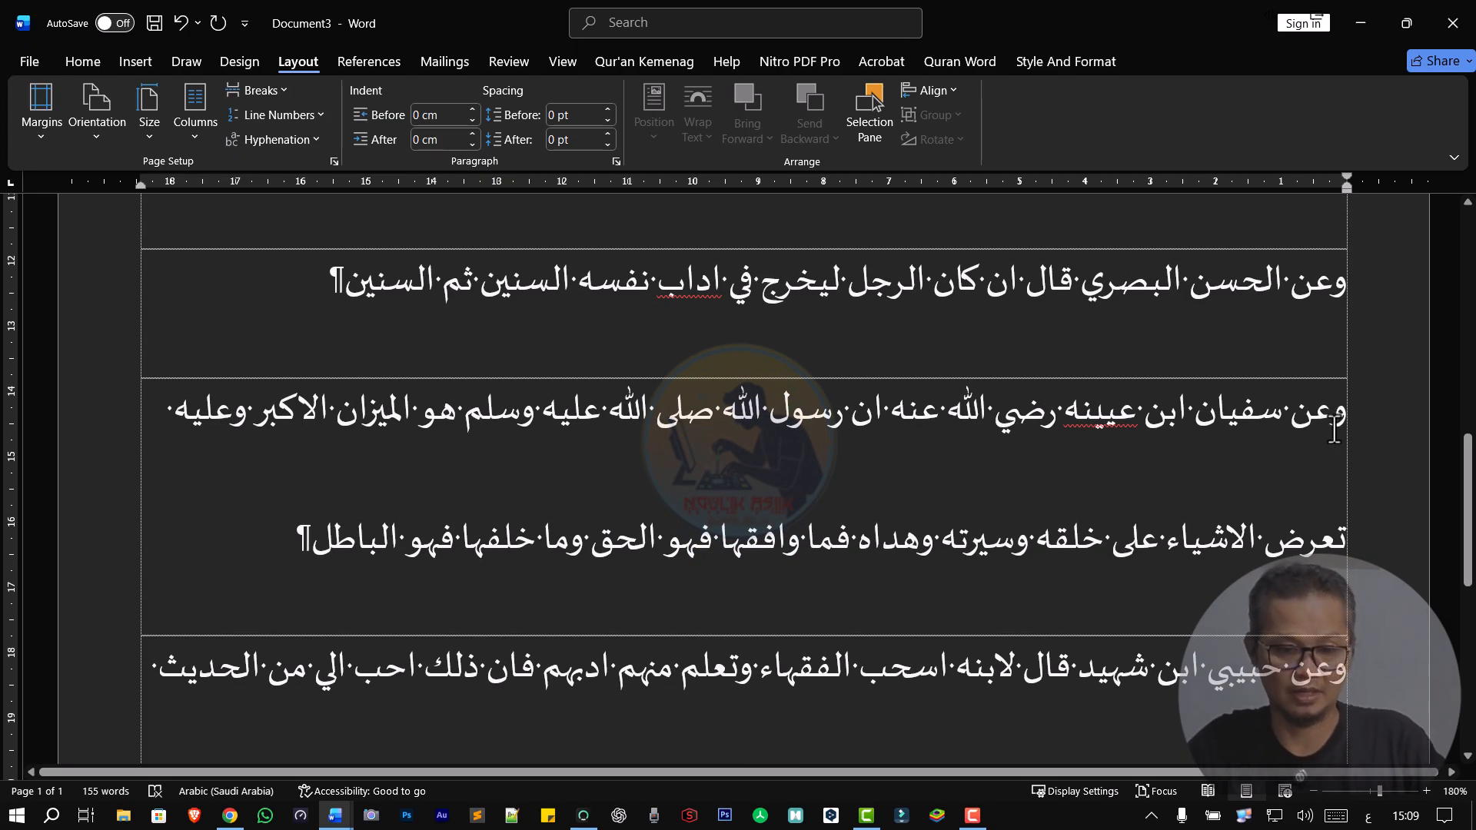
scroll(1380, 431, up, 2)
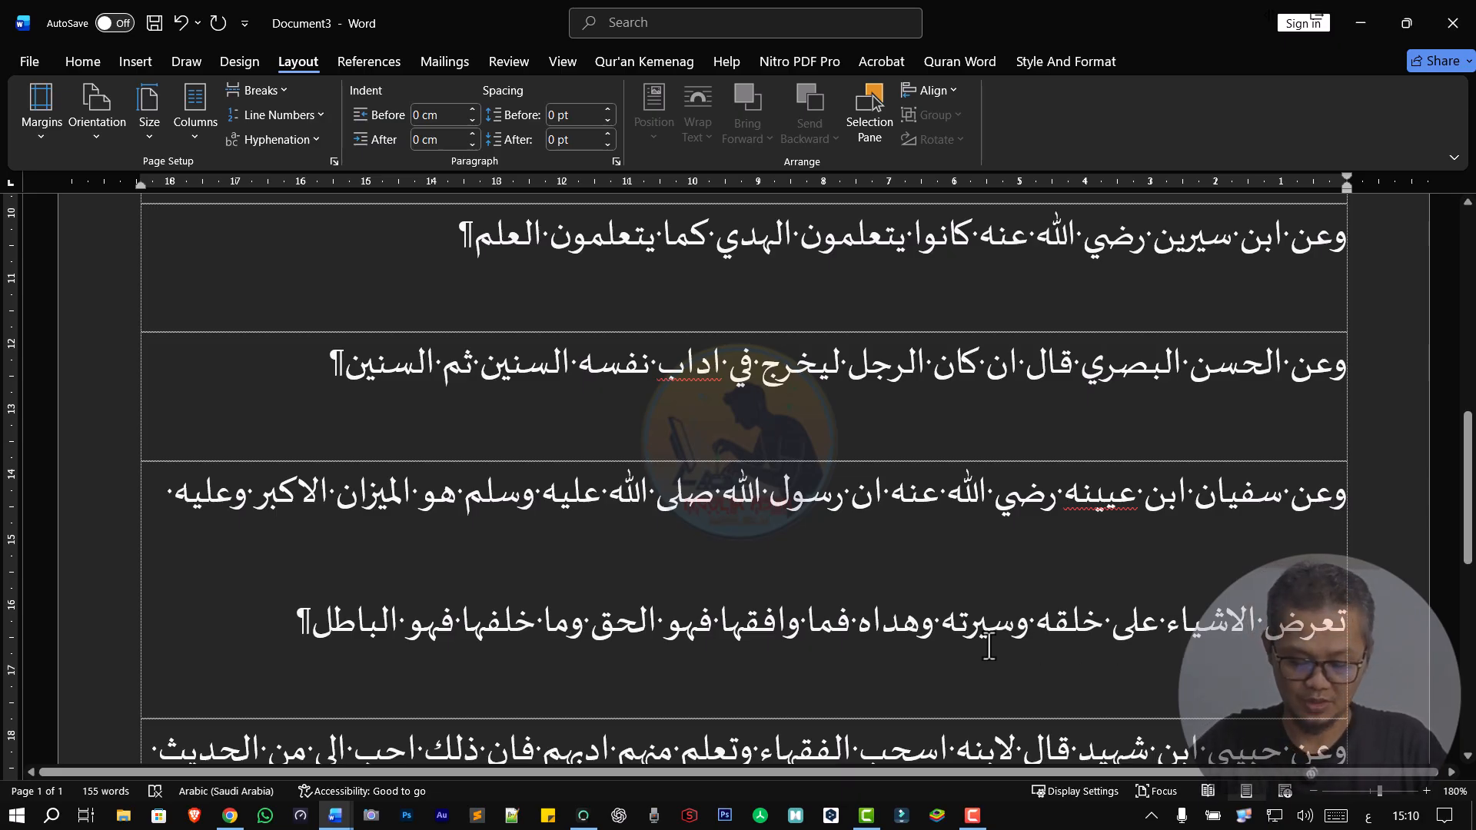
click(863, 627)
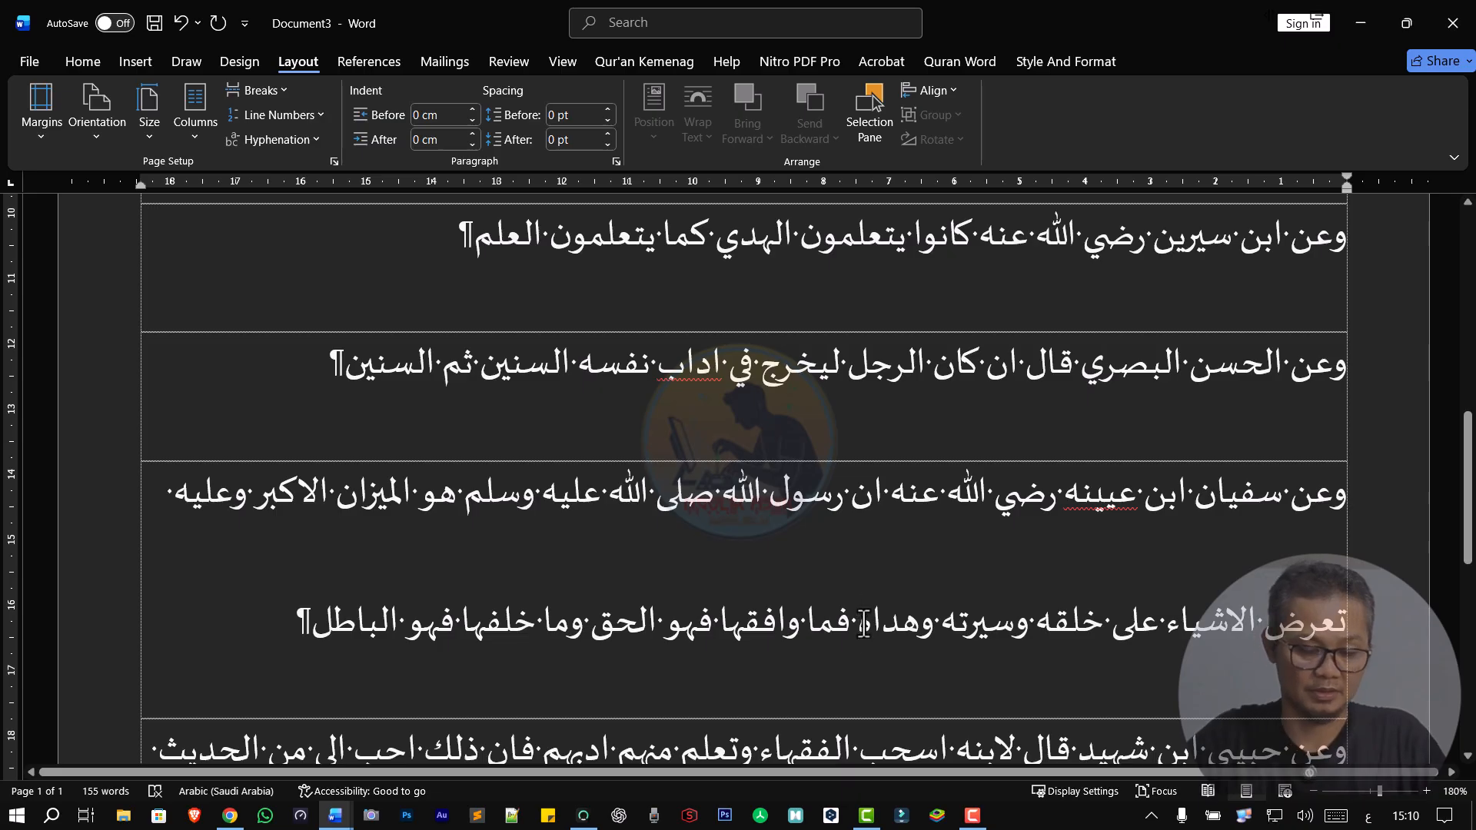
text(،)
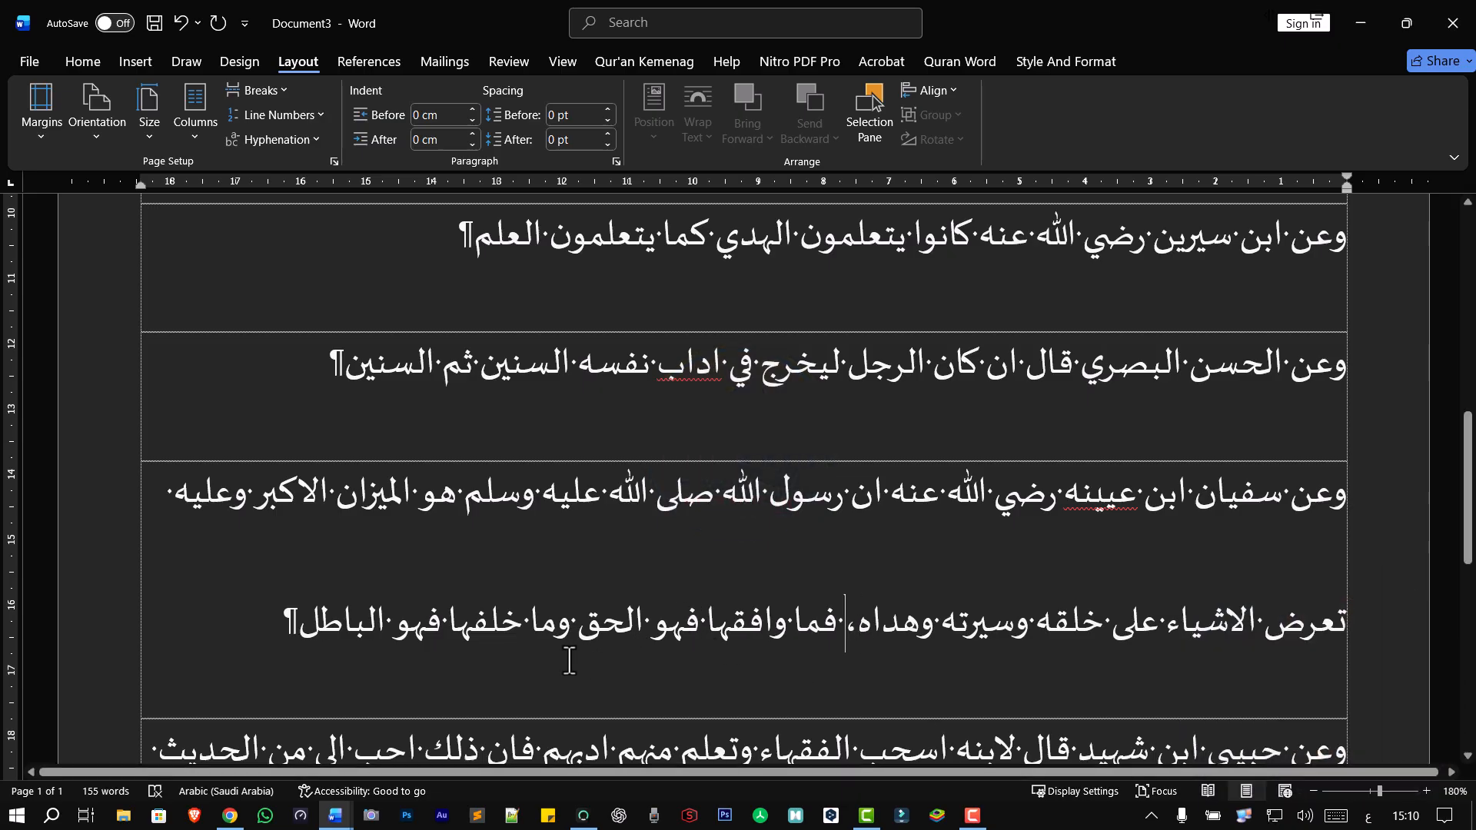
text(،)
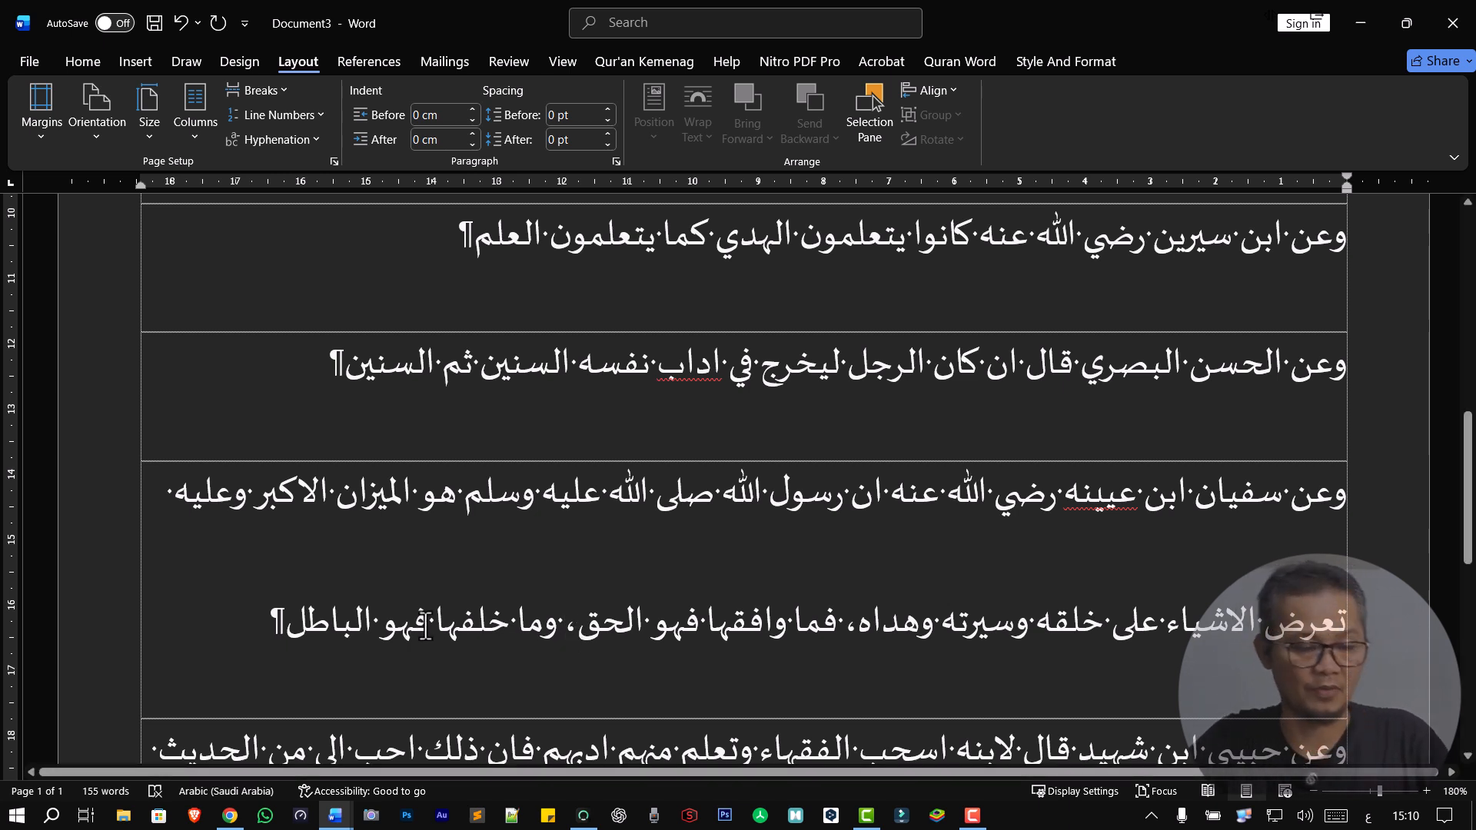
scroll(425, 623, down, 1)
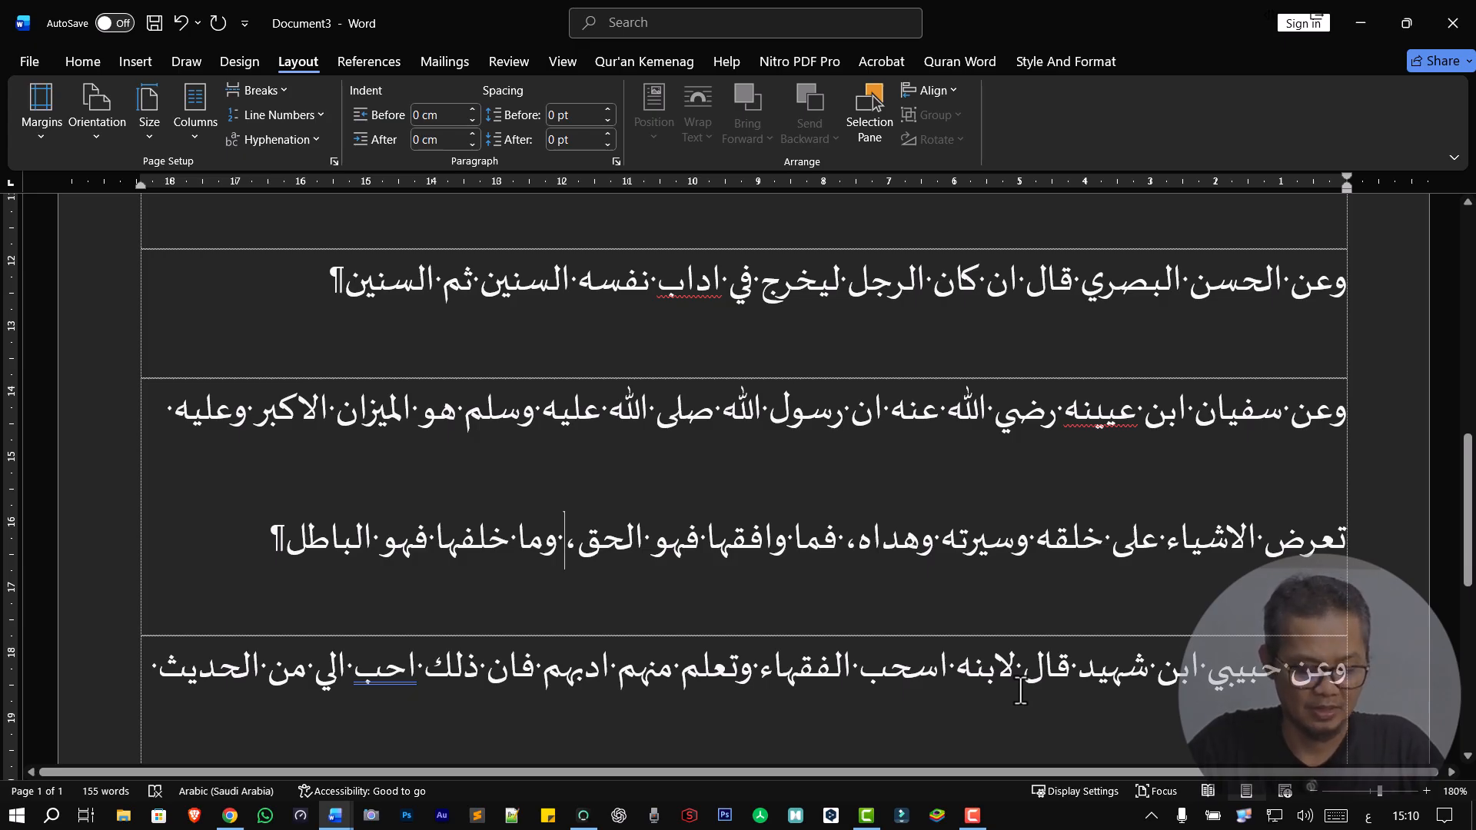
drag(908, 671, 933, 673)
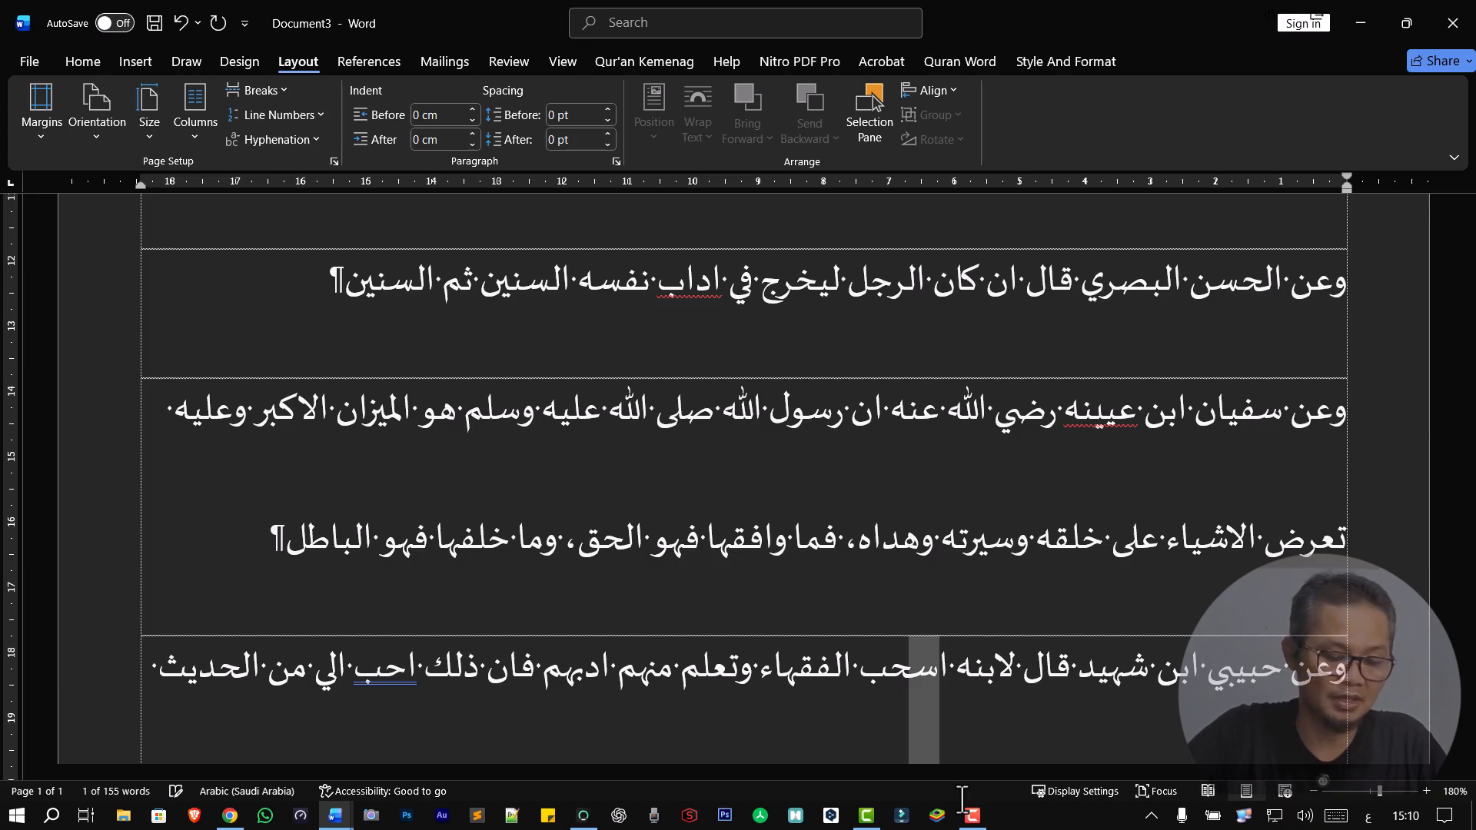
text(أ)
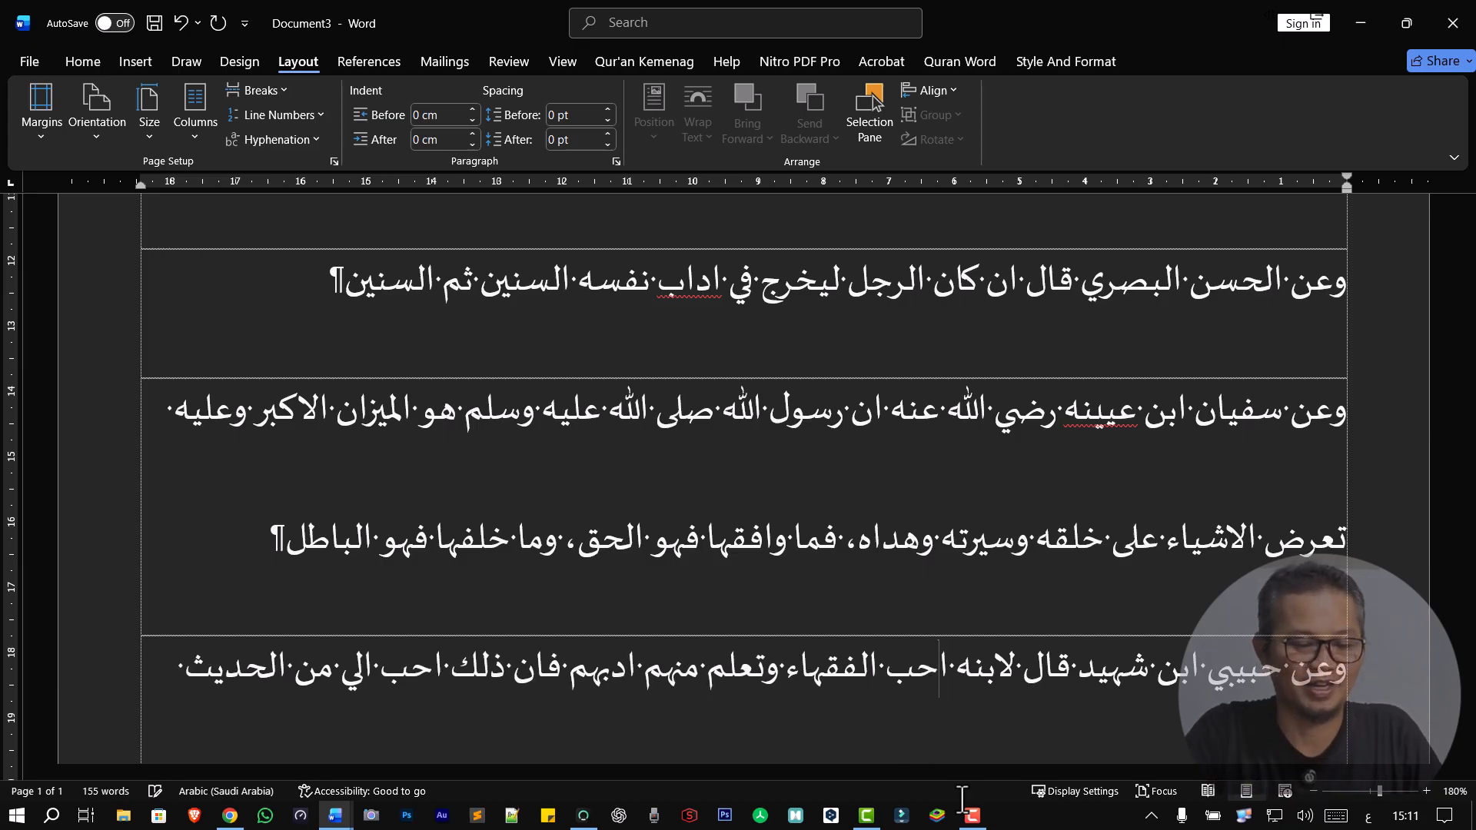
key(ctrl+z)
key(ctrl+z)
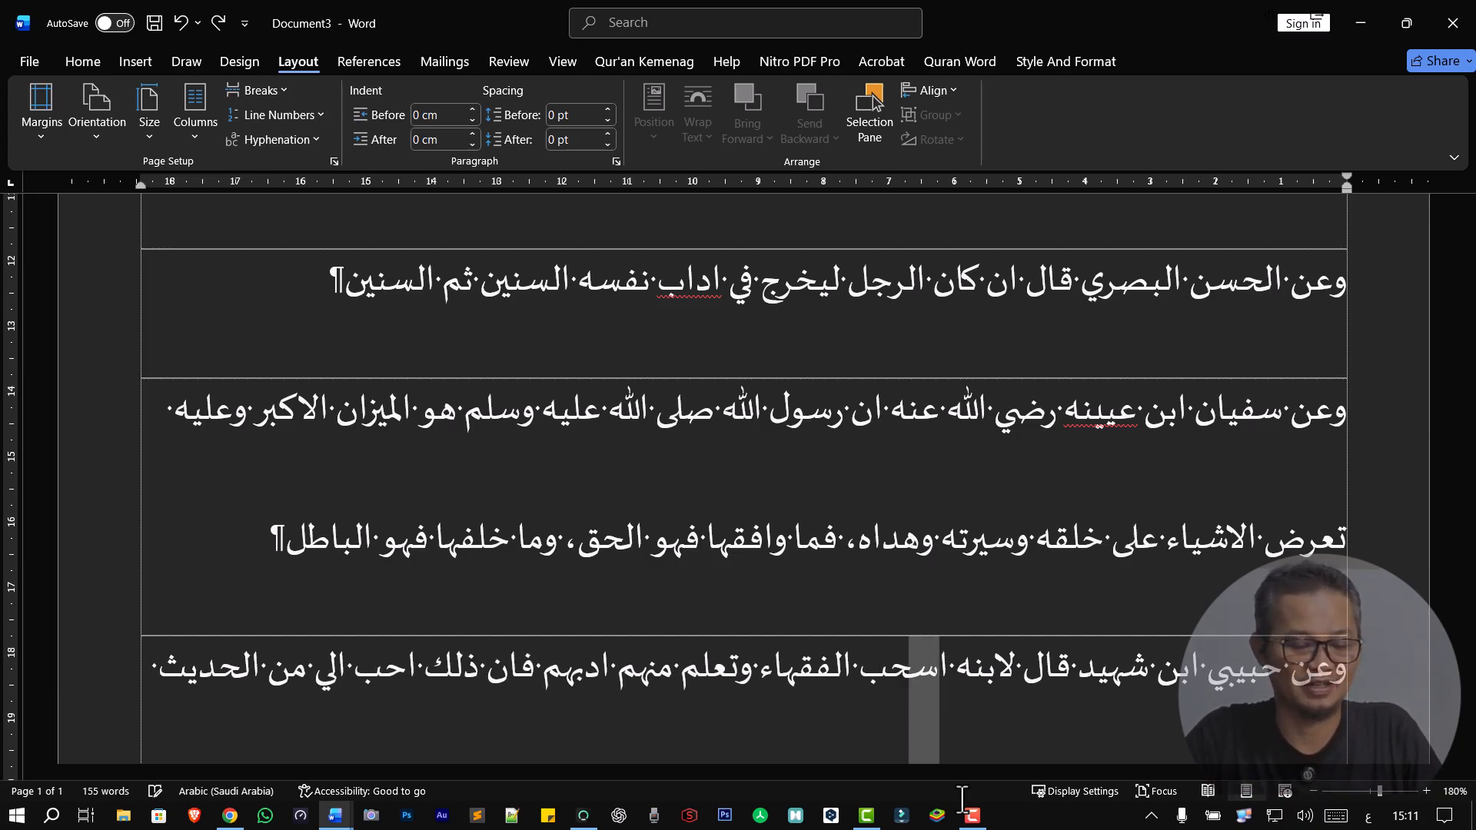
key(alt)
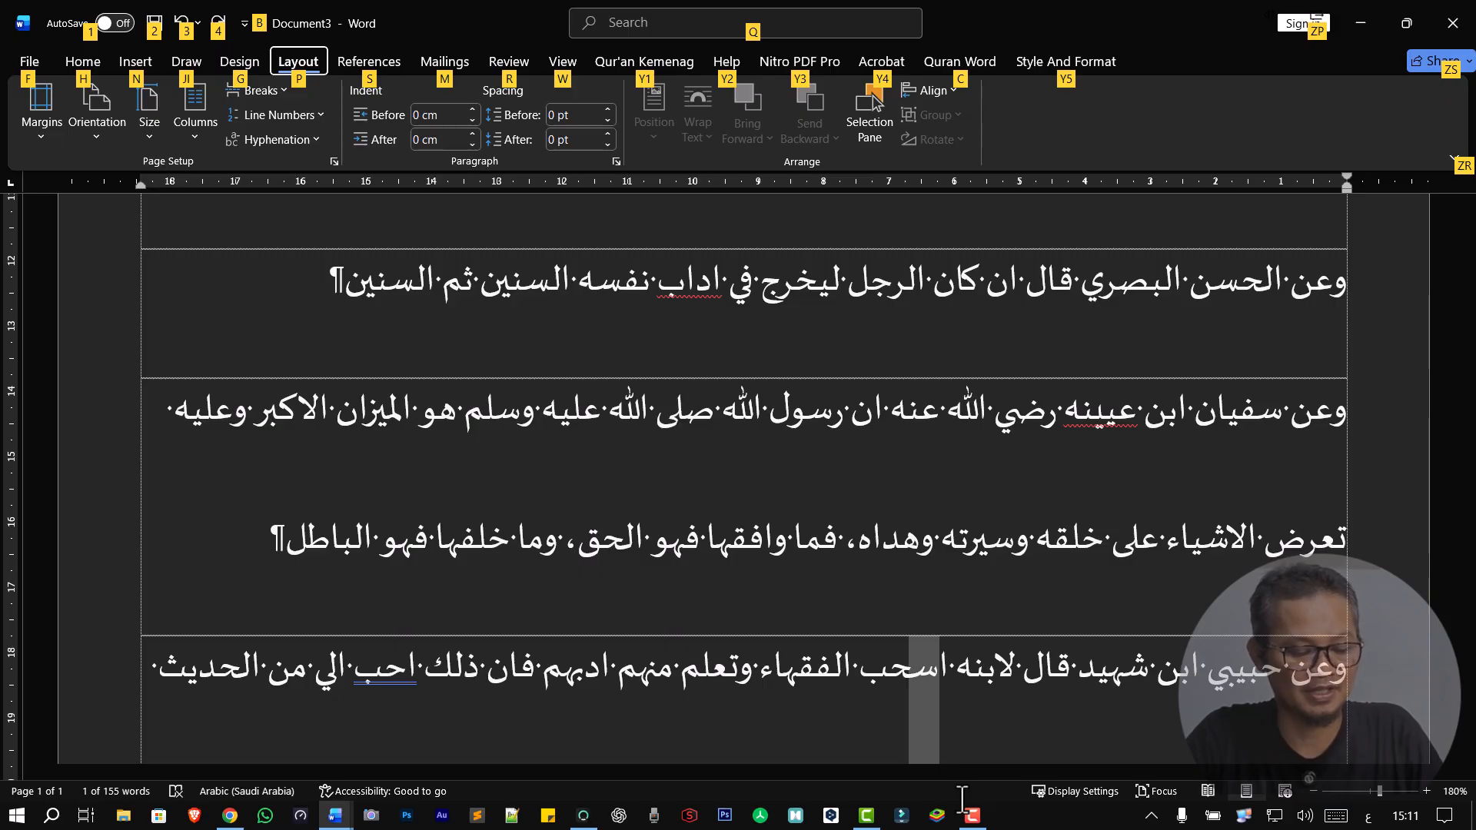
key(w)
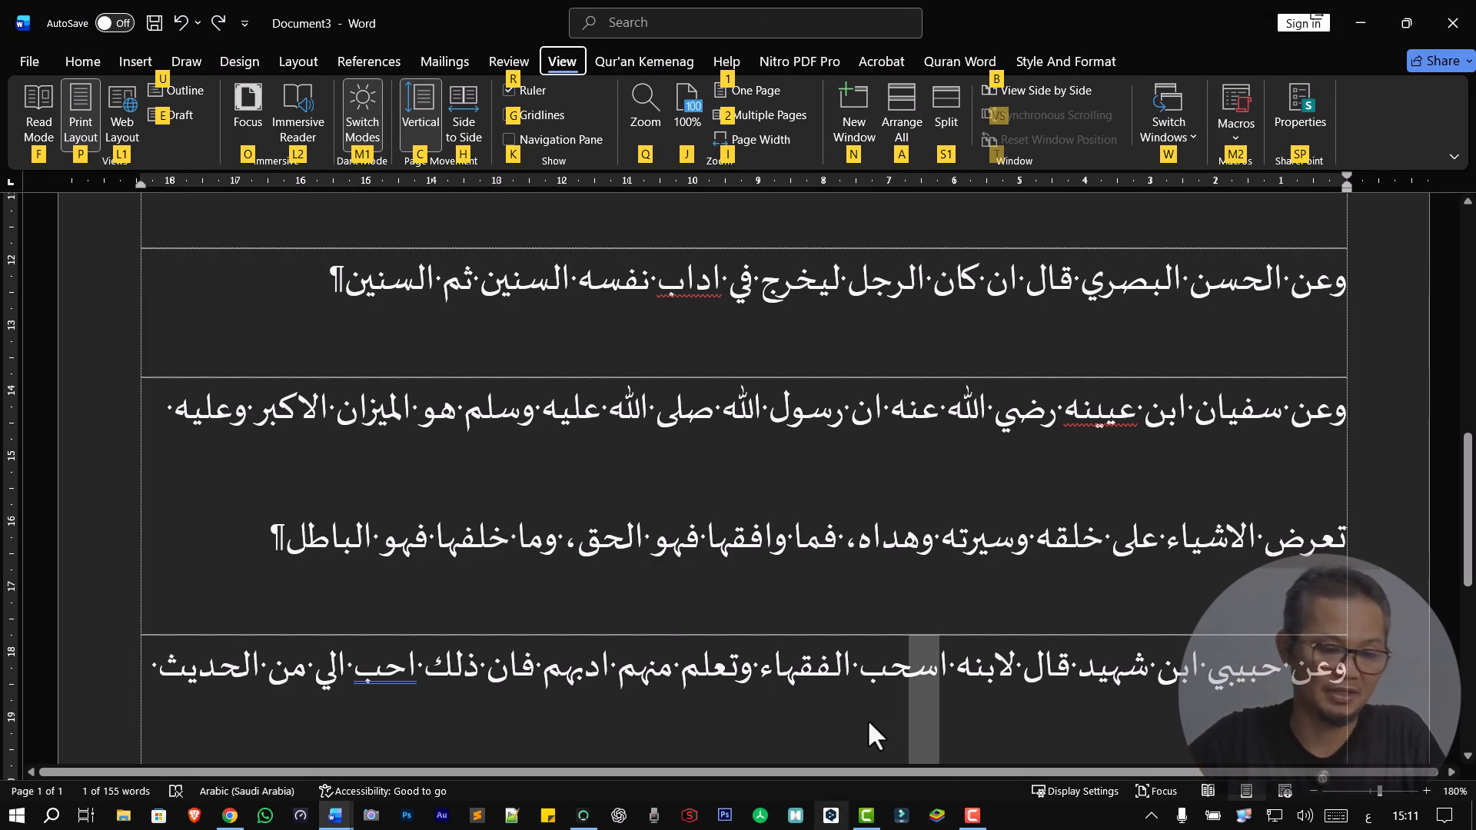
- Correct the word اسحب to اصحب and insert an Arabic comma after ادبهم in the وعن حبيبي paragraph
click(908, 675)
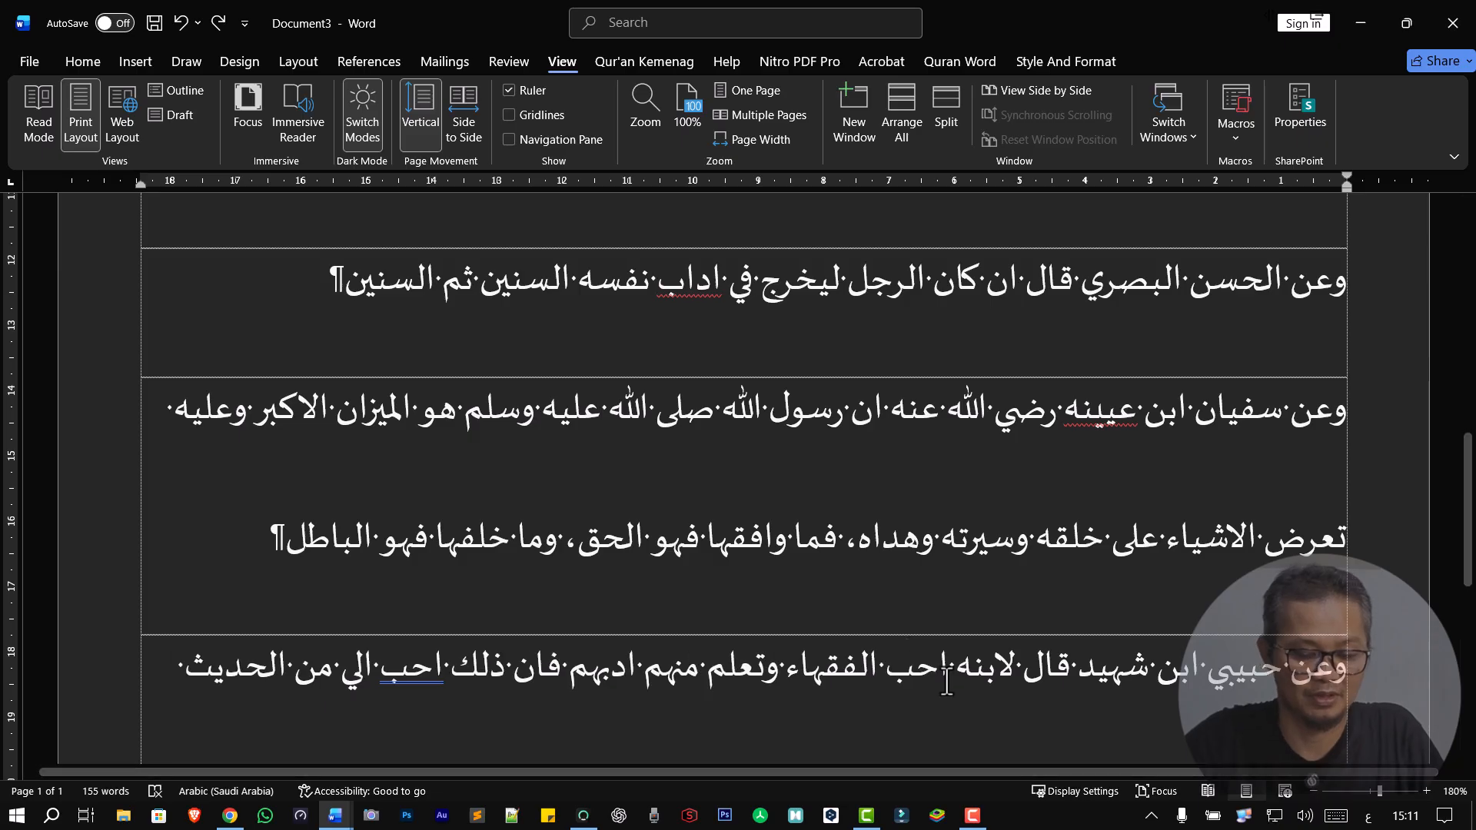
key(Delete)
text(ص)
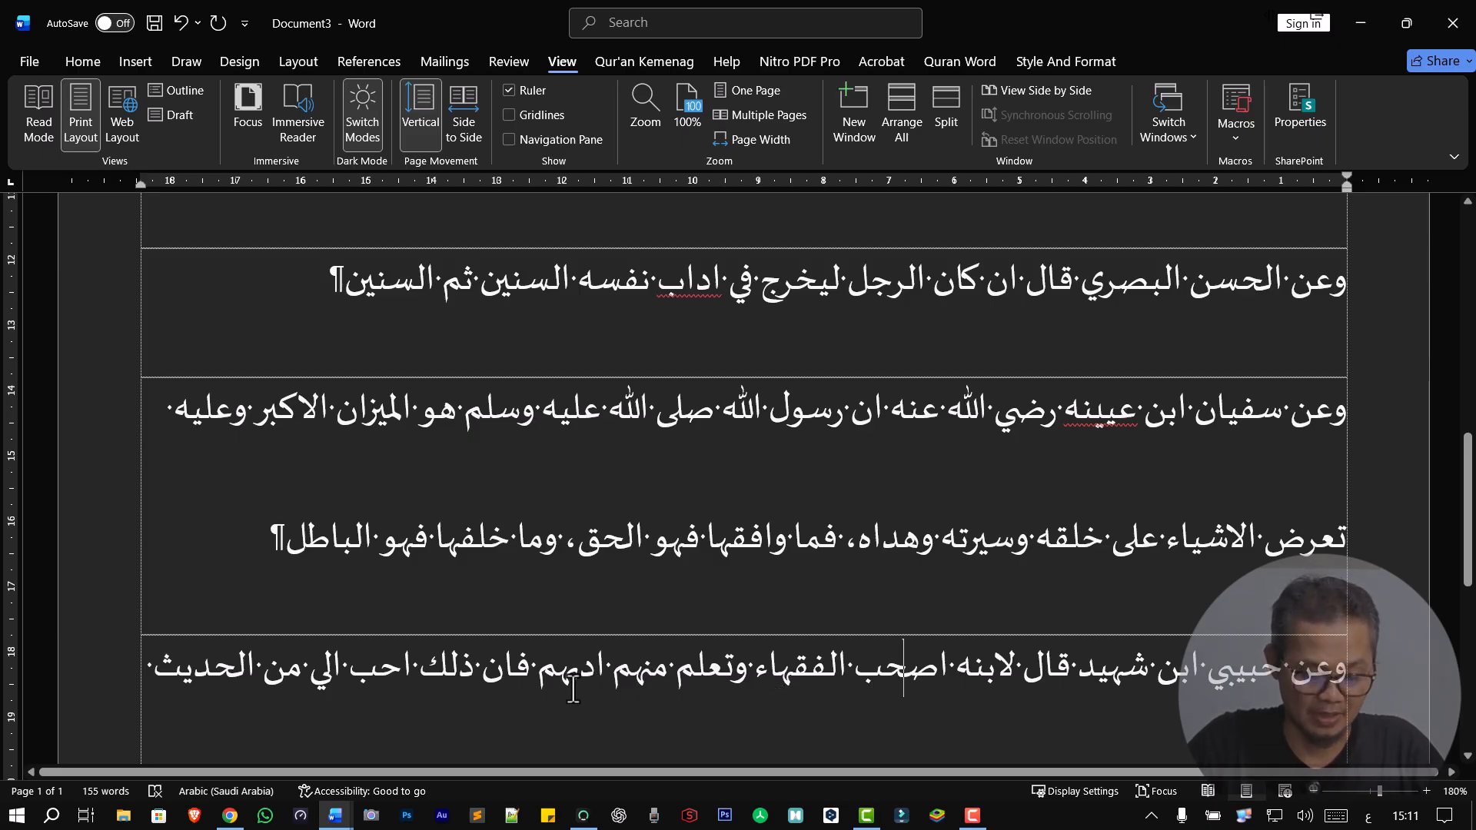
click(522, 666)
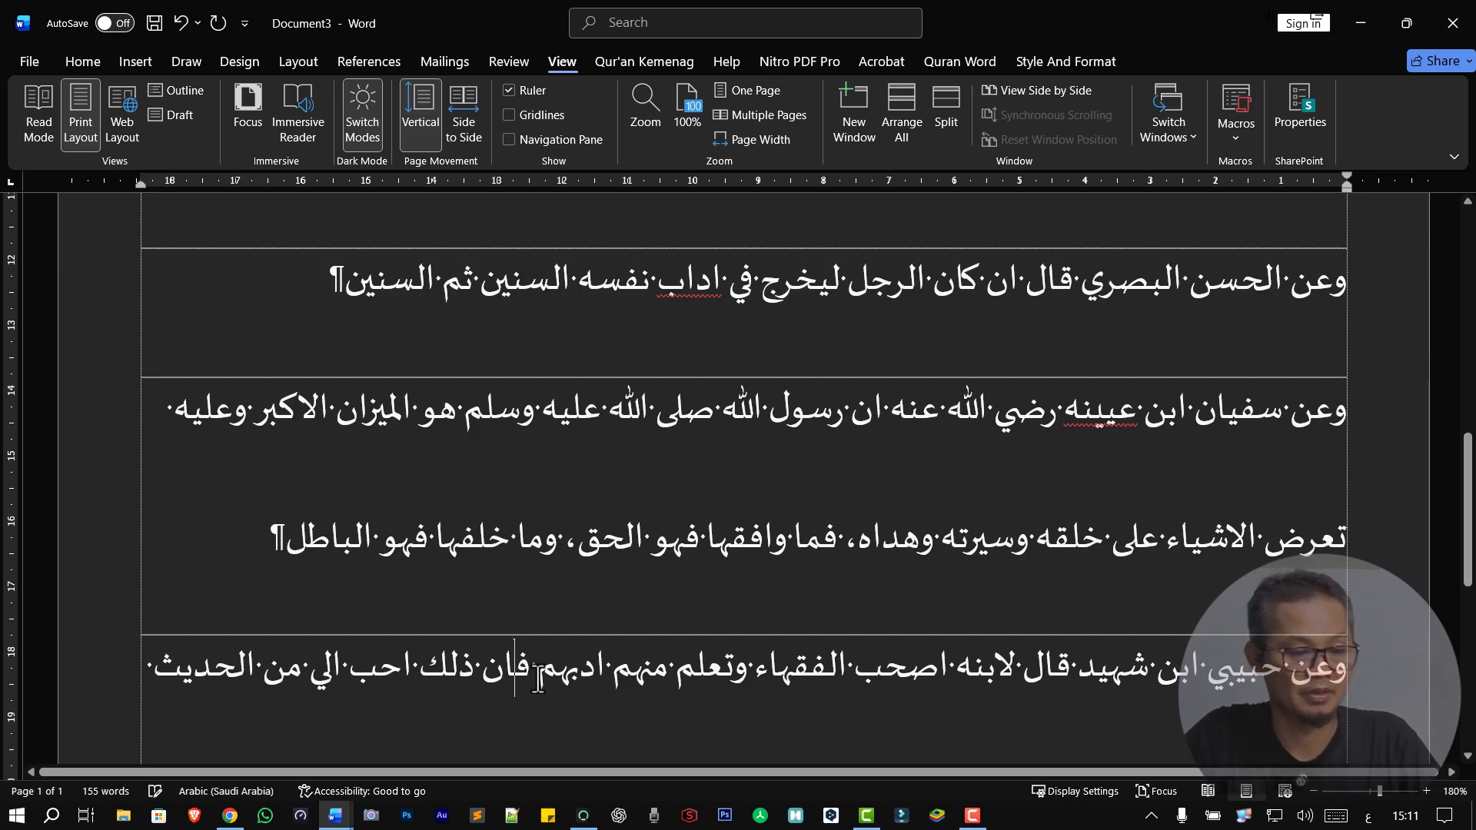
text(،)
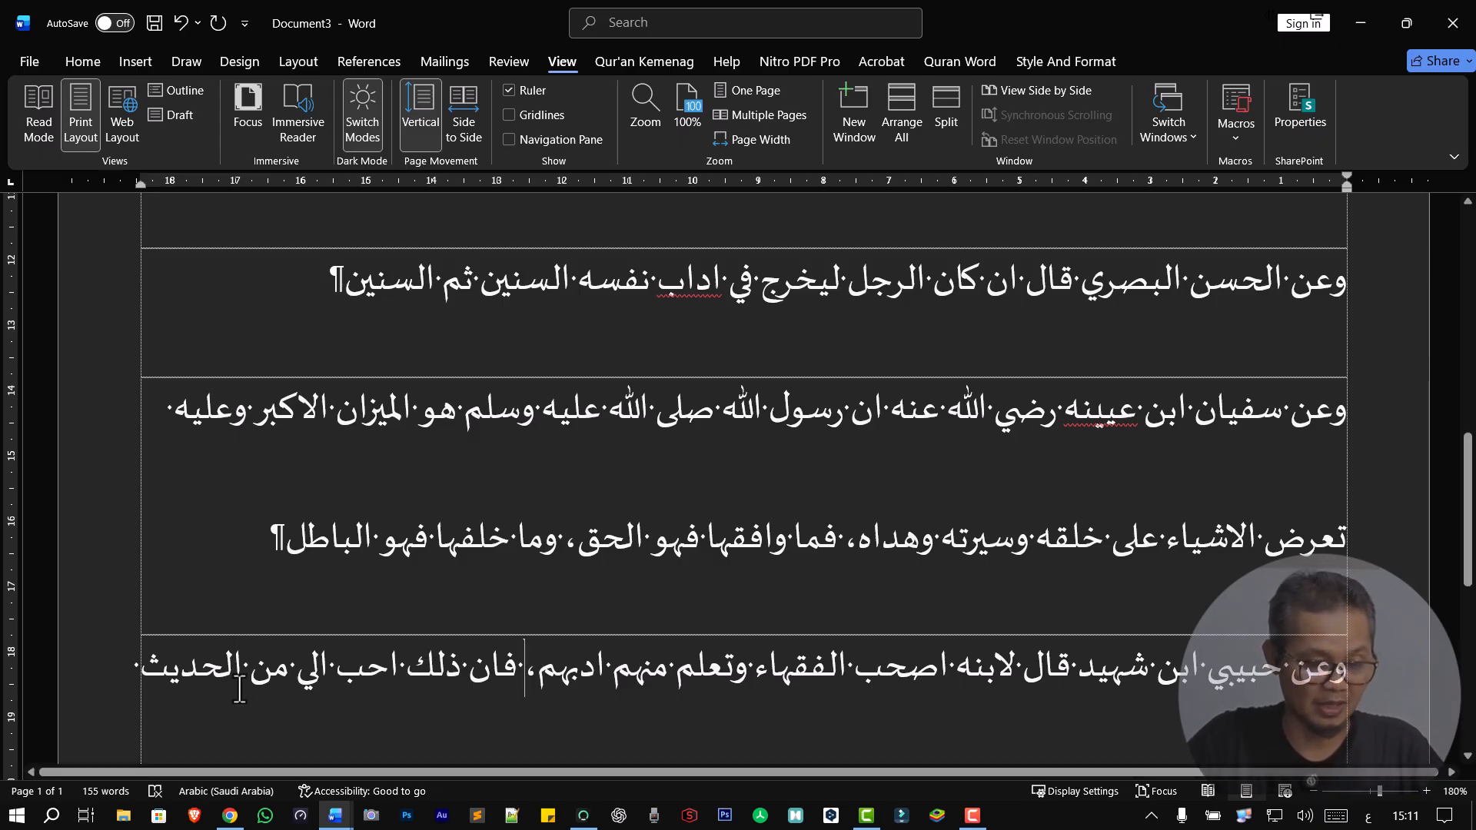
- Check the closing text from the وقال رويم line to the final paragraph beginning وقال ابن مبارك
scroll(239, 688, down, 1)
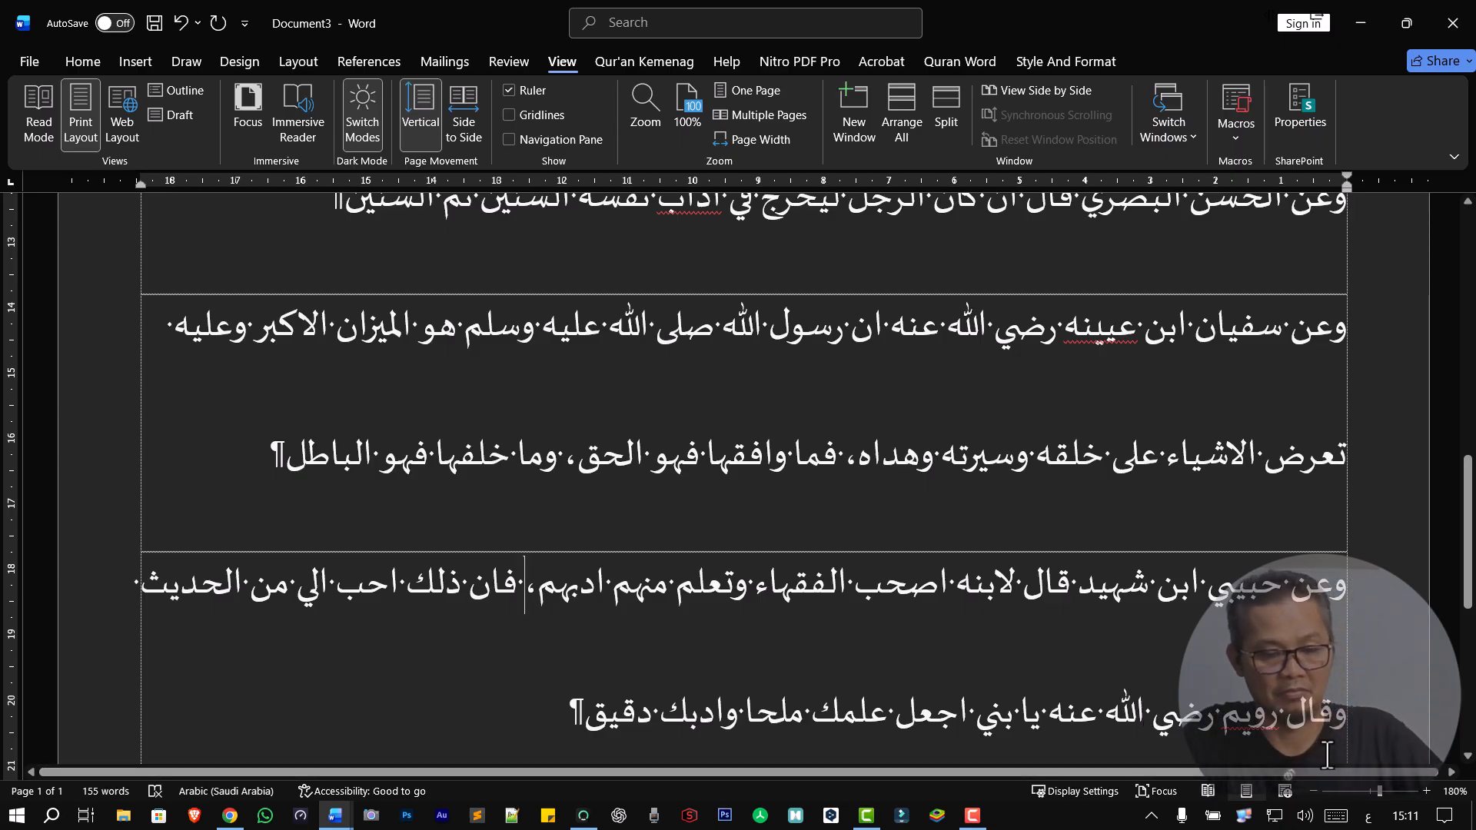
scroll(1230, 738, down, 1)
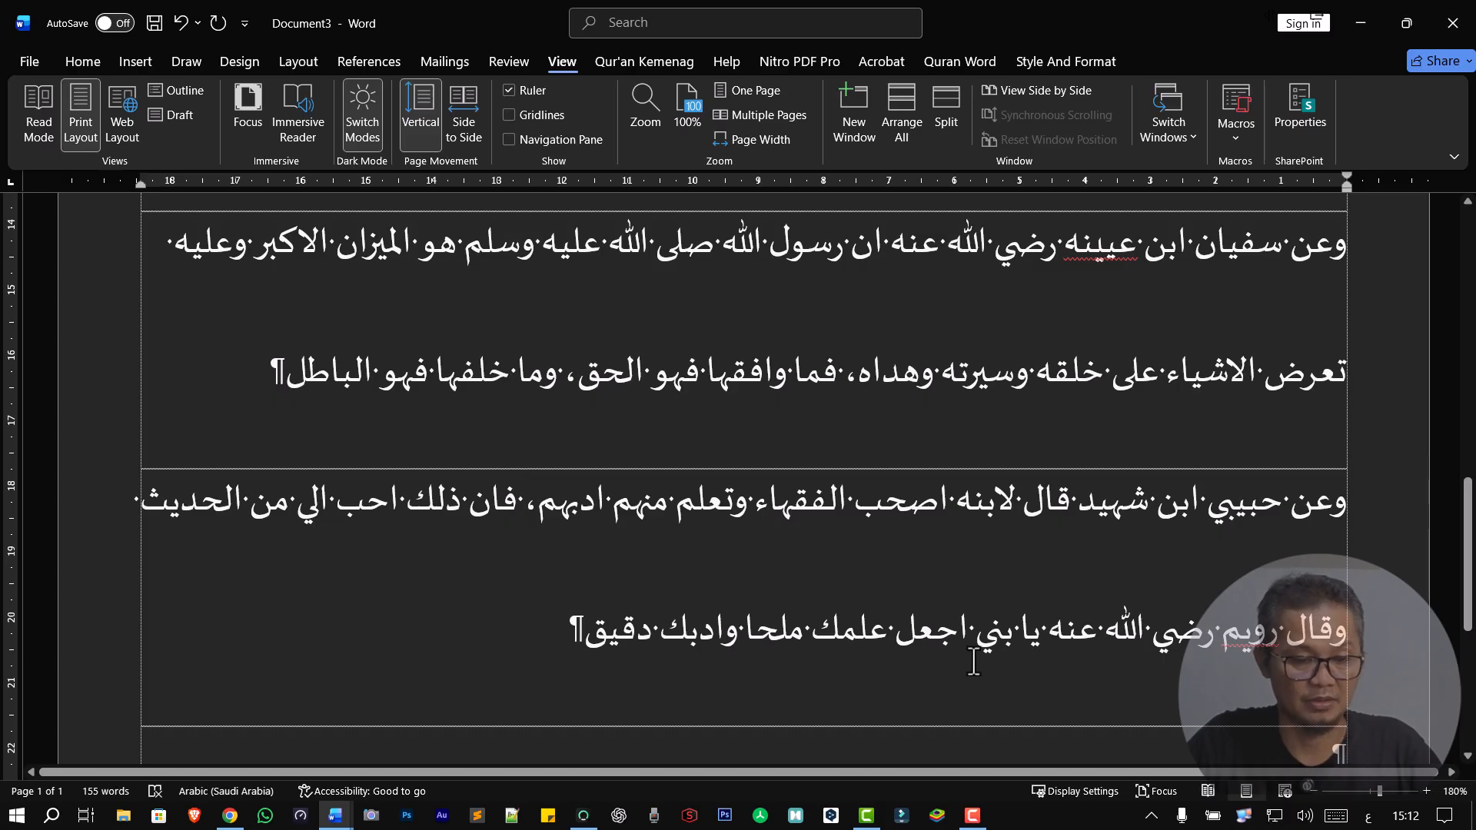
scroll(758, 643, down, 4)
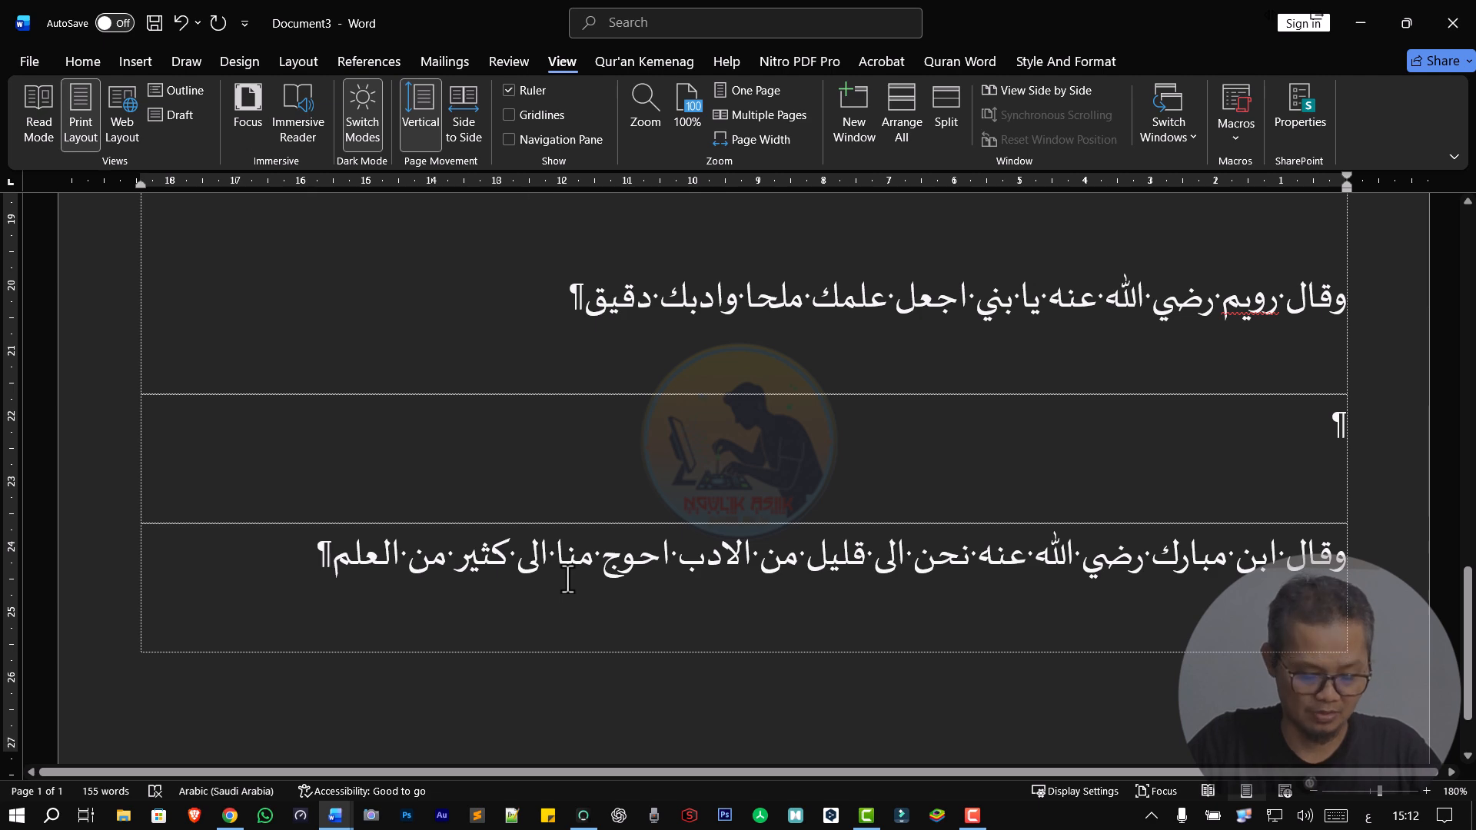
- Delete the empty paragraph between the وقال رويم line and the final paragraph beginning وقال ابن مبارك
scroll(596, 578, down, 1)
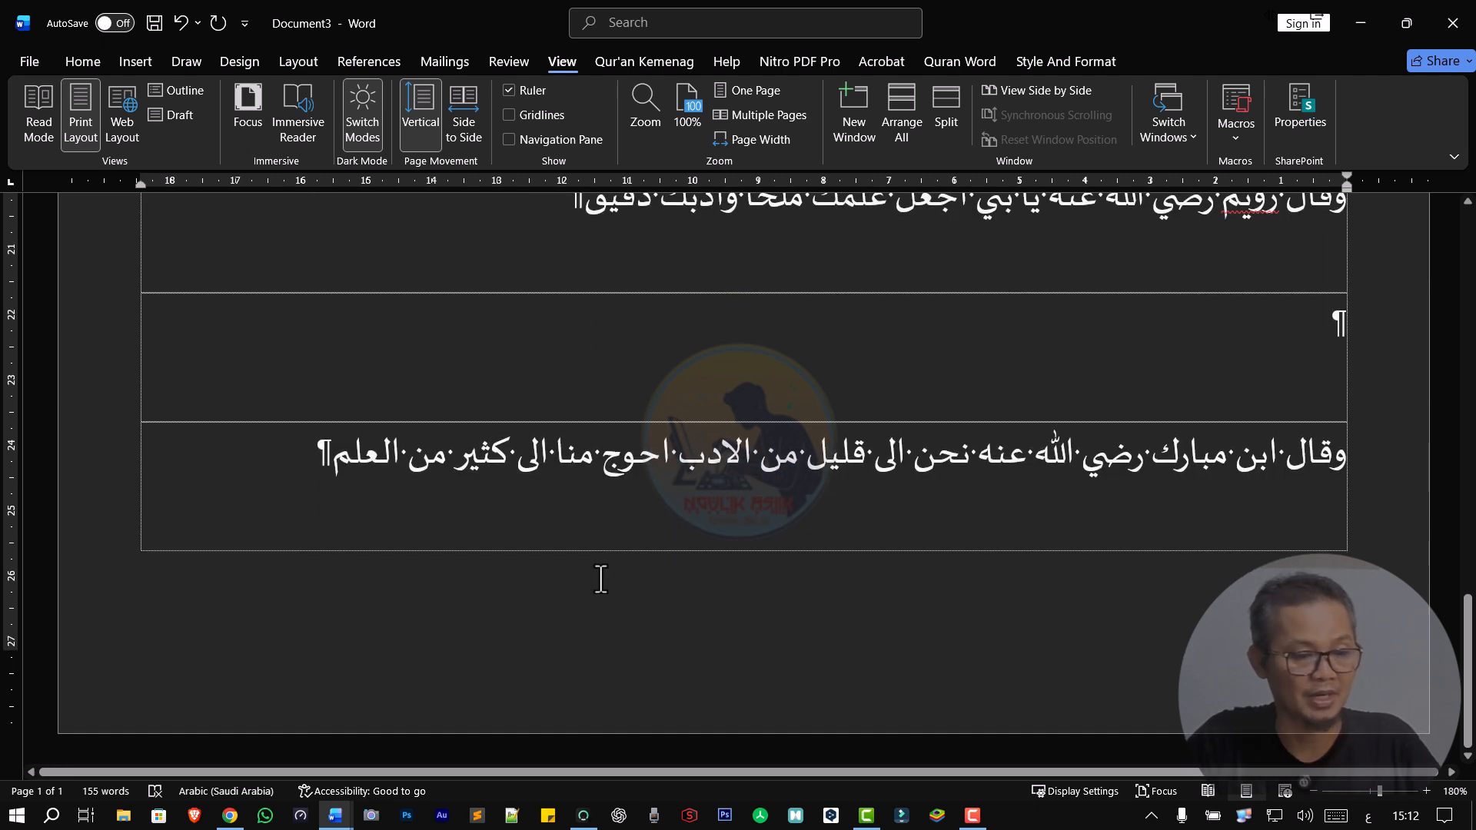
scroll(599, 580, up, 6)
scroll(987, 541, down, 6)
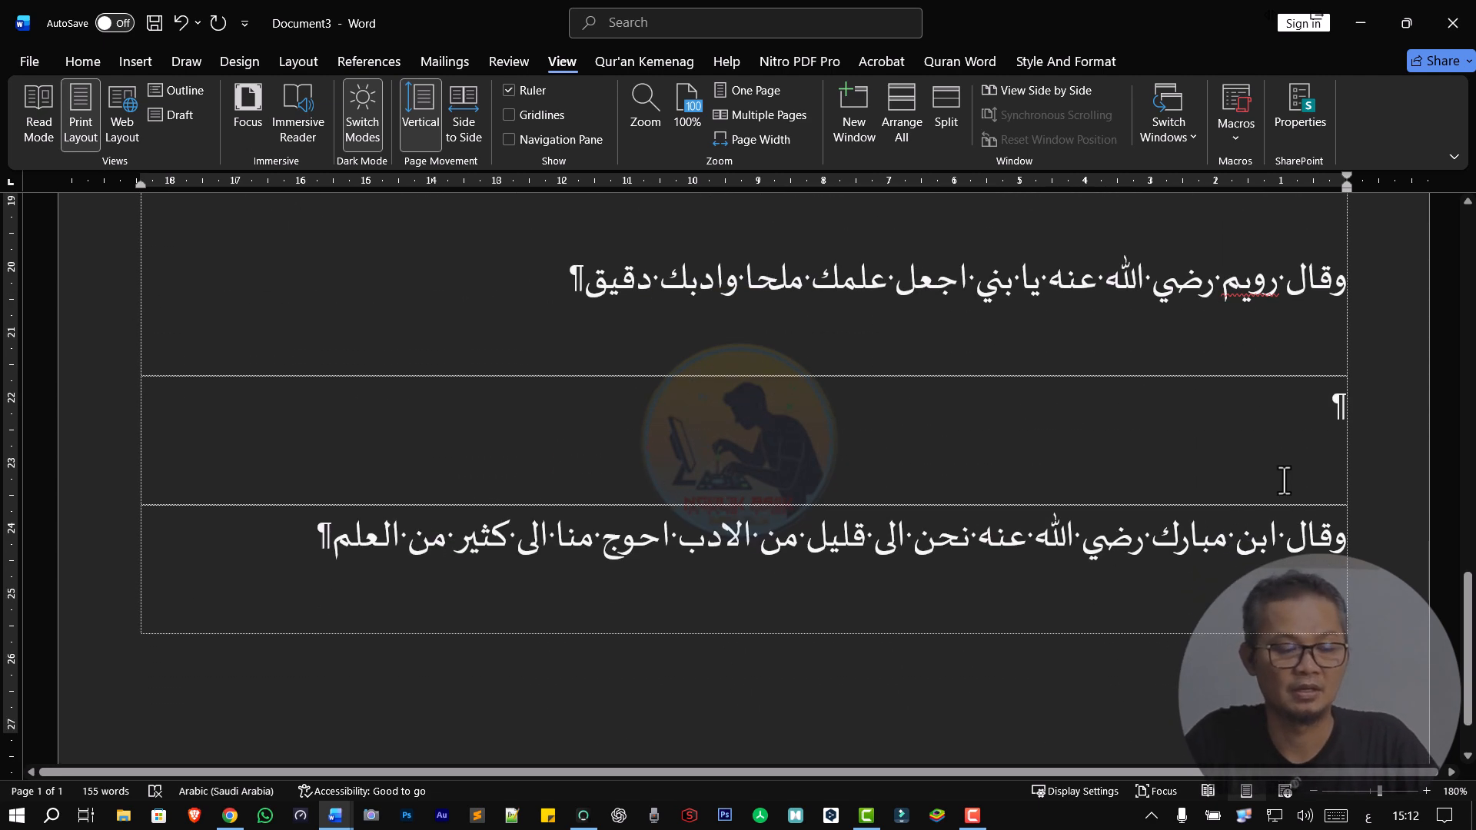
key(BackSpace)
- Add vowel marks to the first two words of the opening line so they read بِسْمِ اللهِ
scroll(1297, 439, up, 15)
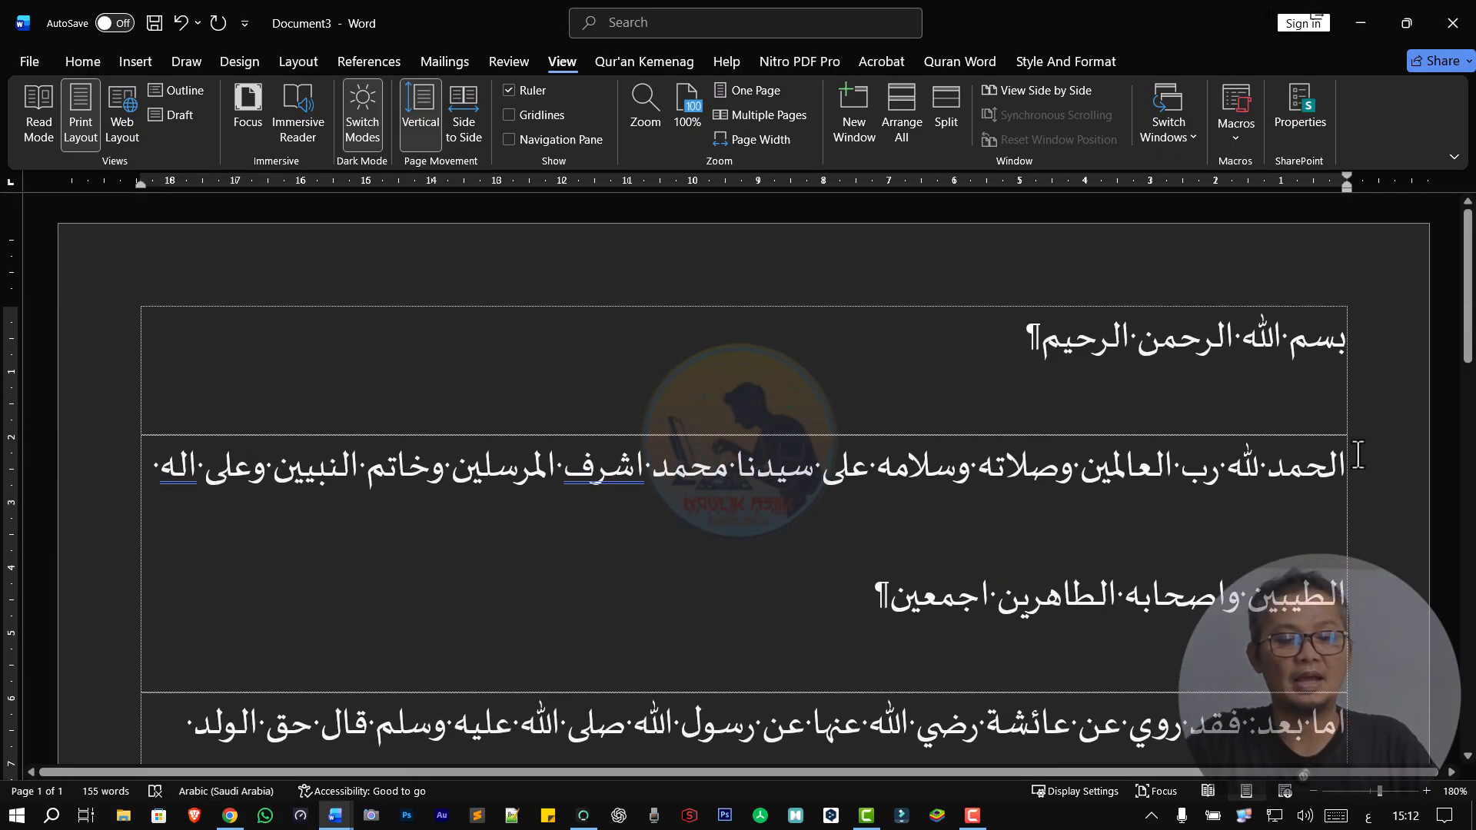
click(1334, 368)
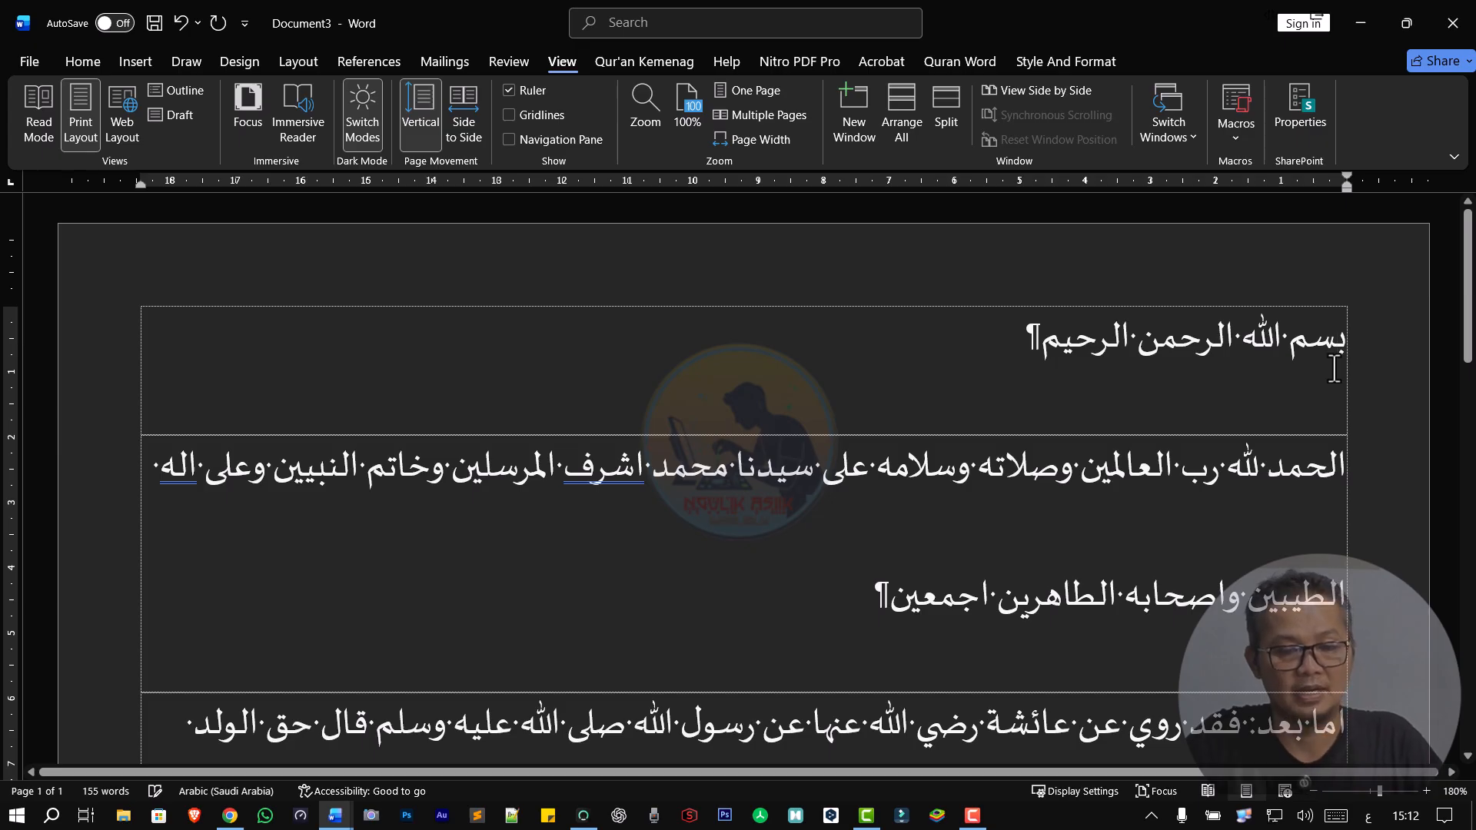
key(Left)
key(Left)
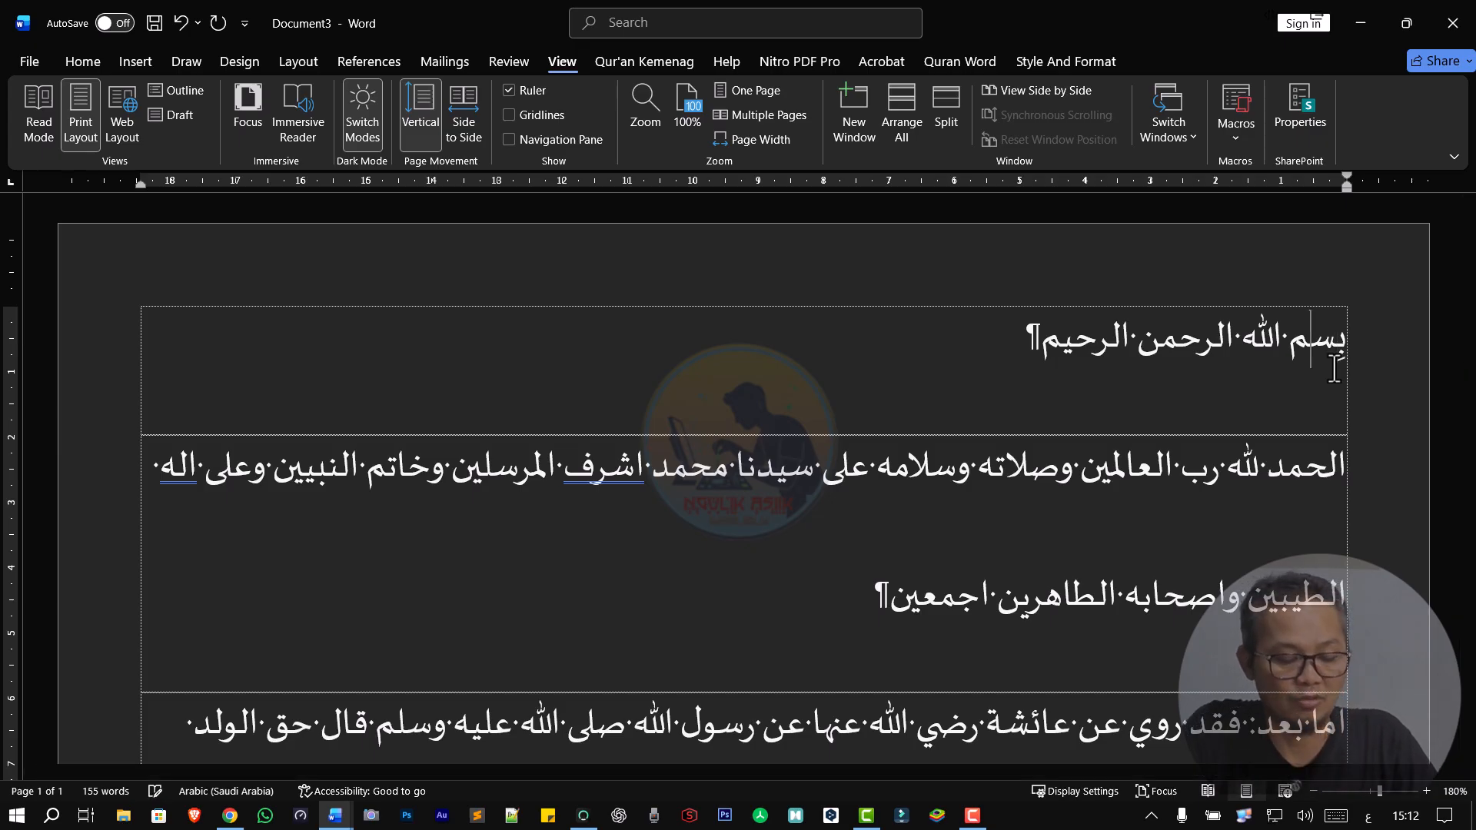
text(ْ)
key(Left)
text(ِ)
key(Left)
key(Left)
key(Left)
key(Left)
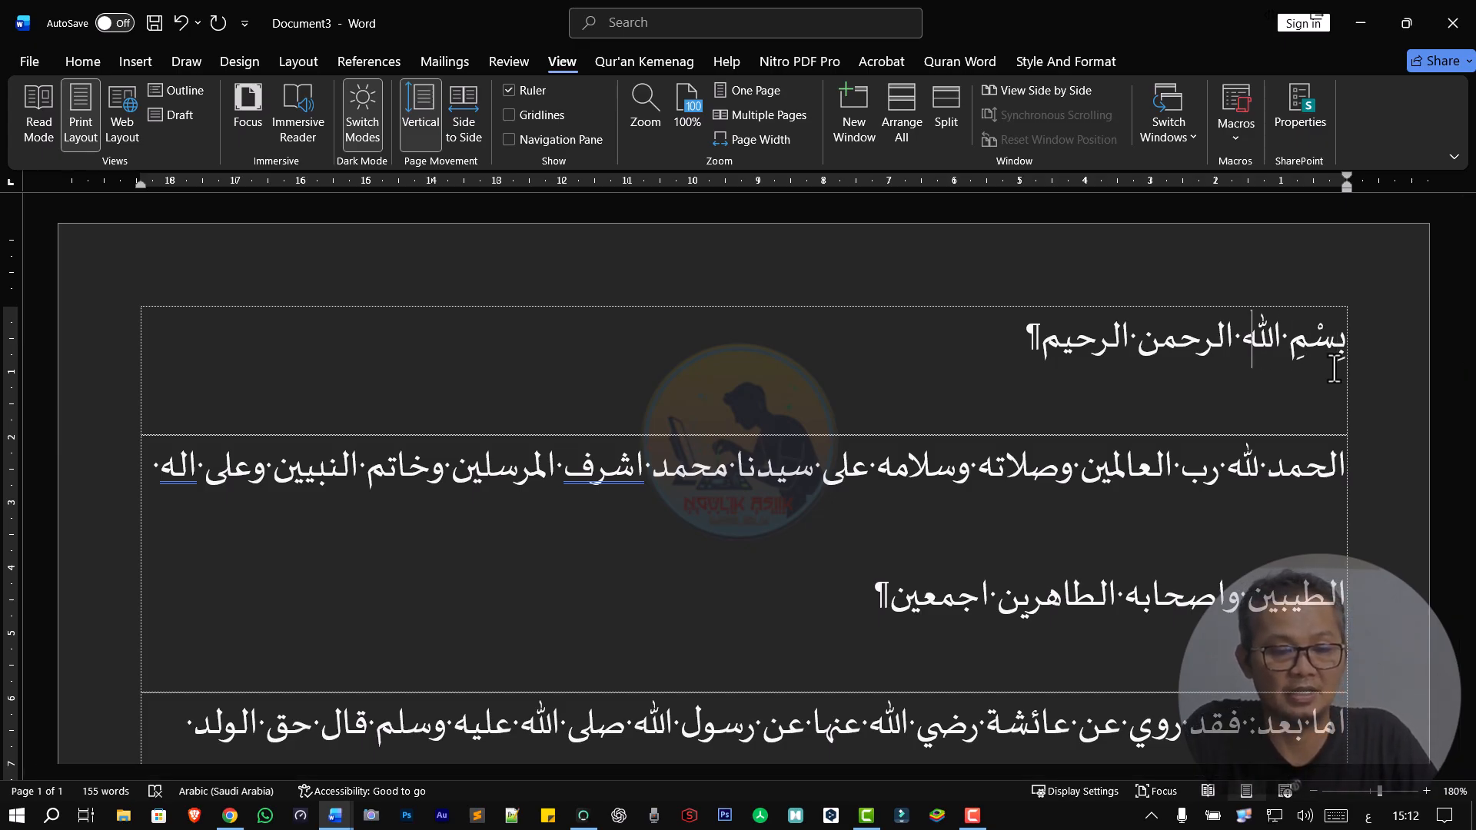
text(ِ)
- Add vowel marks to the last two words of the opening line so they read الرَّحْمٰنِ الرَّحِيْمِ
key(Left)
key(Left)
key(Left)
key(Left)
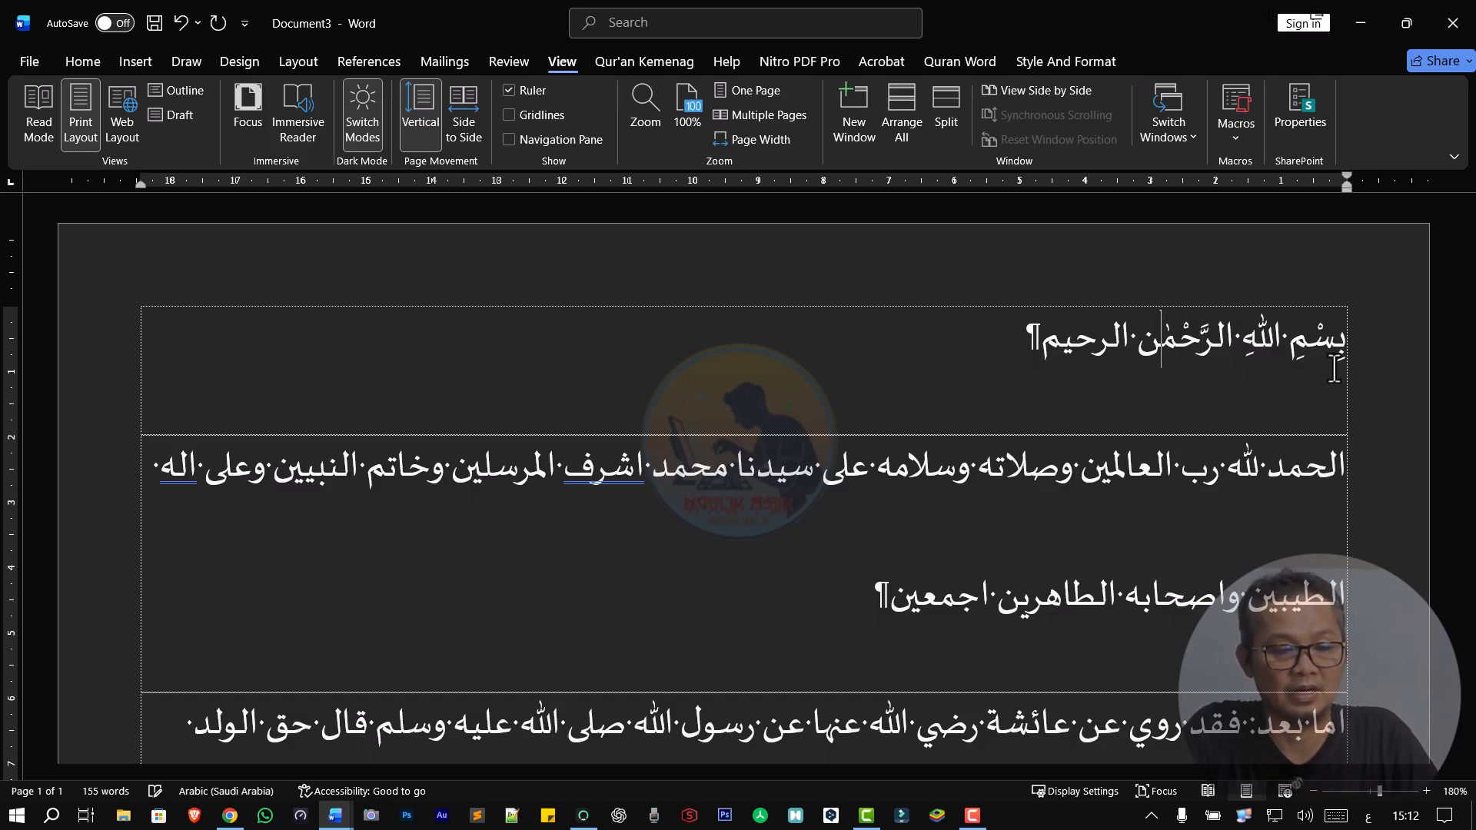
key(Left)
key(Left)
text(ِ)
key(Left)
key(Left)
key(Left)
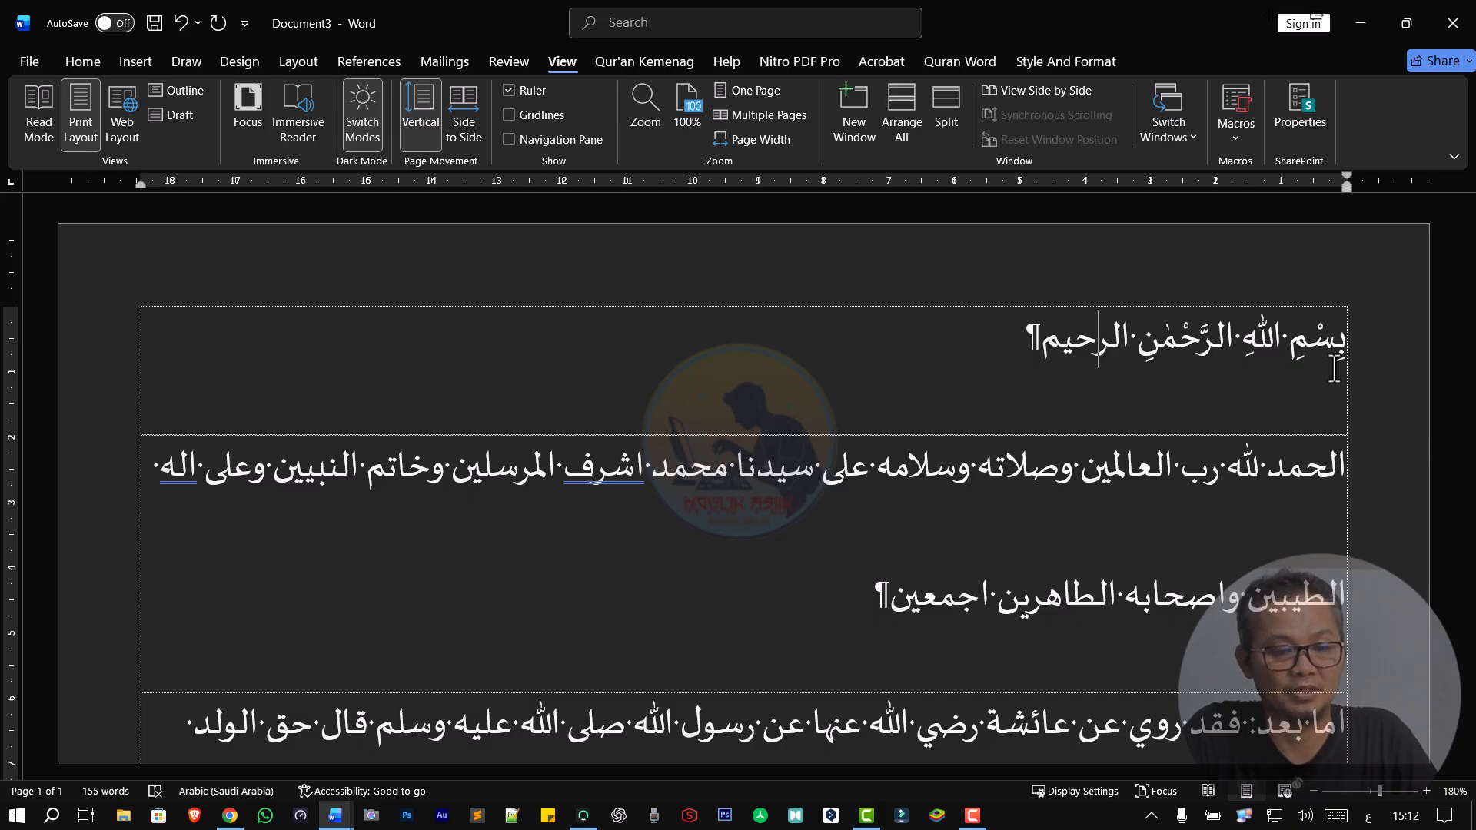
key(Left)
text(ِ)
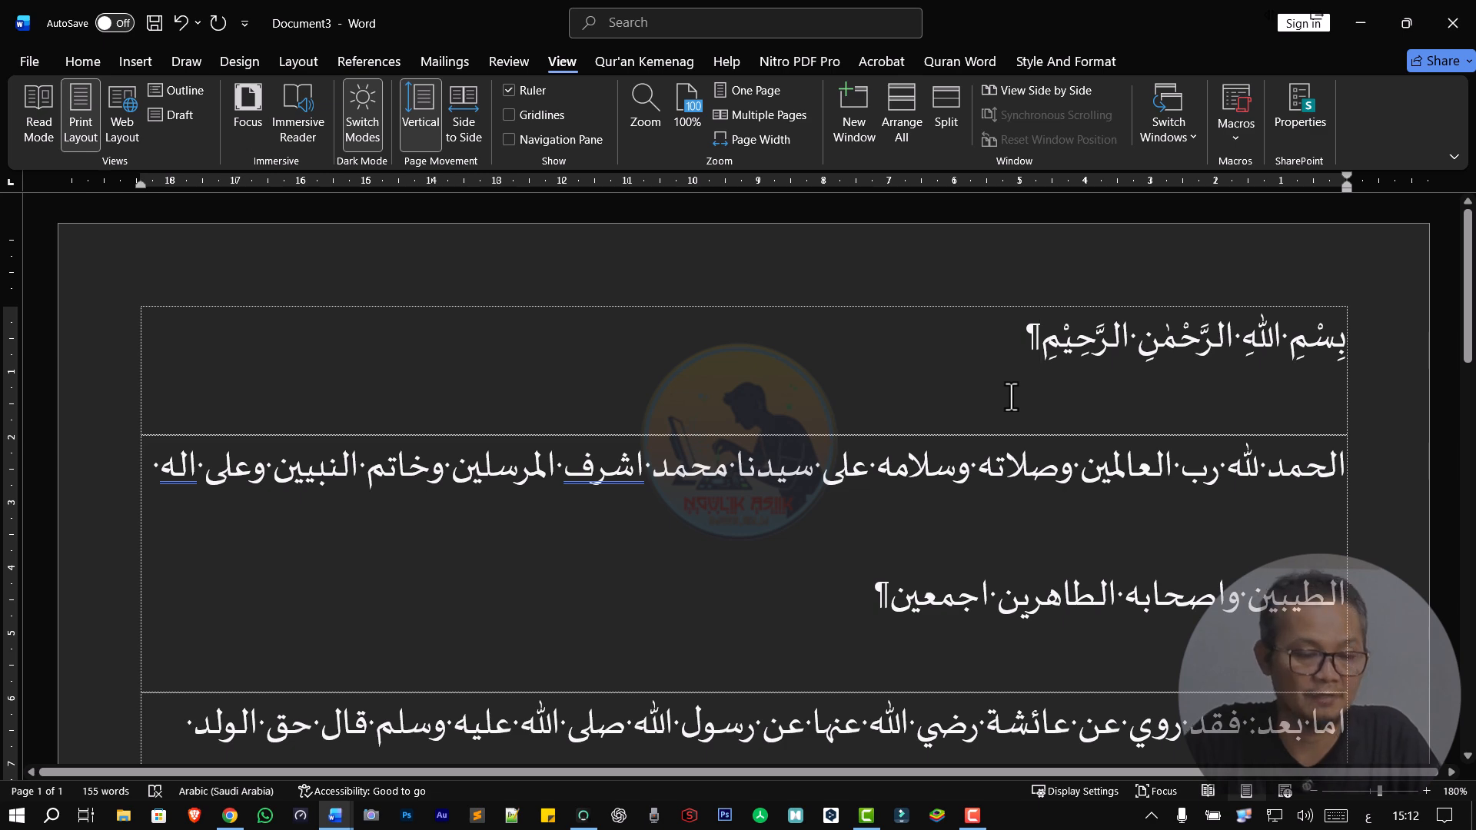
- Insert an empty paragraph after the opening line بِسْمِ اللهِ الرَّحْمٰنِ الرَّحِيْمِ
scroll(981, 350, down, 6)
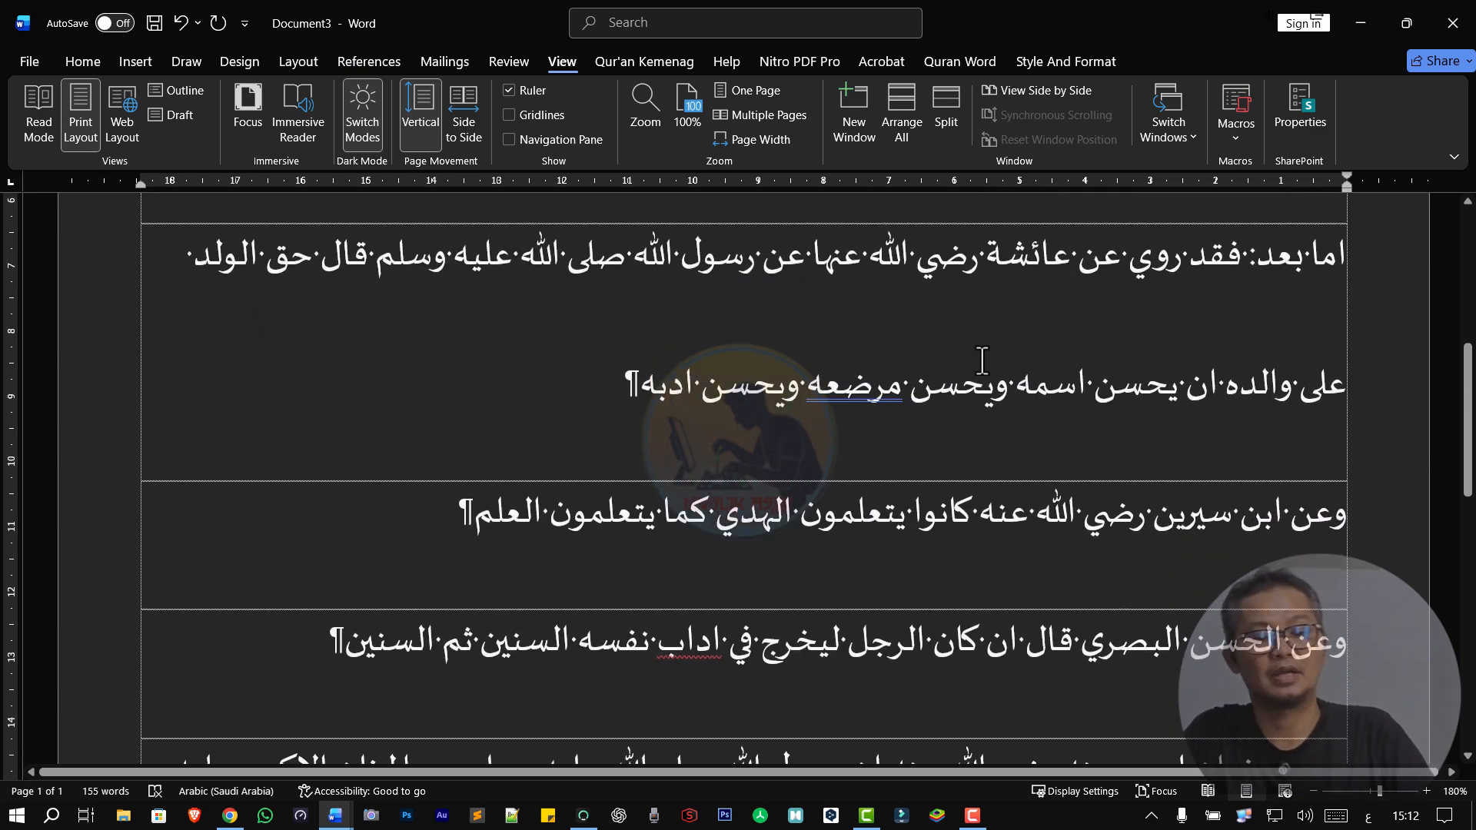
scroll(983, 362, up, 6)
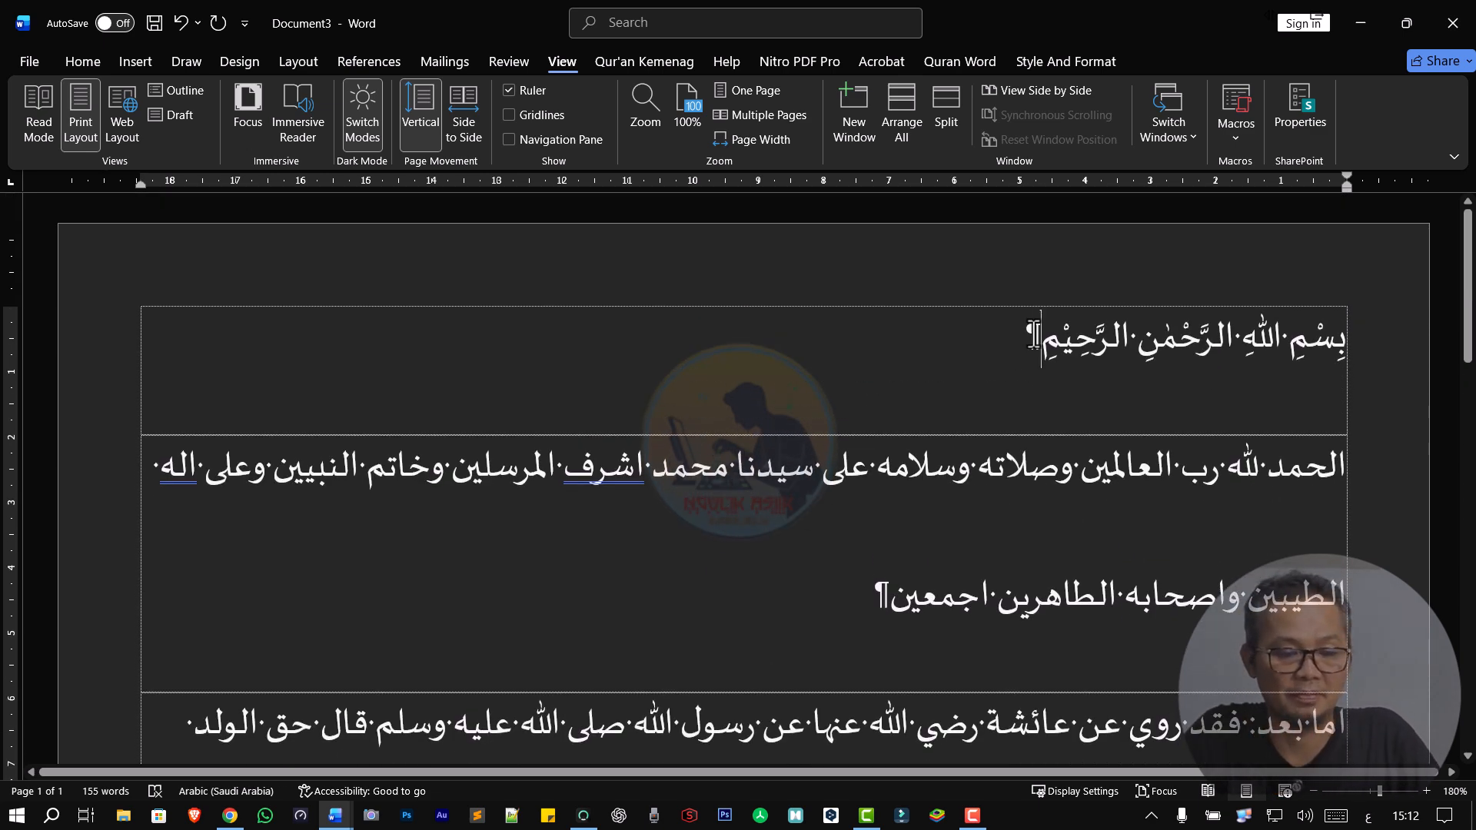
key(Return)
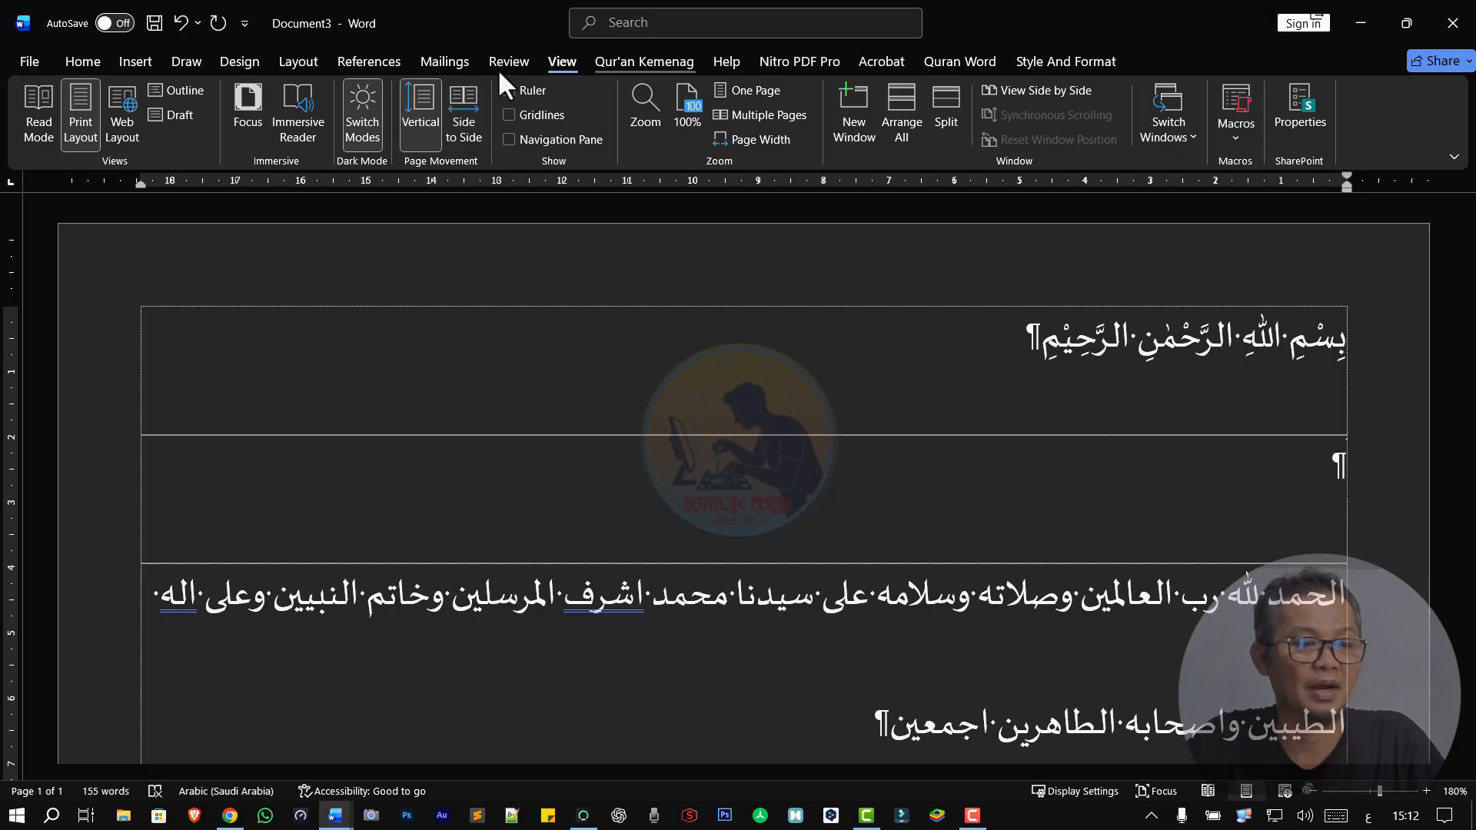
- Insert a Simple Text Box below the opening line and set its text wrapping to In Front of Text
click(145, 63)
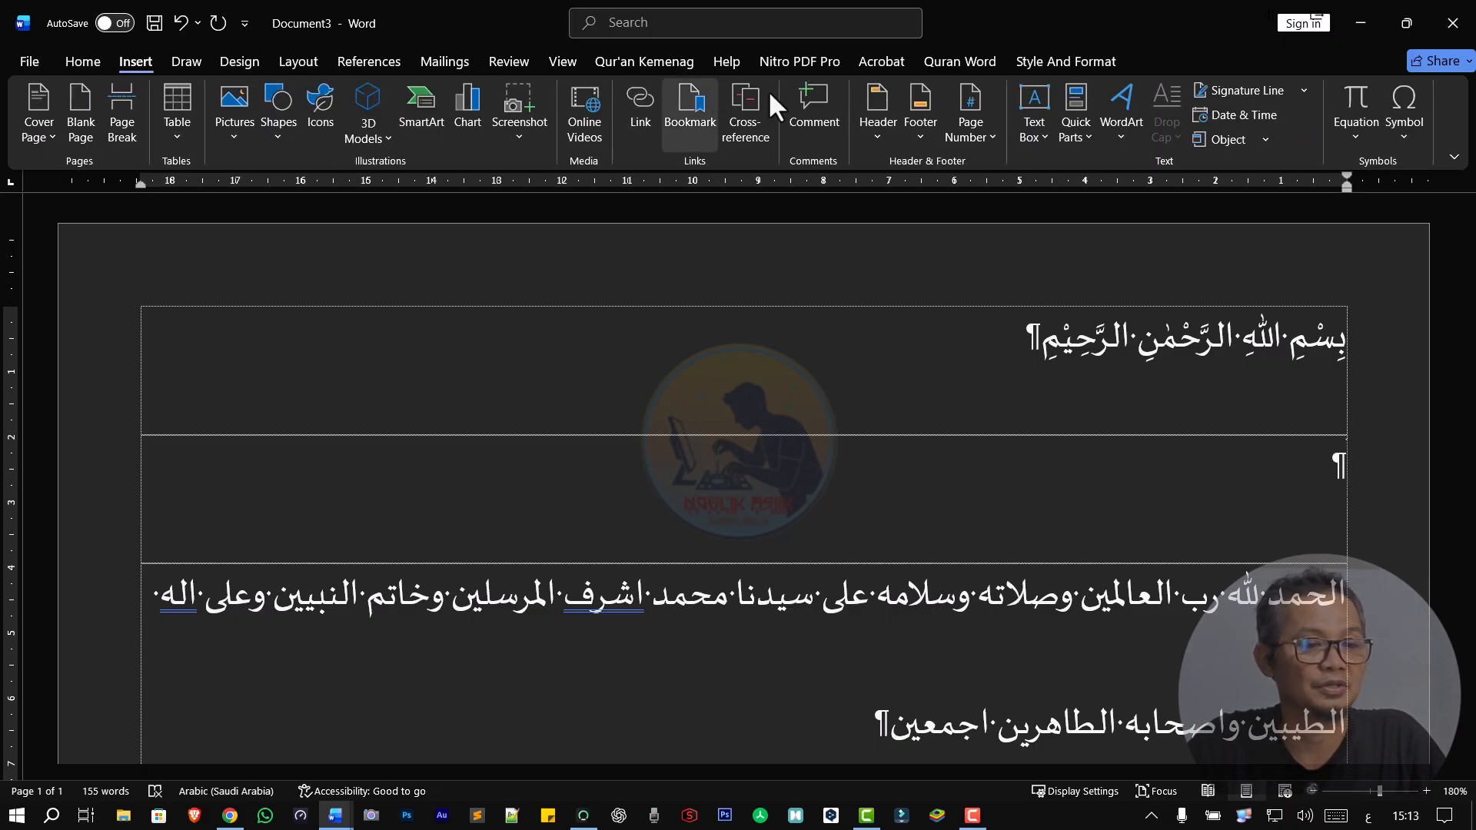
click(1030, 130)
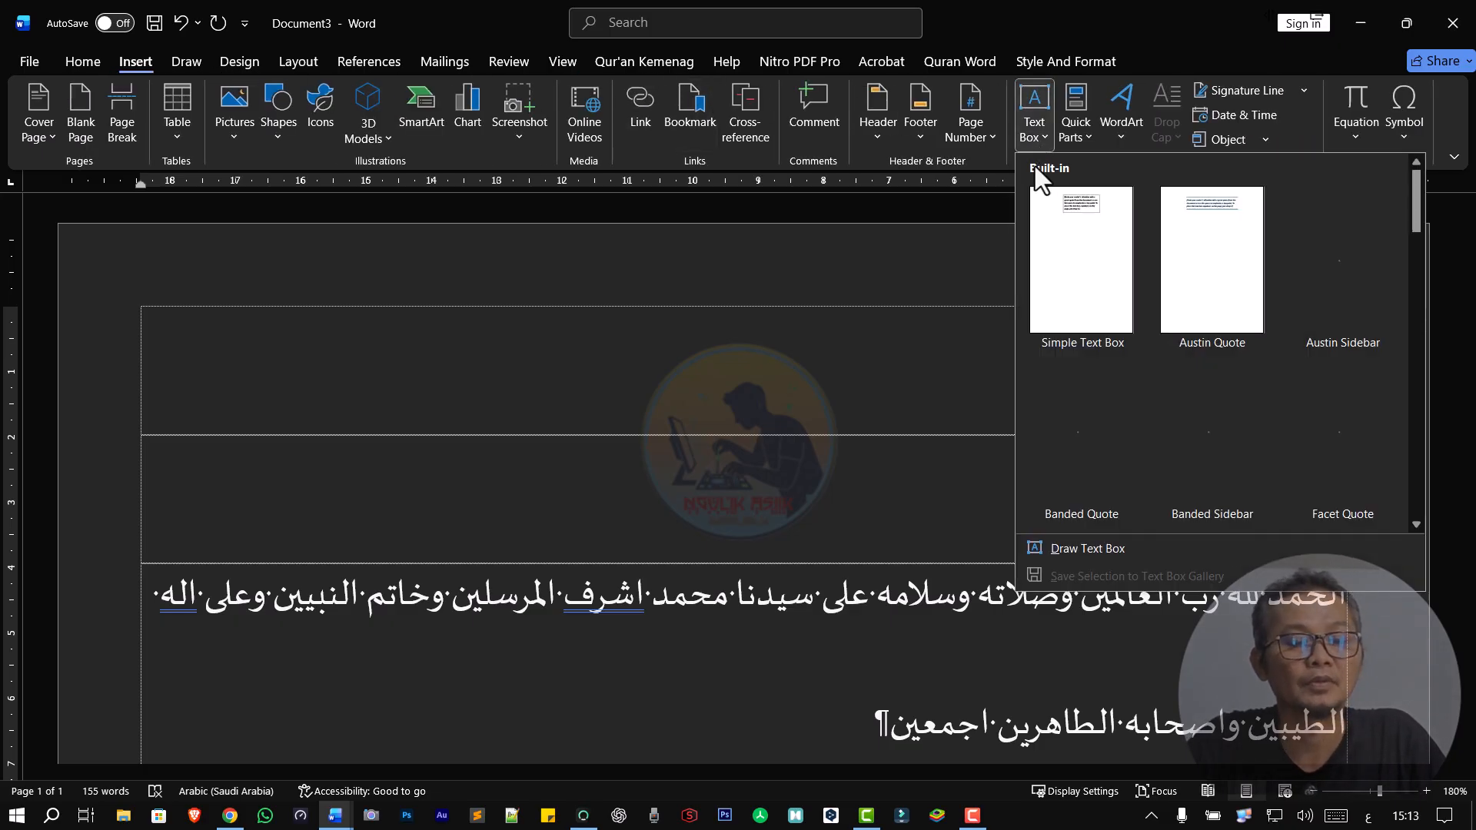
click(1078, 277)
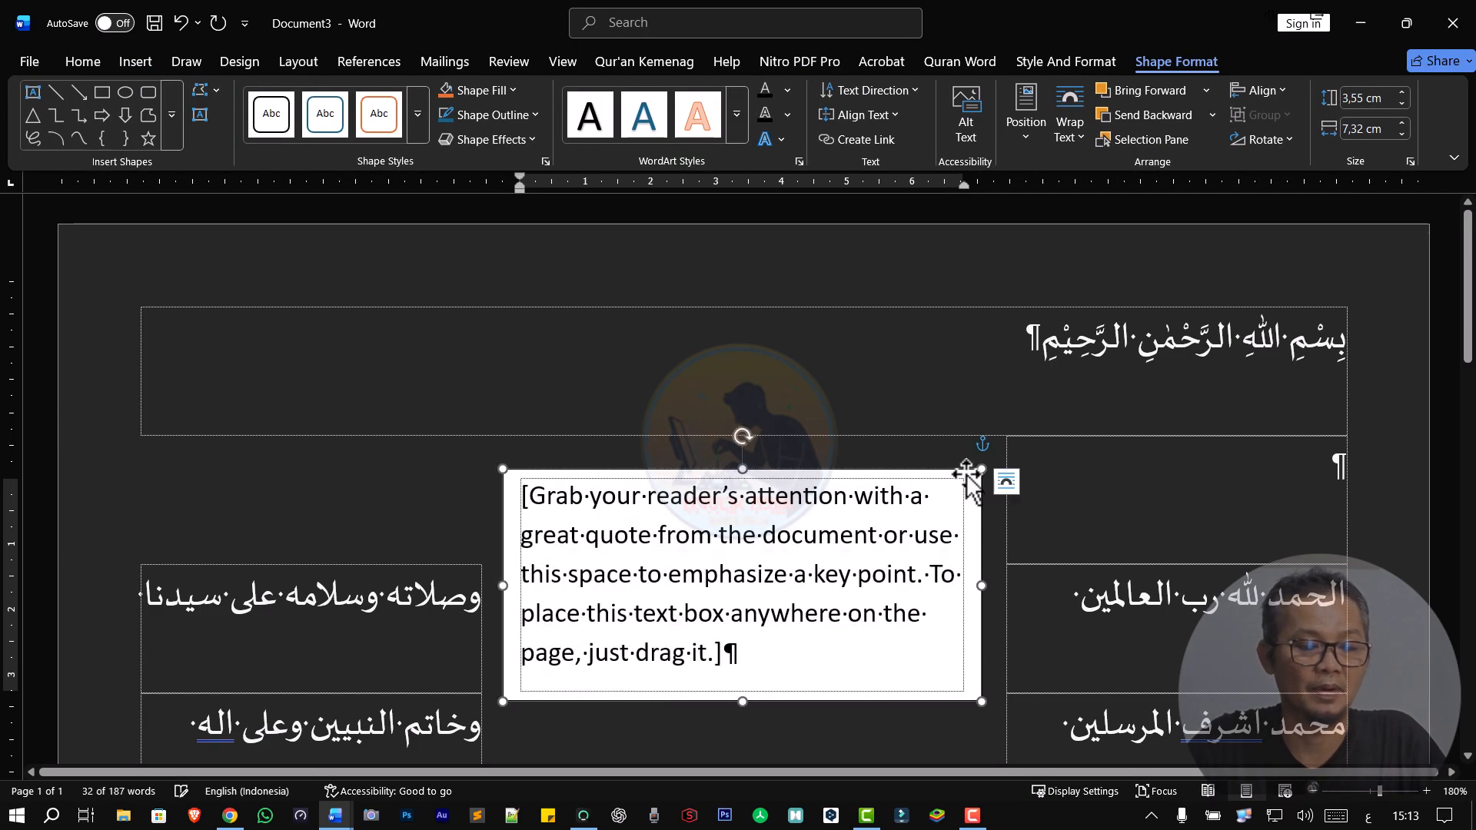
click(1006, 482)
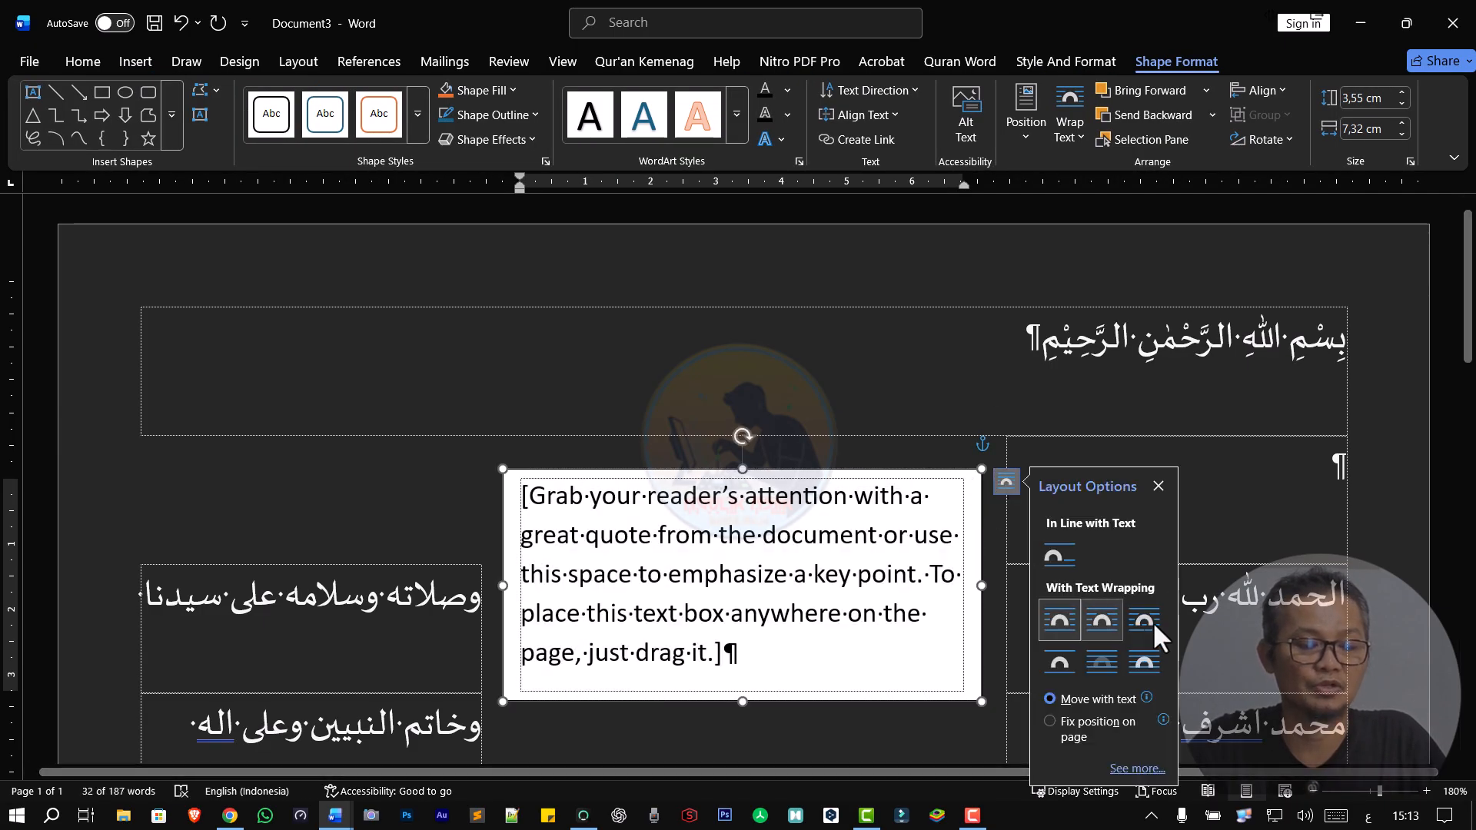
click(1138, 673)
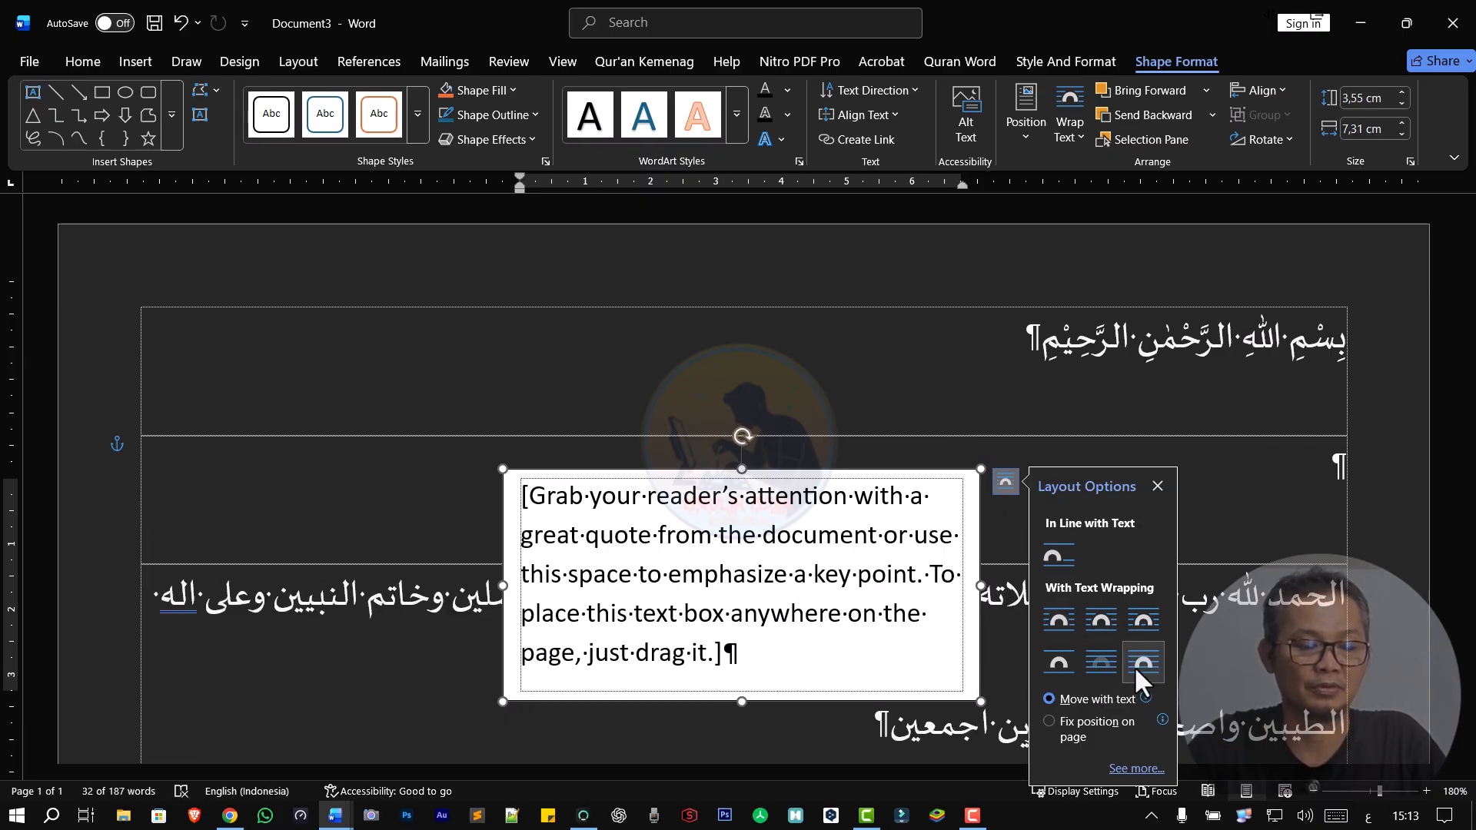
click(1007, 438)
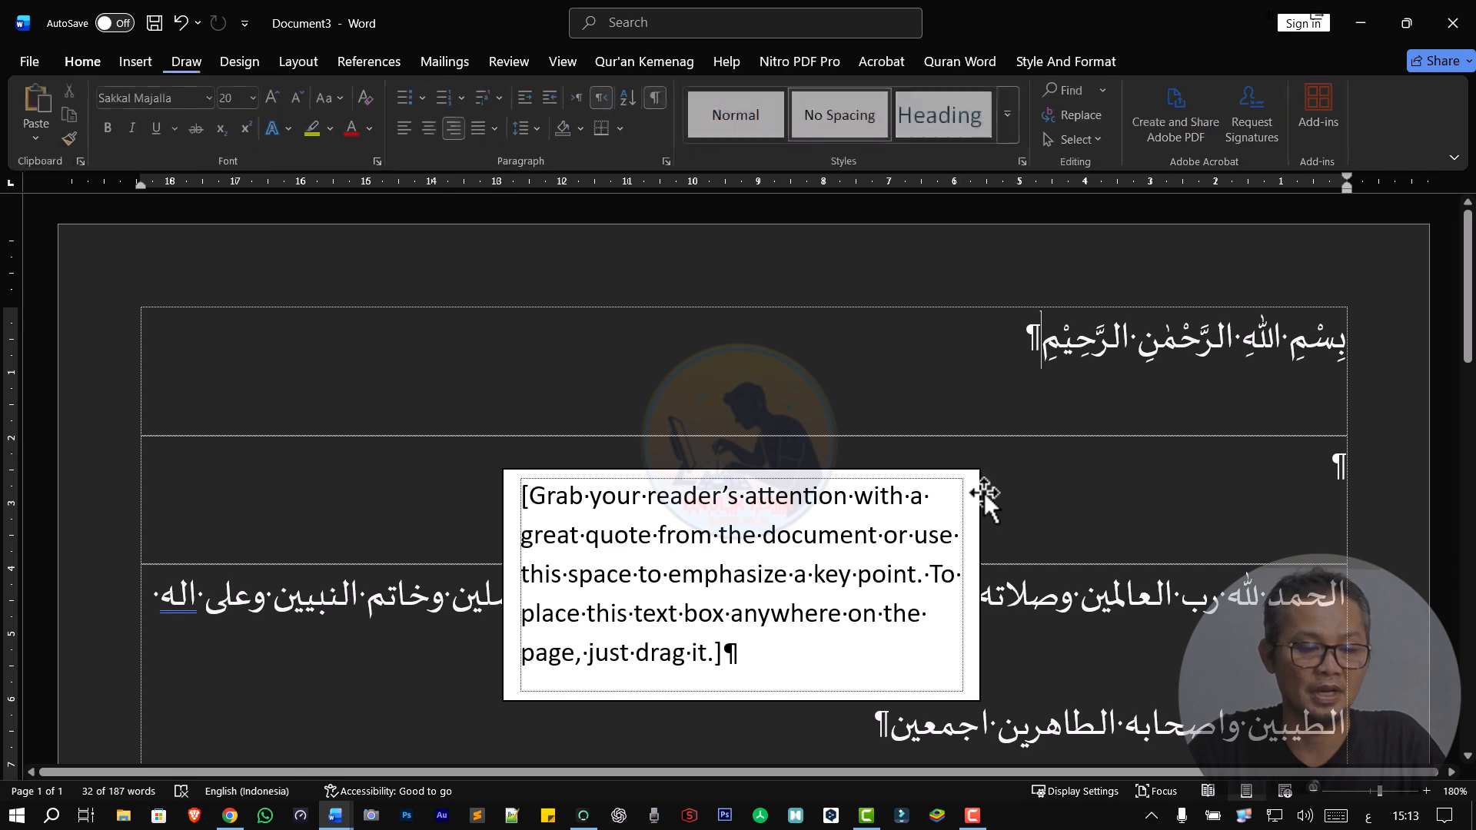
- Move the text box down to just beneath the first line of the الحمد لله paragraph
drag(984, 492, 954, 643)
scroll(979, 510, down, 5)
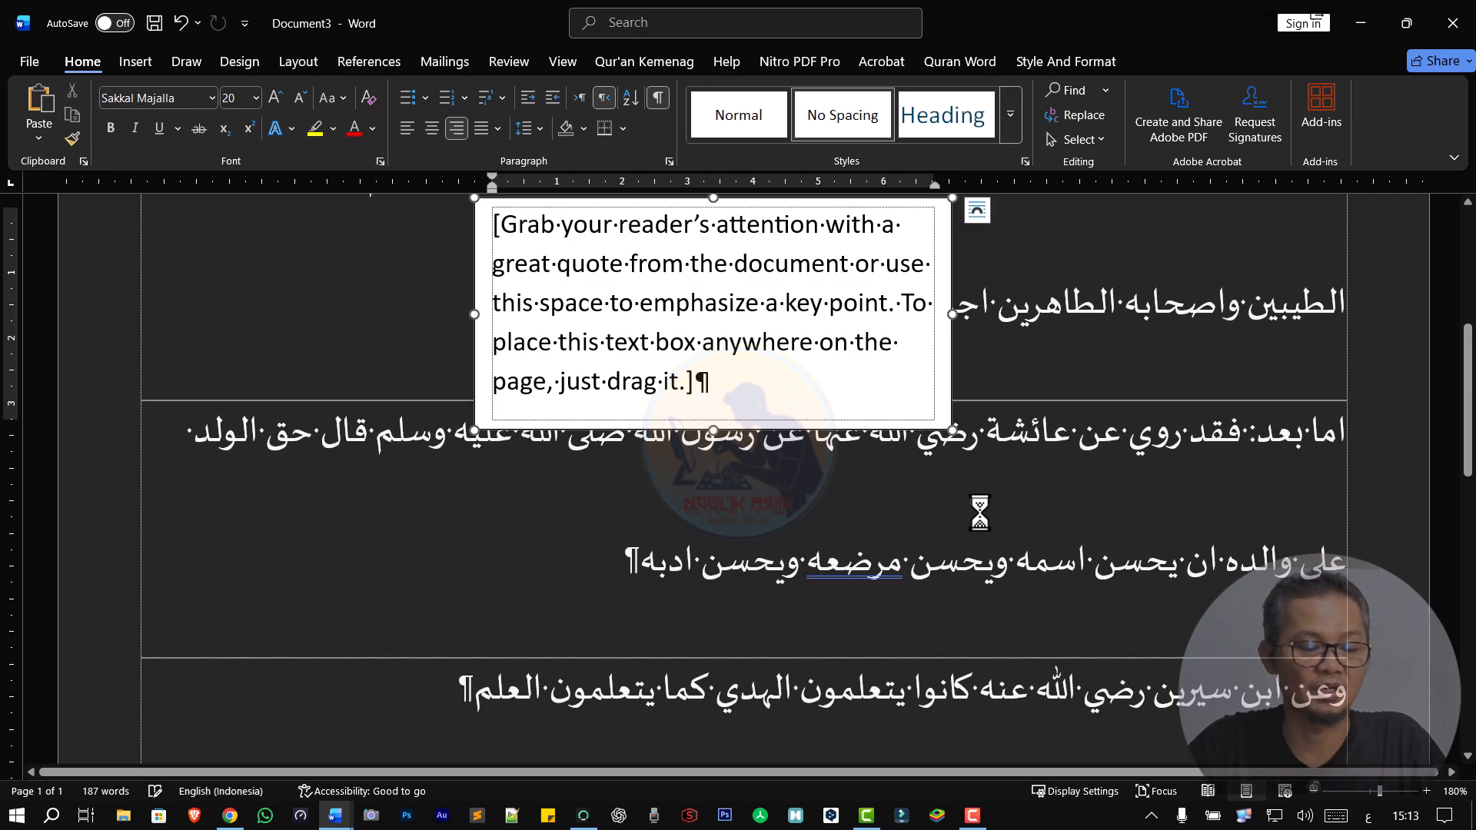
scroll(981, 515, up, 1)
scroll(980, 513, up, 4)
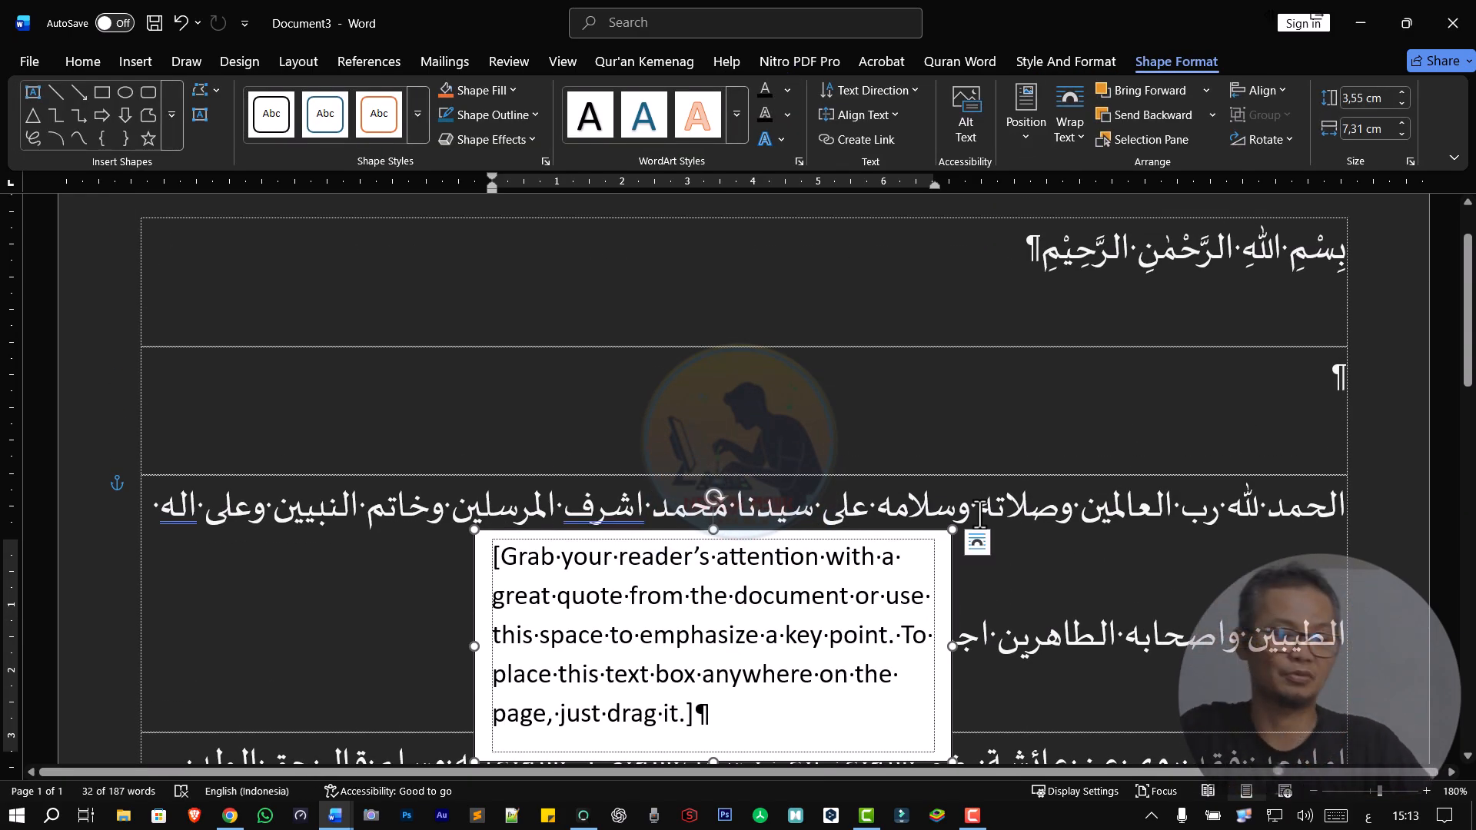
- Replace the text box's placeholder text with the trial letters شسيء and erase them, leaving the box empty
right_click(951, 588)
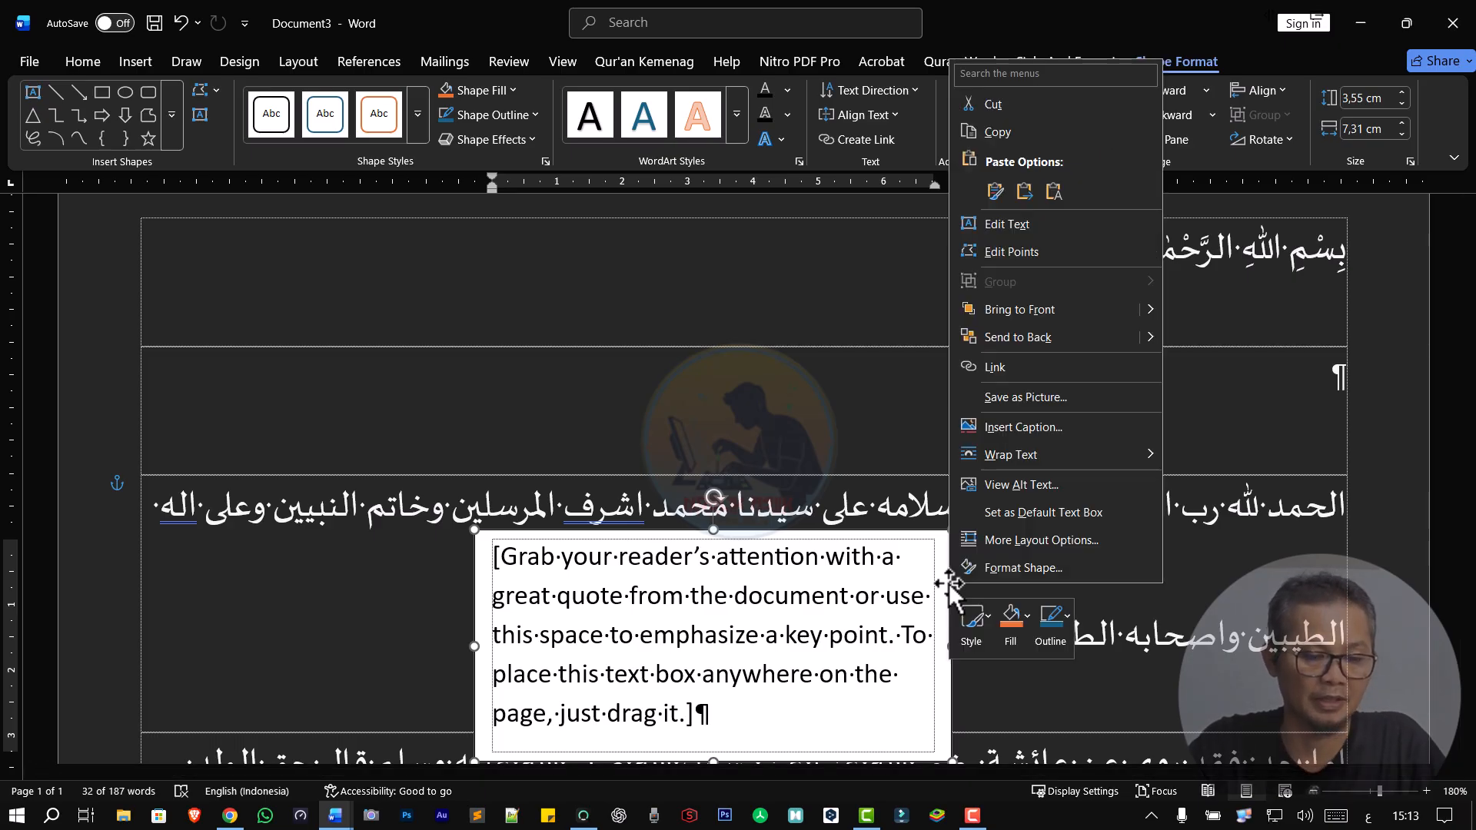
click(890, 645)
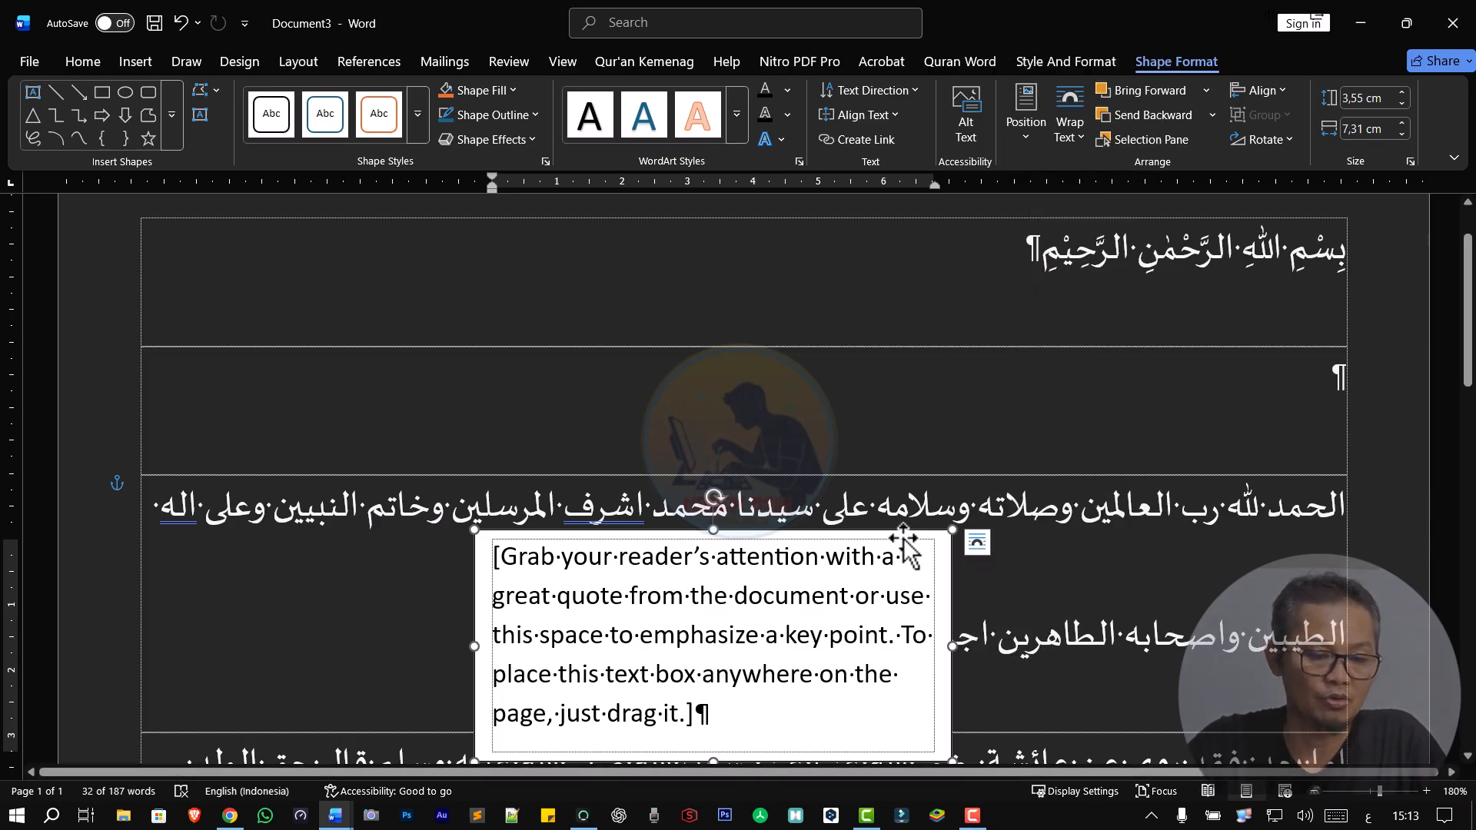
text(ء)
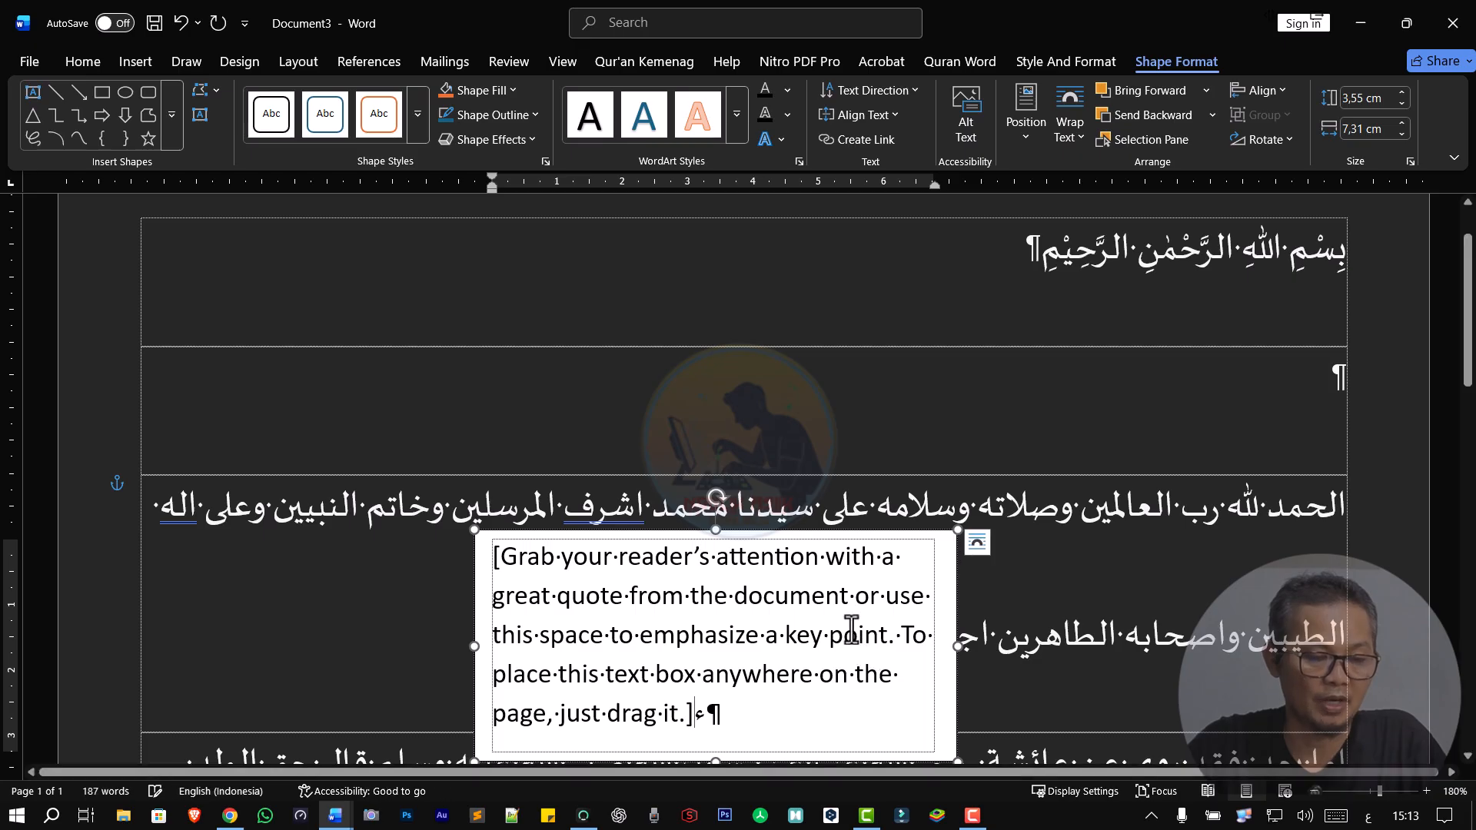
click(851, 627)
text(شسيء)
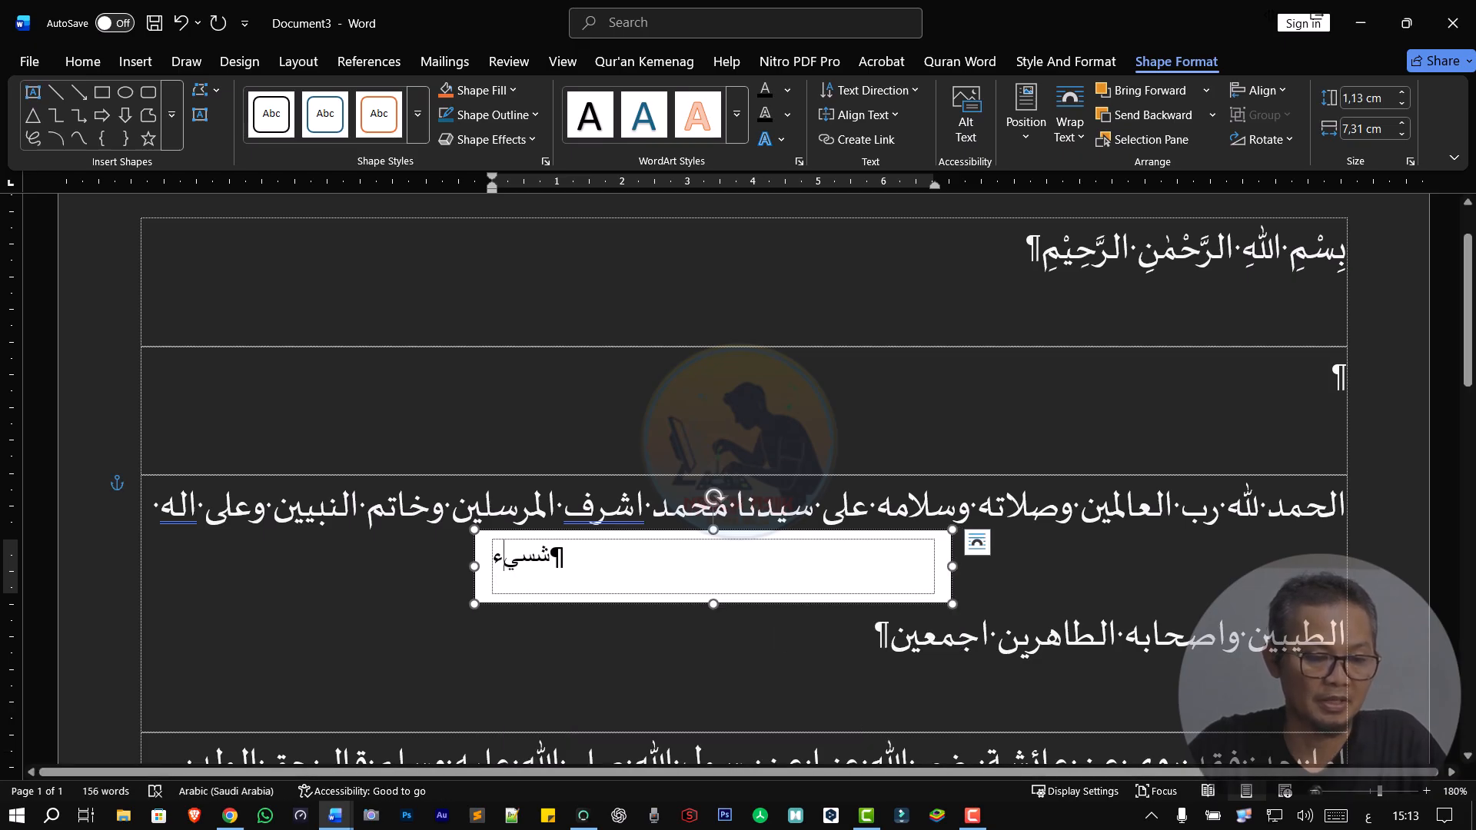
key(BackSpace)
key(BackSpace)
key(BackSpace)
key(BackSpace)
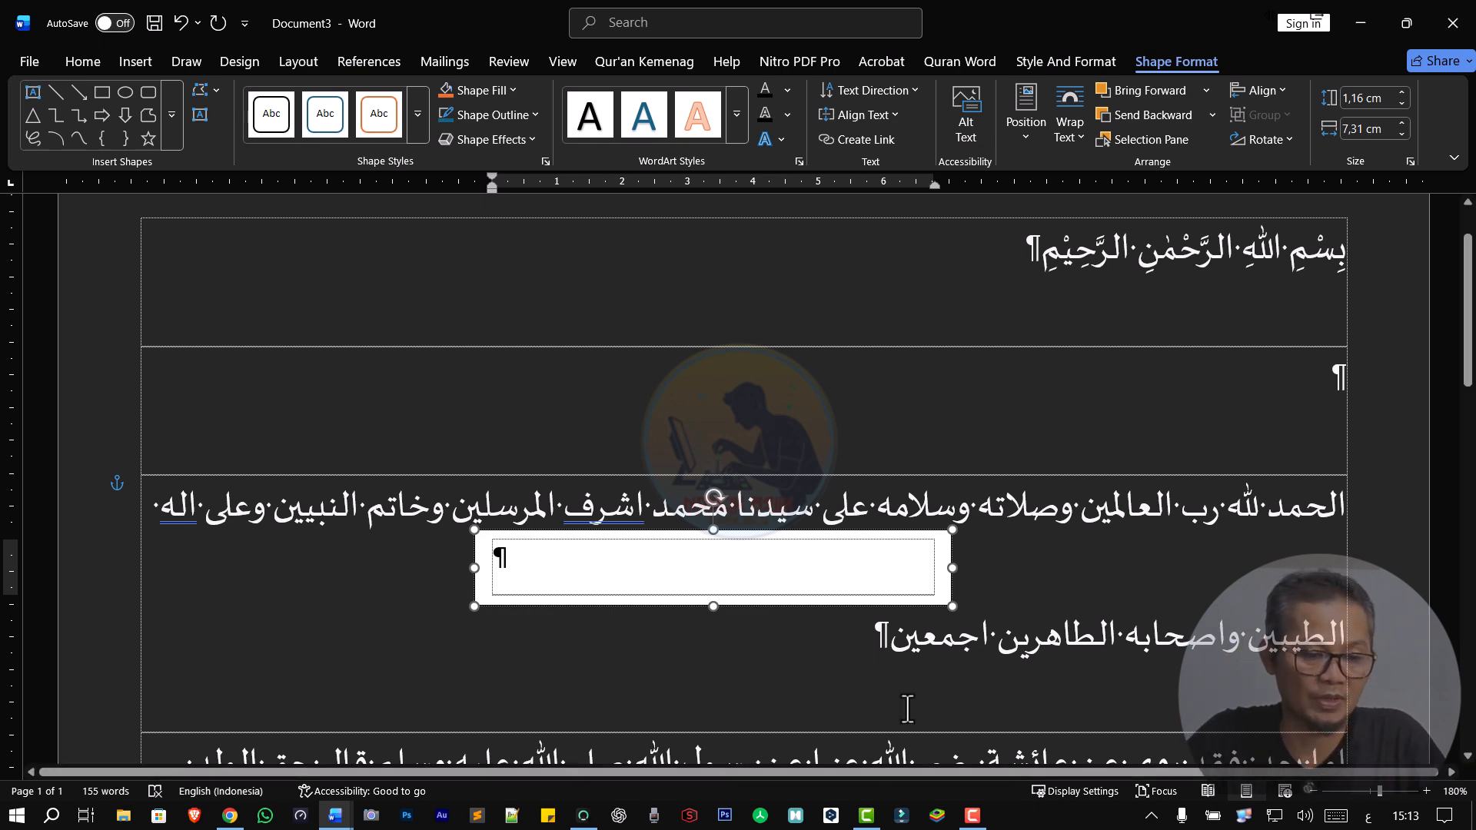
- Format the empty text box with No fill and No line
click(814, 585)
click(814, 584)
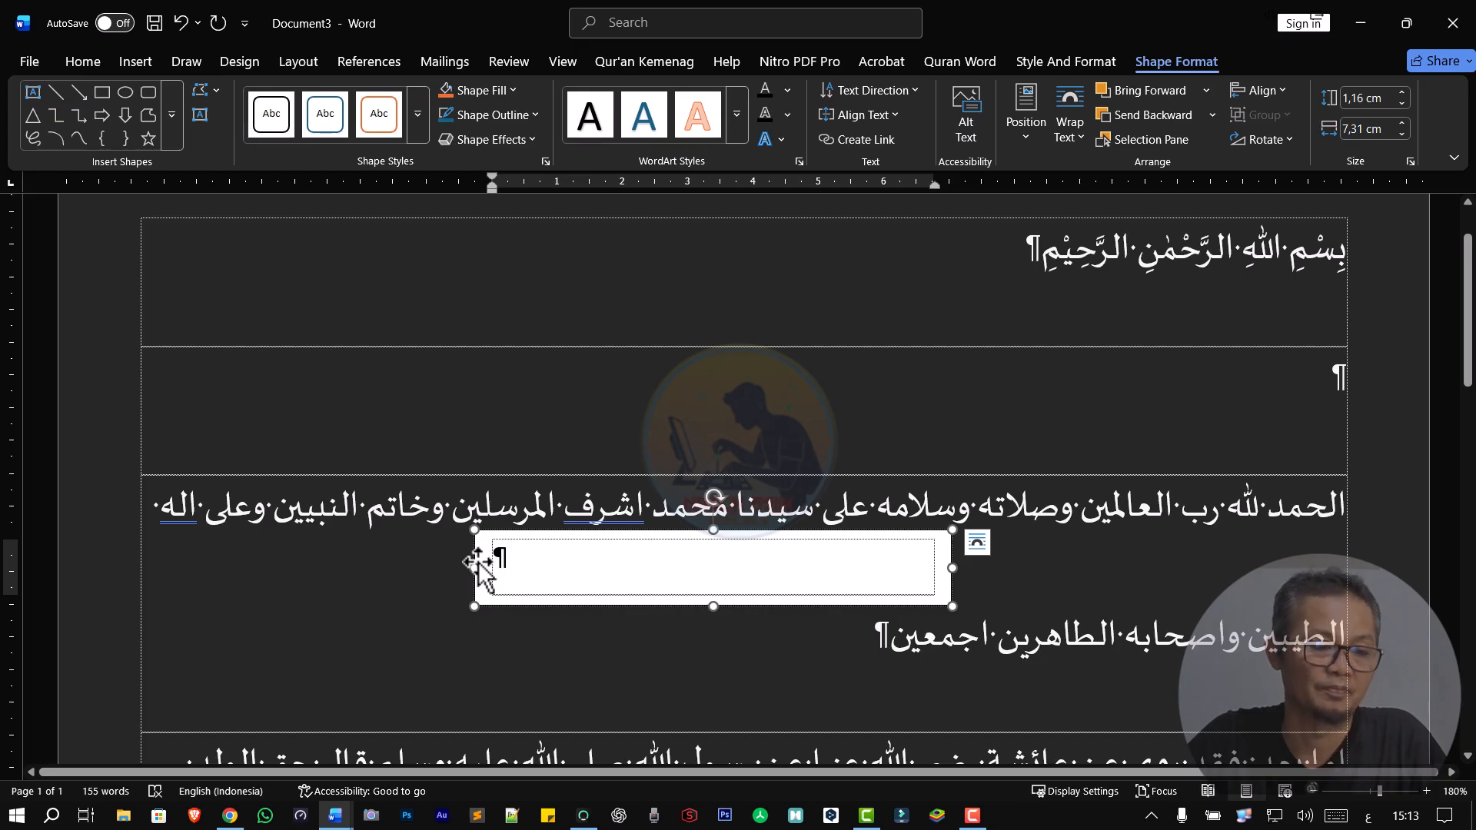
click(477, 554)
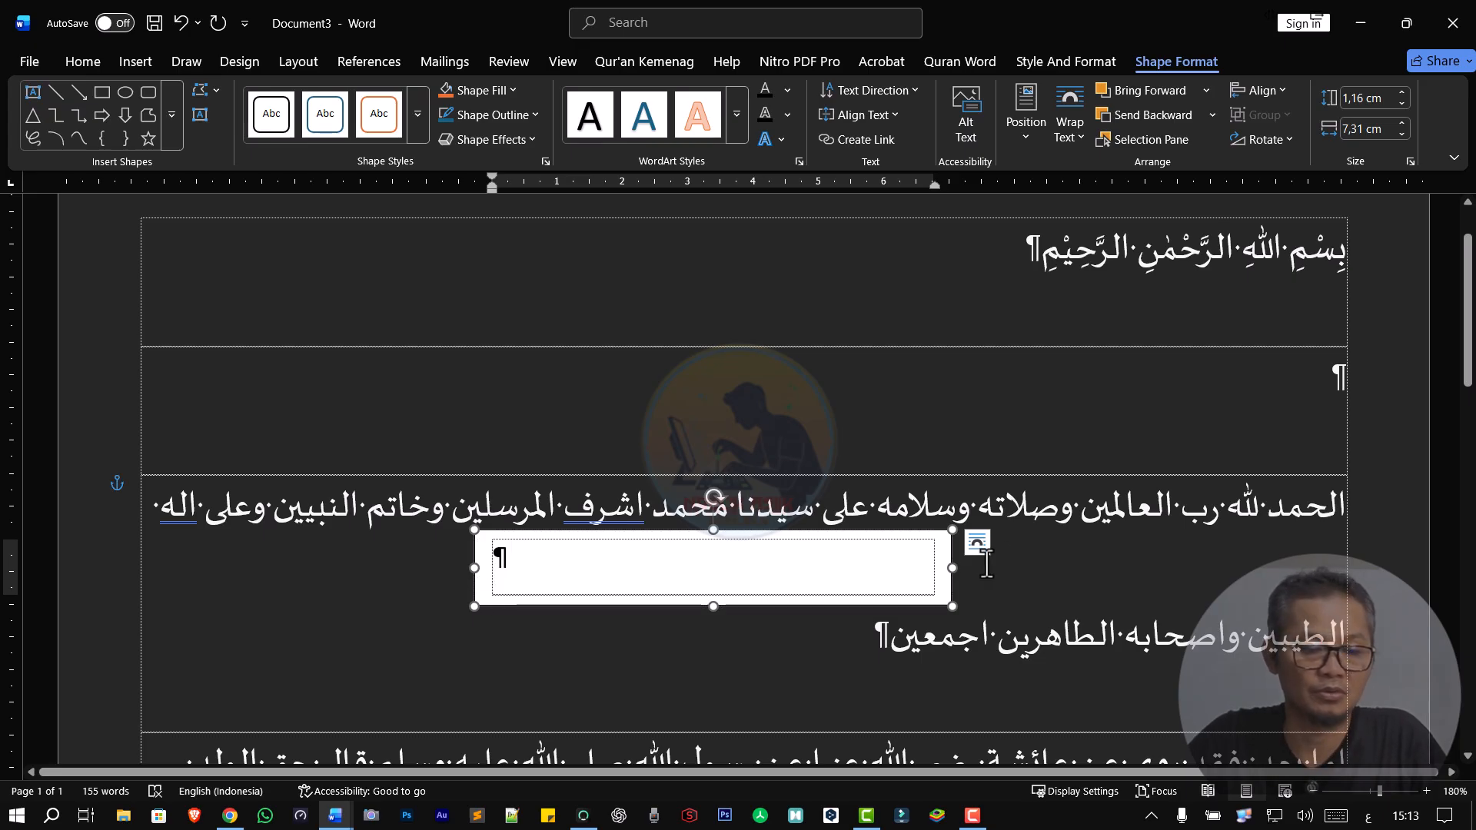
right_click(951, 555)
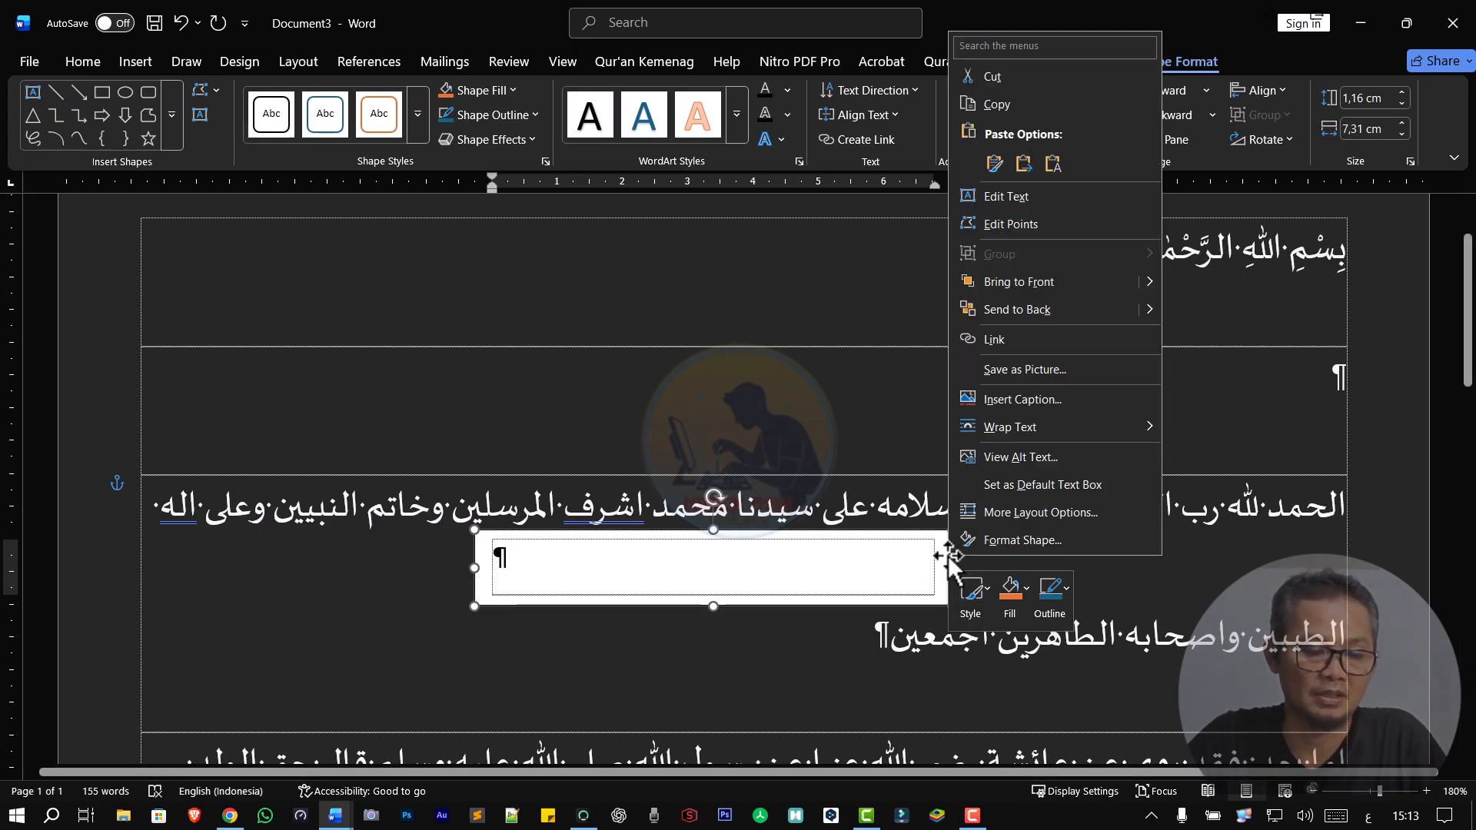
click(1017, 542)
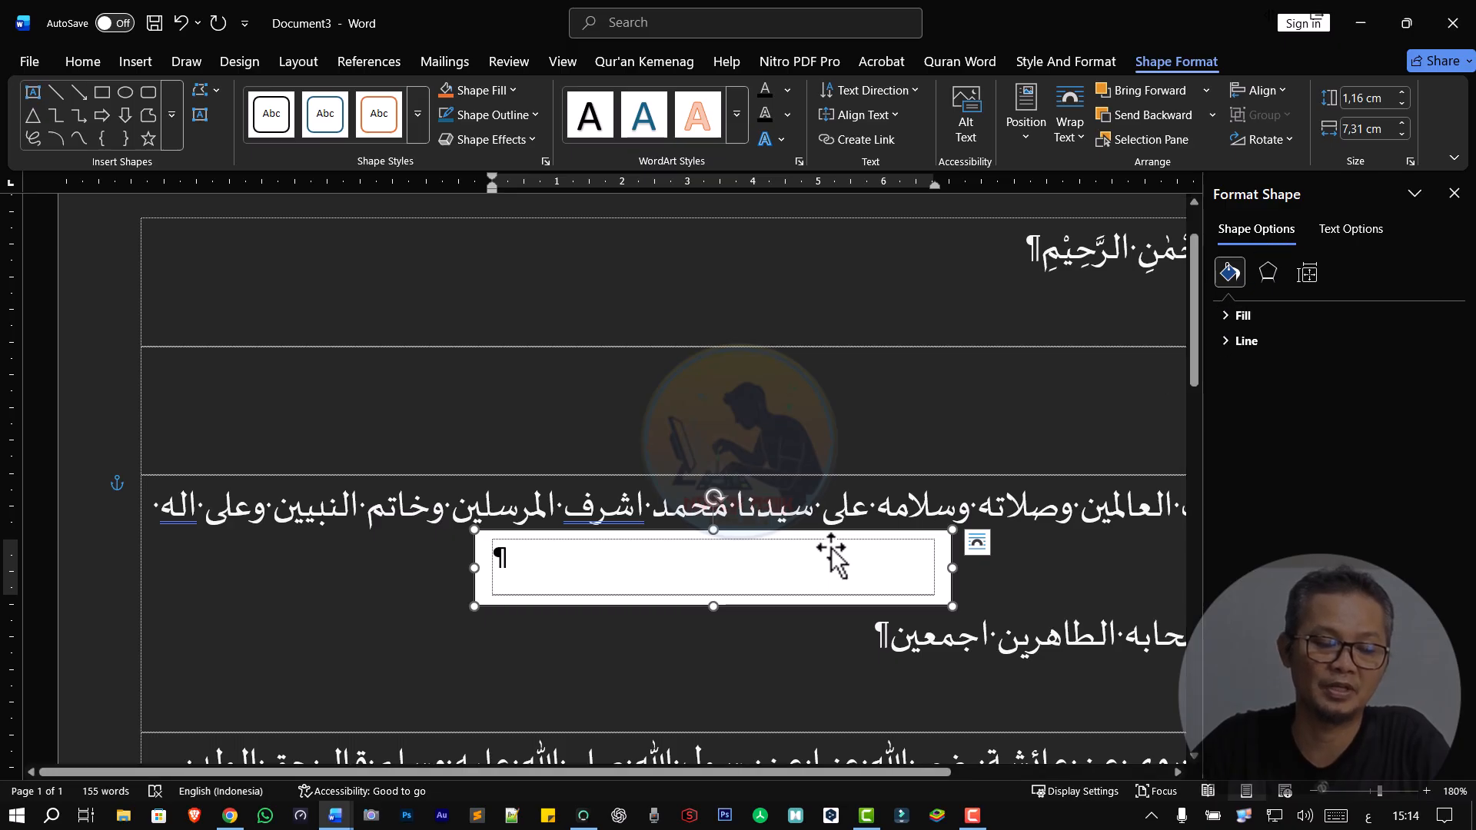
click(1228, 312)
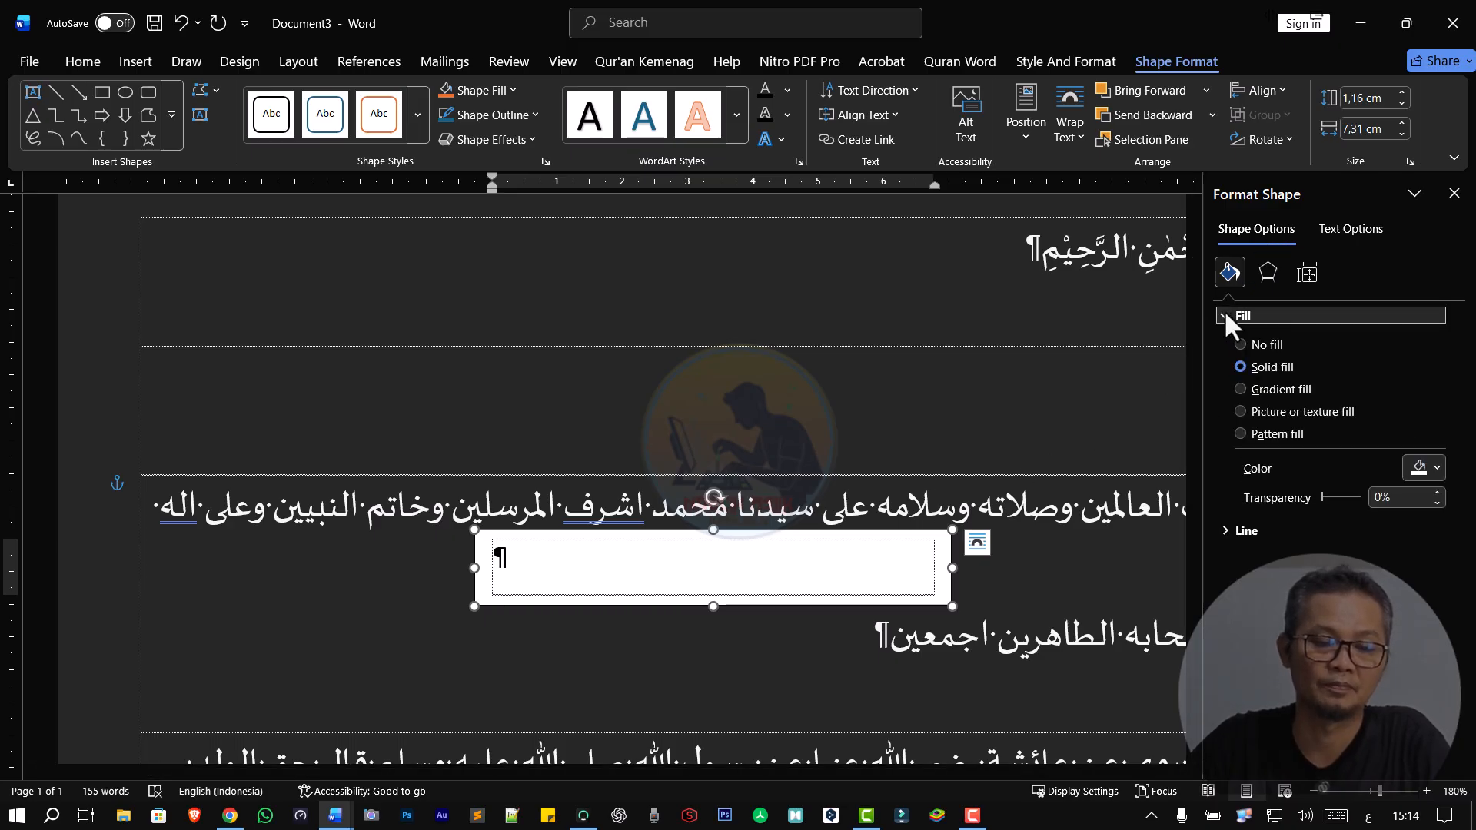
click(1240, 345)
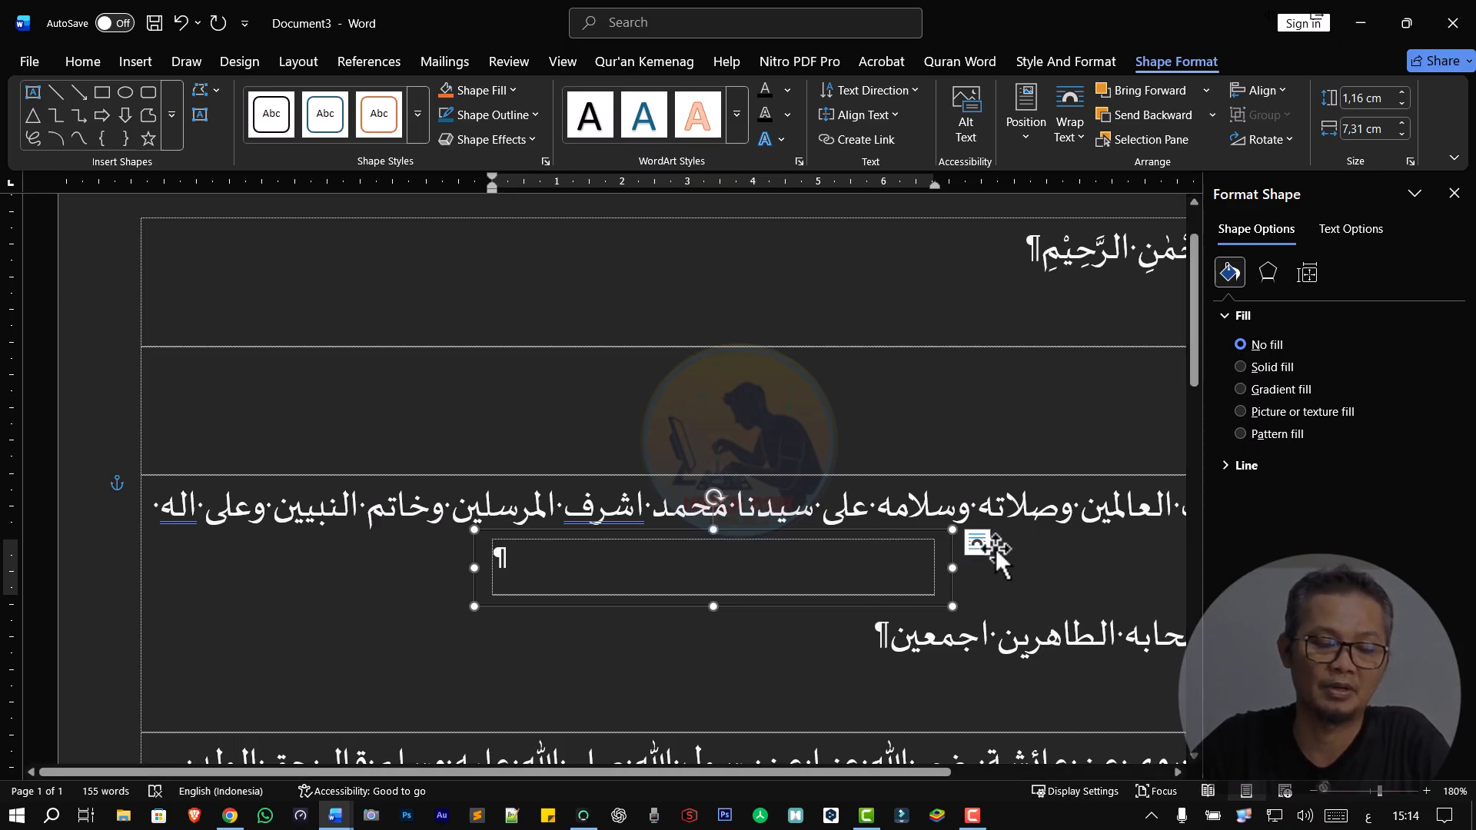
click(1232, 466)
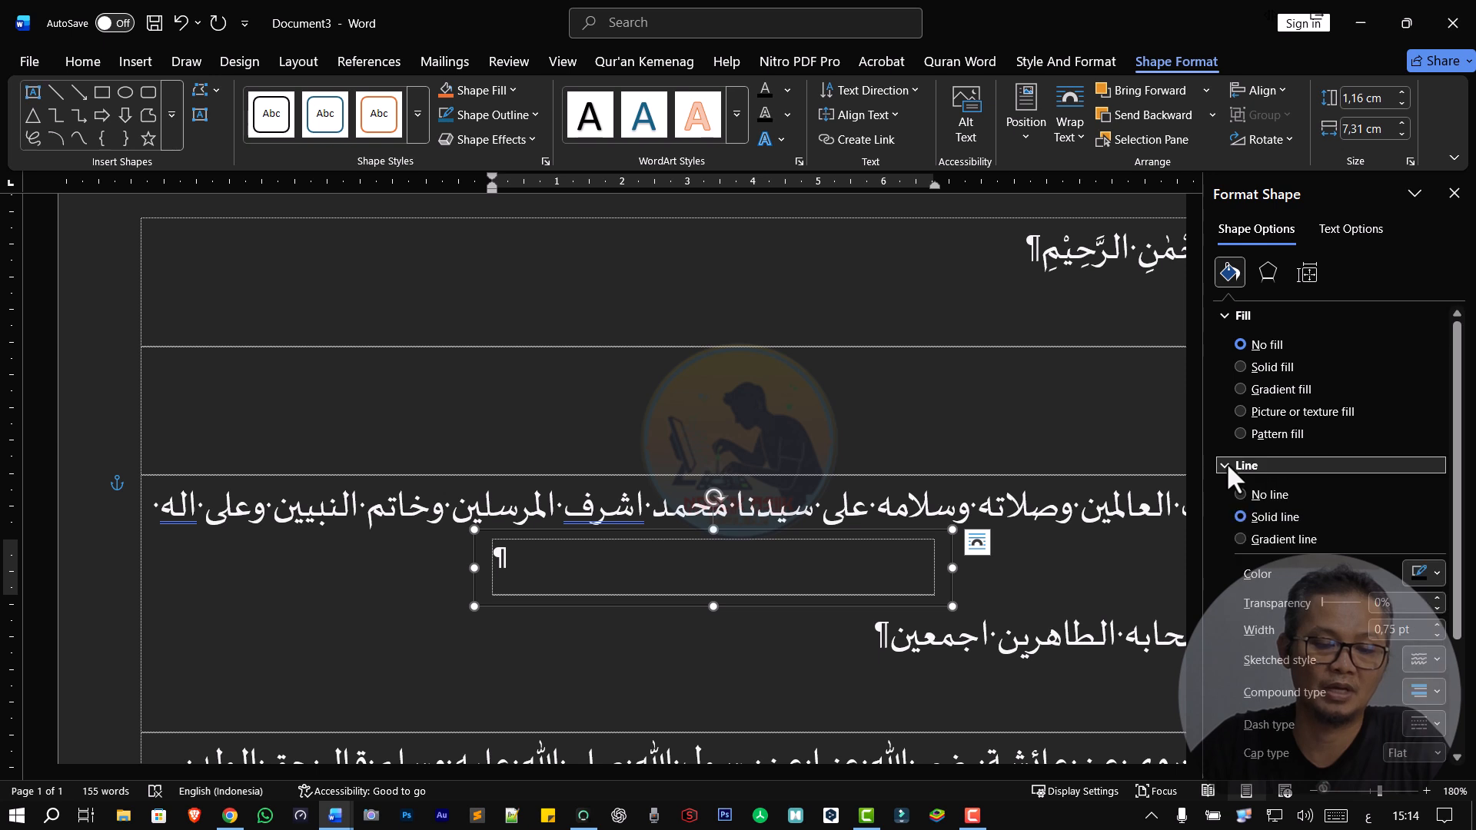
click(1243, 495)
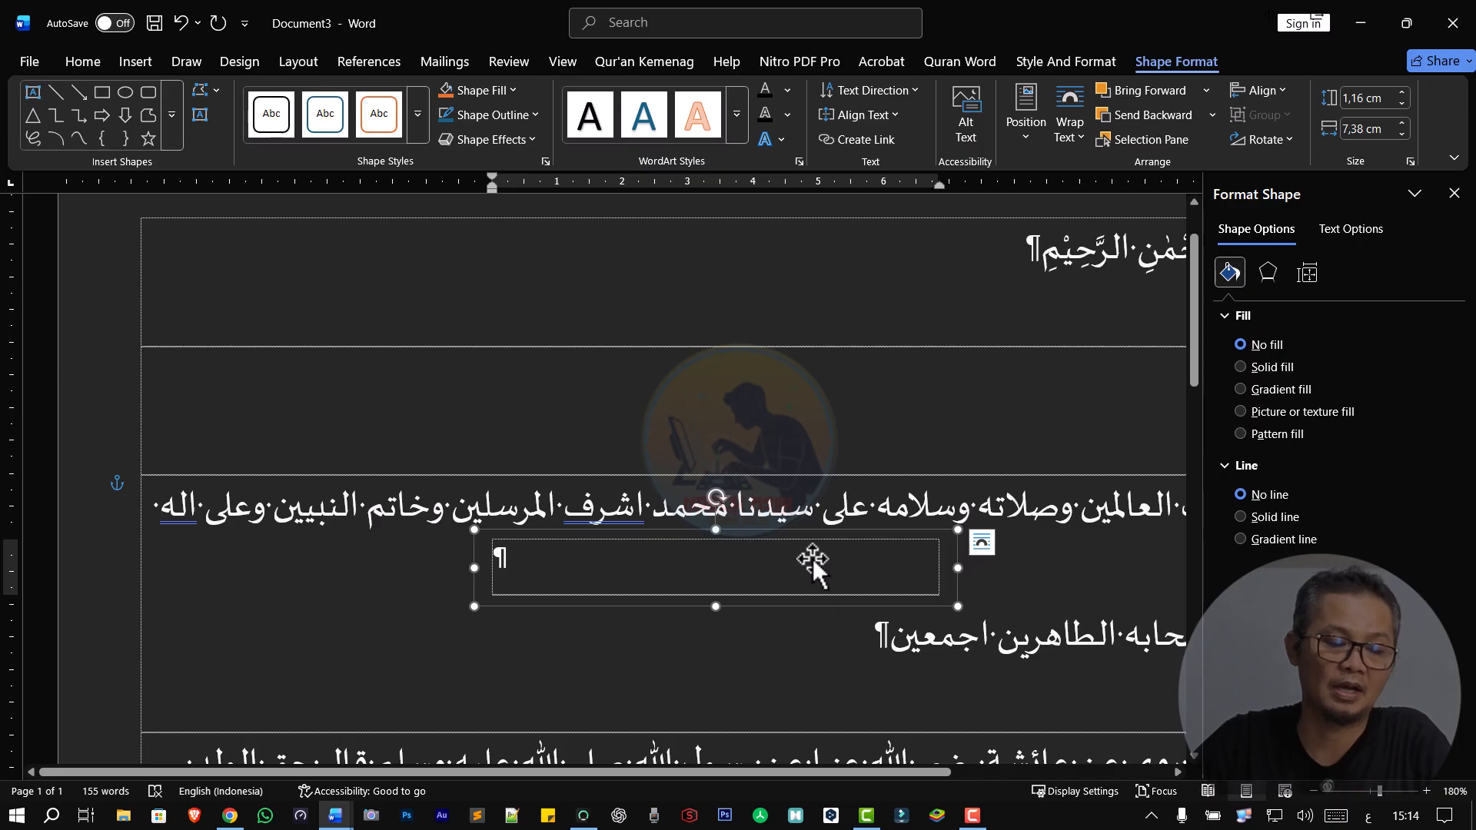
- Try the sample text سيبسيب in the transparent text box and undo it
text(سيبسيب)
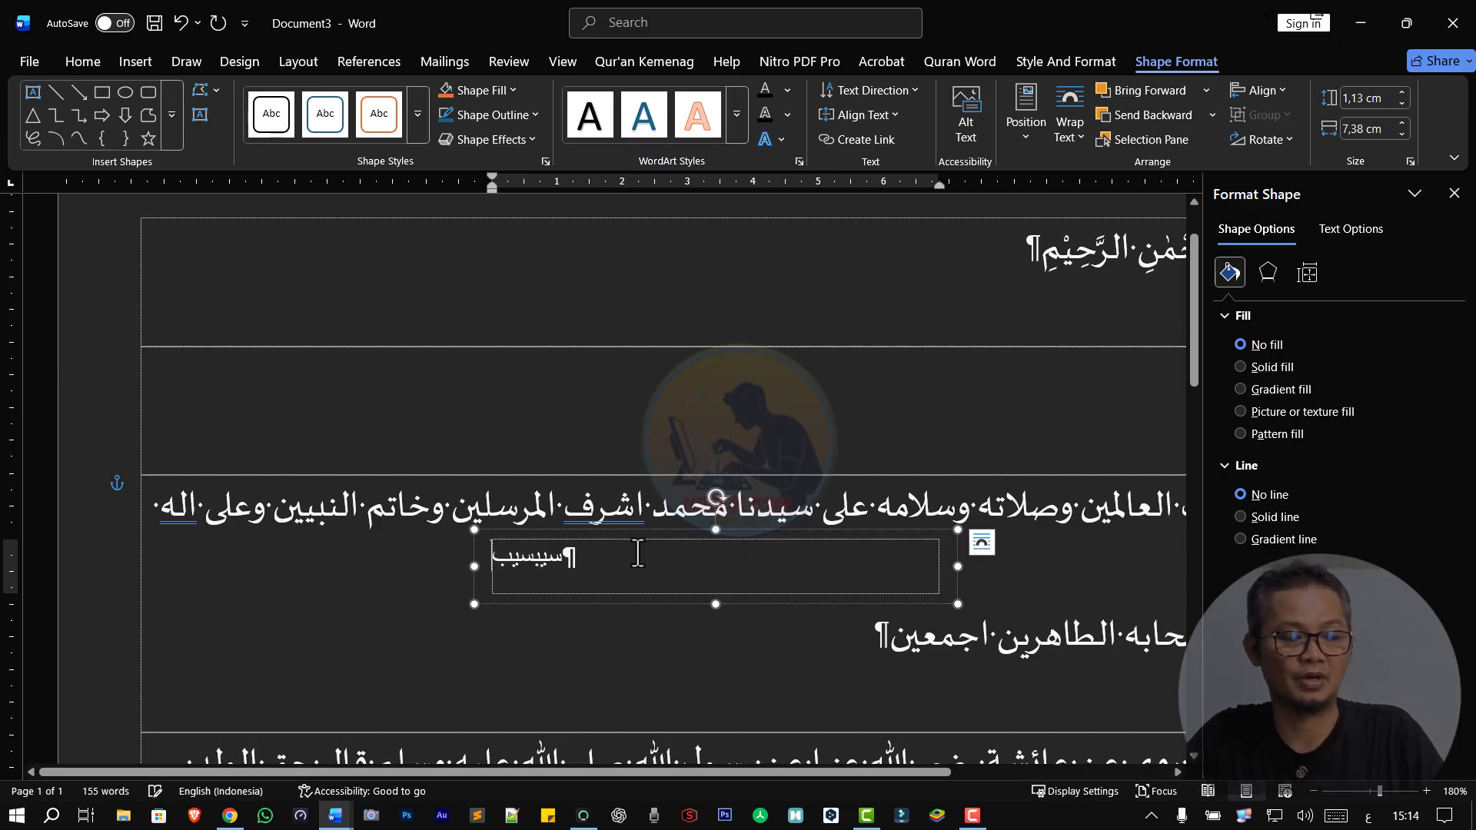
key(ctrl+z)
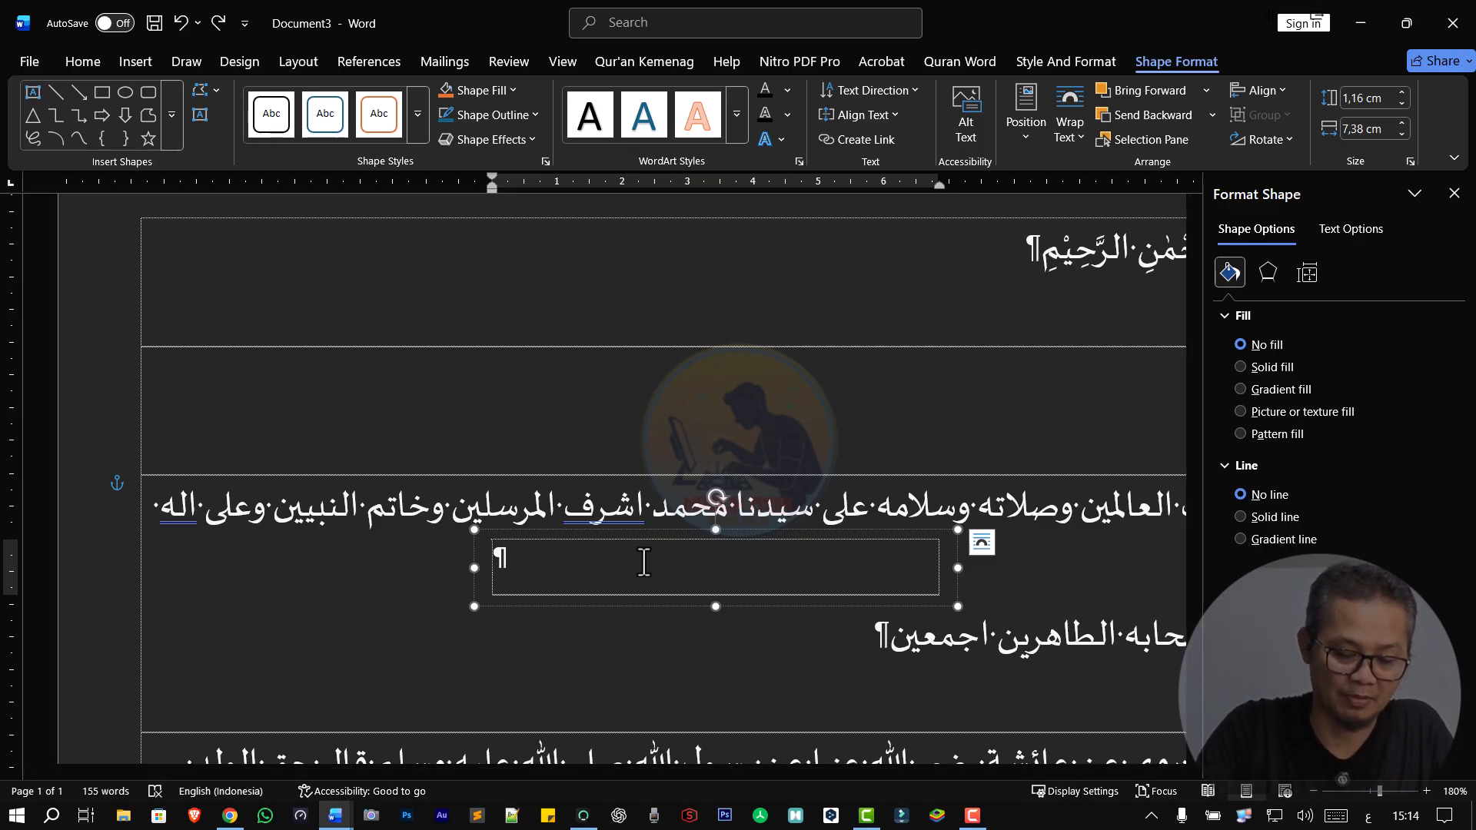
- Enter the word شيء in the transparent text box beneath the الحمد لله line
text(شي)
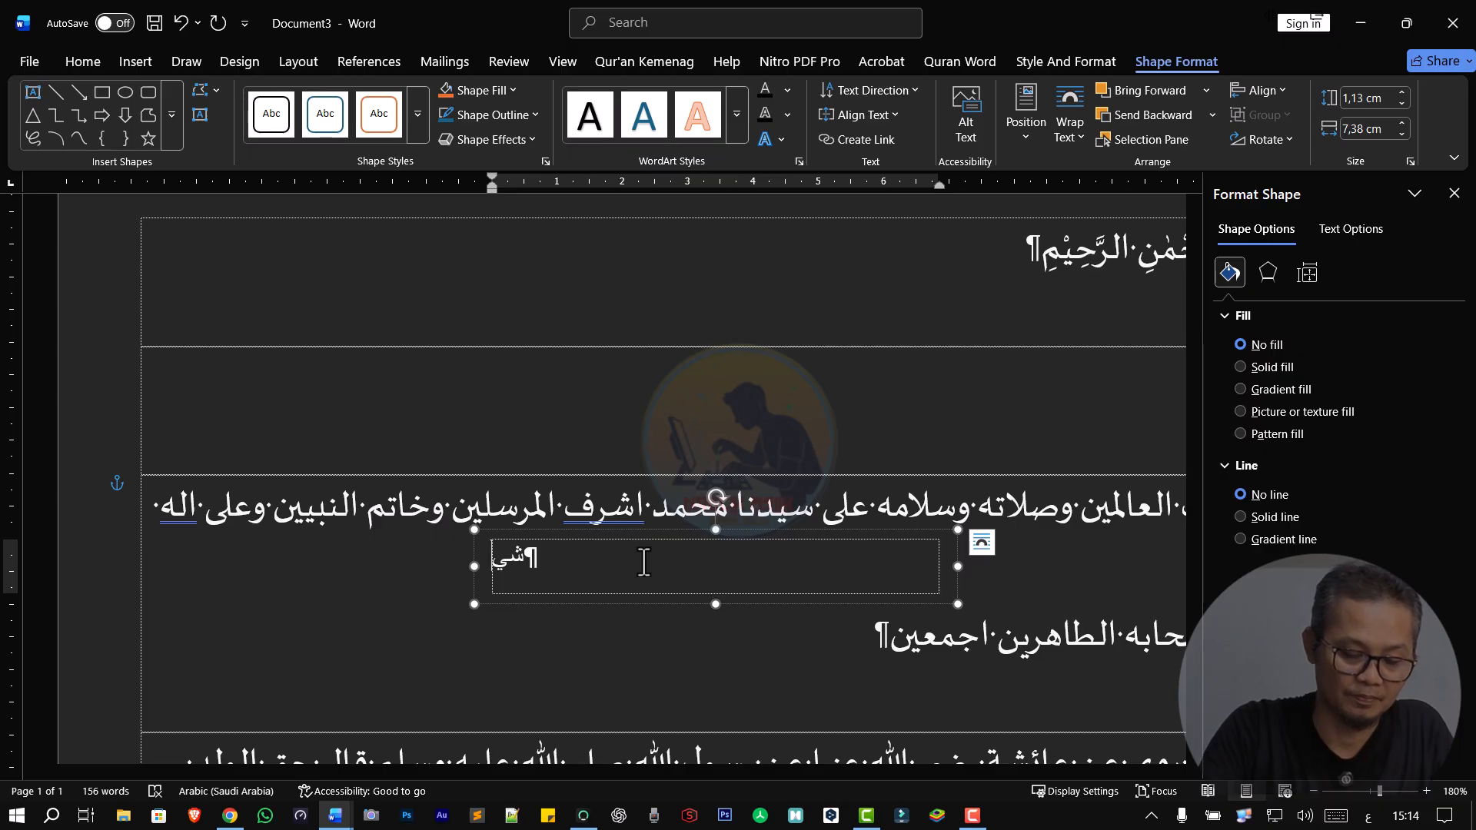
text(ء)
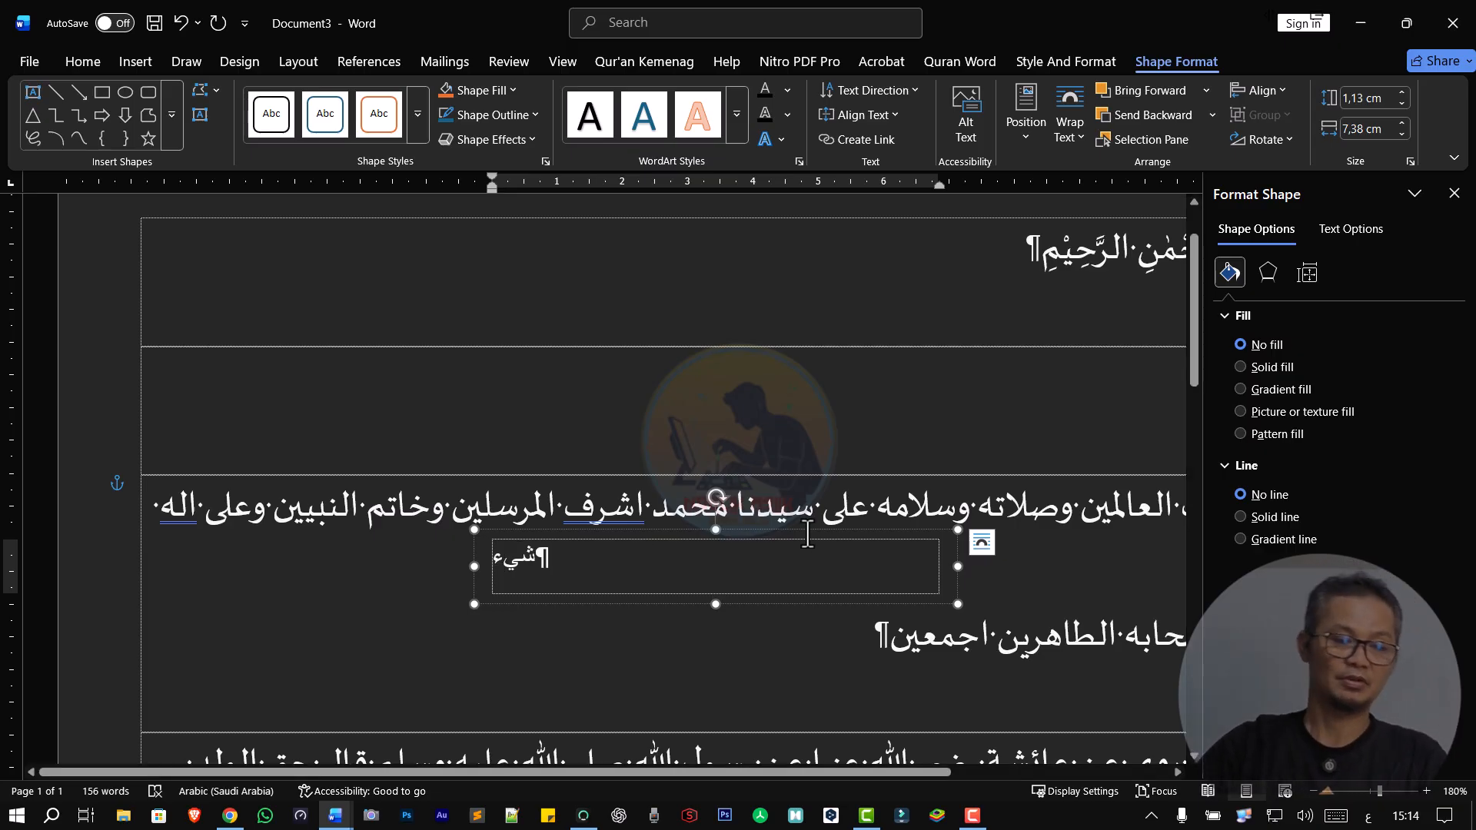
- Choose Horizontal text direction and Top vertical alignment in the text box's text layout options
right_click(958, 588)
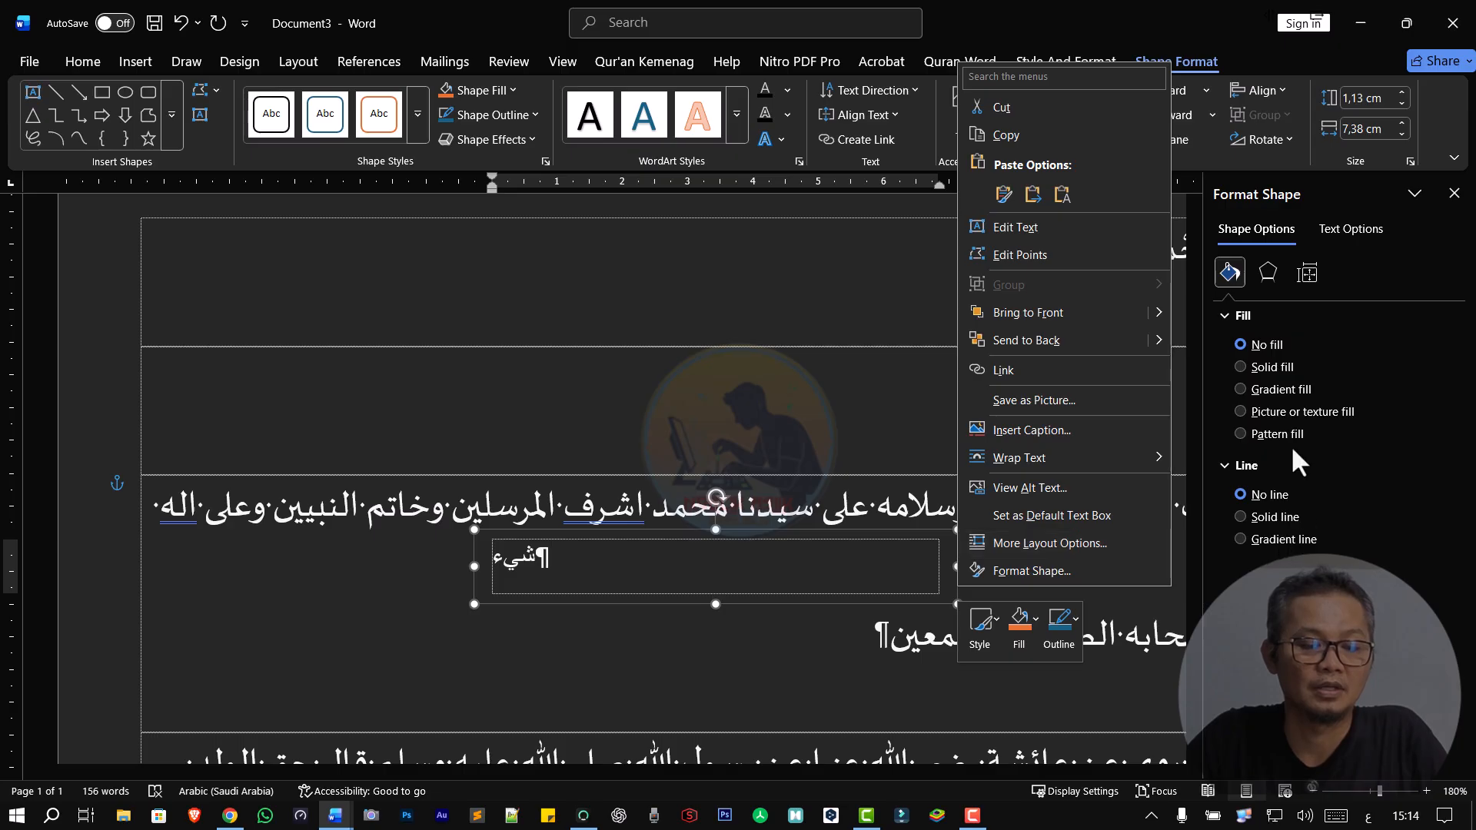
click(1345, 229)
click(1345, 228)
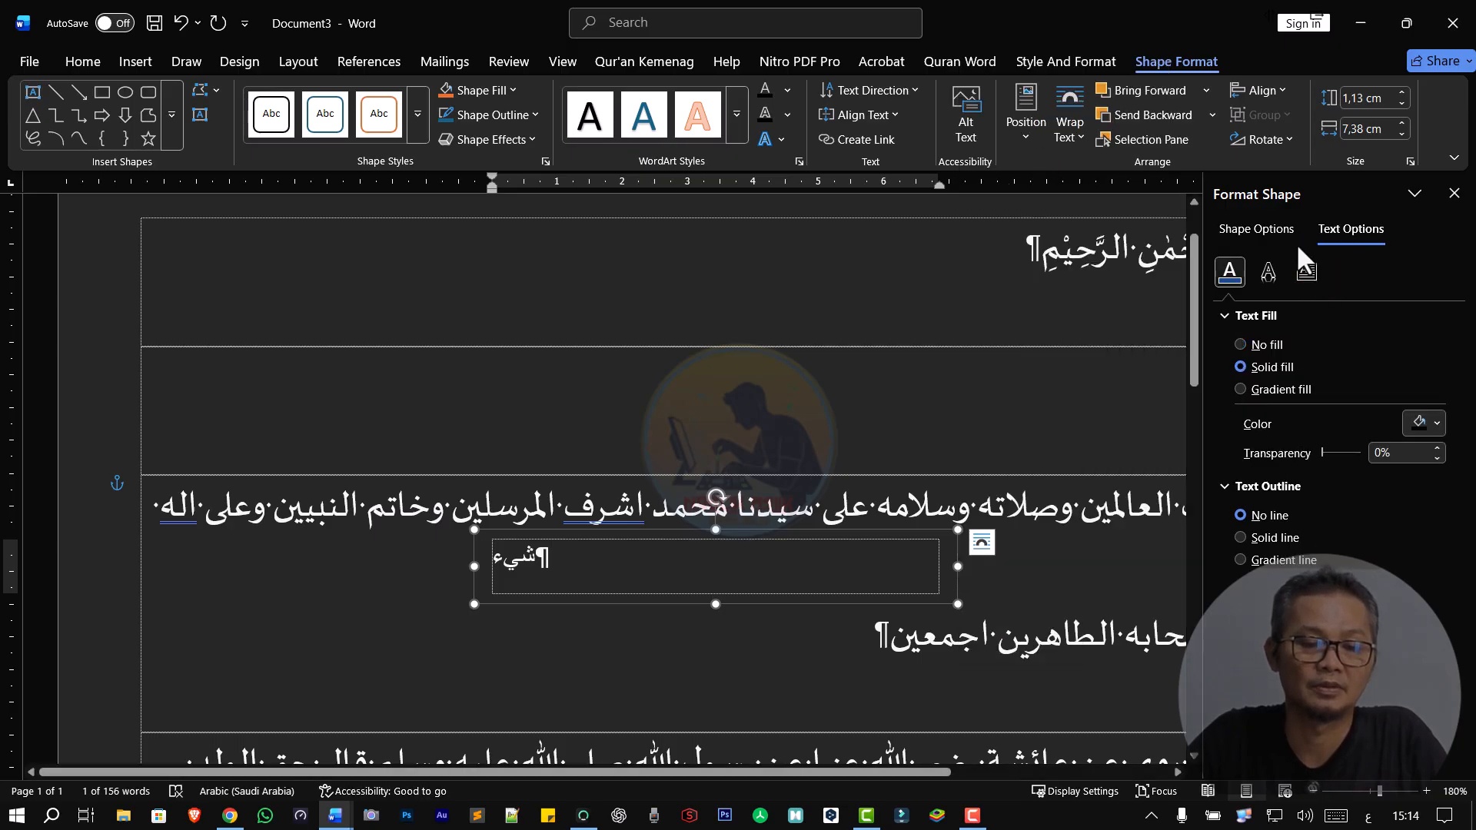
click(1305, 275)
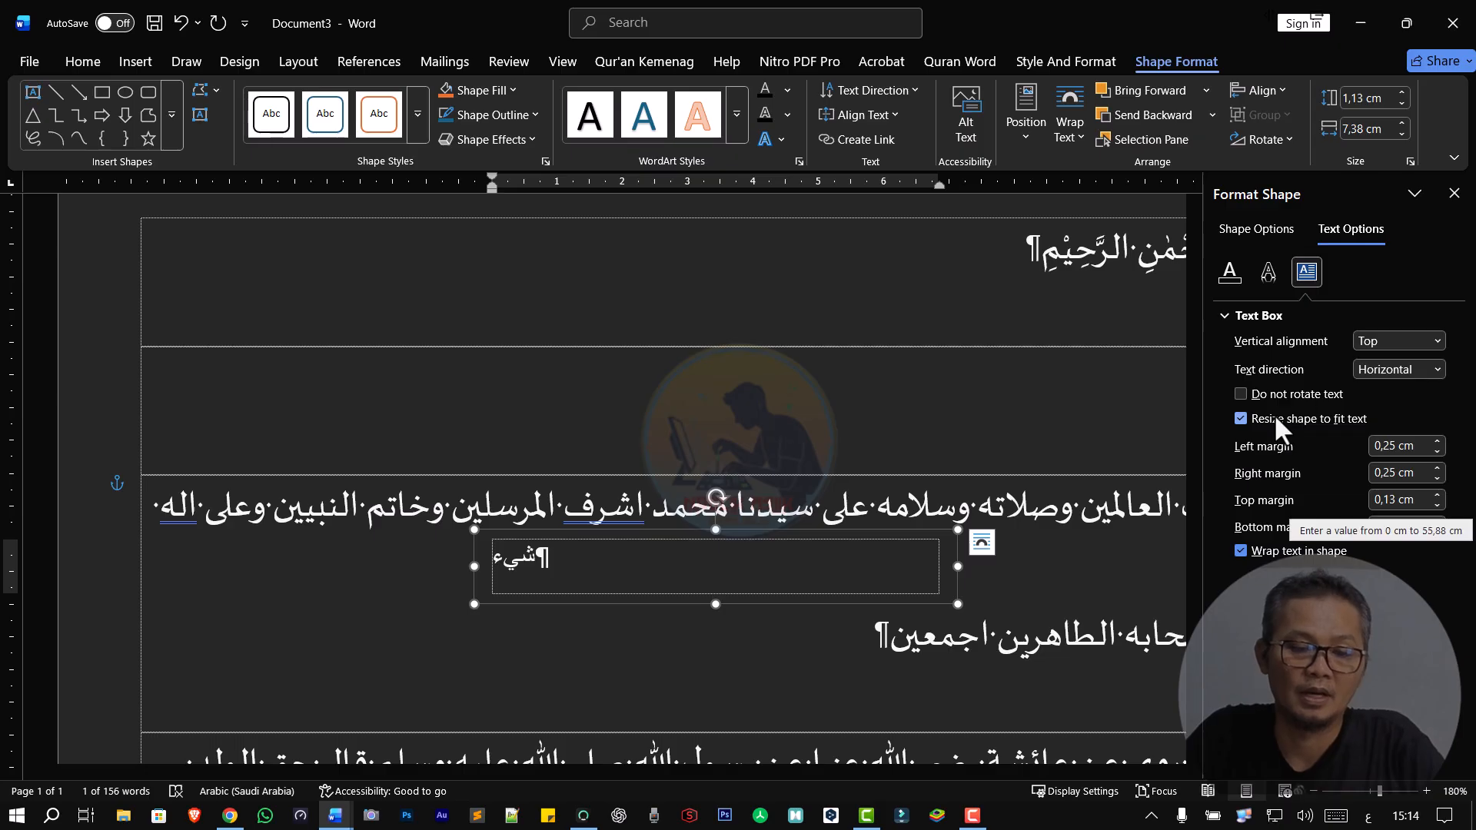
click(1423, 372)
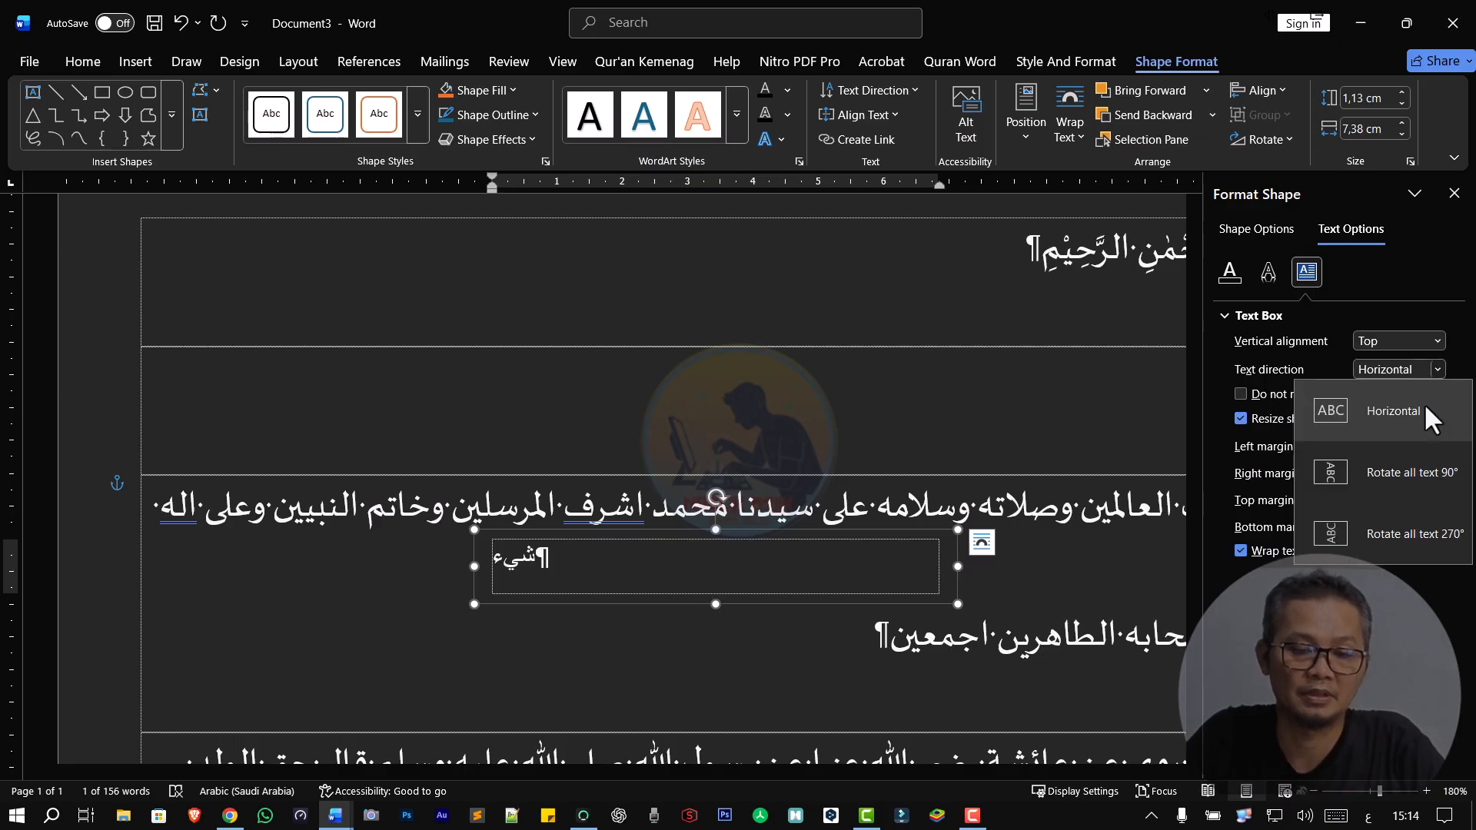
click(1419, 419)
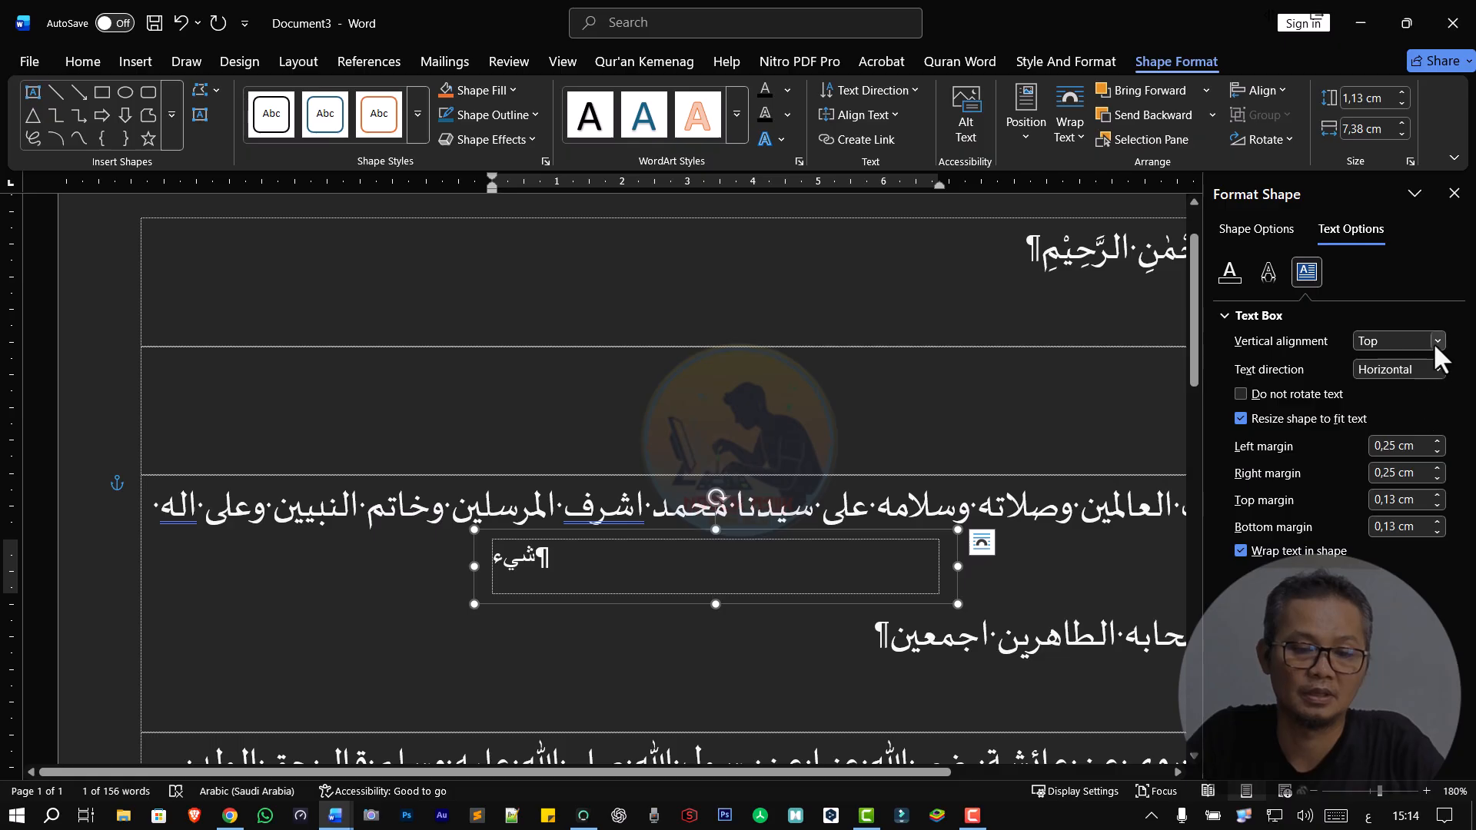
click(1435, 342)
click(1437, 381)
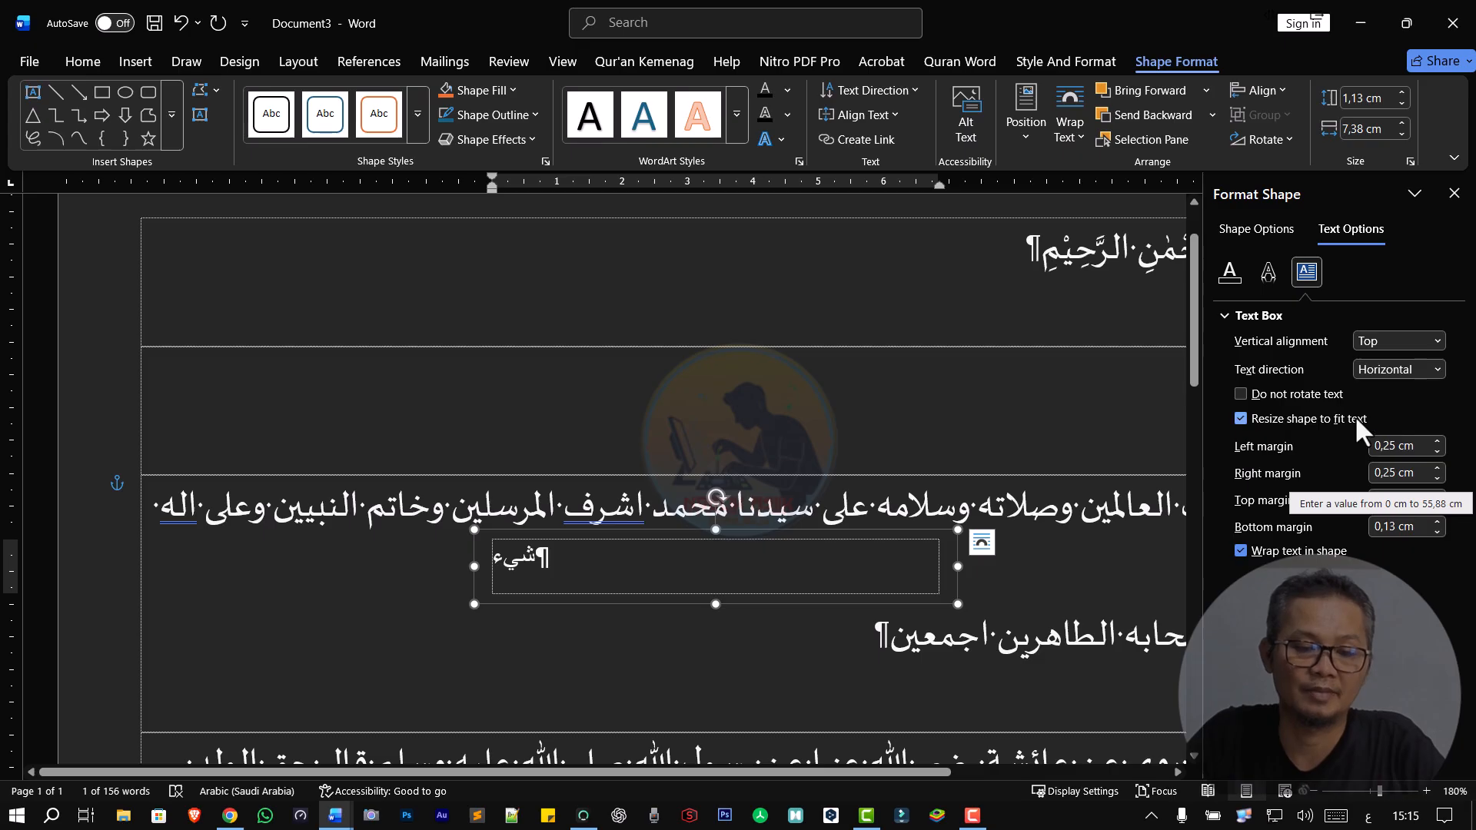
- Set the text box's left, right, top and bottom internal margins to 0 cm
click(1436, 450)
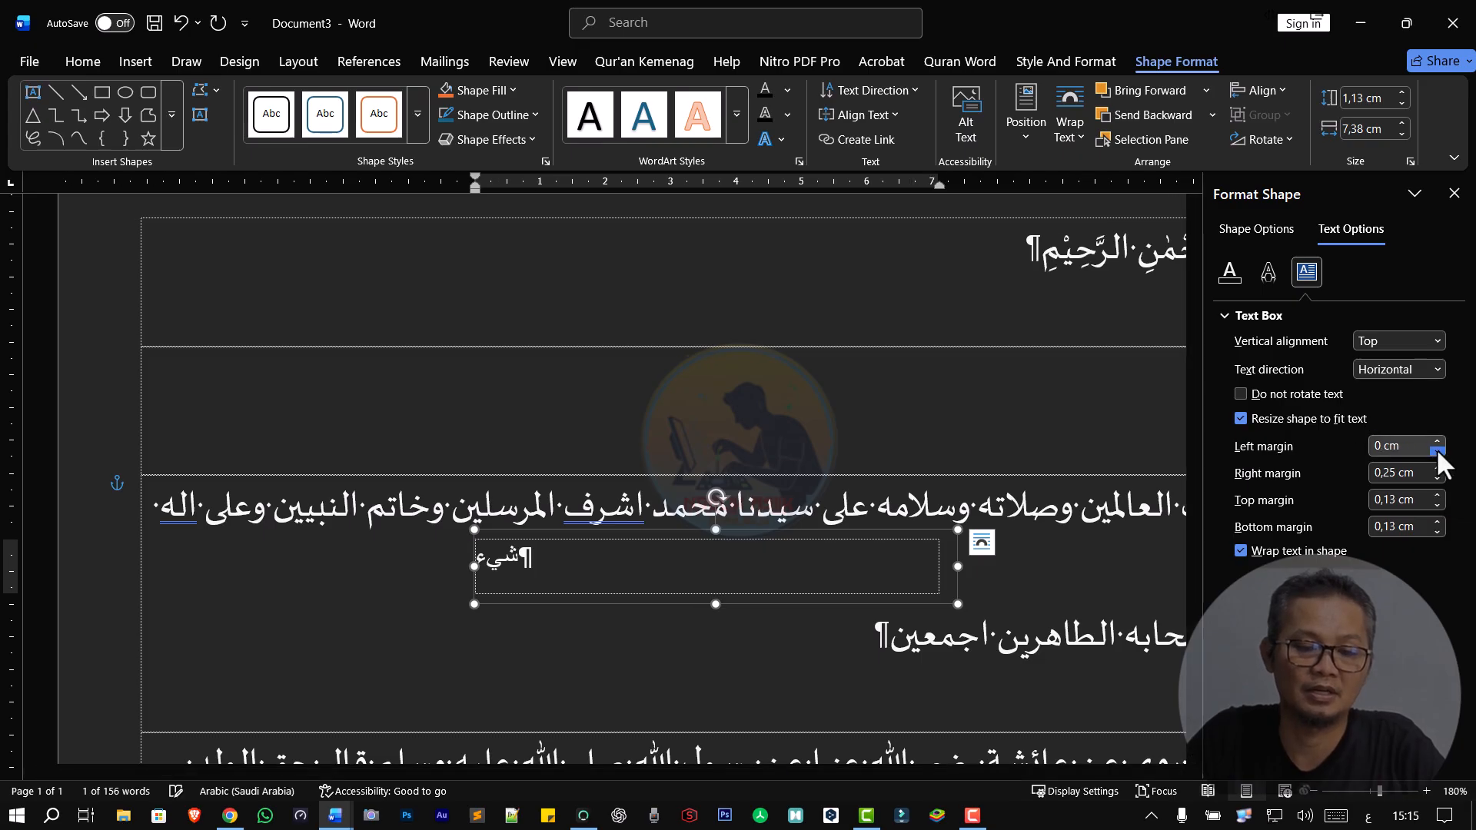
click(1436, 451)
click(1437, 477)
click(1437, 477)
click(1437, 477)
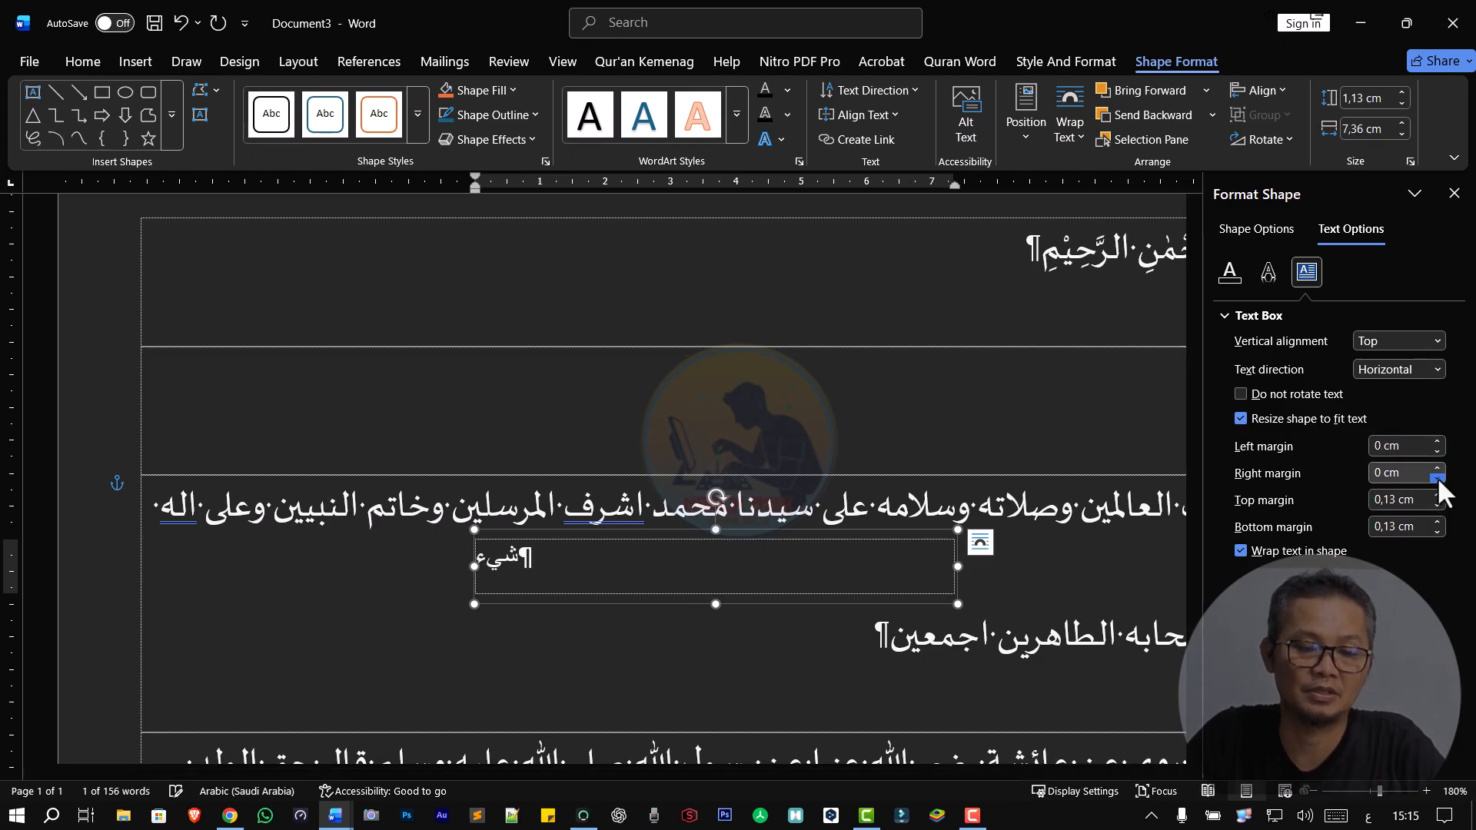
click(1437, 494)
click(1437, 504)
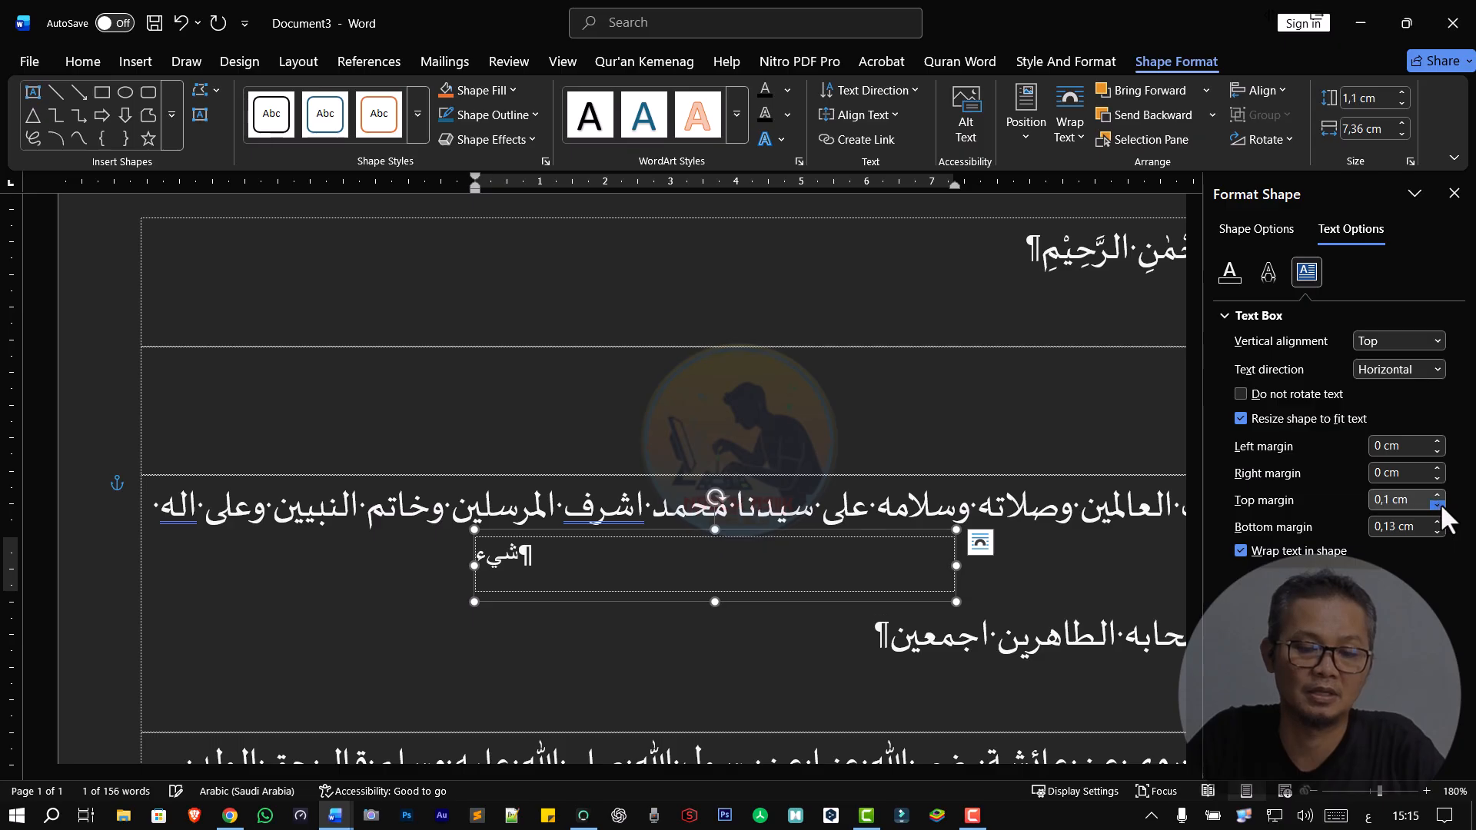
click(1437, 504)
click(1437, 532)
click(1437, 533)
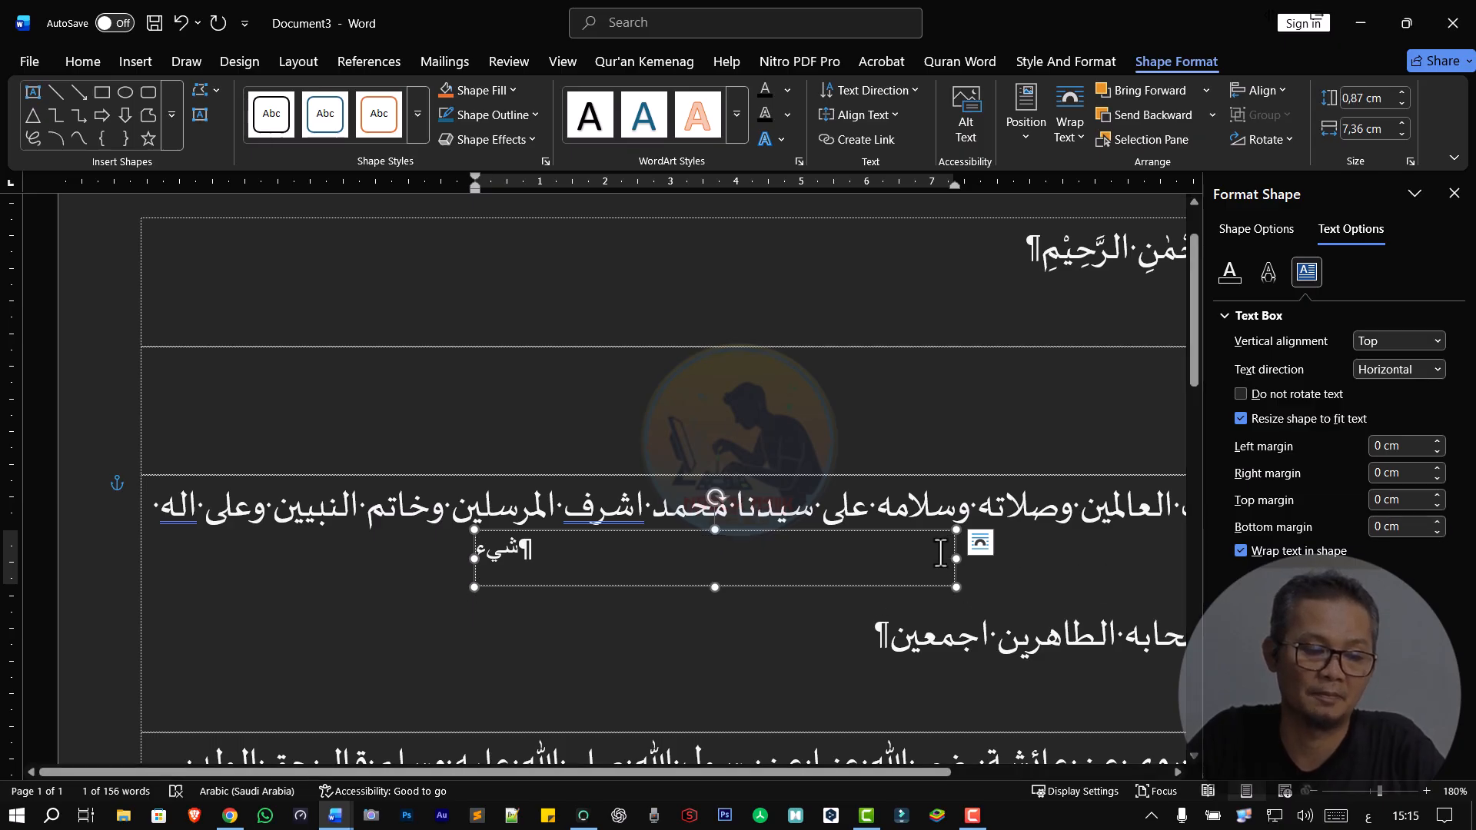
- Make the text box's text run right-to-left and change its font to Sakkal Majalla
click(83, 62)
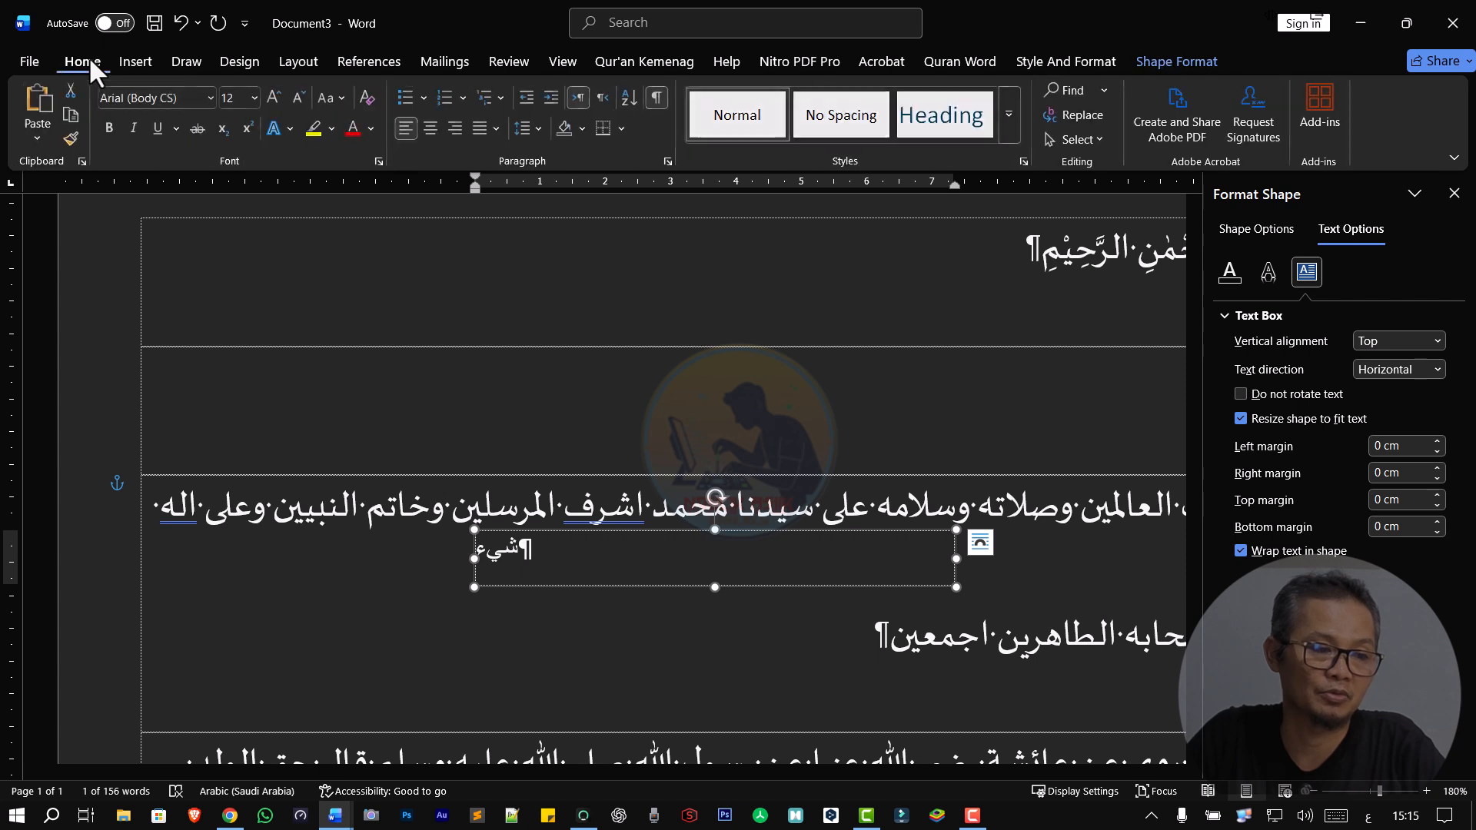
click(604, 98)
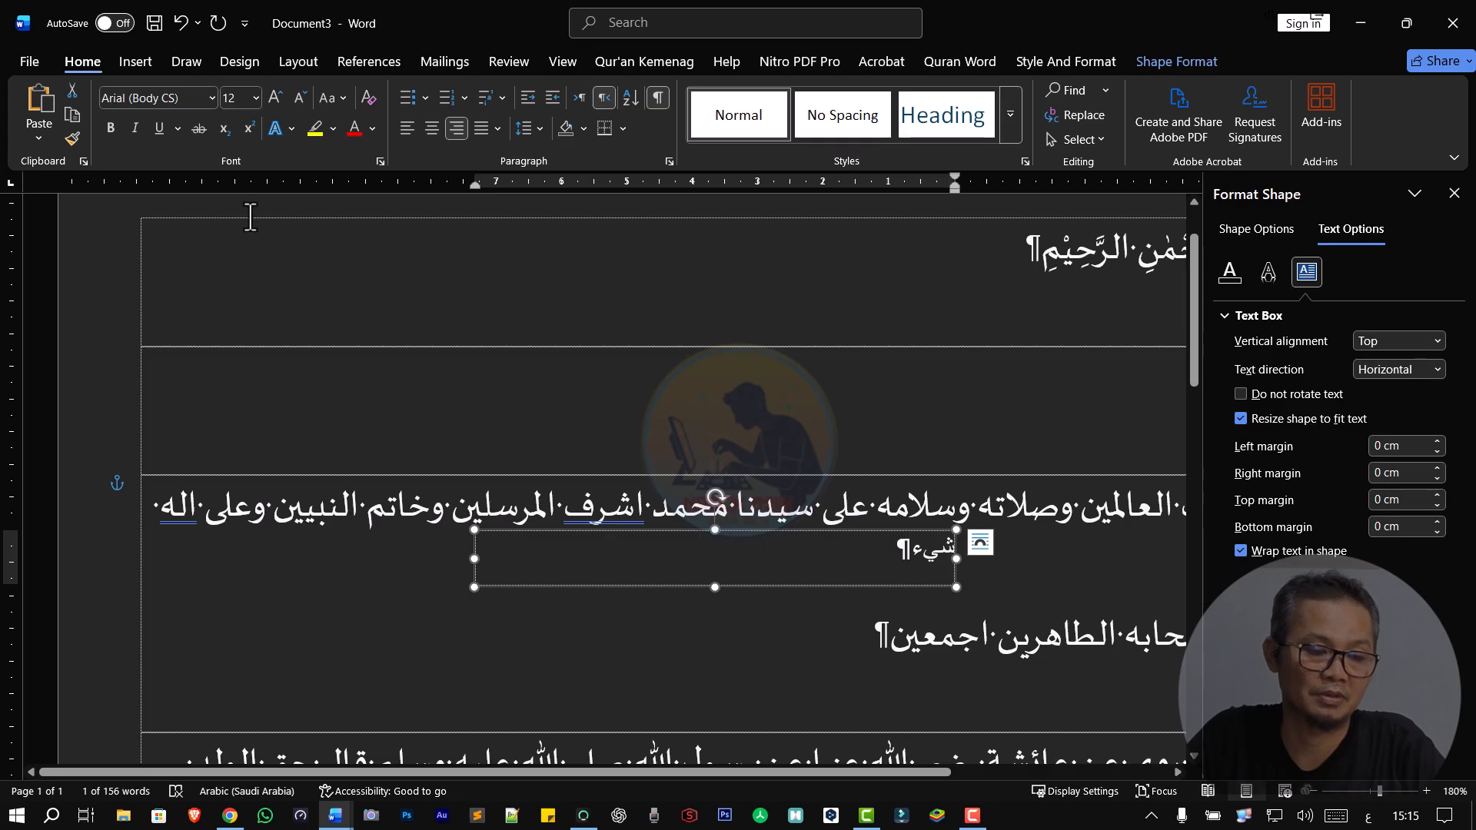
triple_click(681, 566)
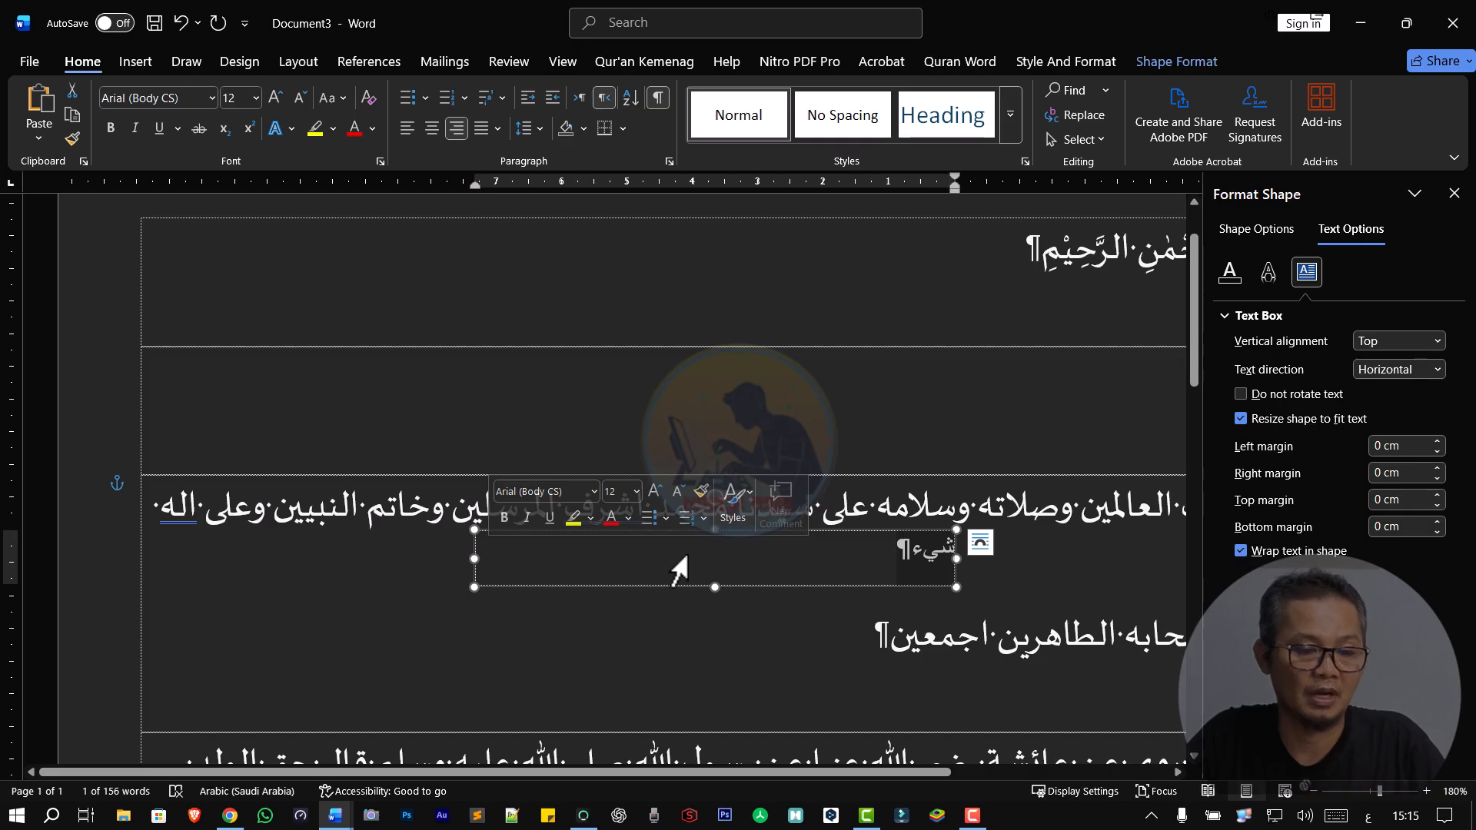
click(214, 97)
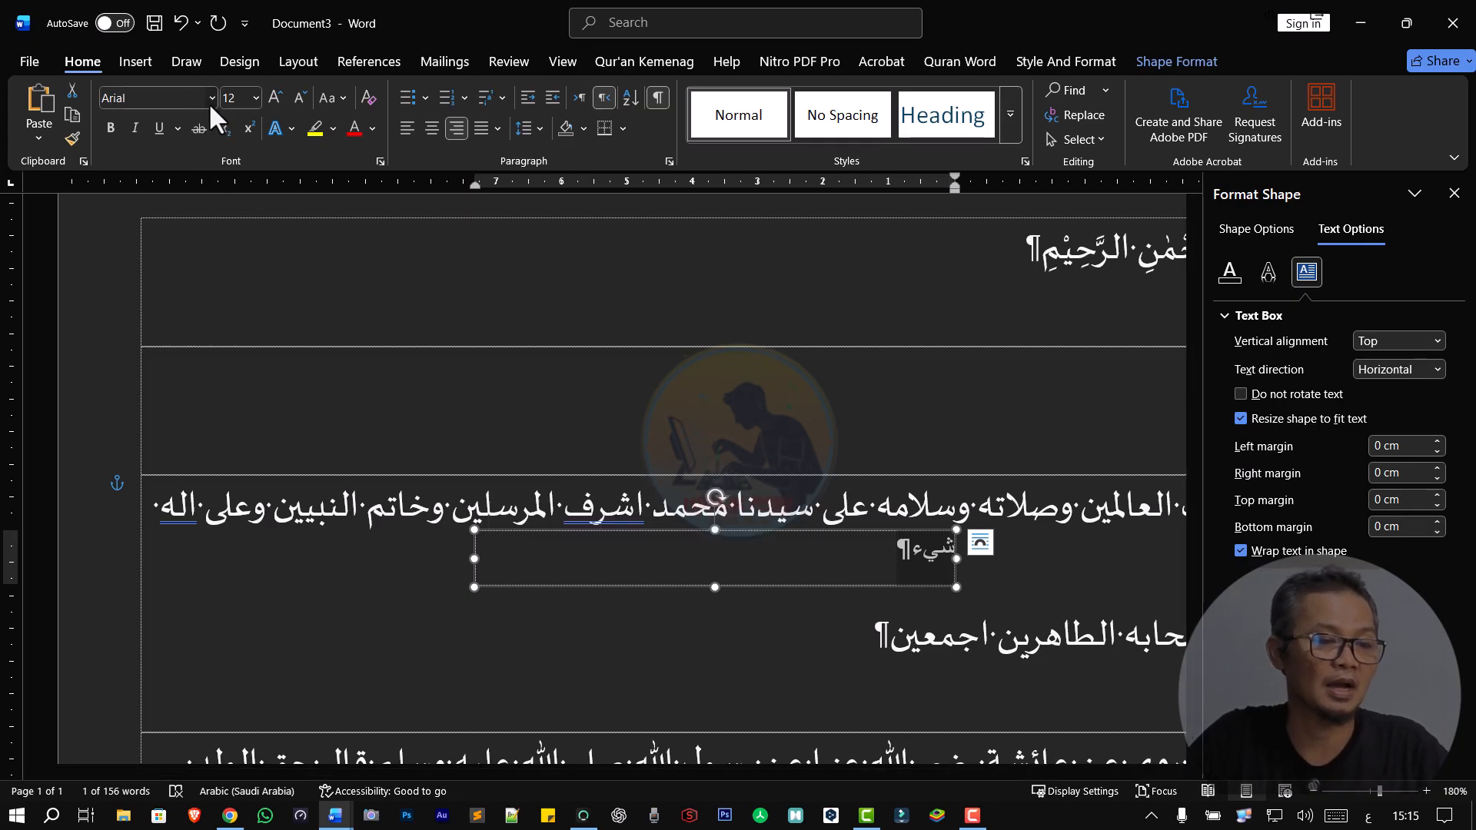
click(164, 97)
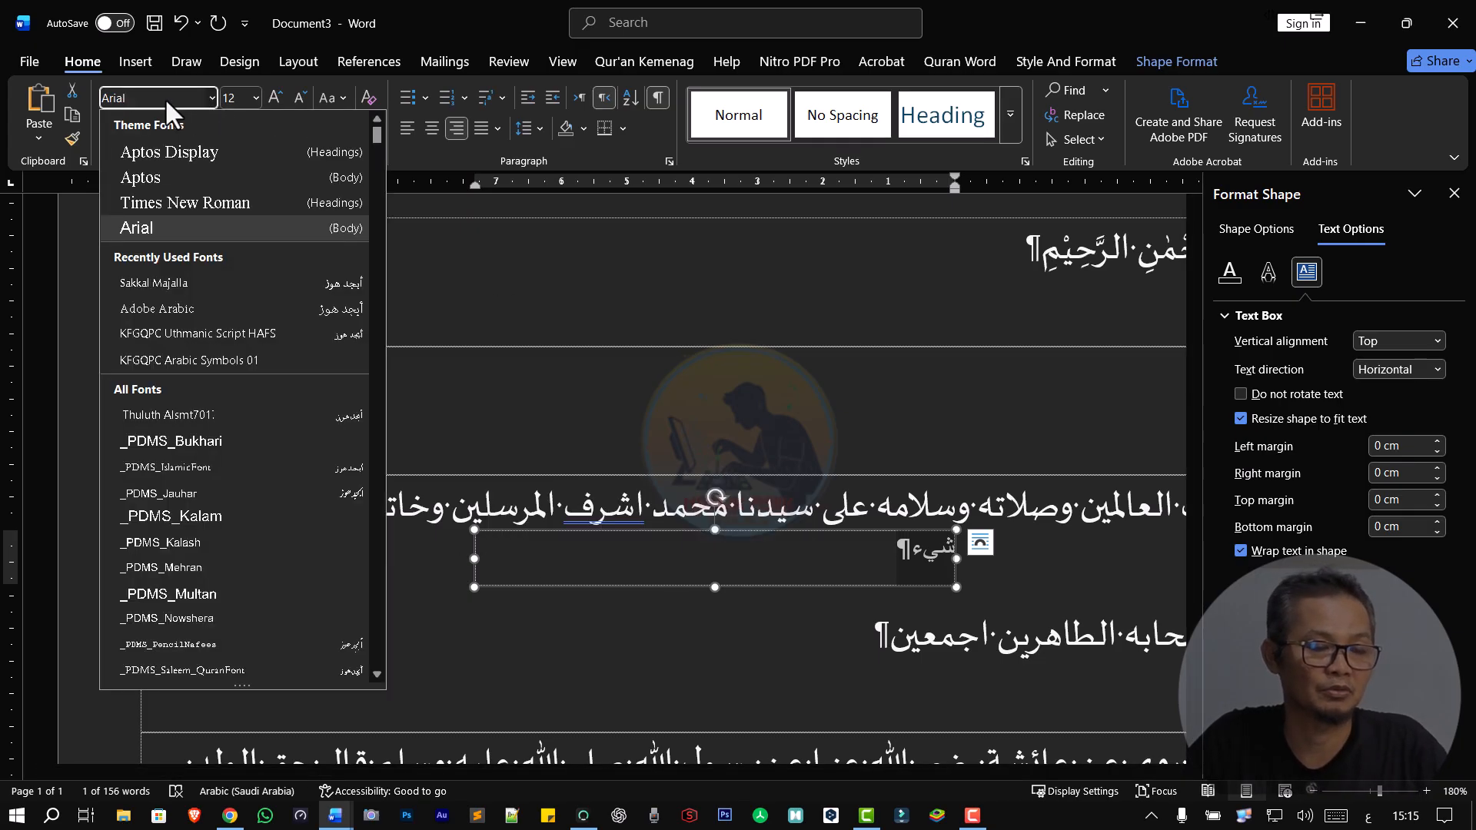
click(167, 283)
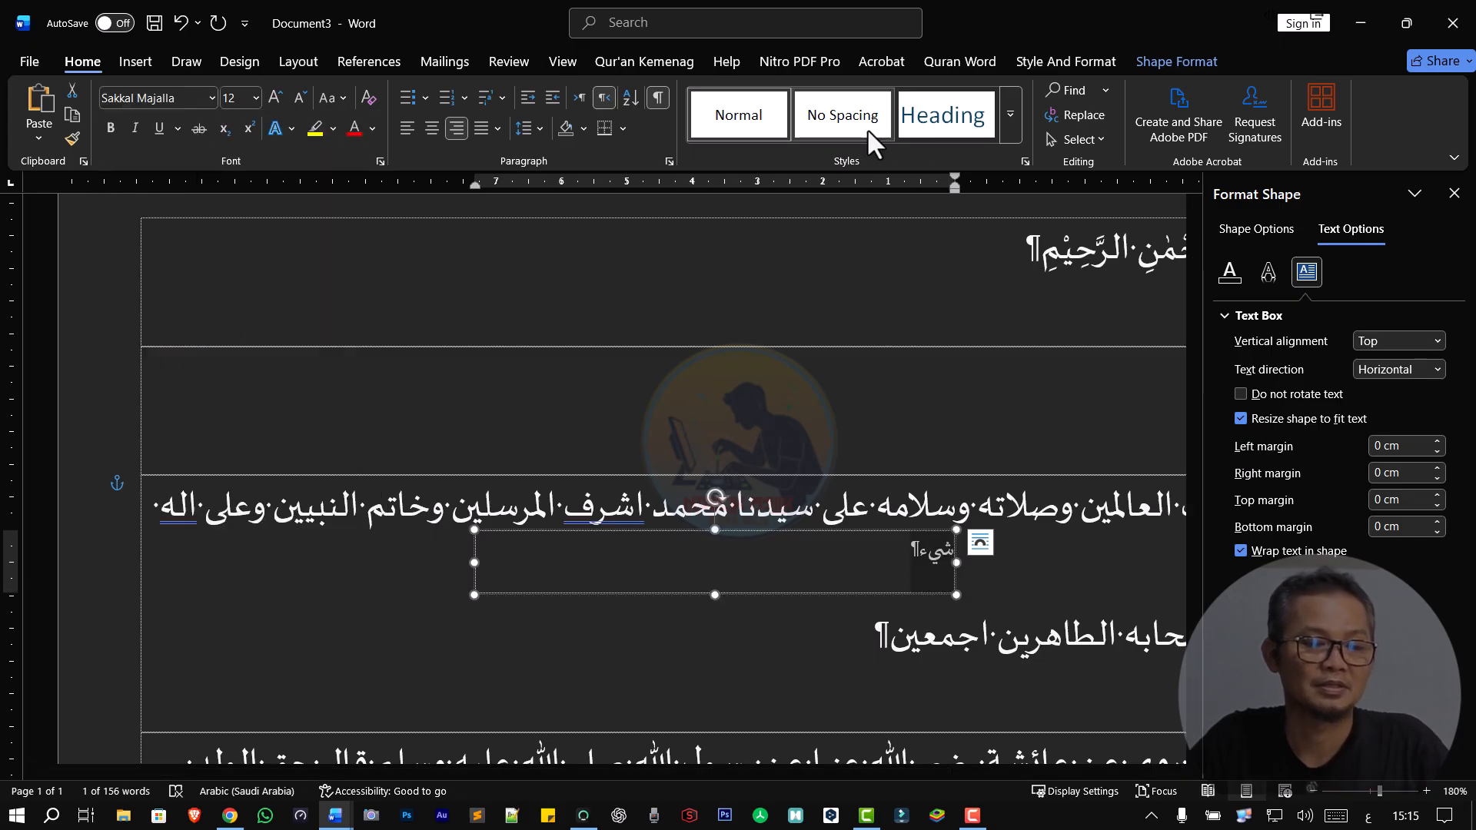
- Apply the No Spacing style to the word شيء and format it in Sakkal Majalla at size 11
click(838, 120)
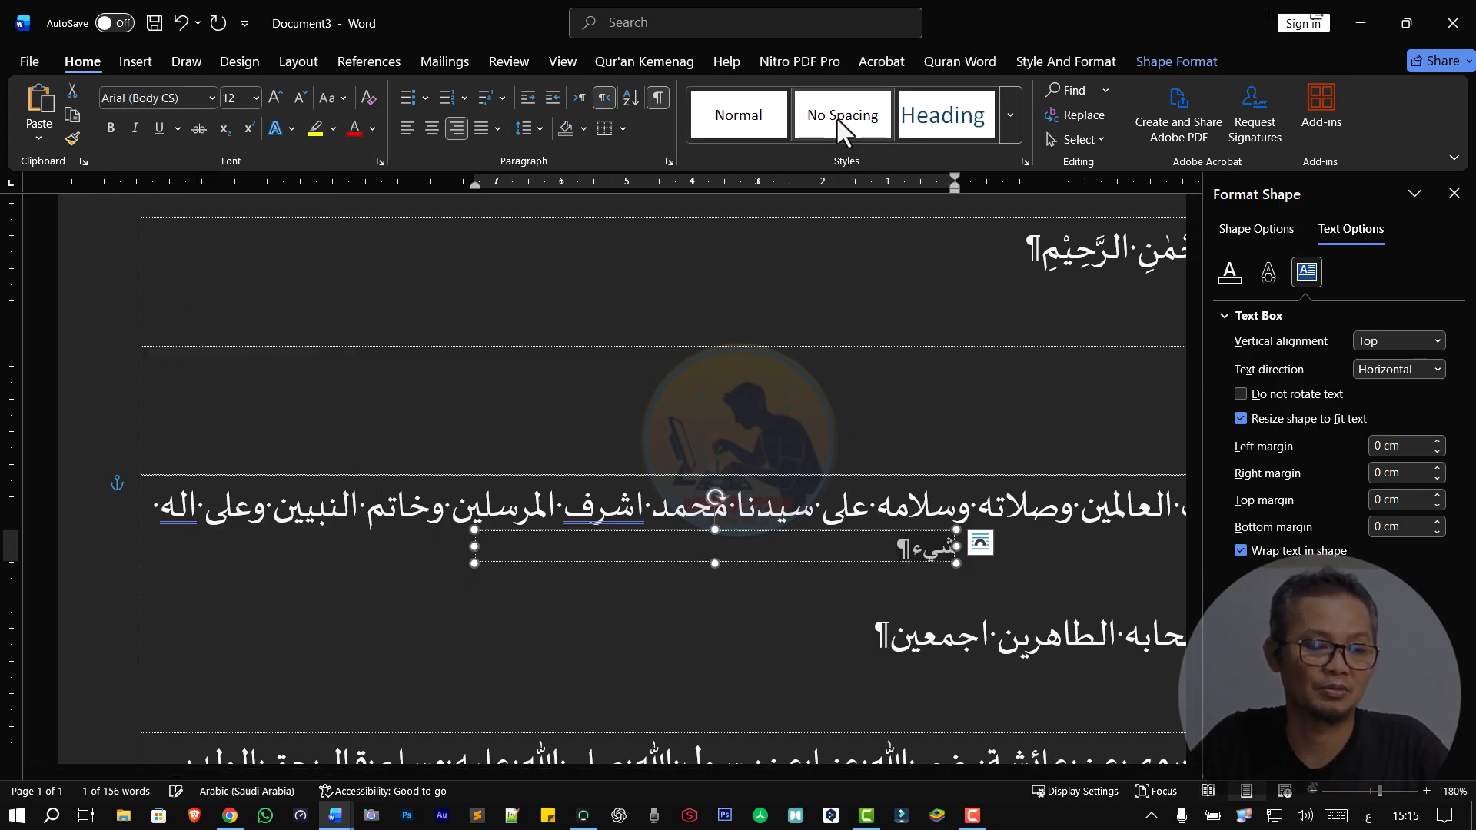
click(206, 98)
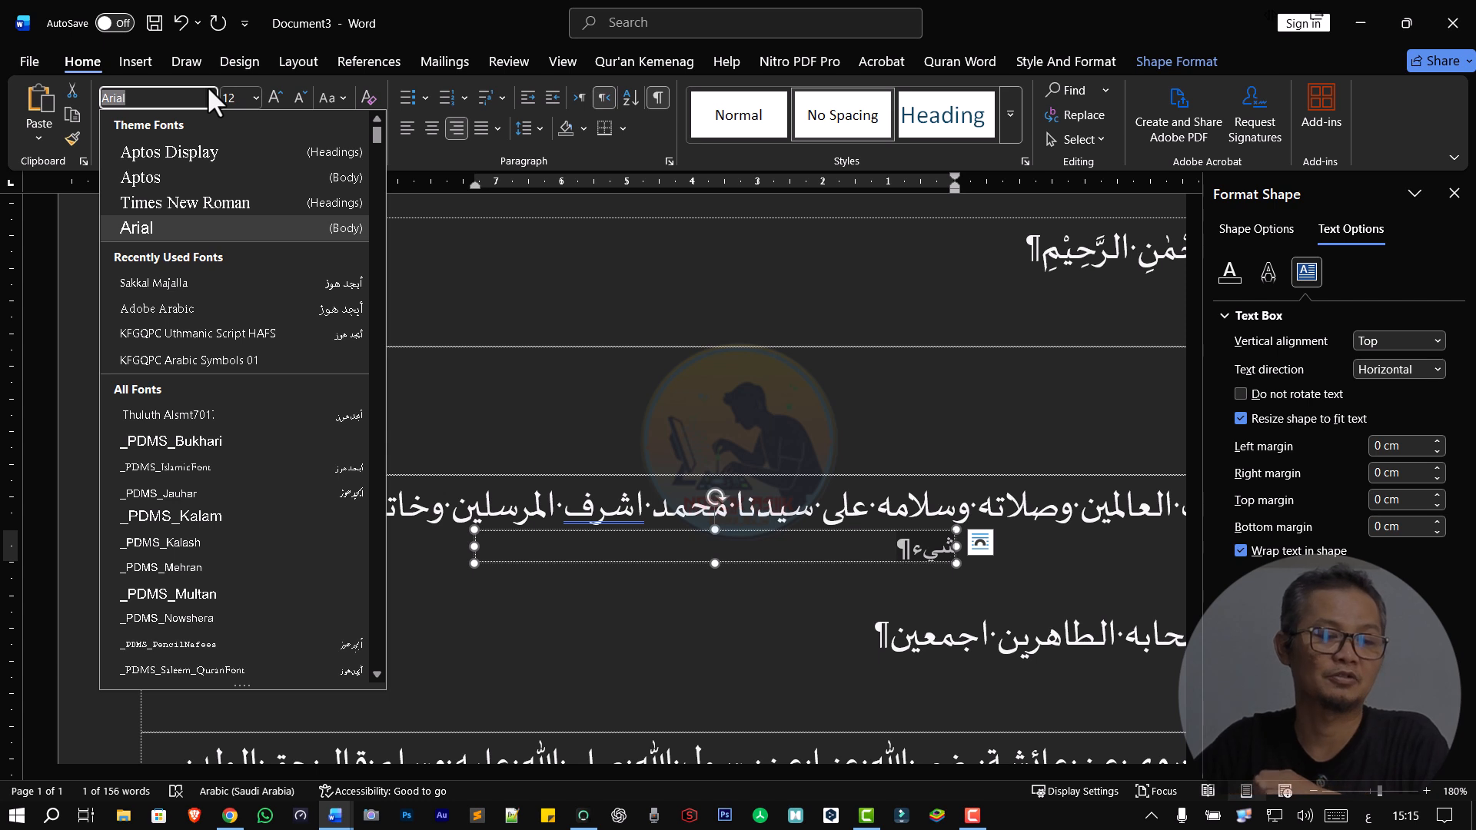
click(215, 282)
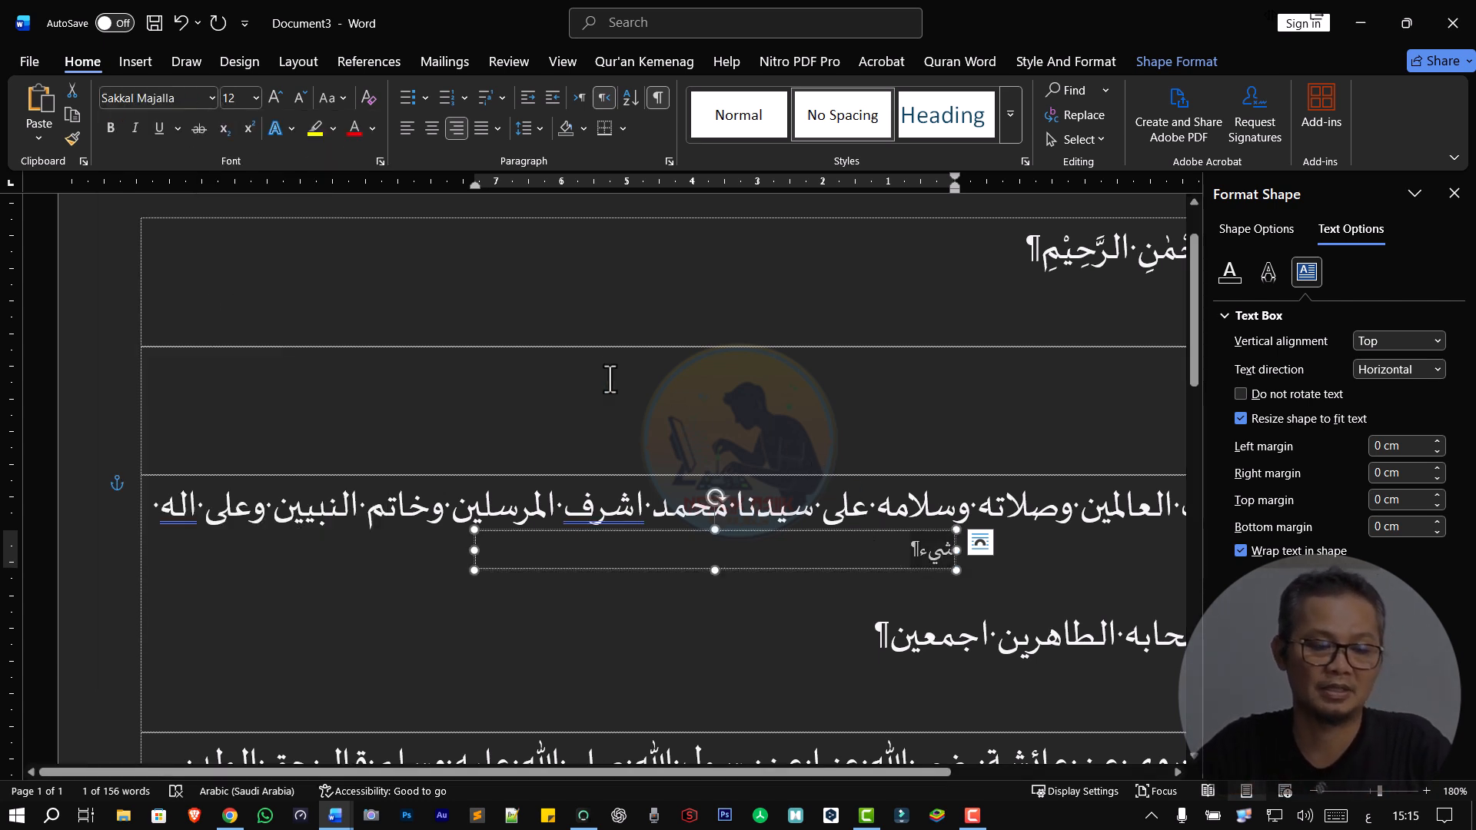
click(294, 98)
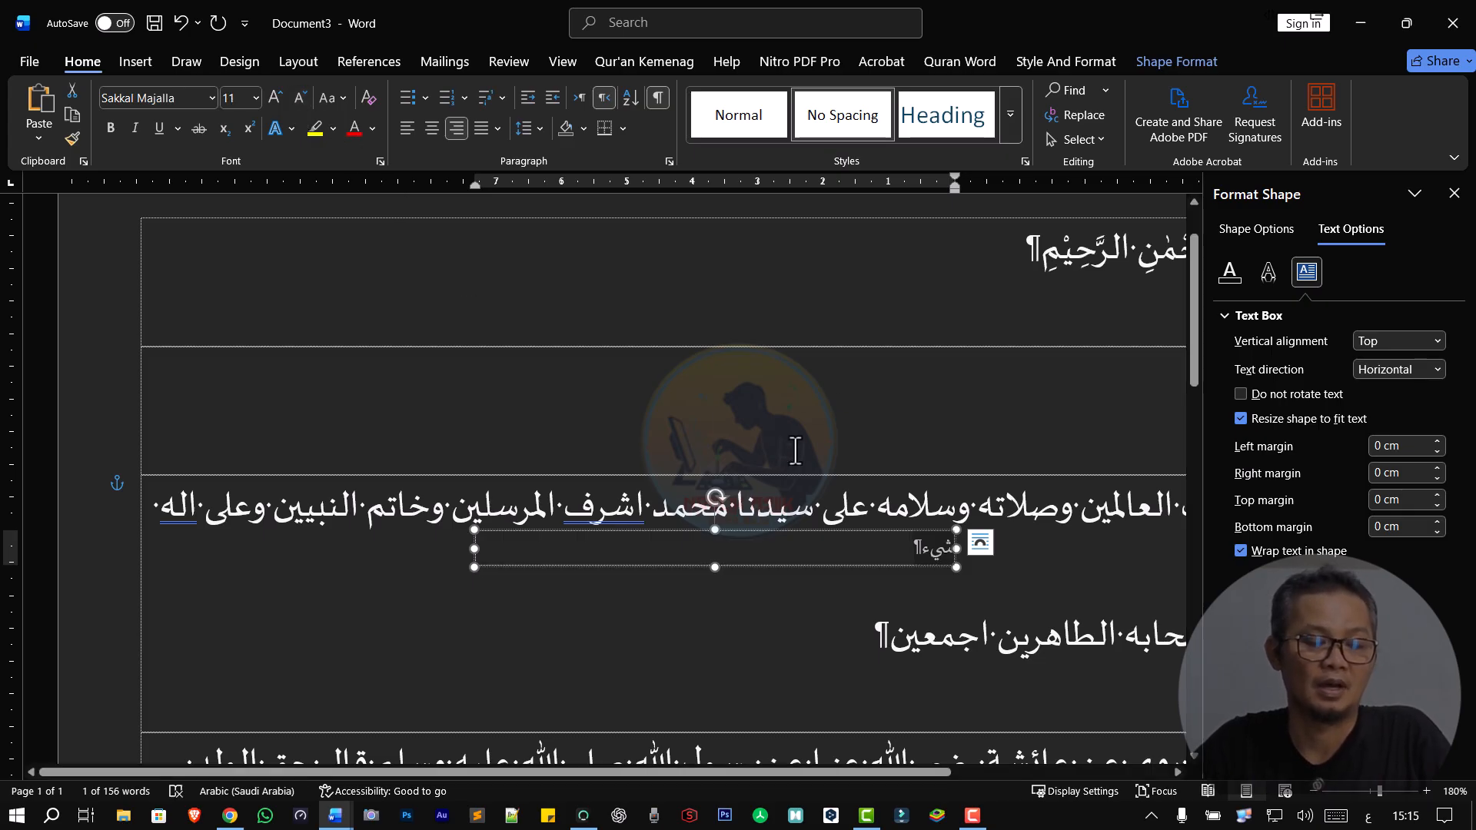
- Create a new paragraph style named Terjemah AR from the formatting of the text box's word
click(1007, 136)
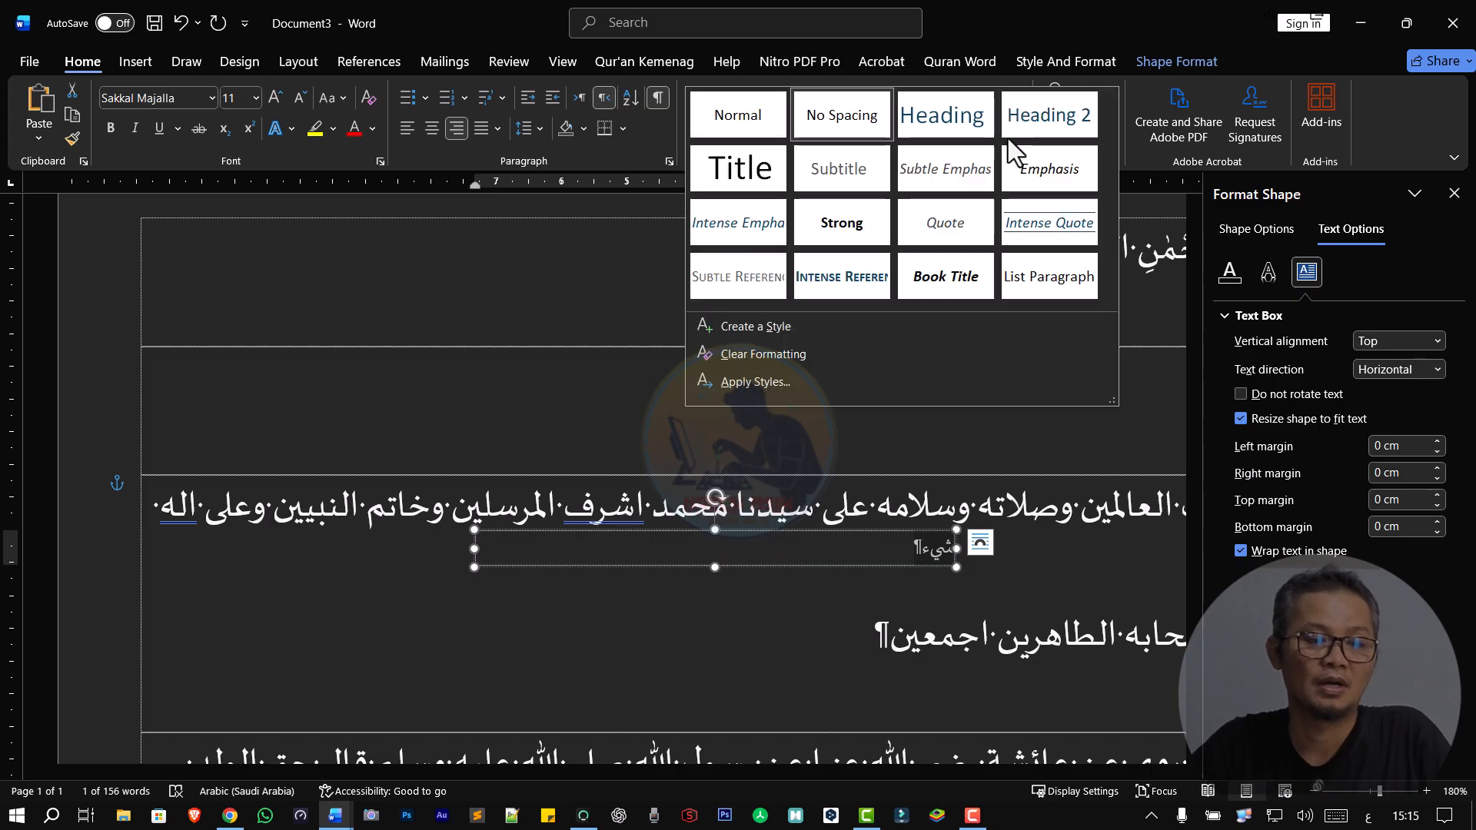
click(759, 326)
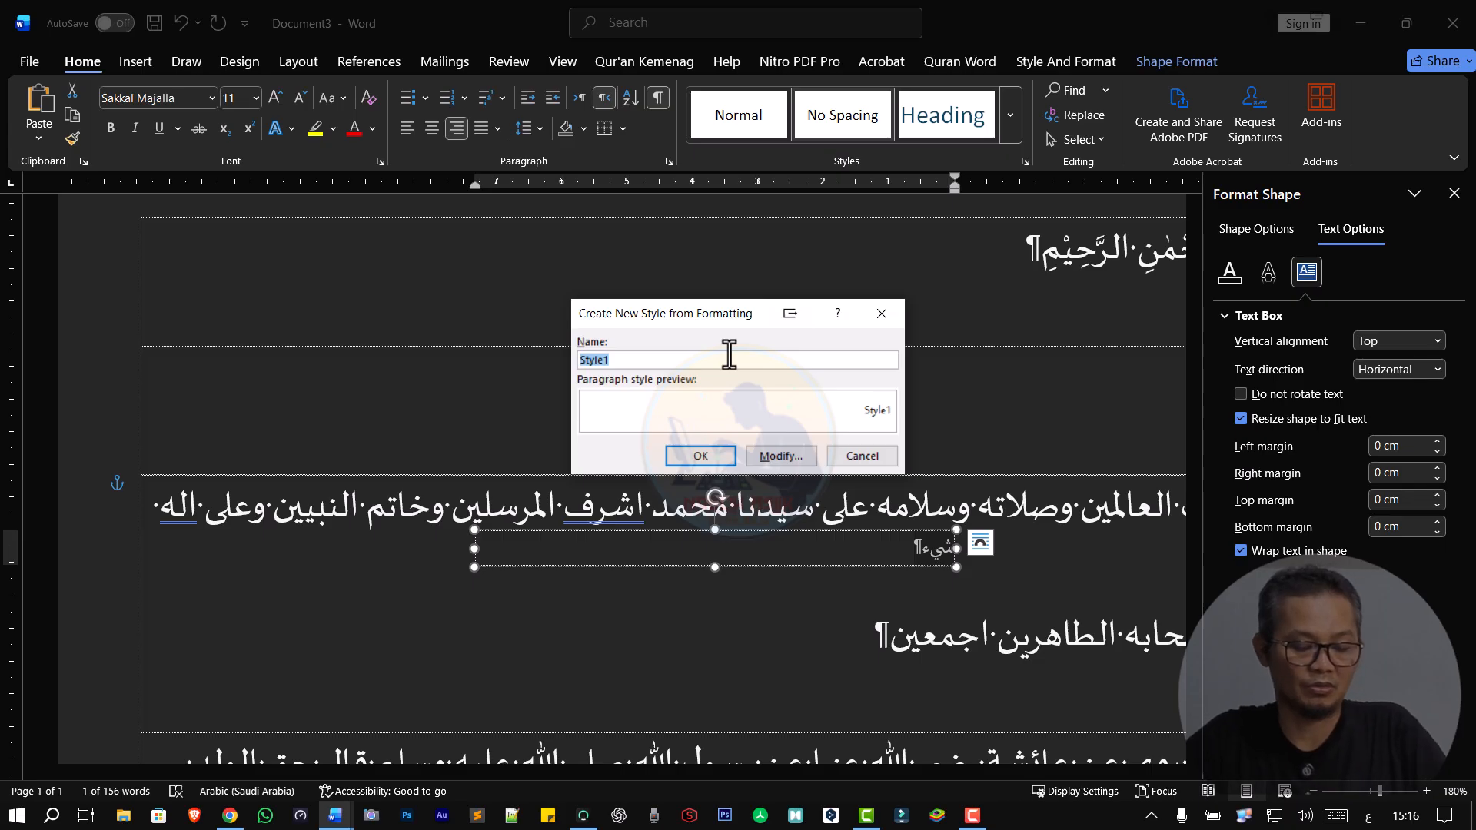
text(فتق)
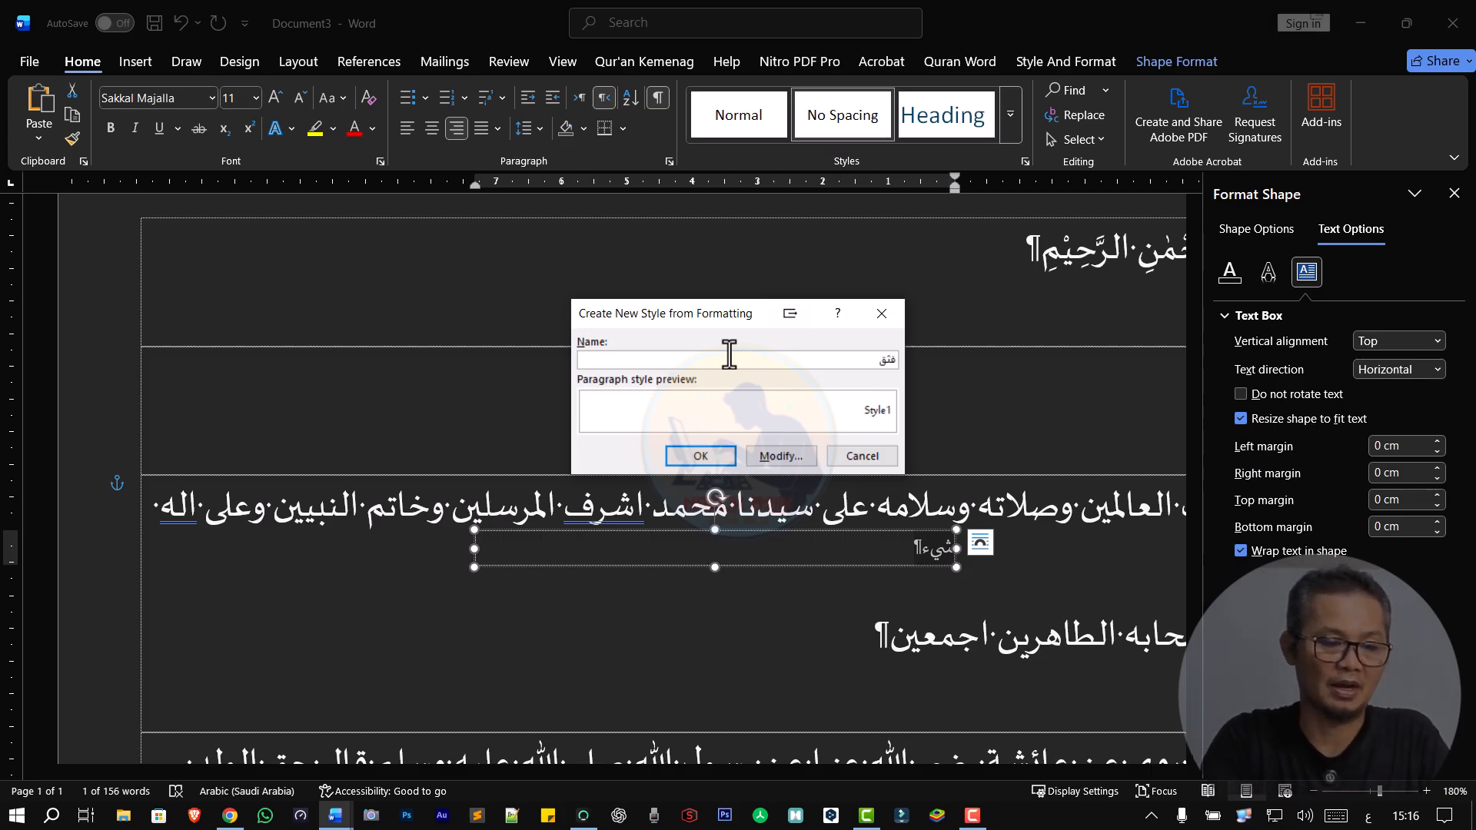
key(alt+shift)
text(terjemah A)
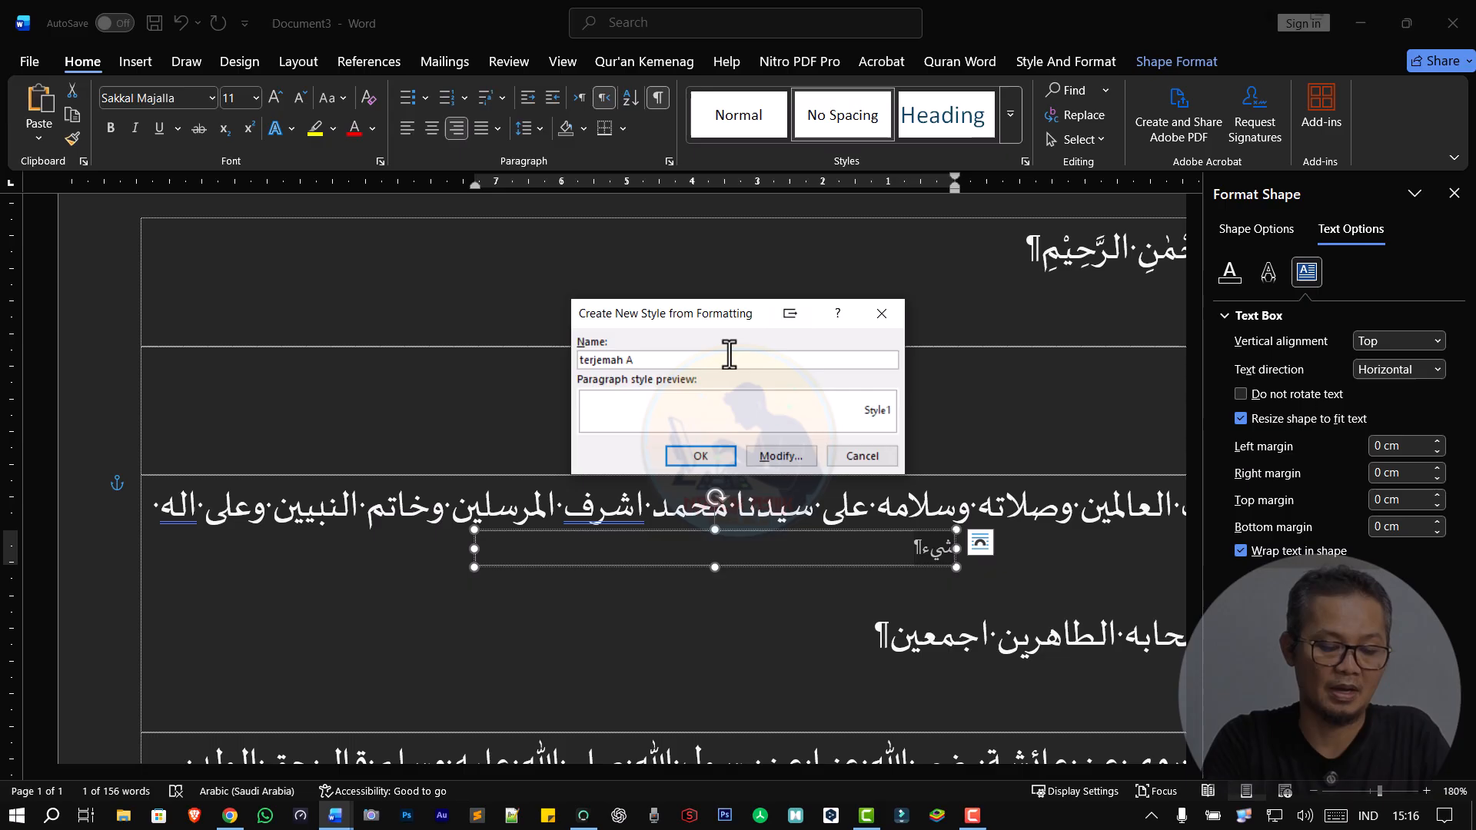
key(ctrl+a)
key(BackSpace)
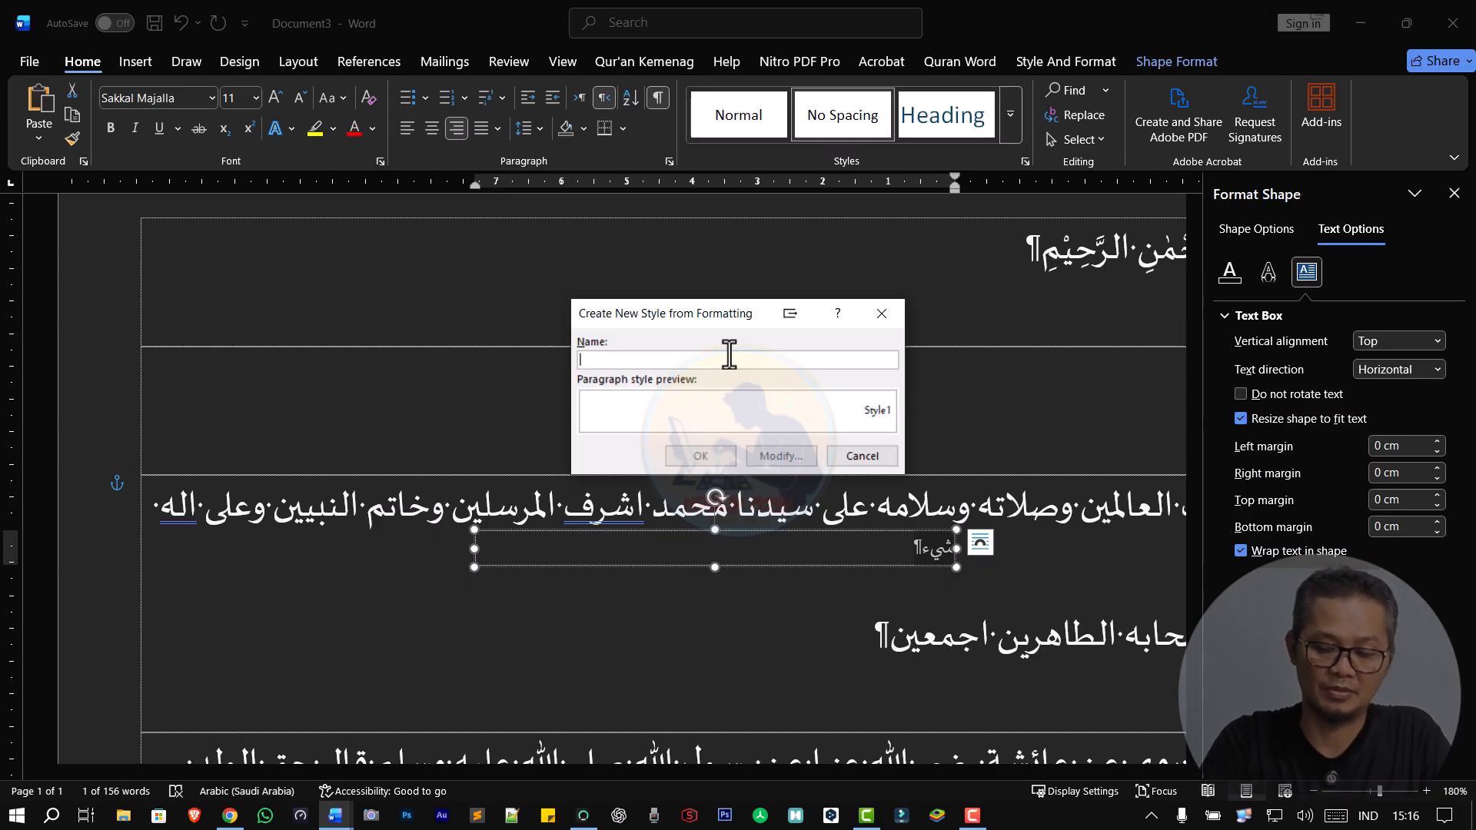
text(Terjemah AR)
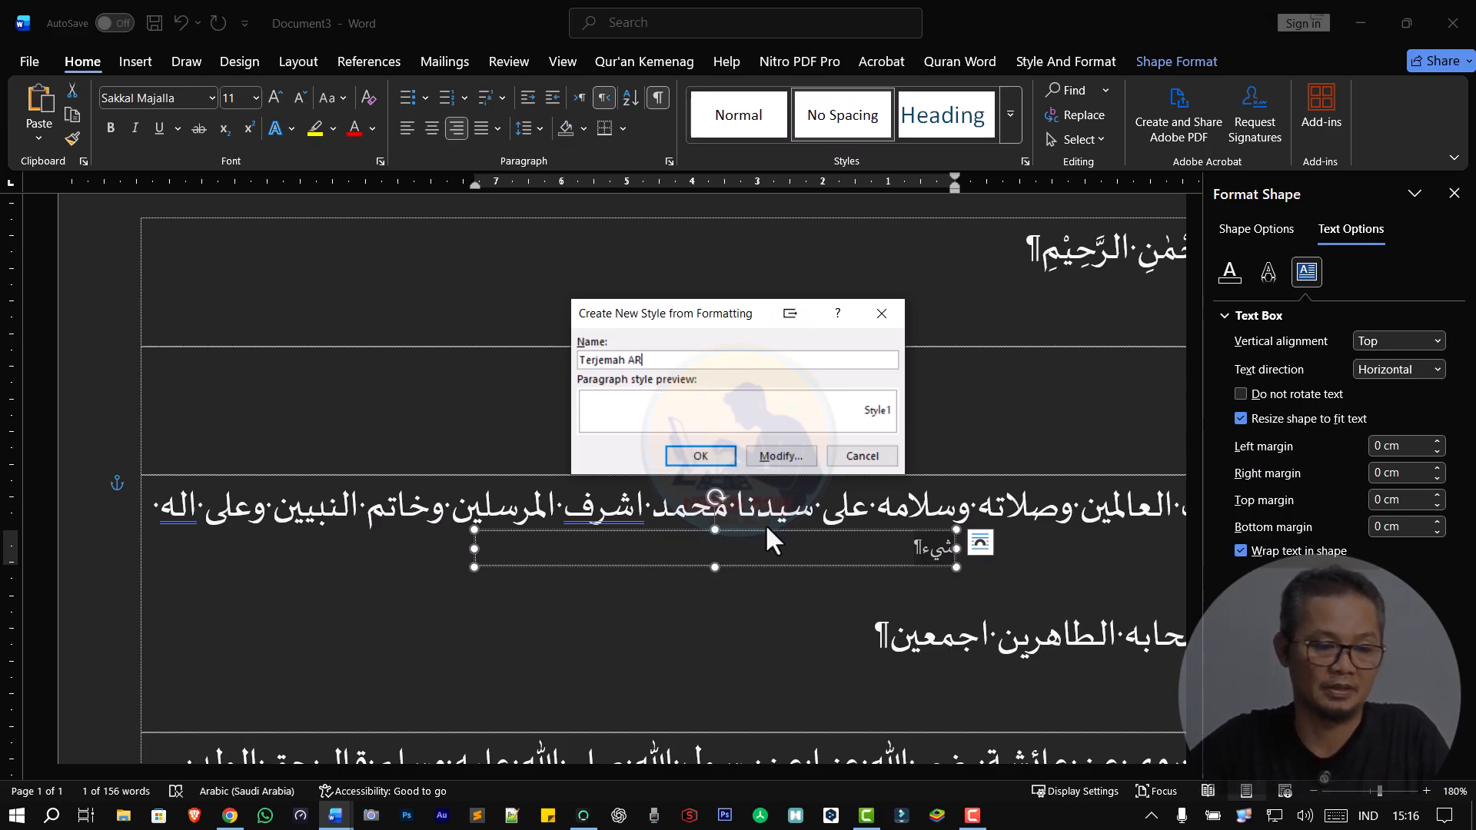
click(698, 455)
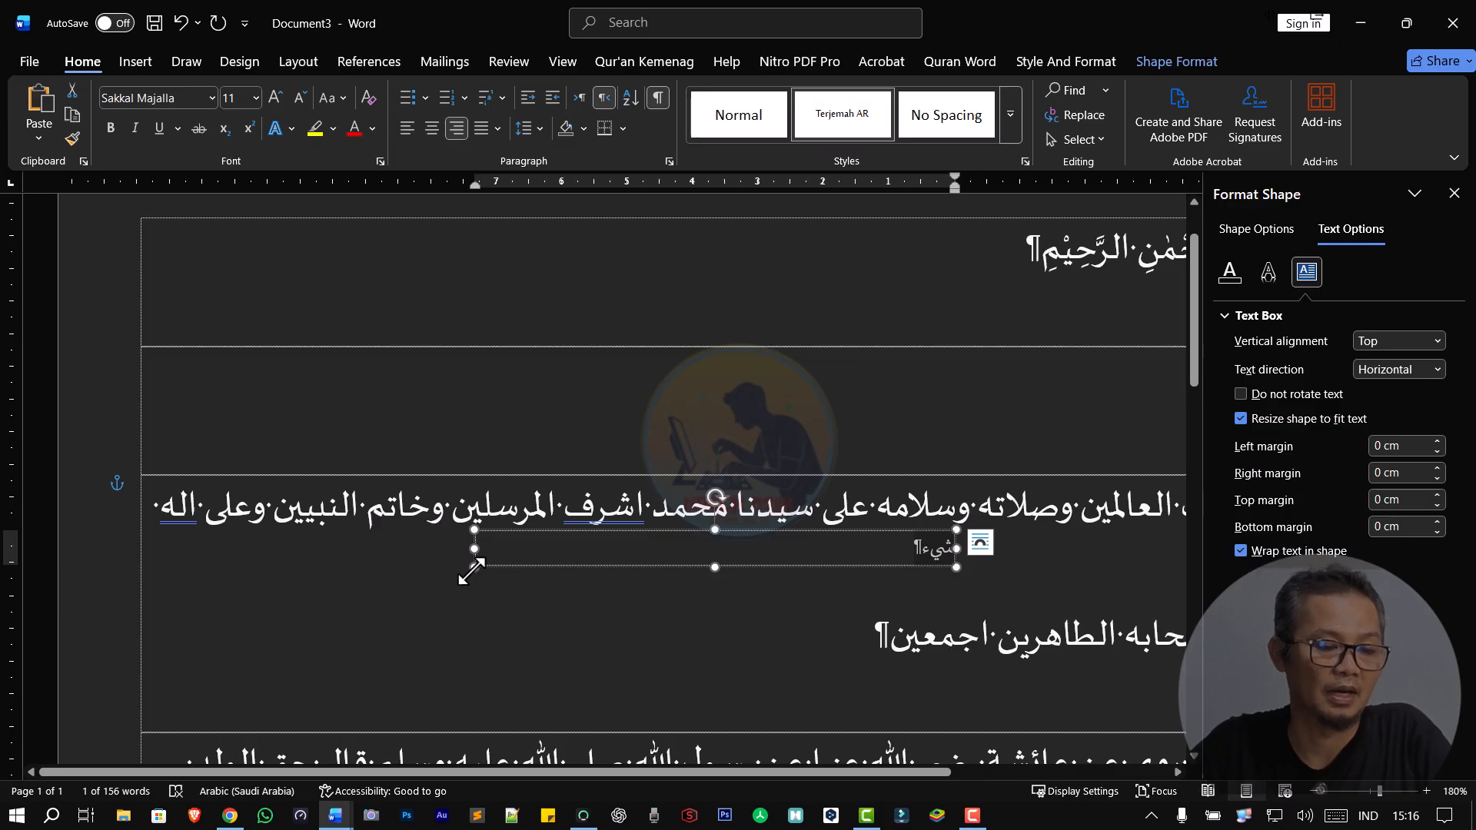
- Shrink the text box to about 1.5 cm wide and move it just beneath the first word of the basmalah line
drag(472, 569, 1109, 383)
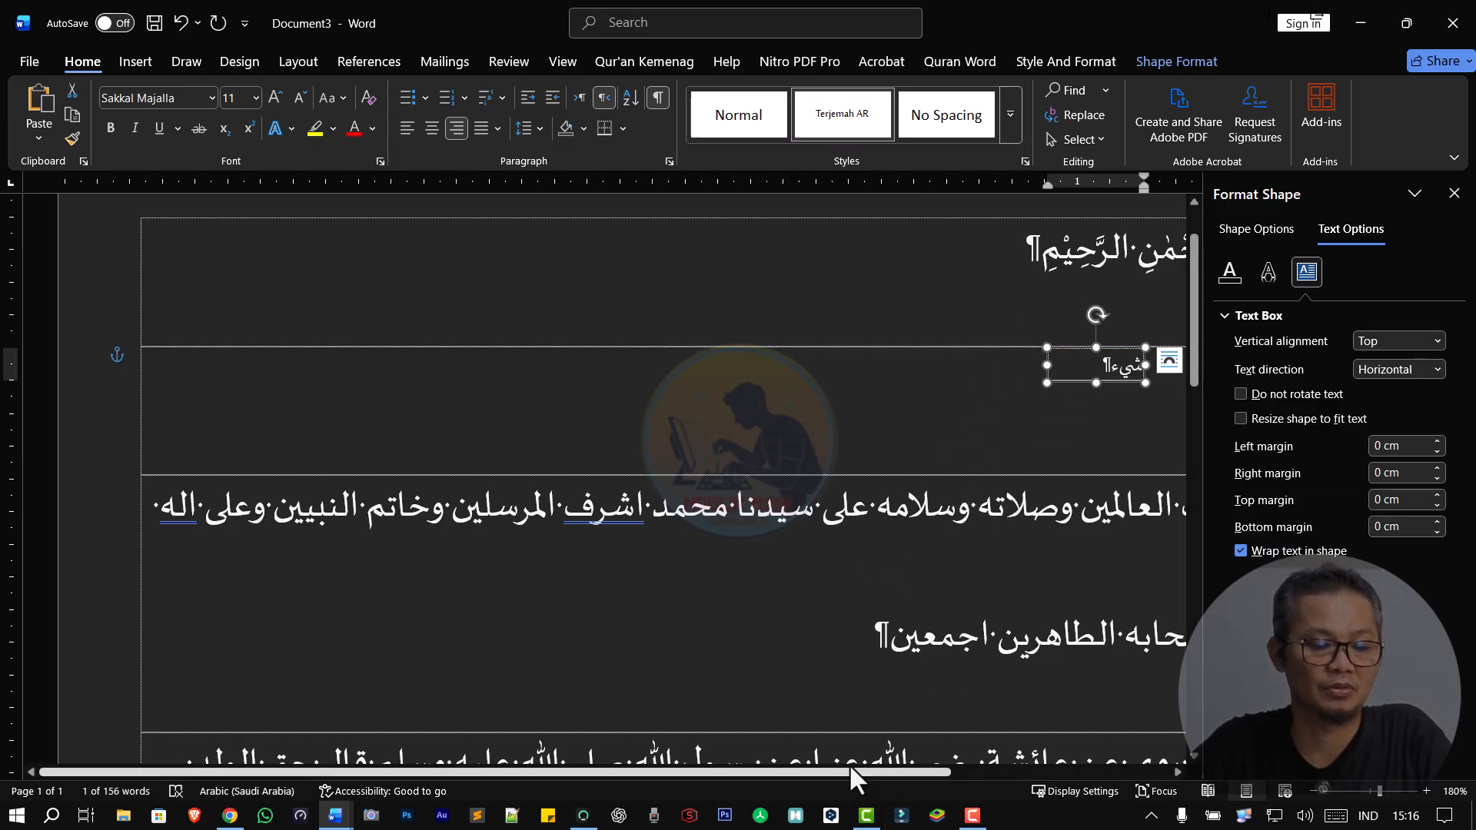
drag(850, 770, 1107, 775)
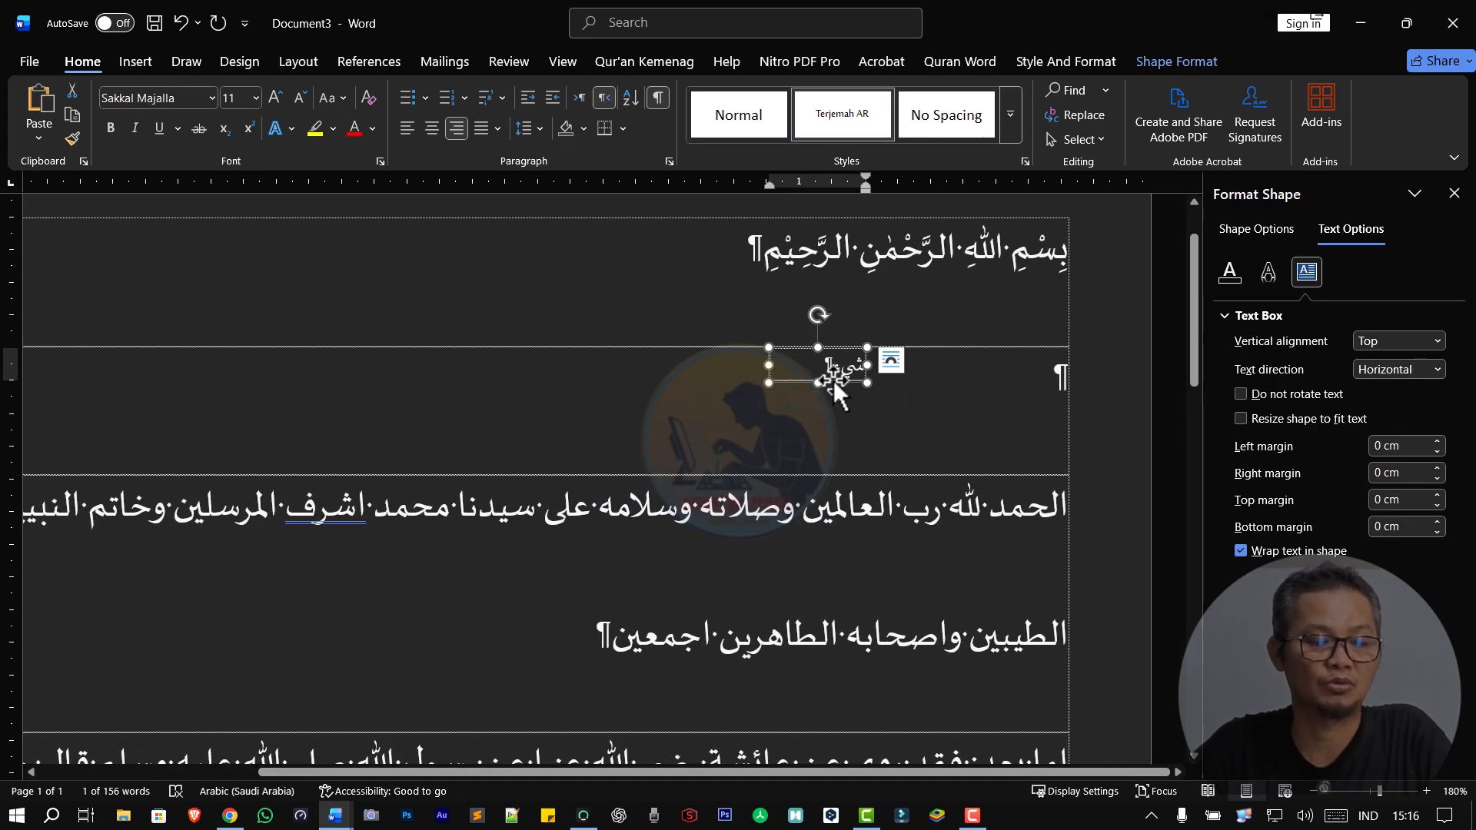
drag(833, 380, 1020, 323)
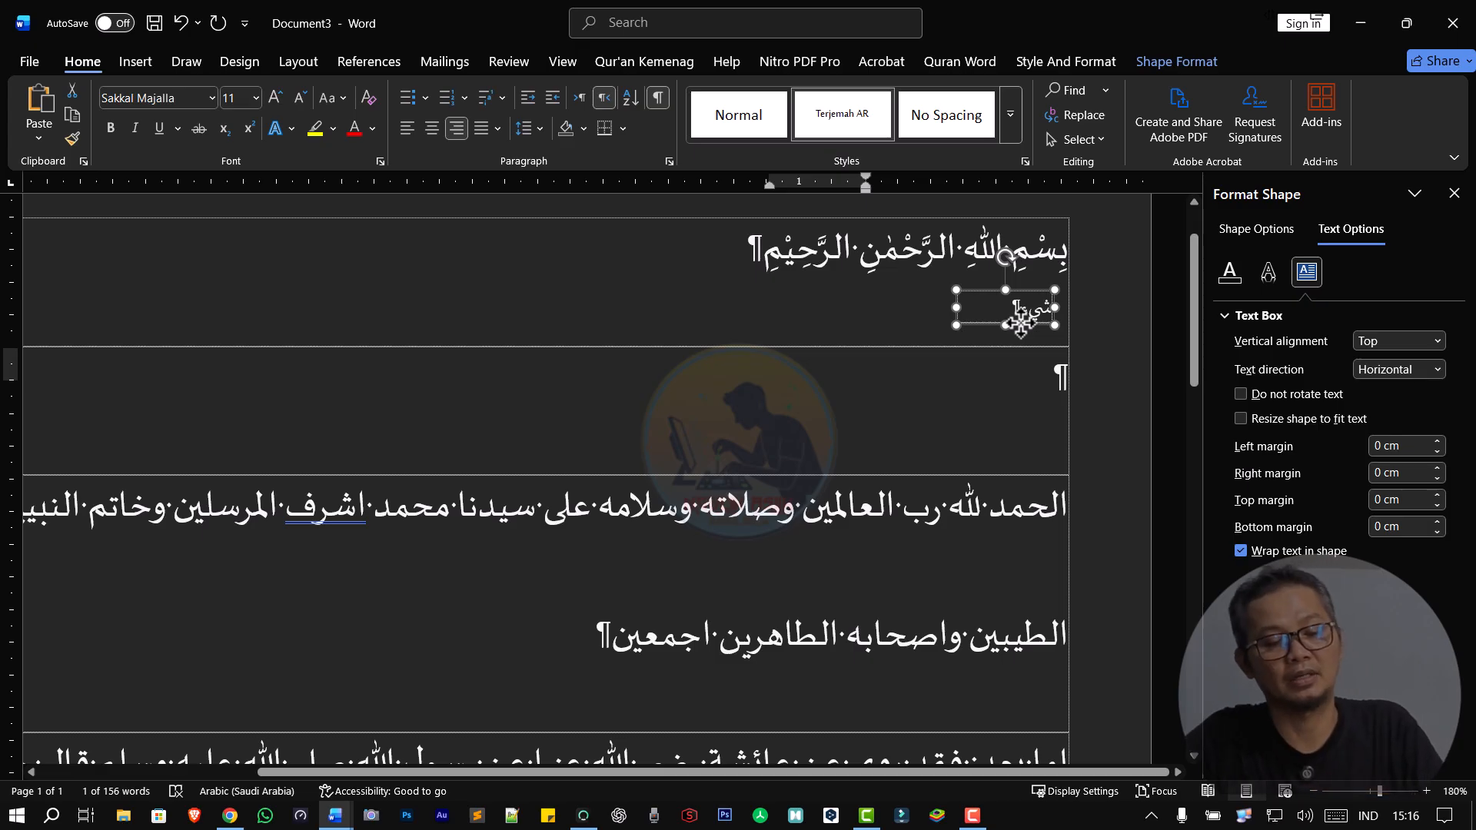
drag(1019, 322, 1018, 324)
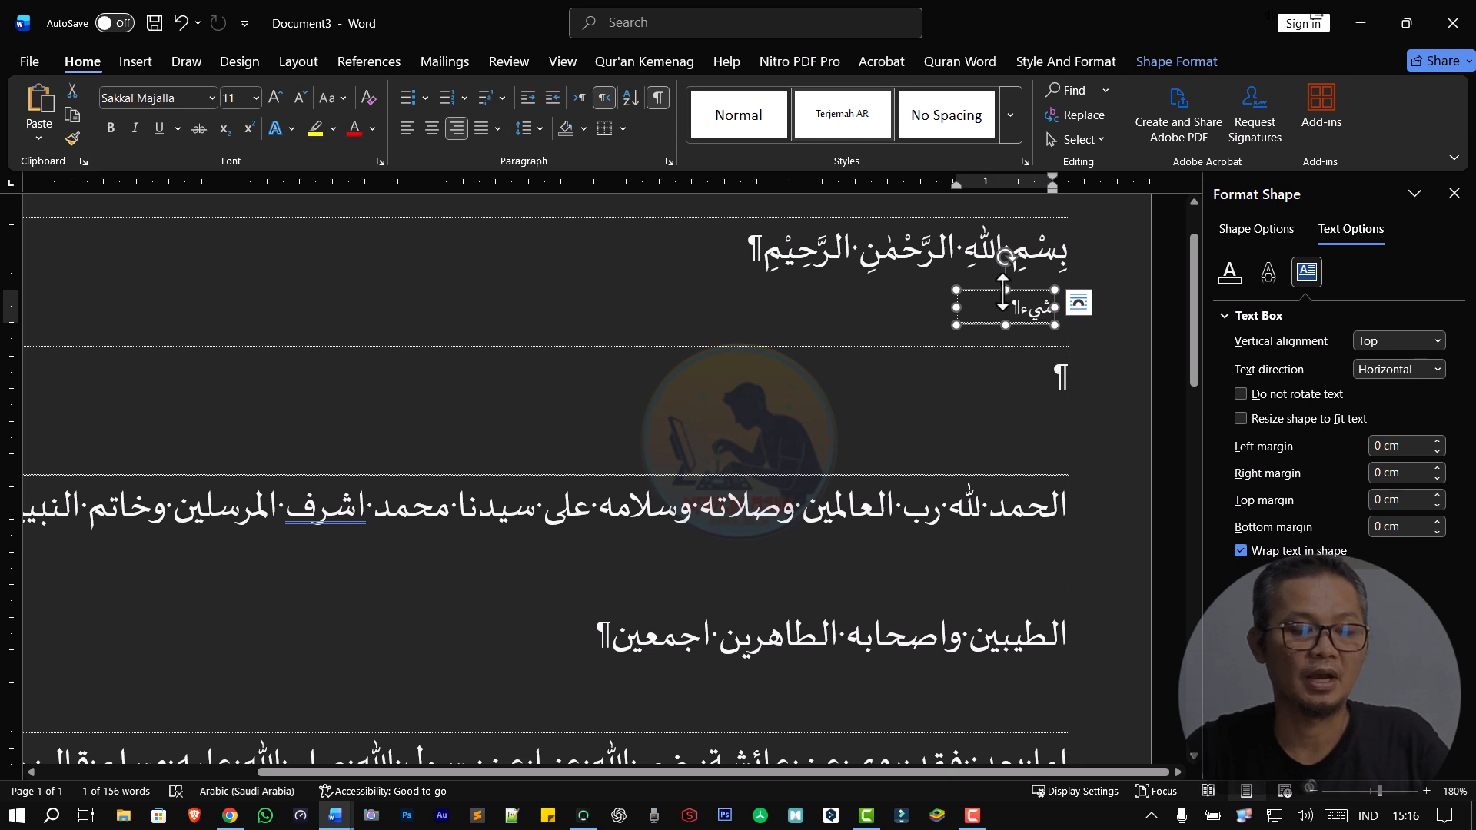
- Try the sample text asdasd in the empty paragraph below the basmalah and undo it
click(1026, 406)
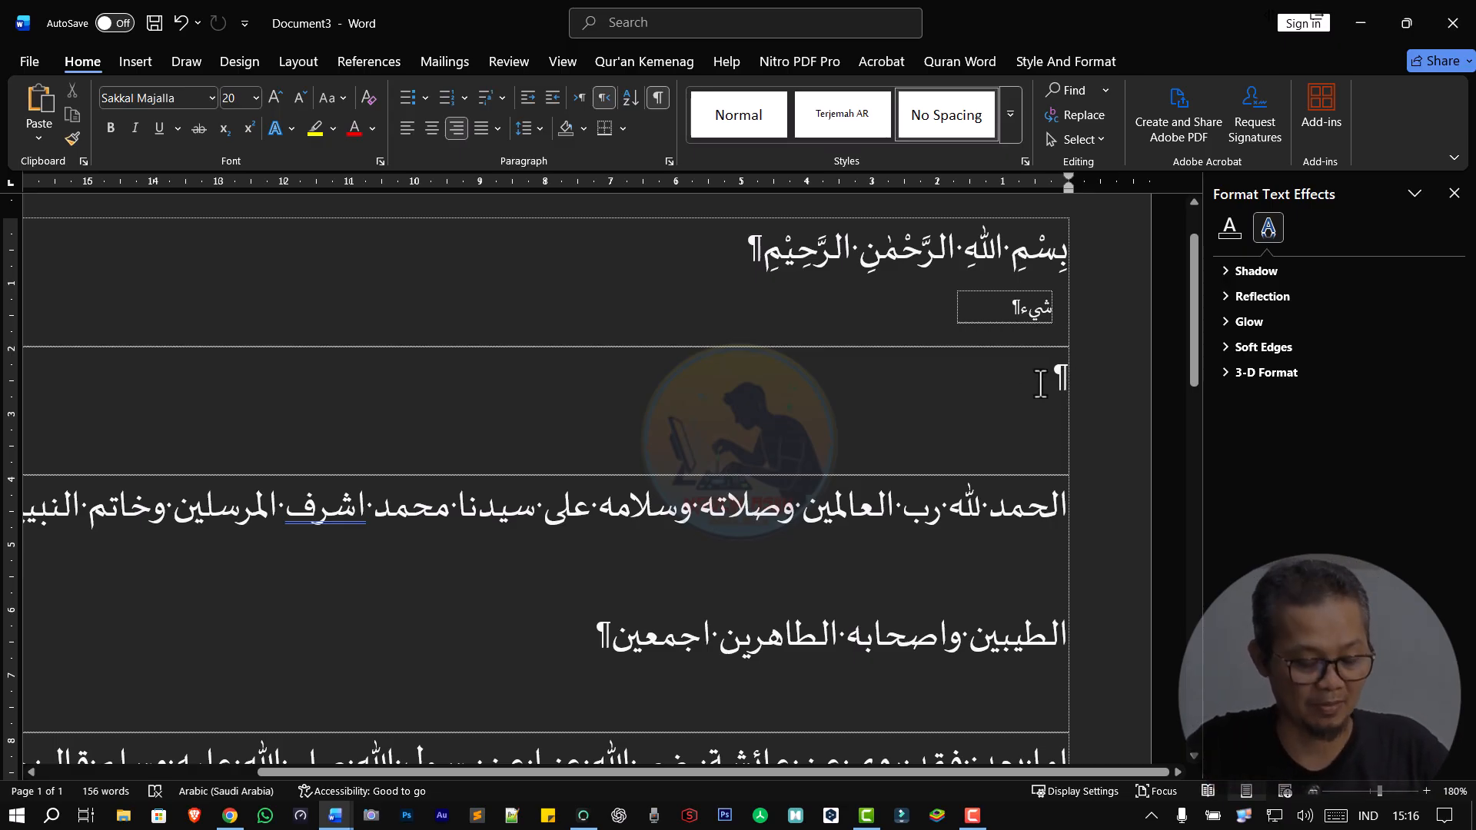
text(asdasd)
key(ctrl+z)
key(alt+shift)
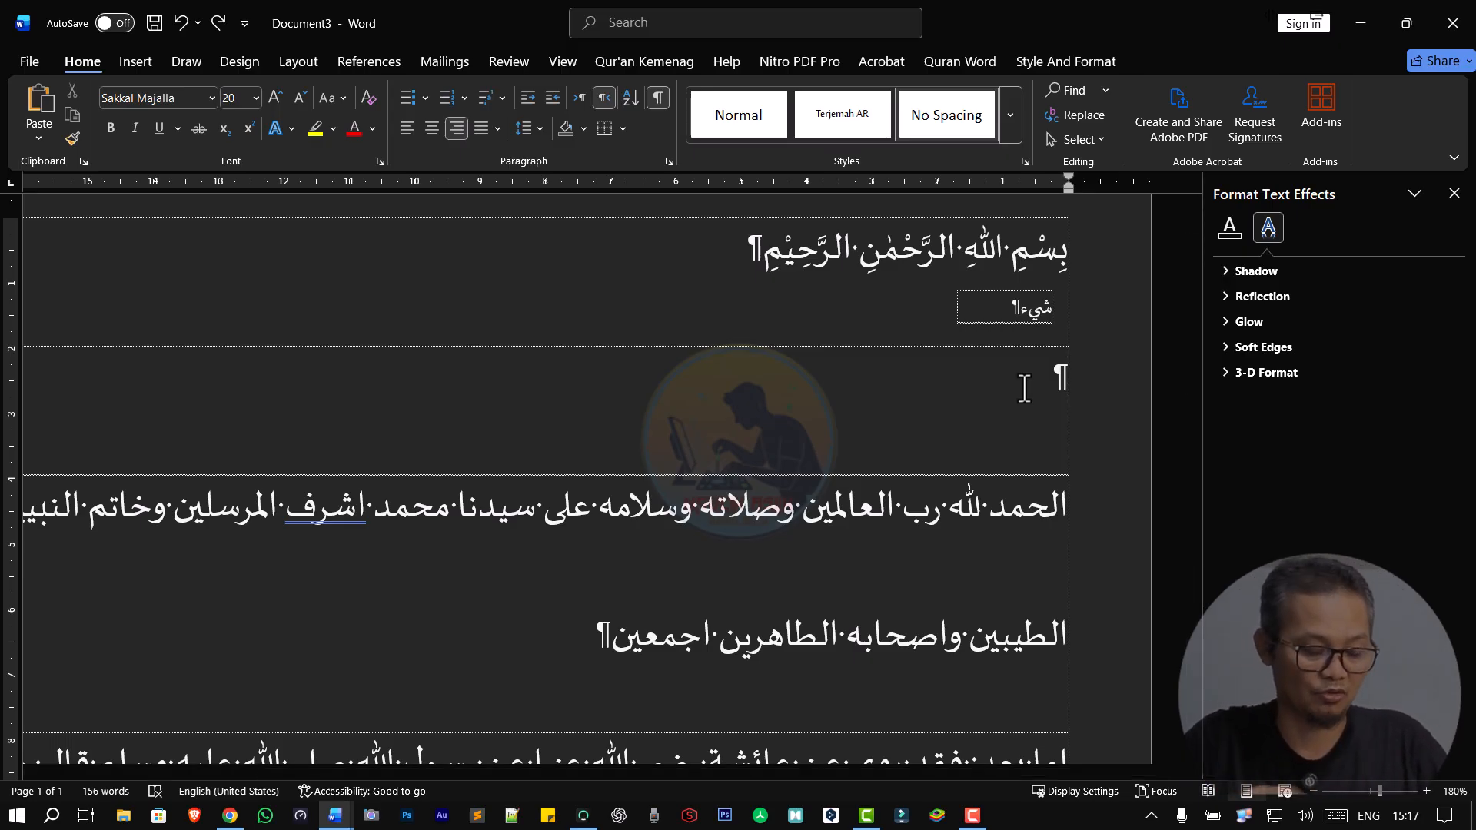
click(1025, 389)
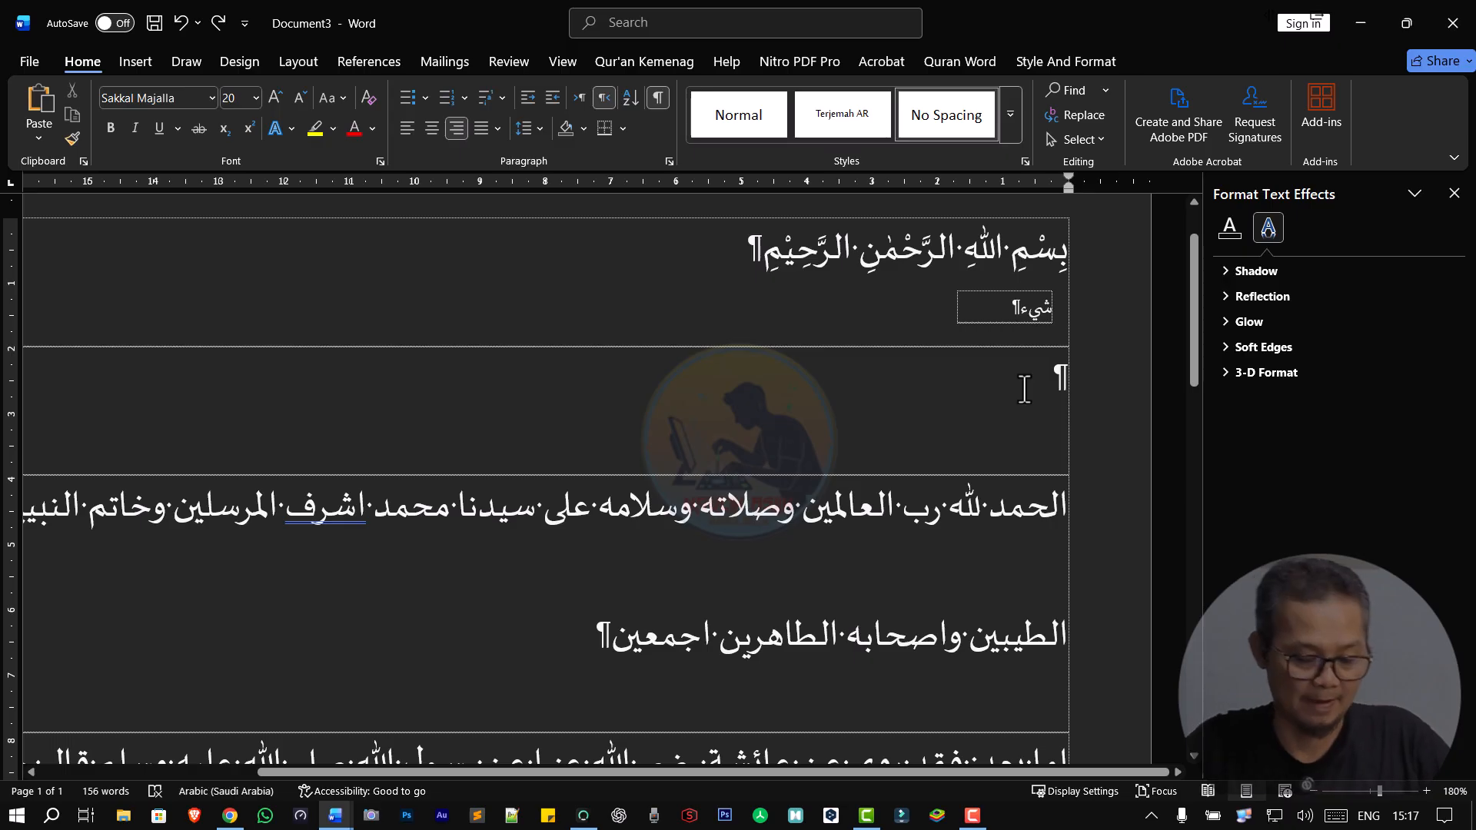
text(غ)
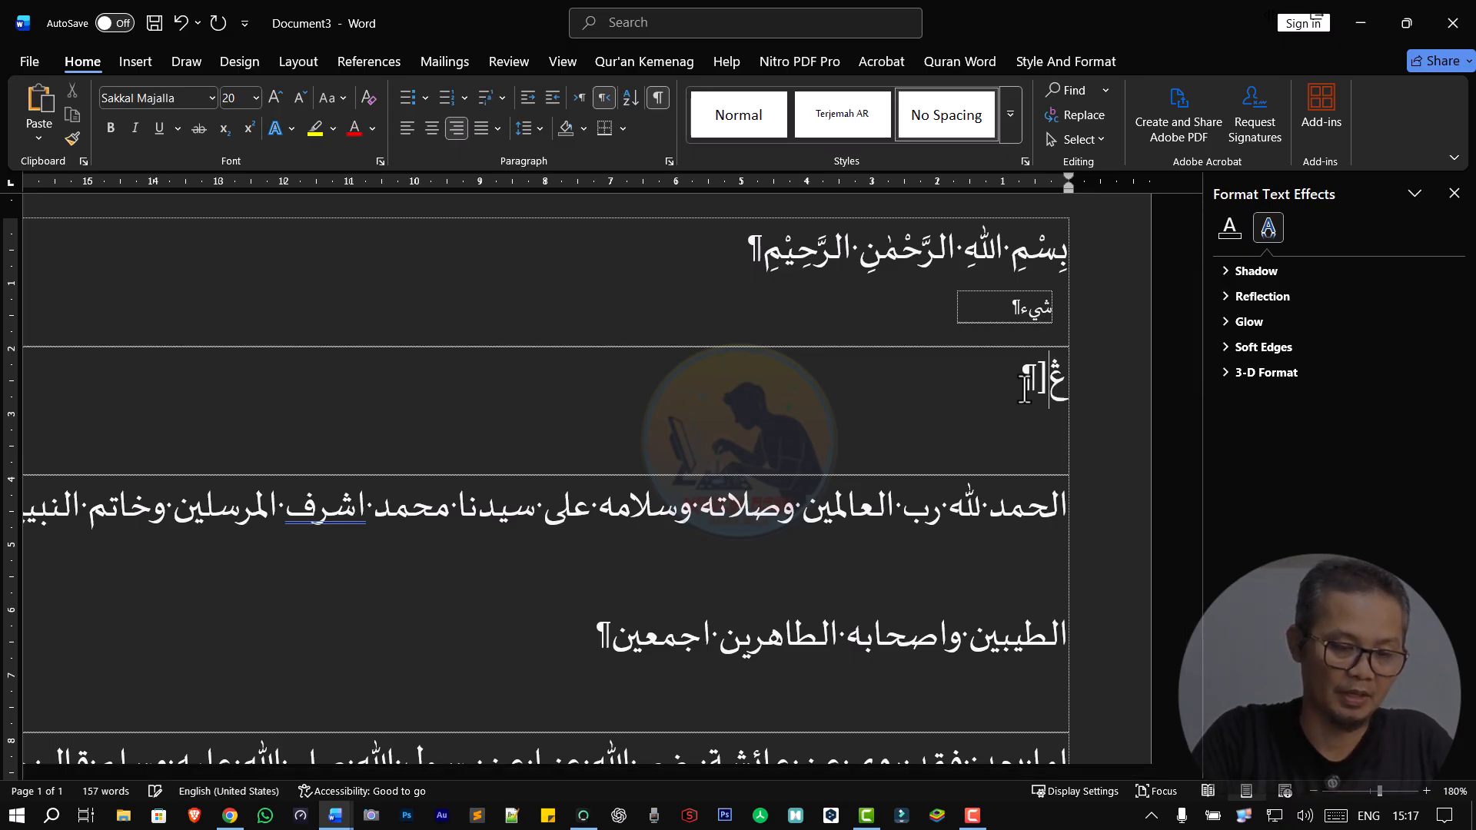
key(BackSpace)
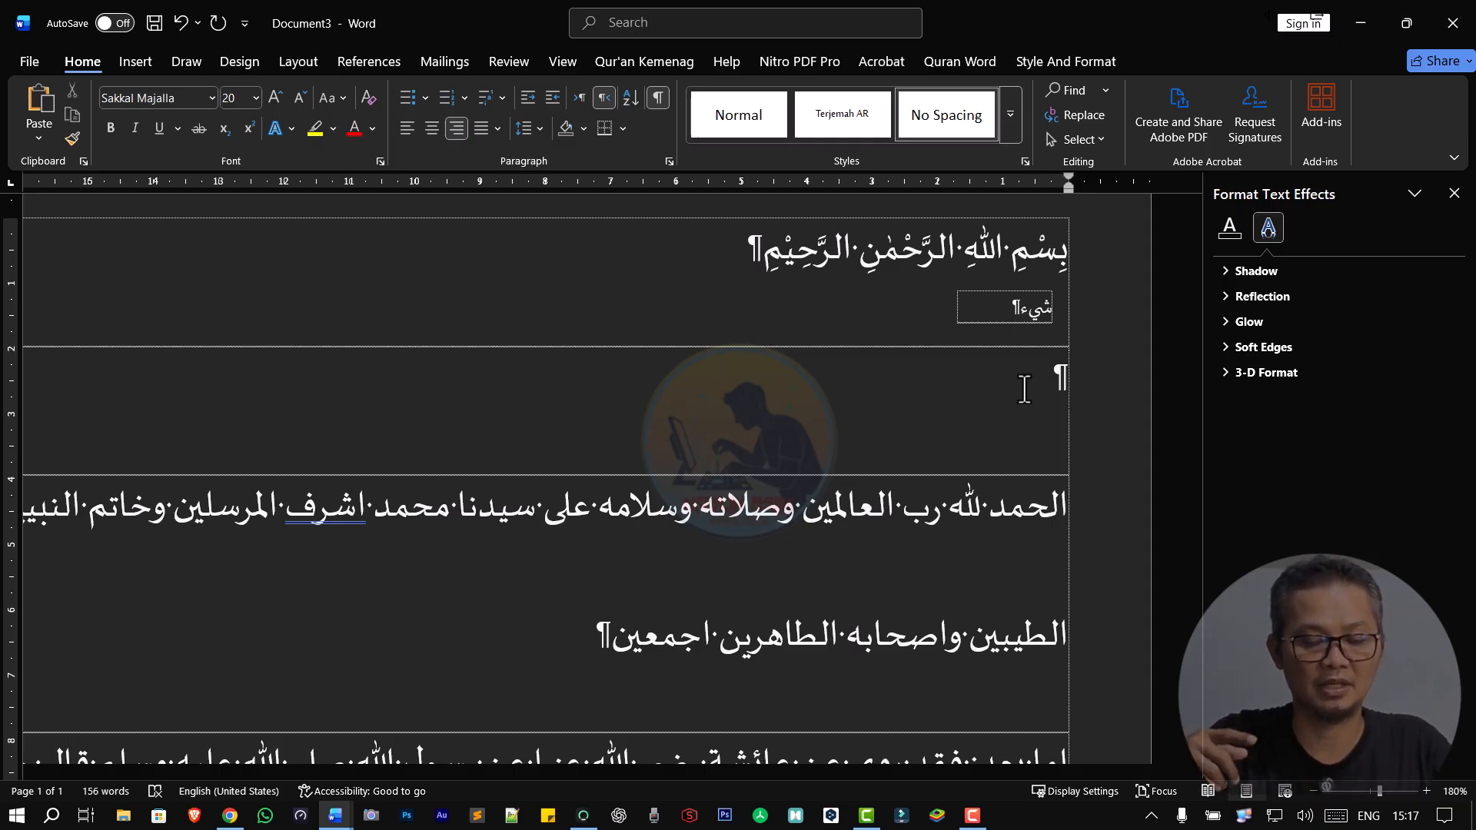
text([)
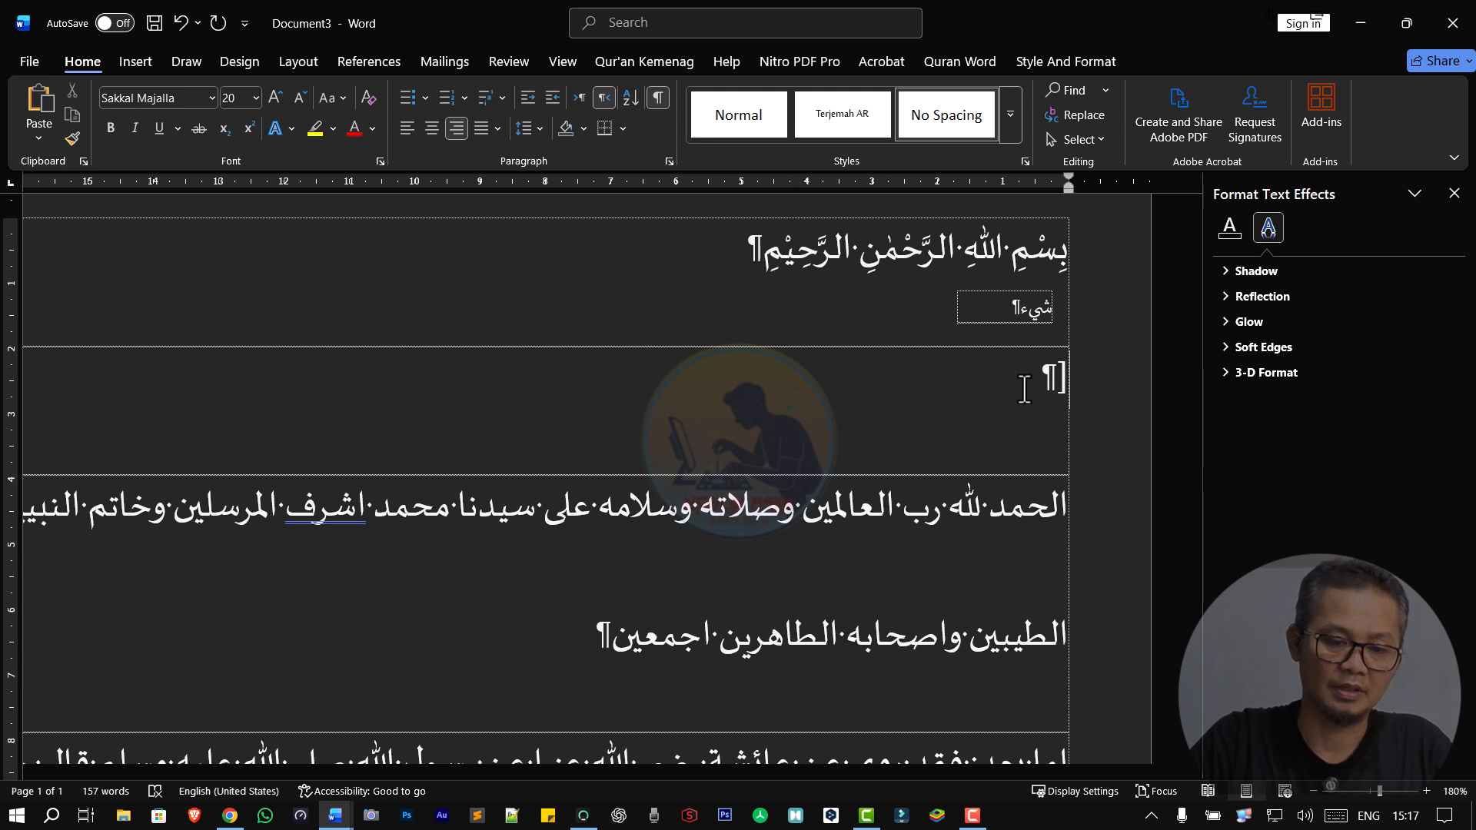
key(BackSpace)
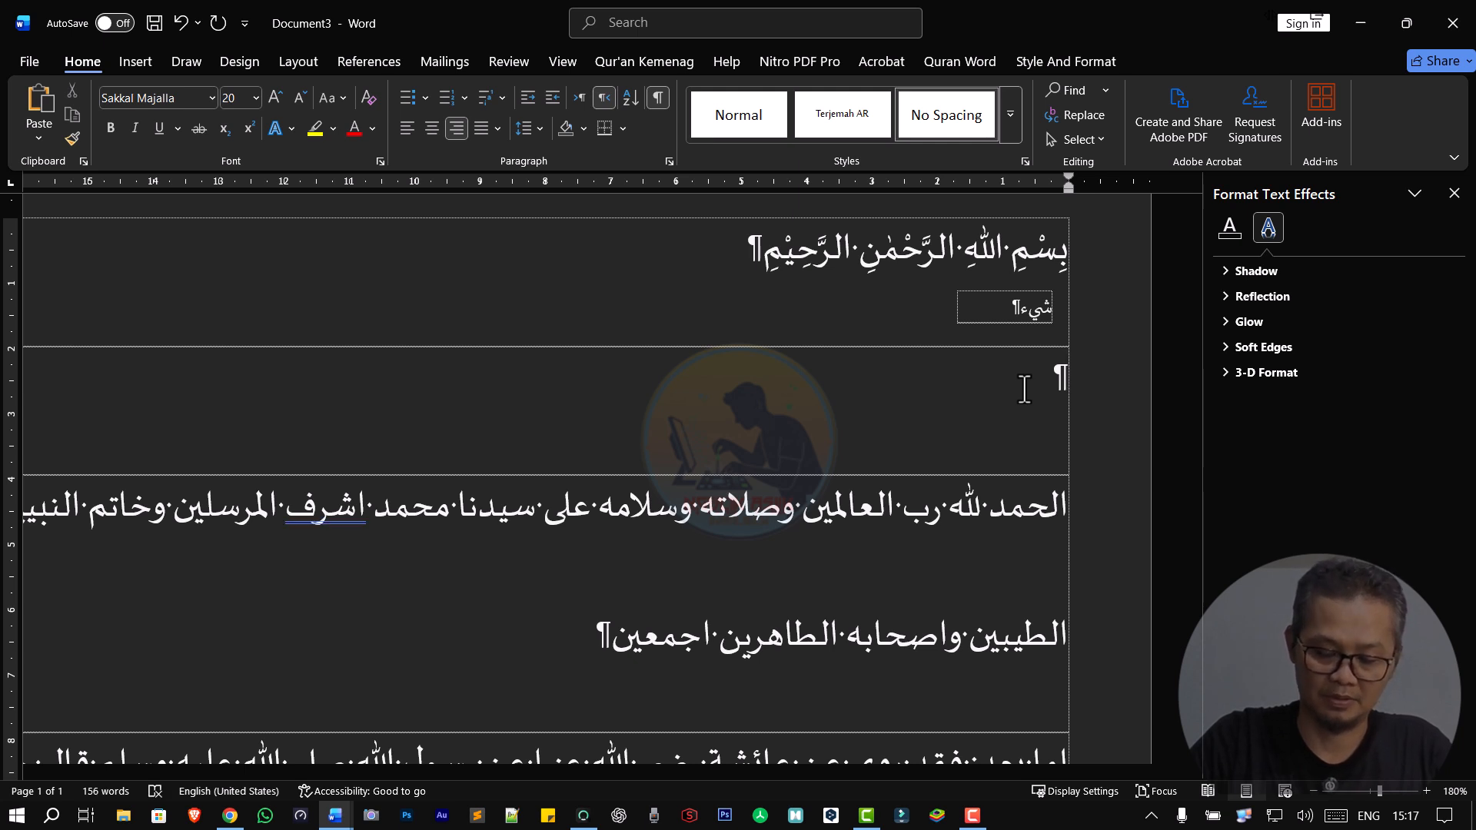
- Switch the input language to Arabic and write the word دڠان in the empty paragraph below the basmalah
key(alt+shift)
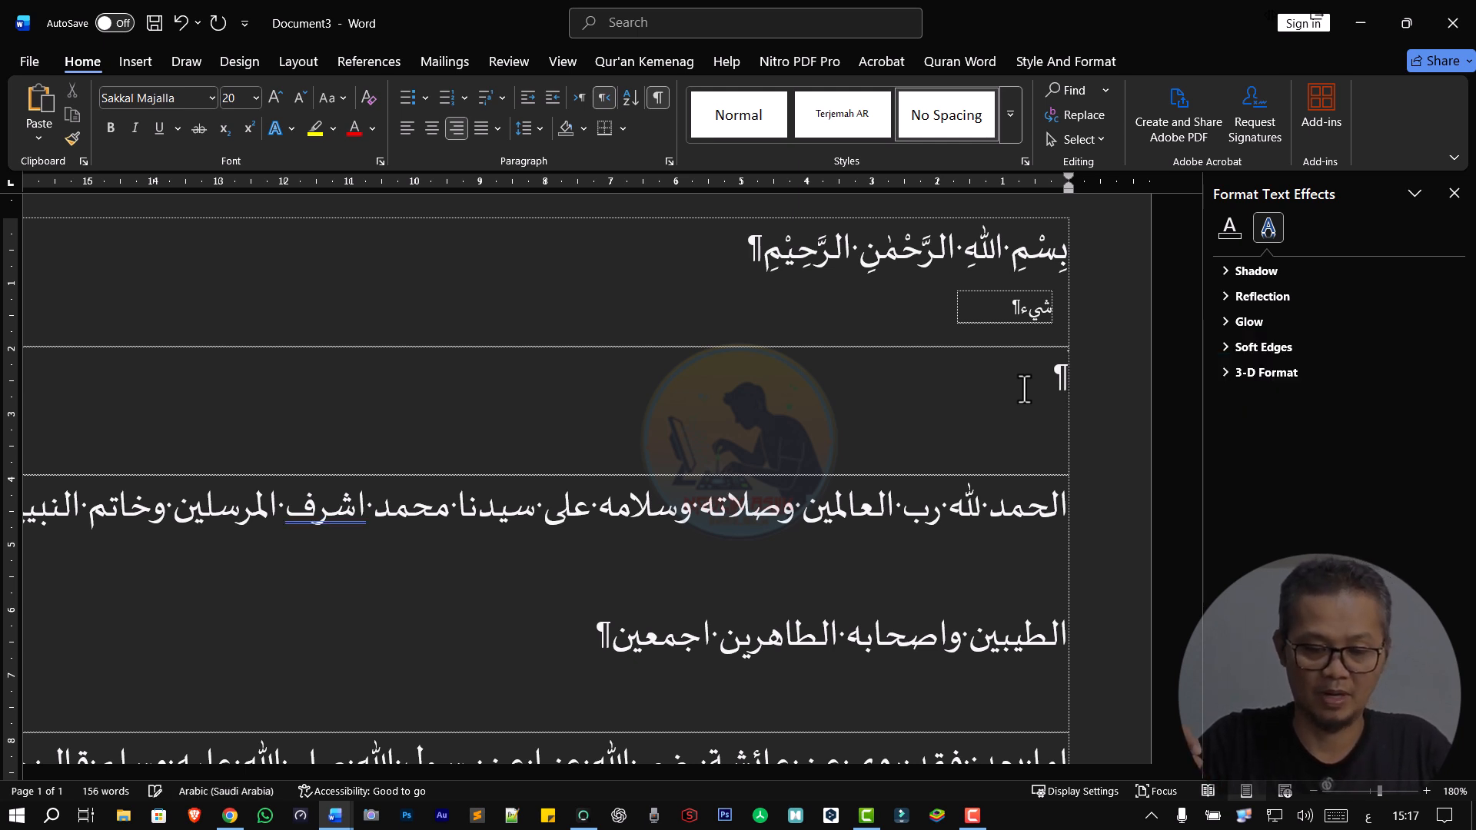
text(د)
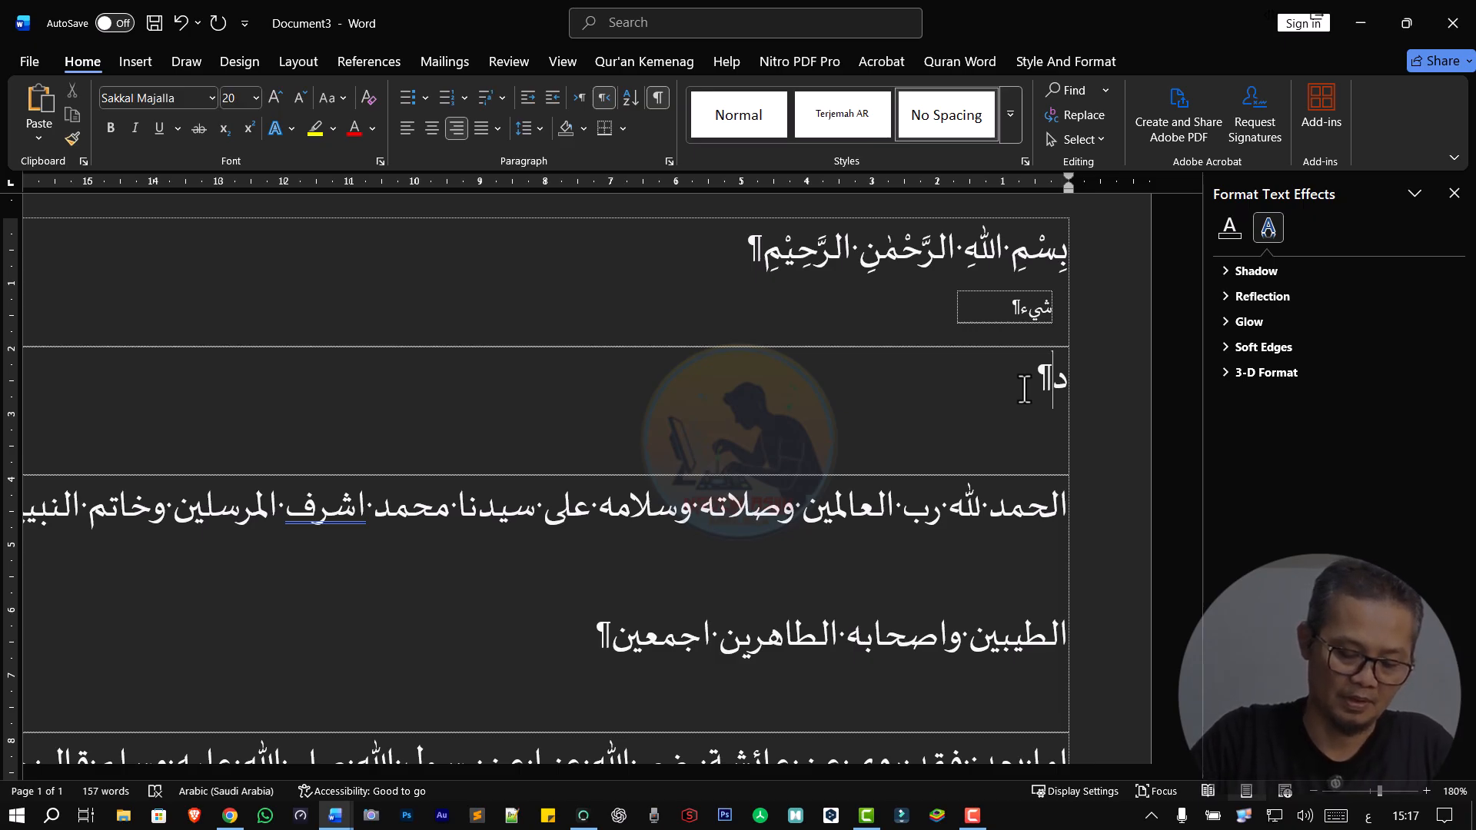
text(نغ)
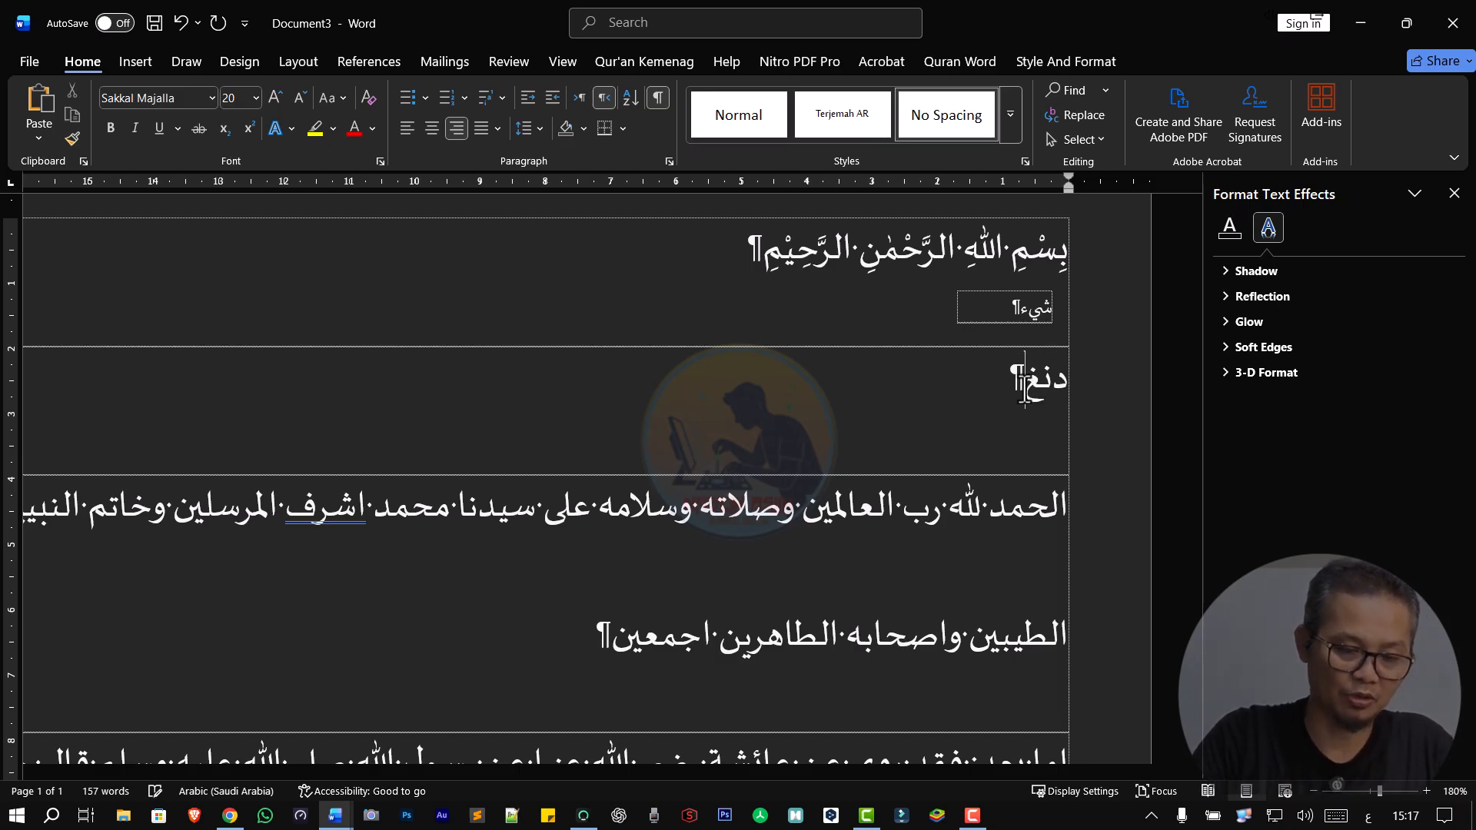
text(ان)
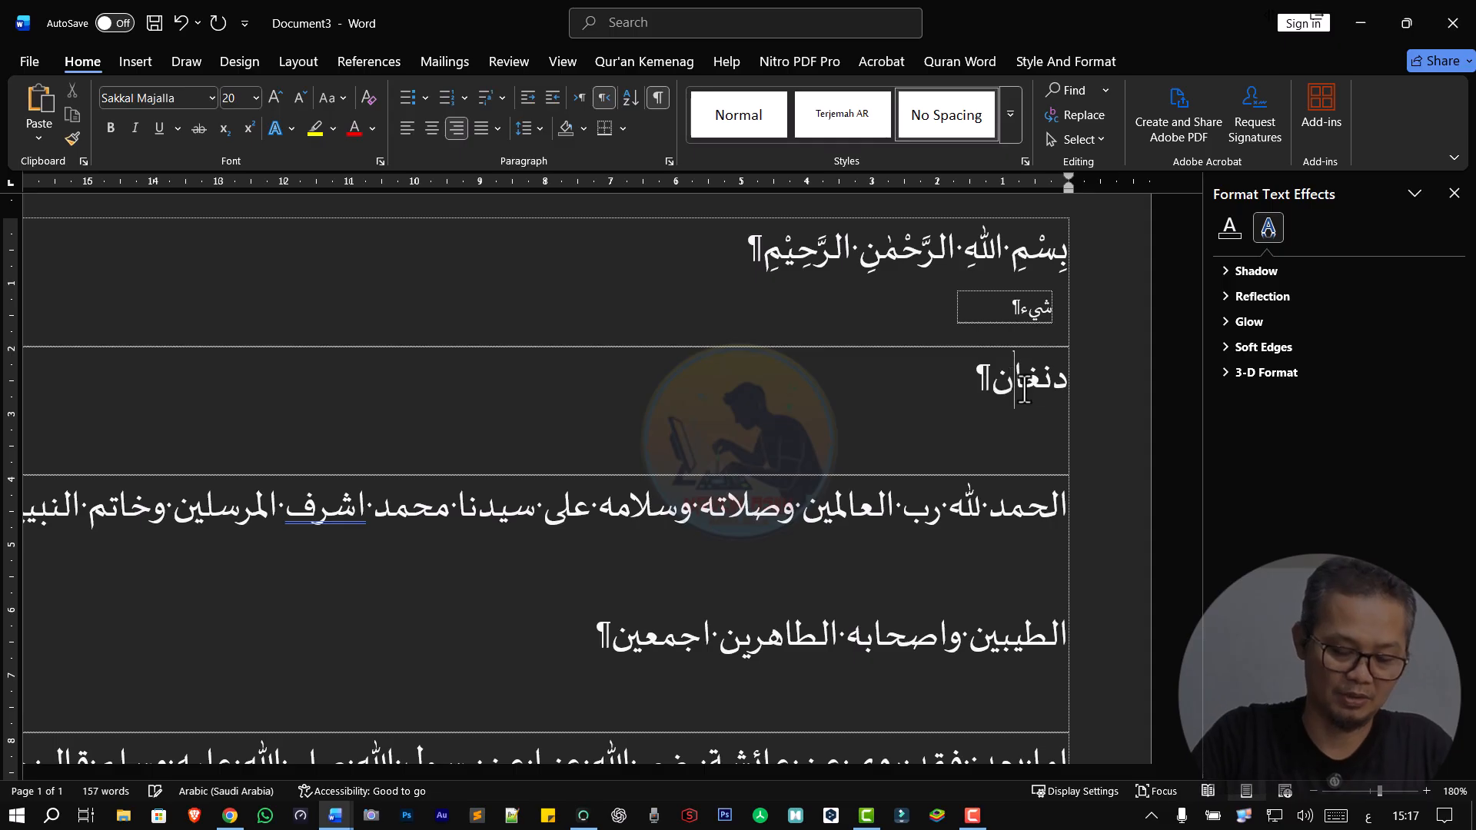
key(BackSpace)
key(BackSpace)
key(BackSpace)
key(BackSpace)
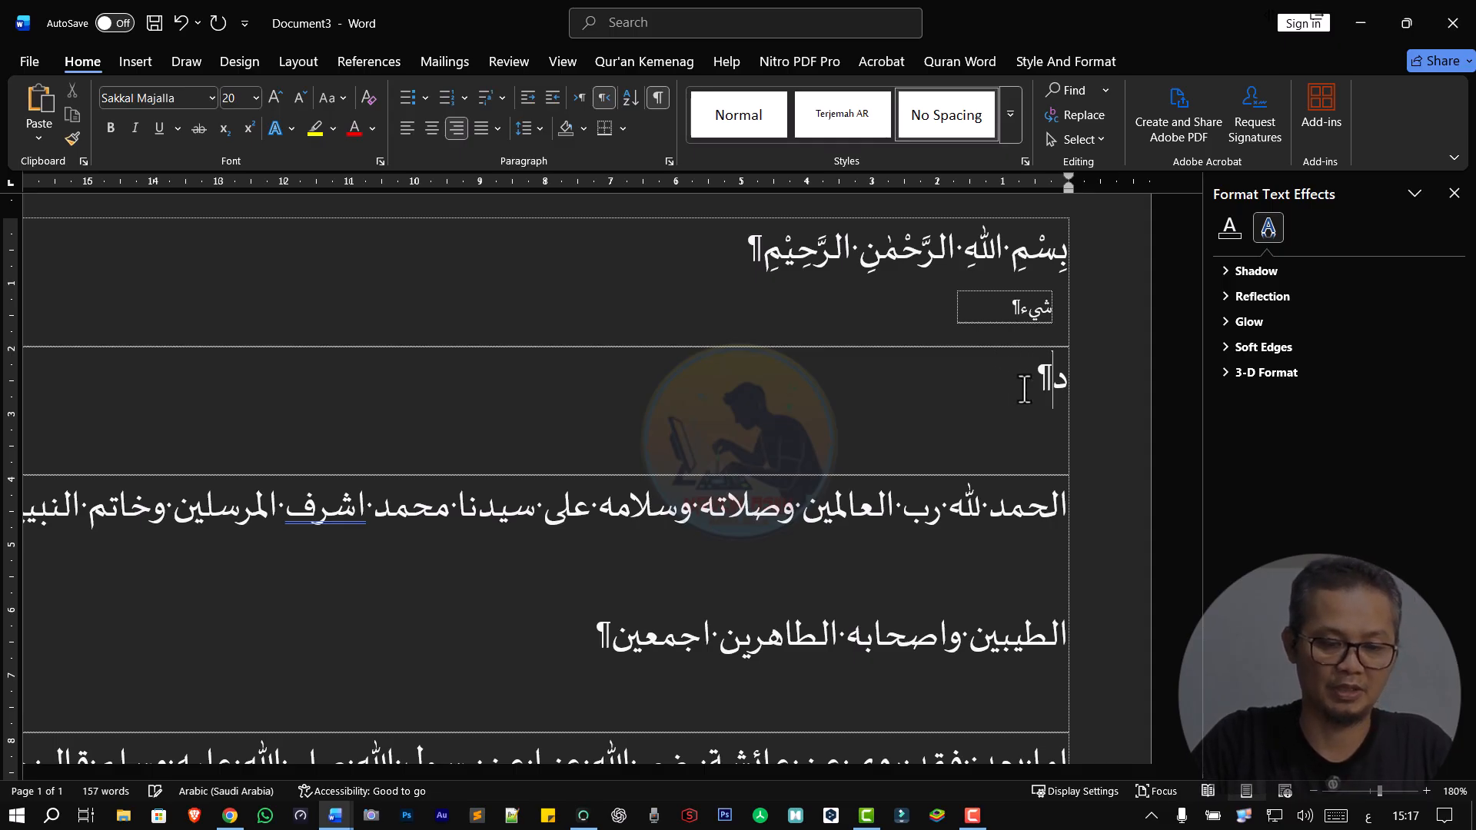
text(ڠ)
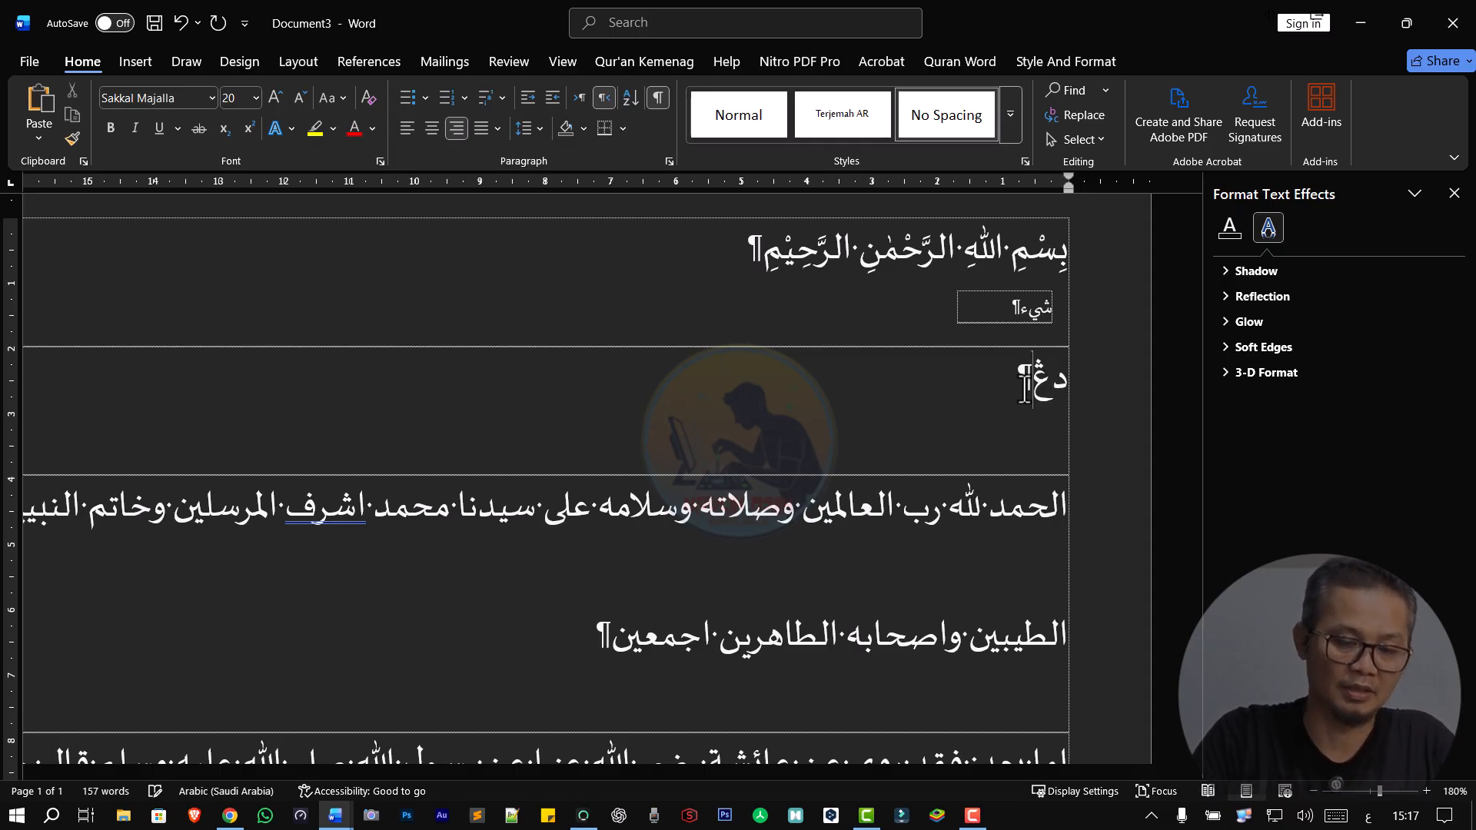
text(ان)
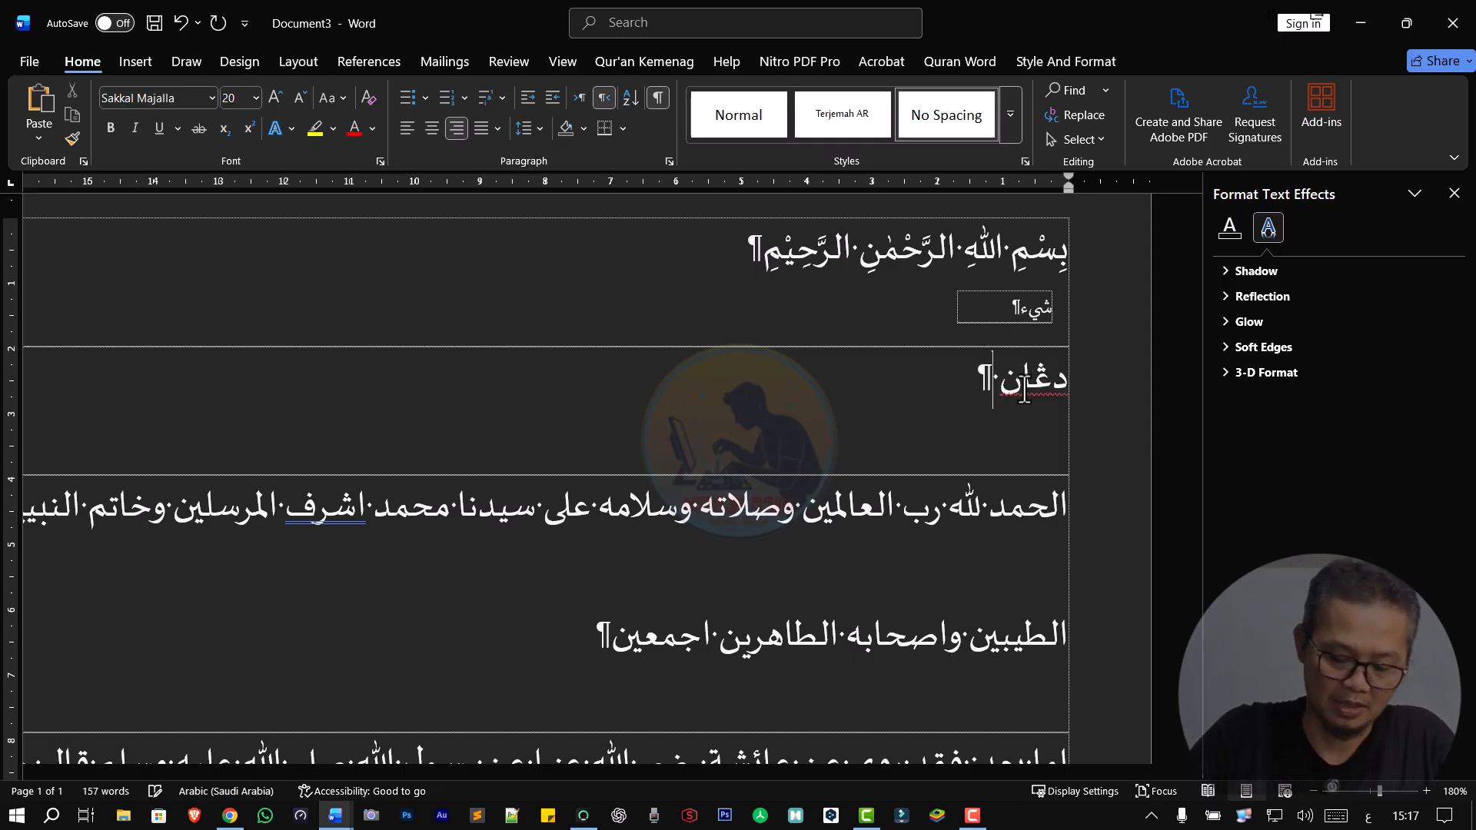
- Continue the translation line after دڠان with the words مپبوت نما
text( م)
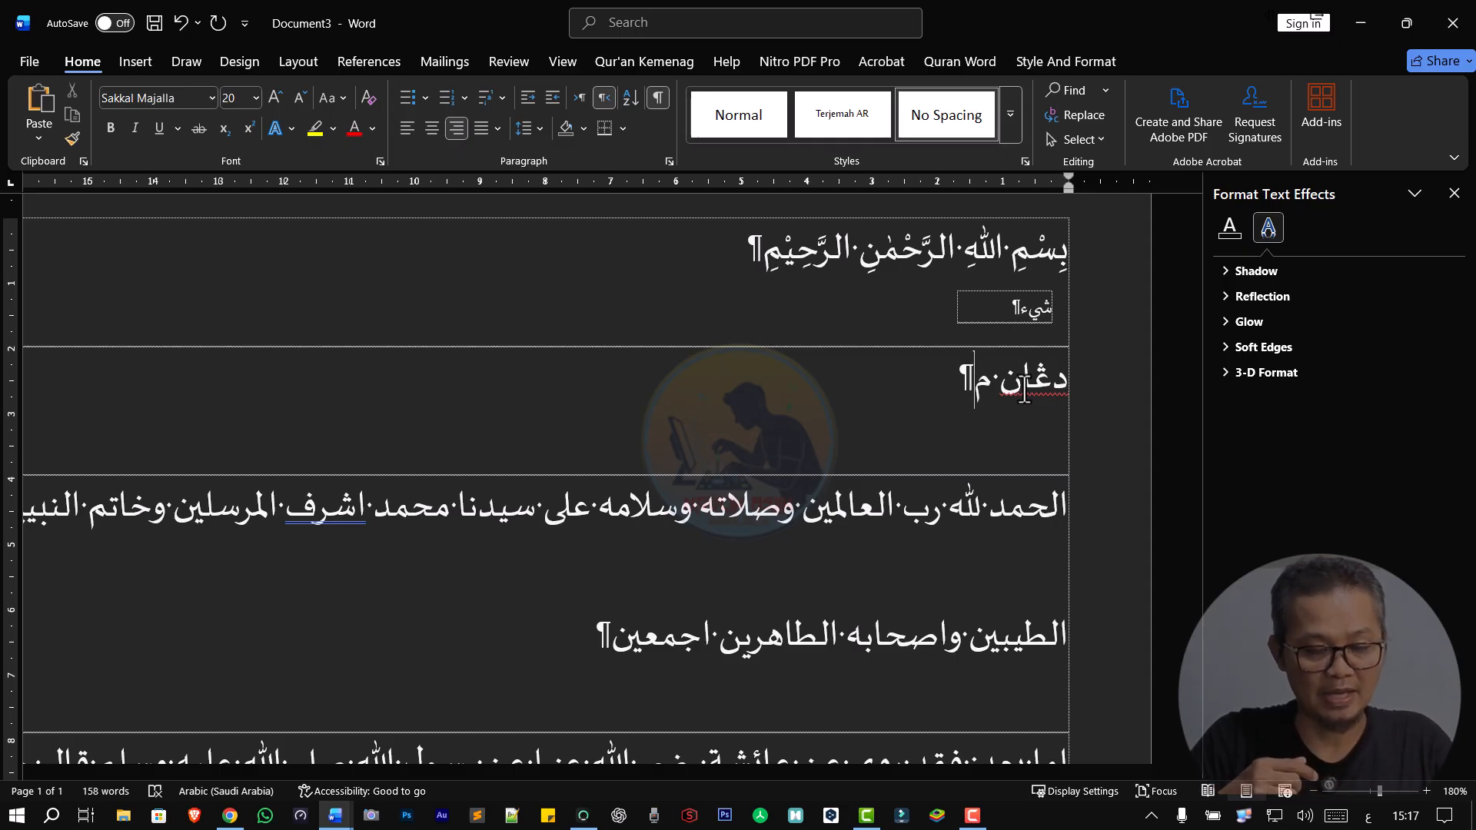
text(پ)
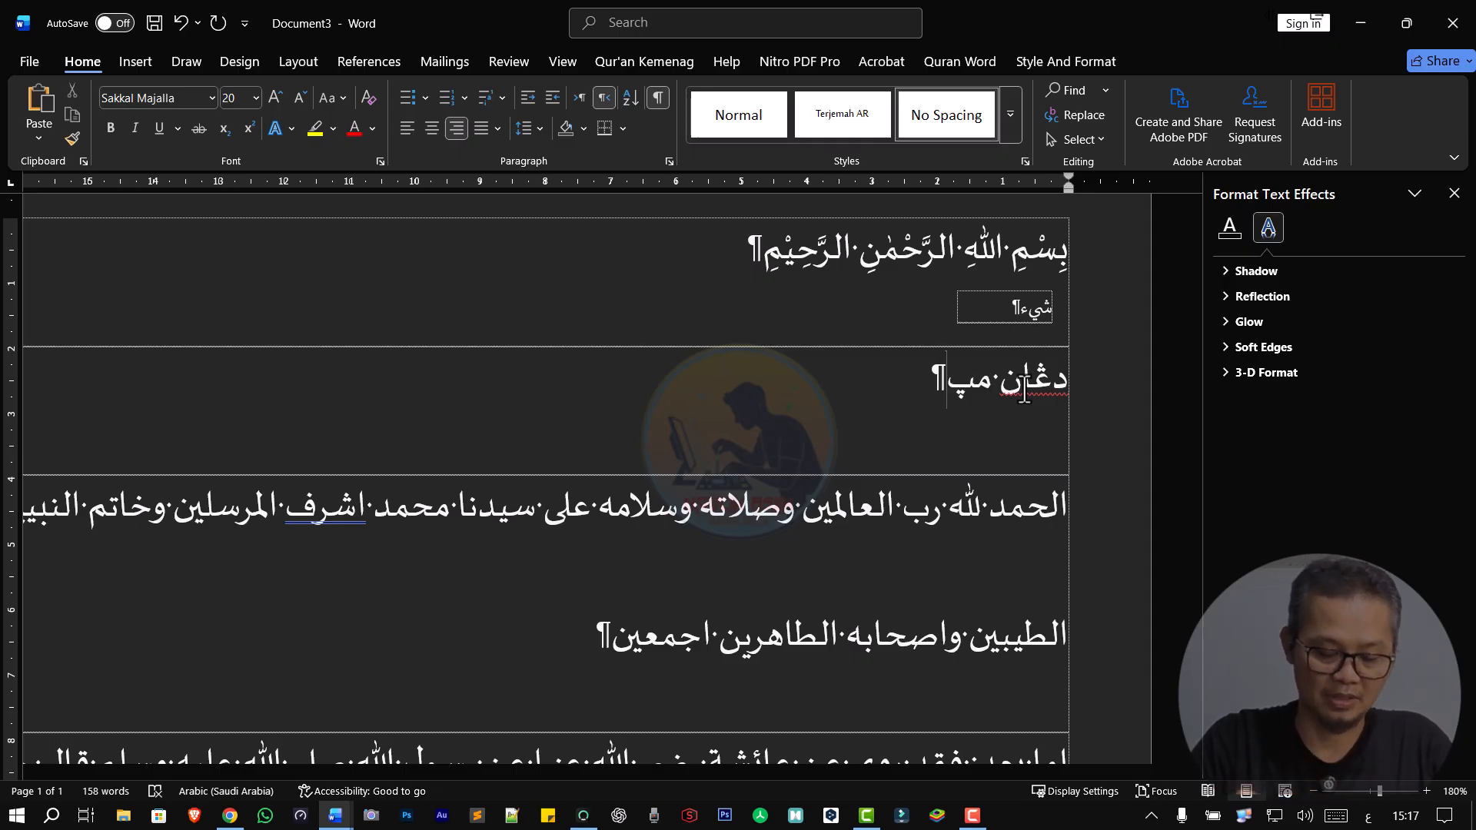
text(بو)
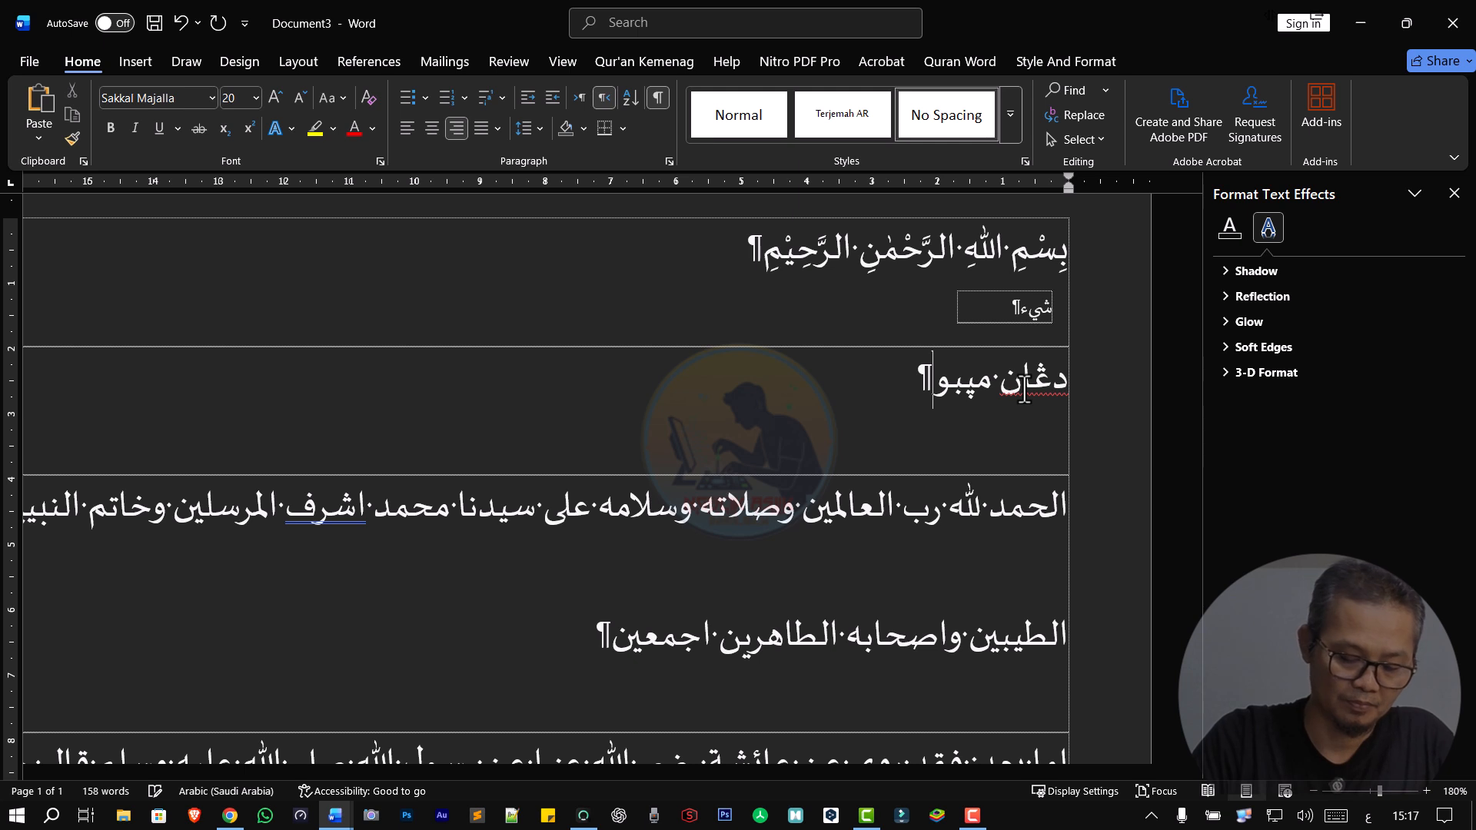
text(ت)
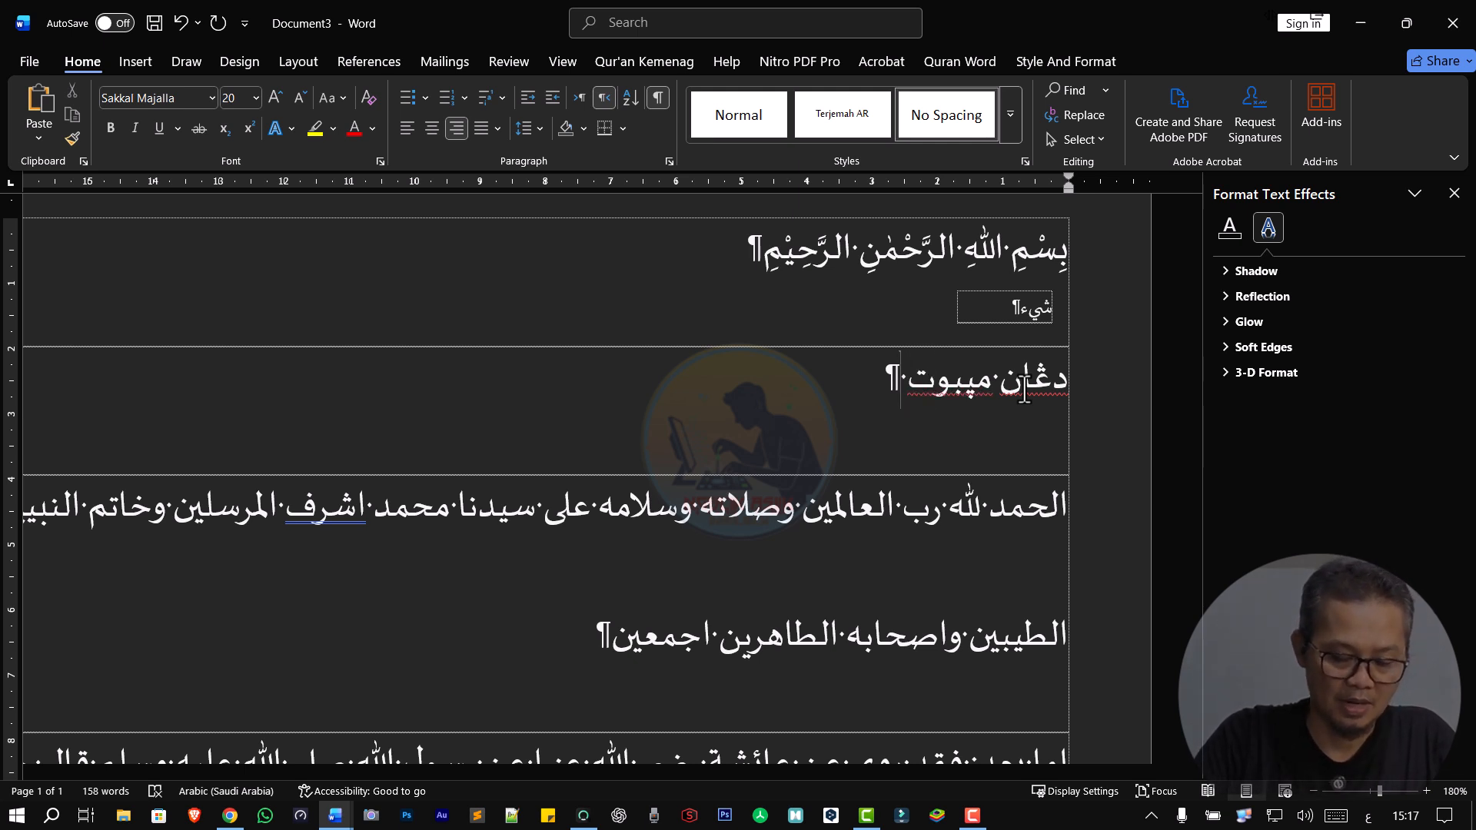
text( نم)
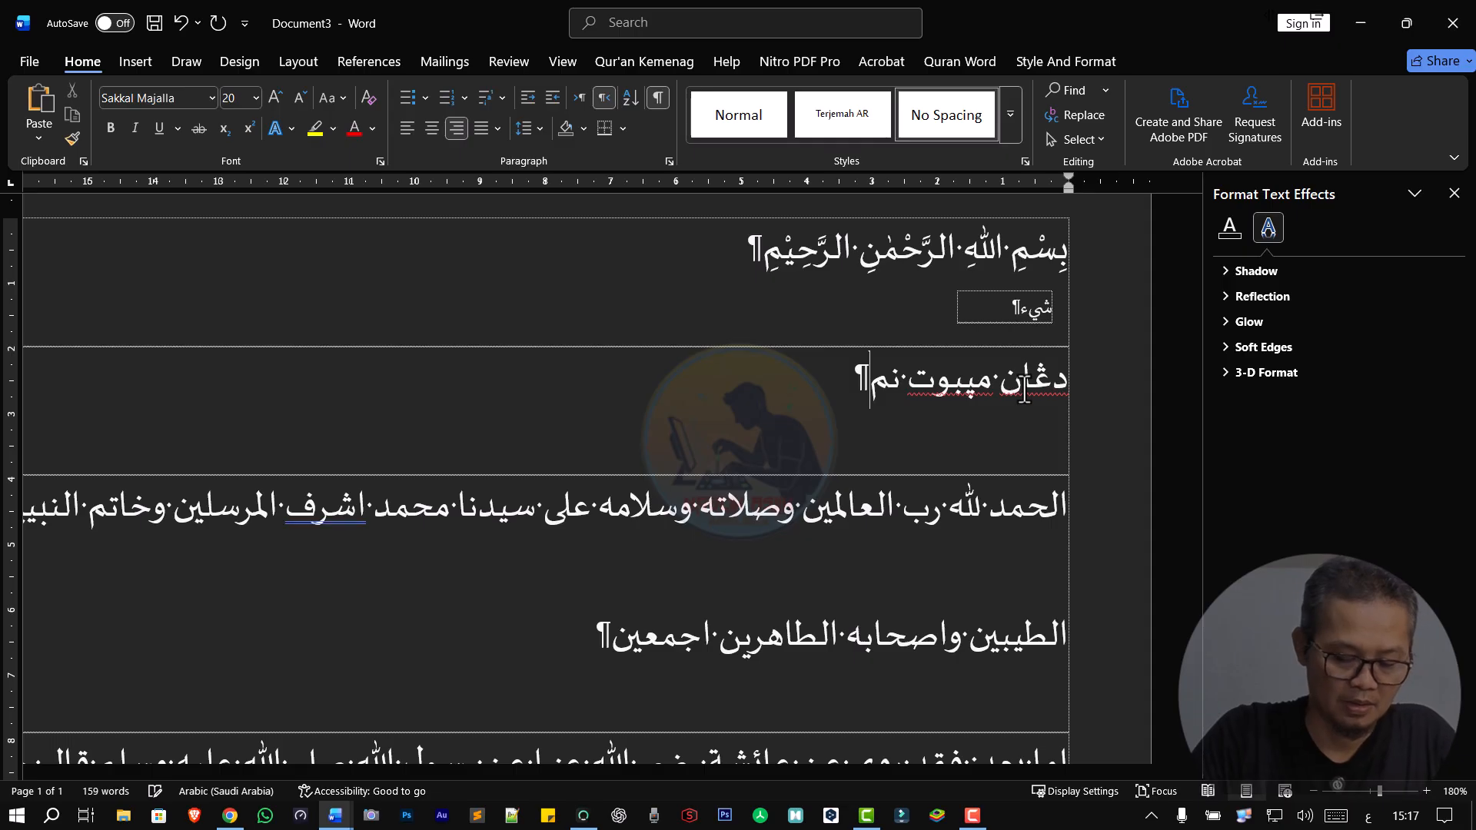
text(ا)
key(BackSpace)
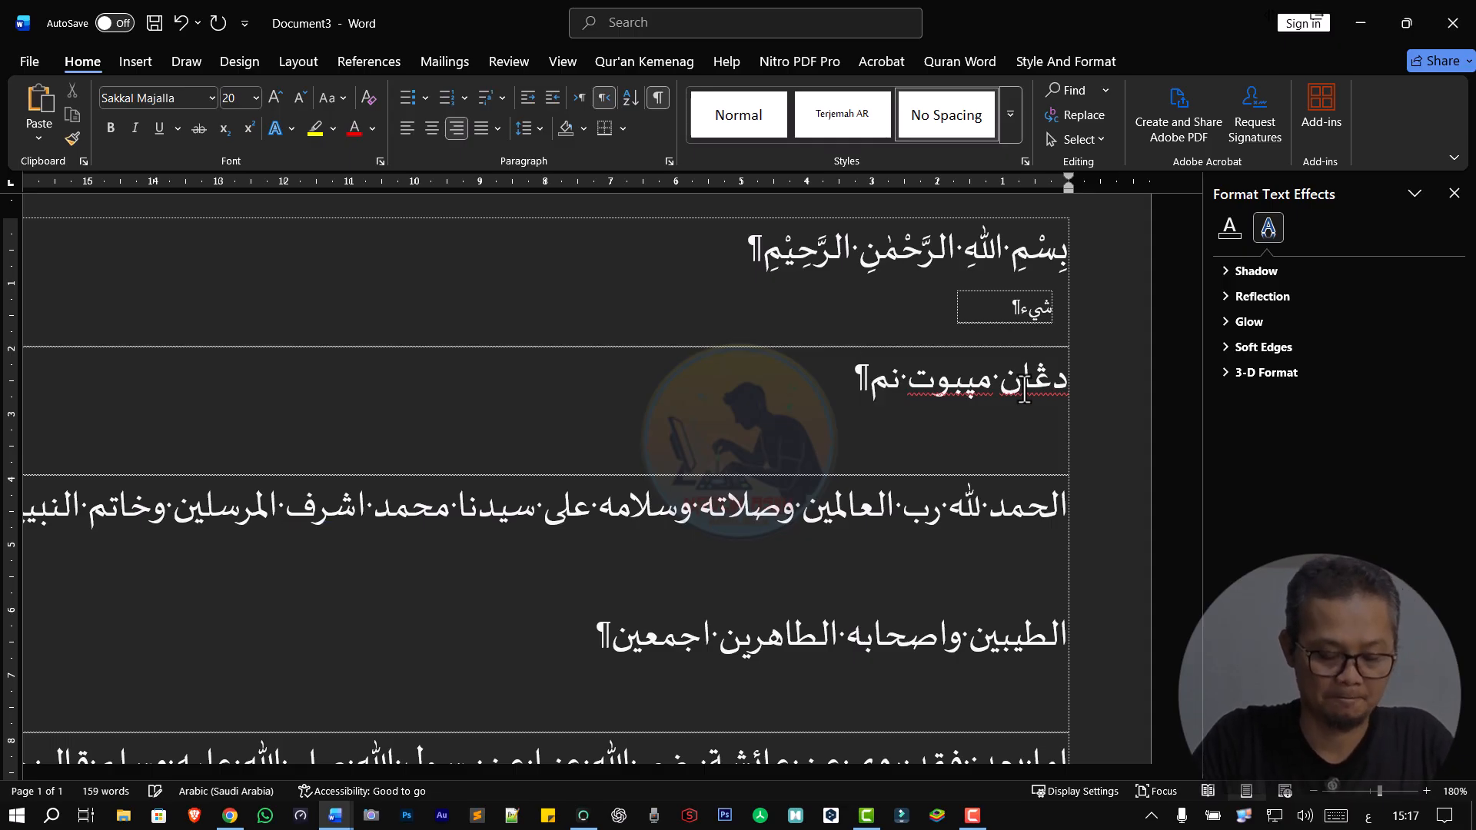
text(ى)
key(BackSpace)
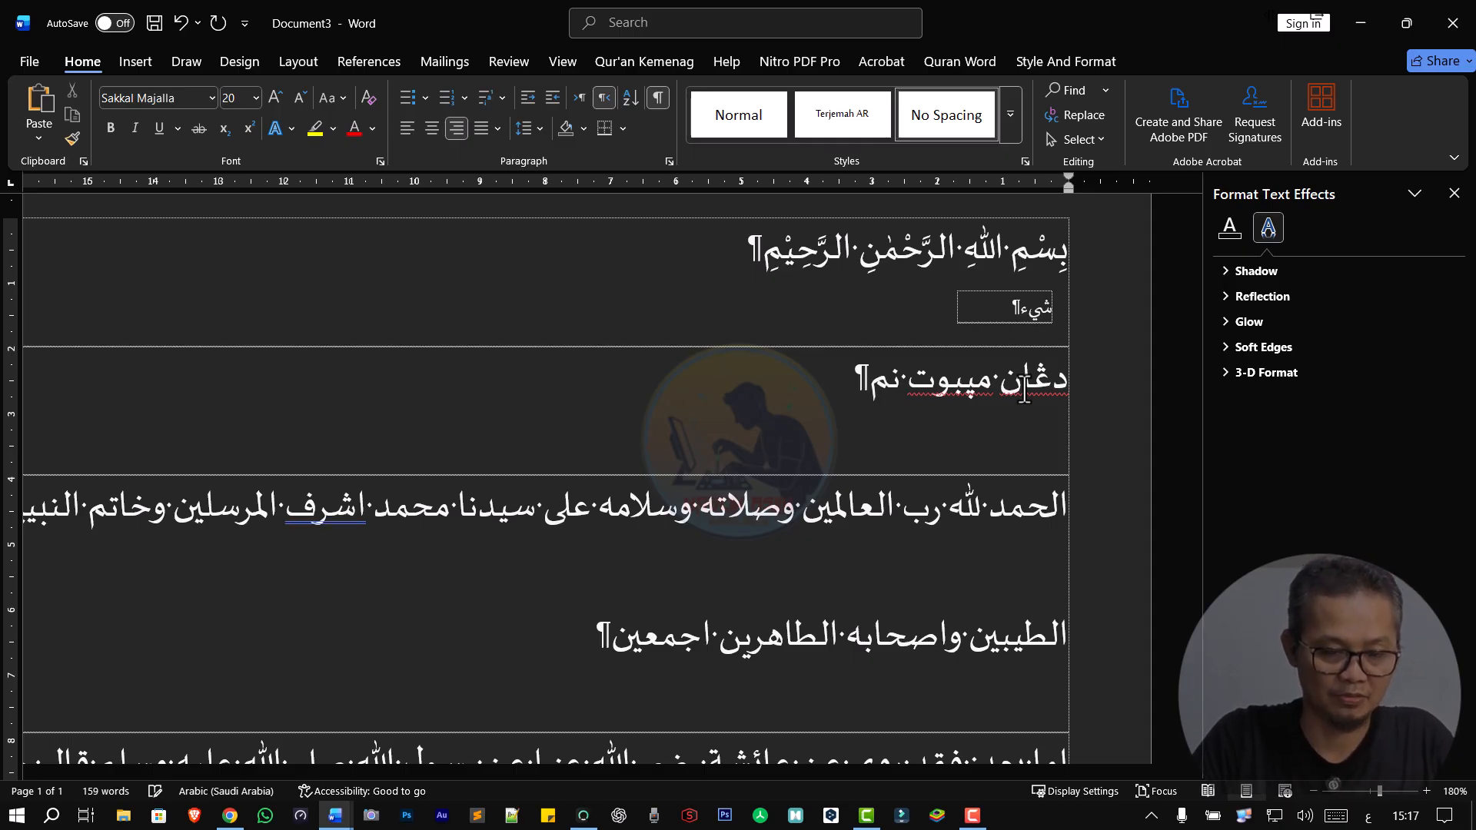
text(ا)
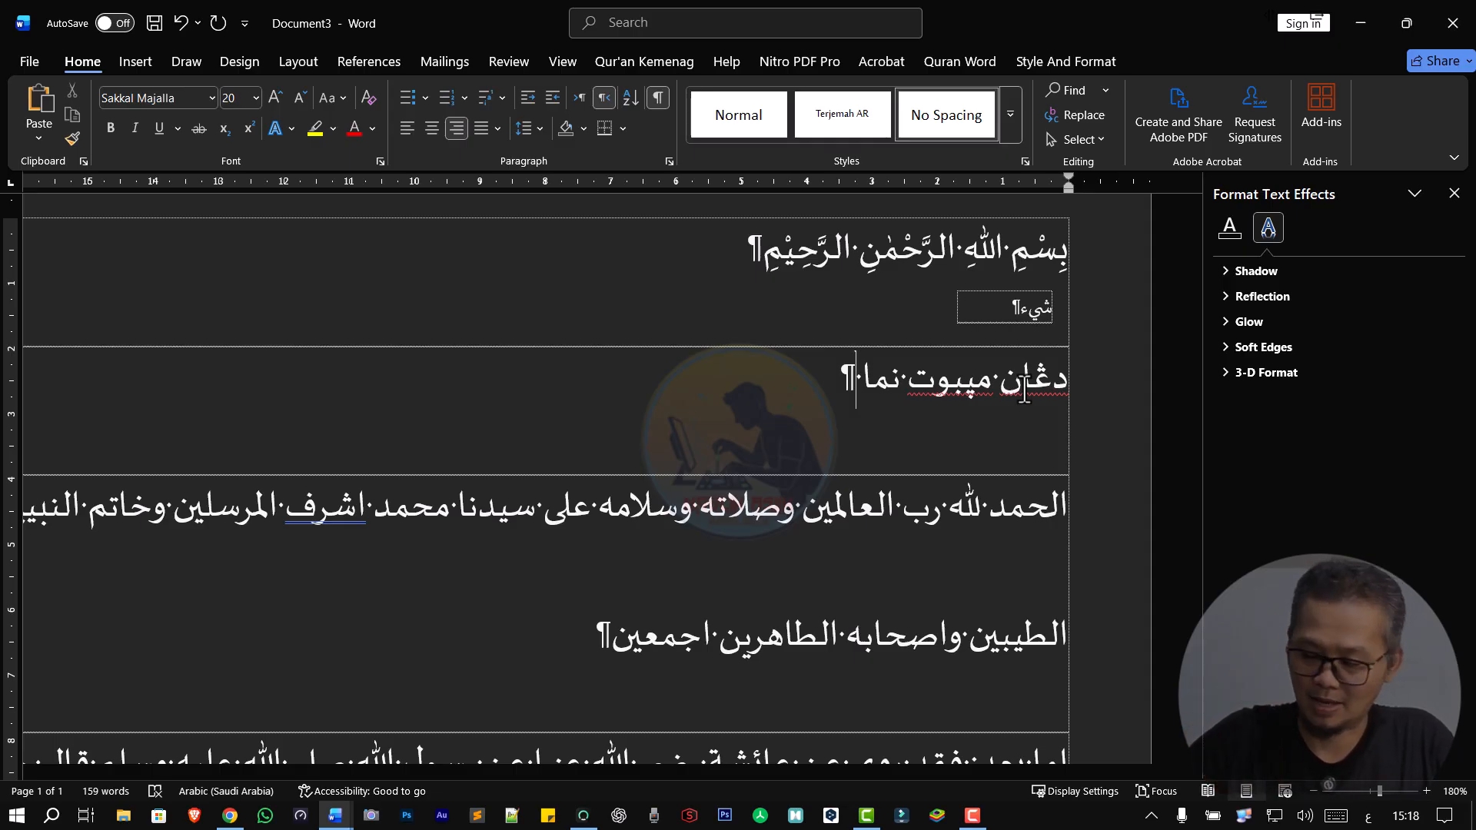
- Add the words الله يڠ مهى فموراه to the translation line after نما
text(الله)
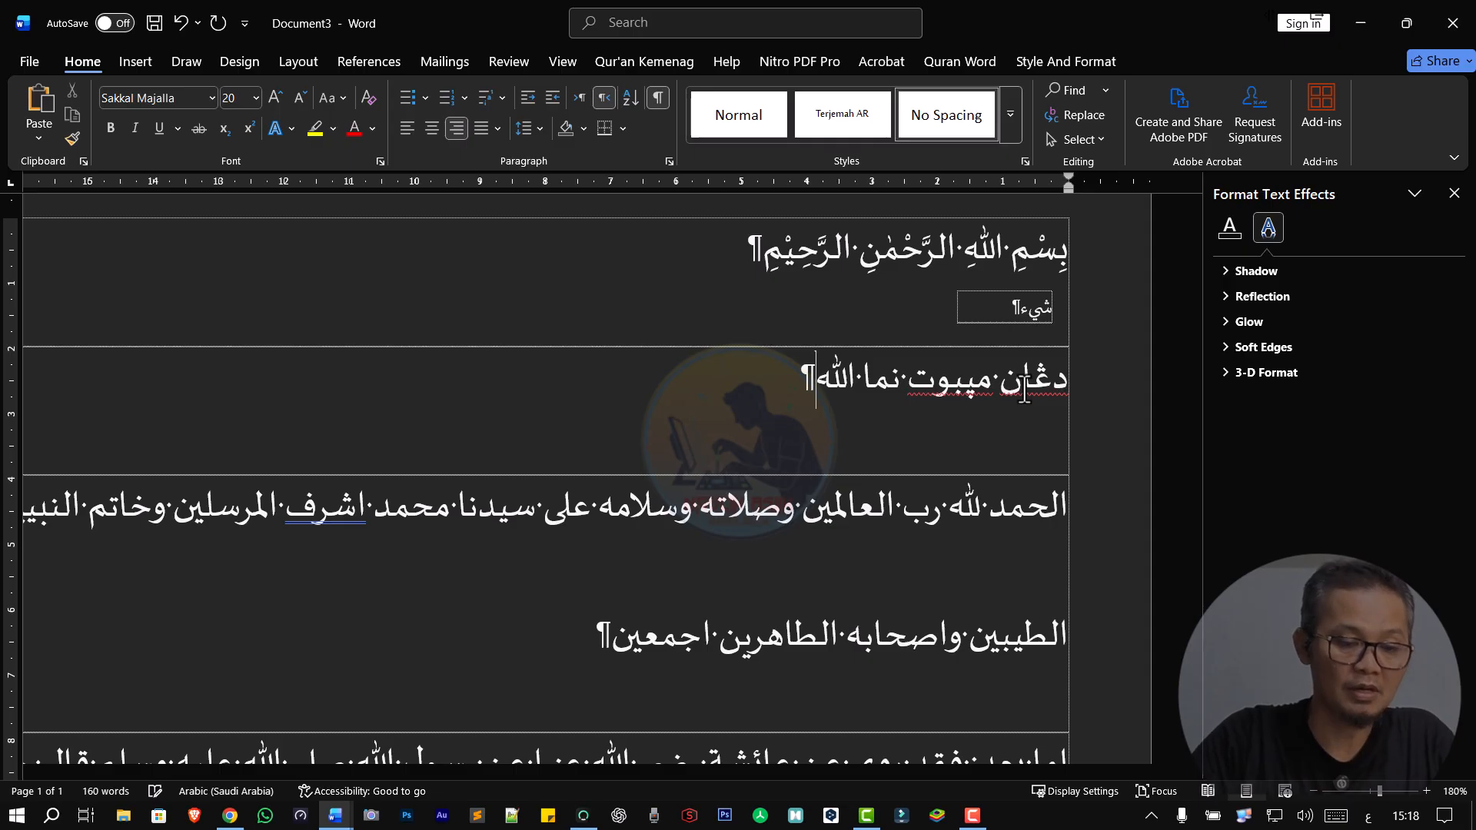
text( ي)
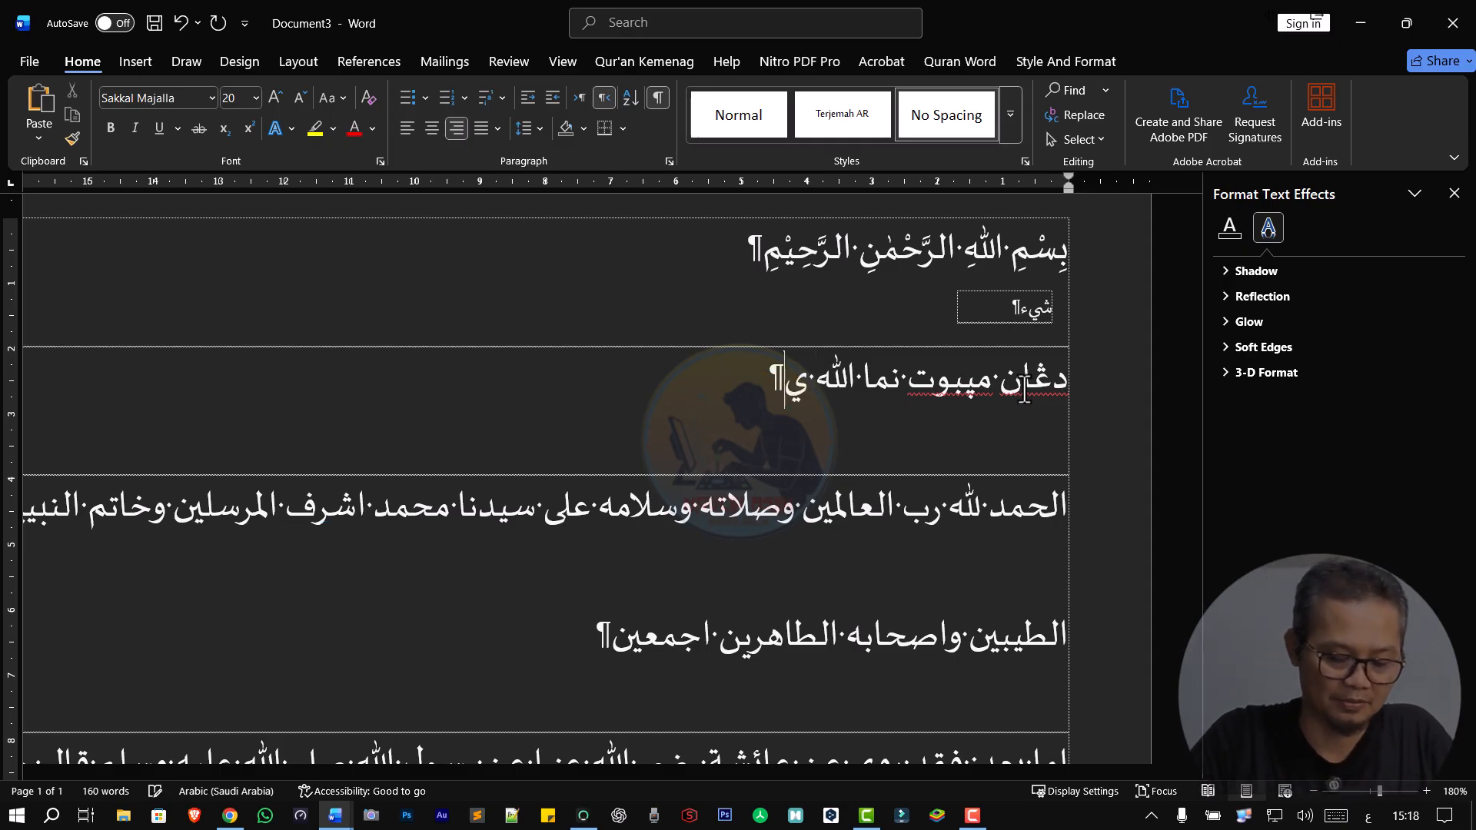
text(غ م)
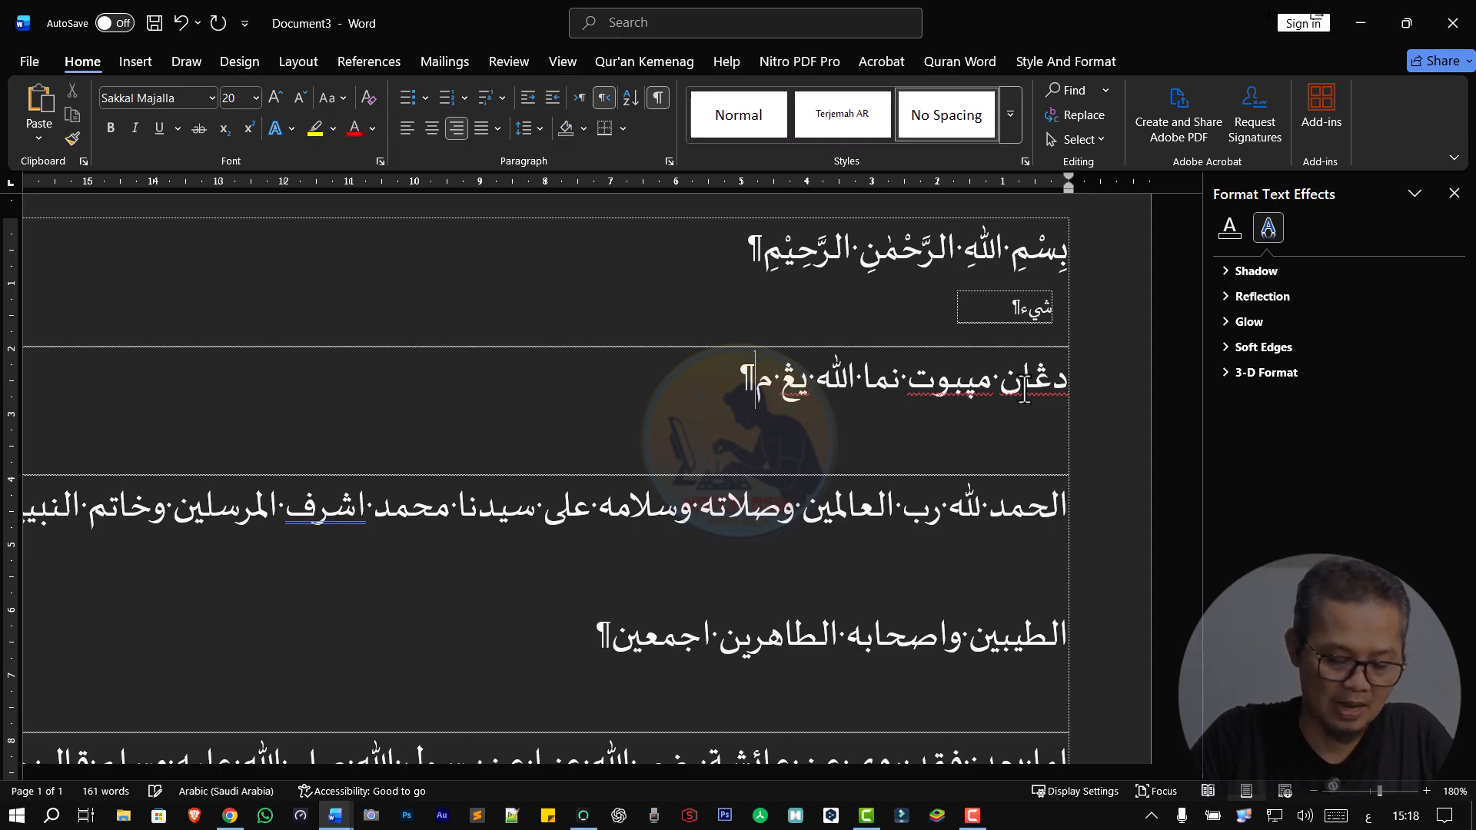
text(هي)
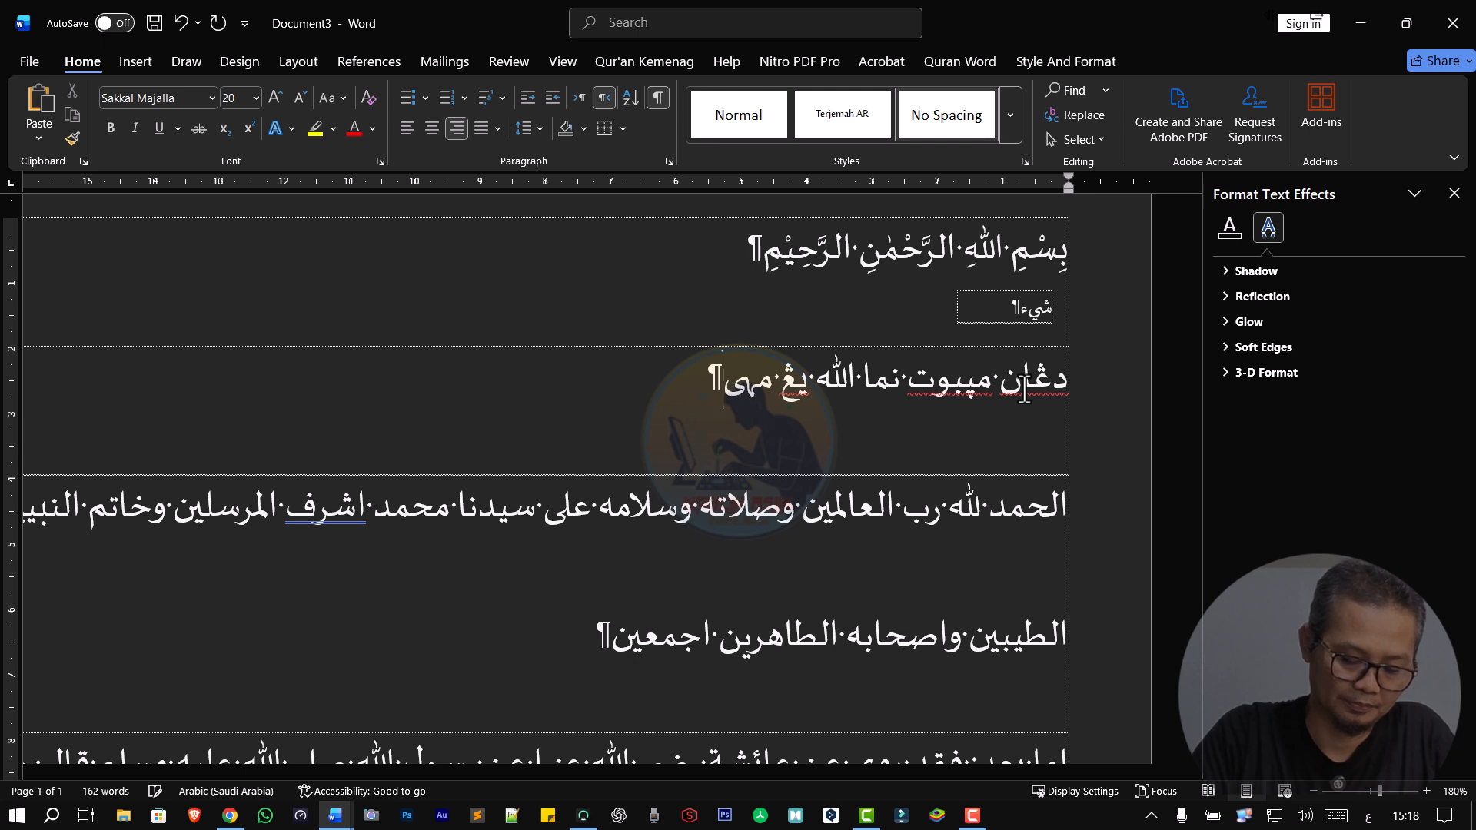
text( فمو)
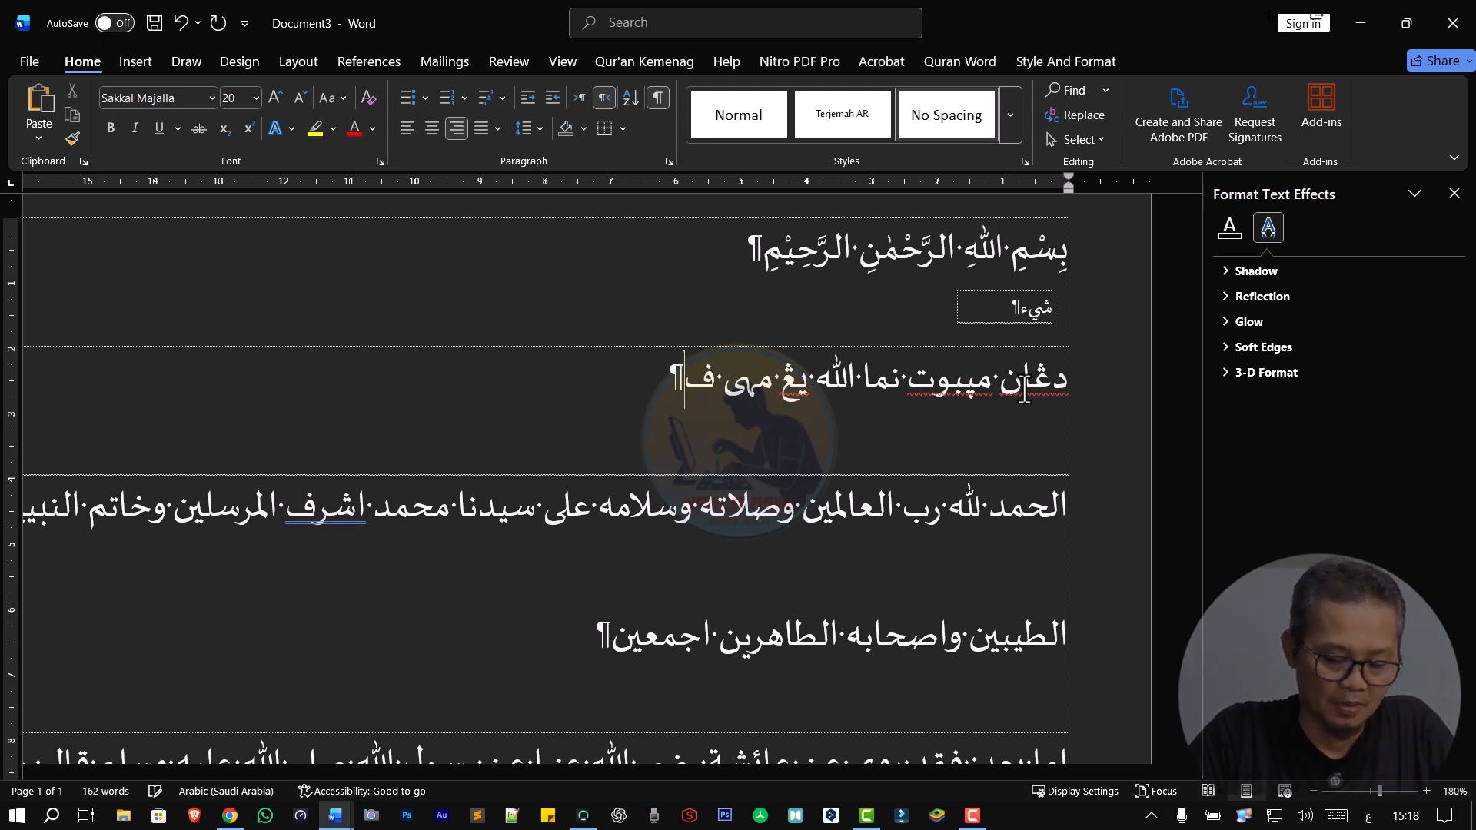
text(ر)
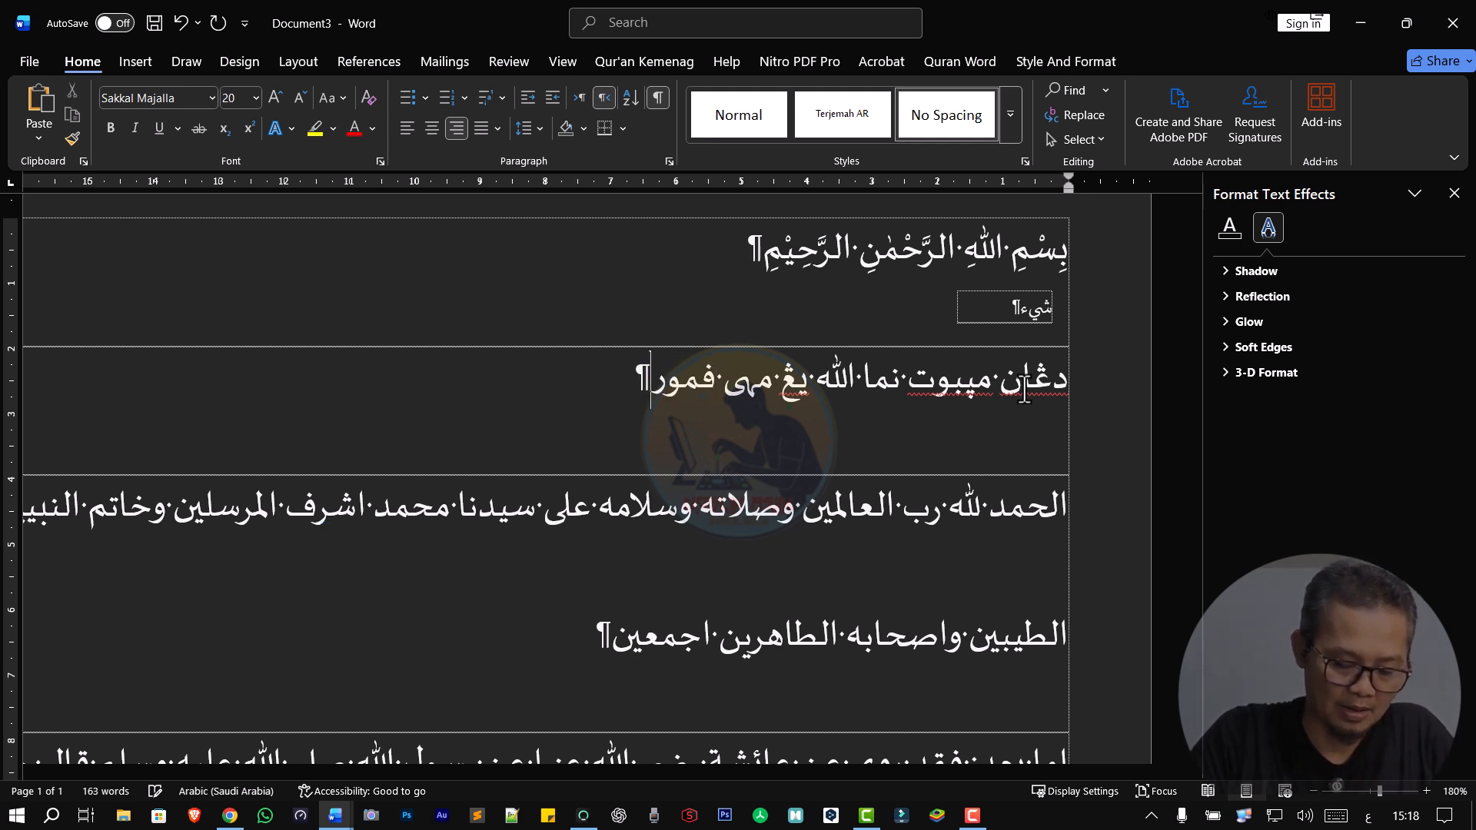
text(اه ل)
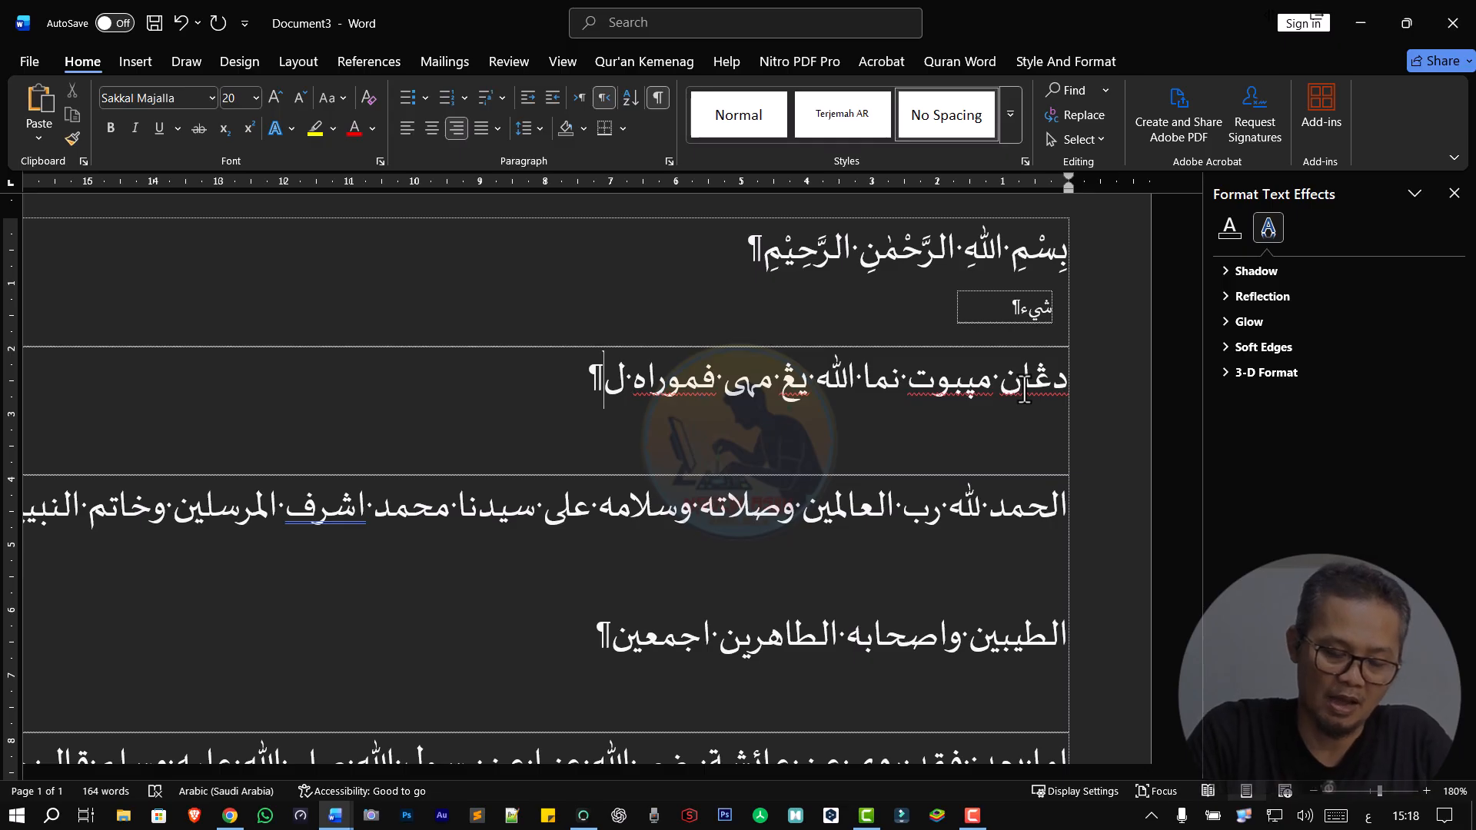
- Complete the translation line with the words لڮى مها فپاياڠ
text(ك)
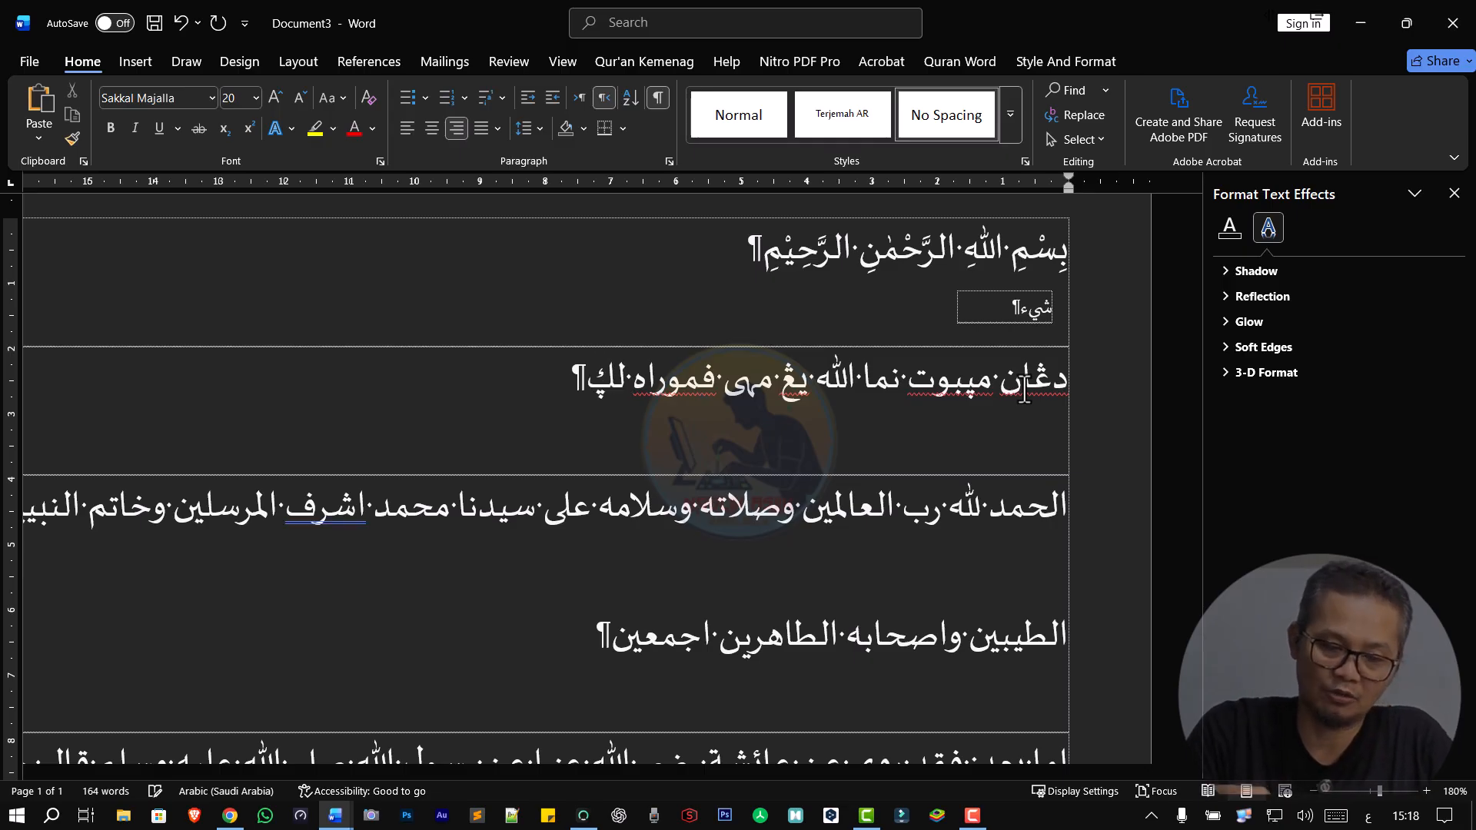
text(ي )
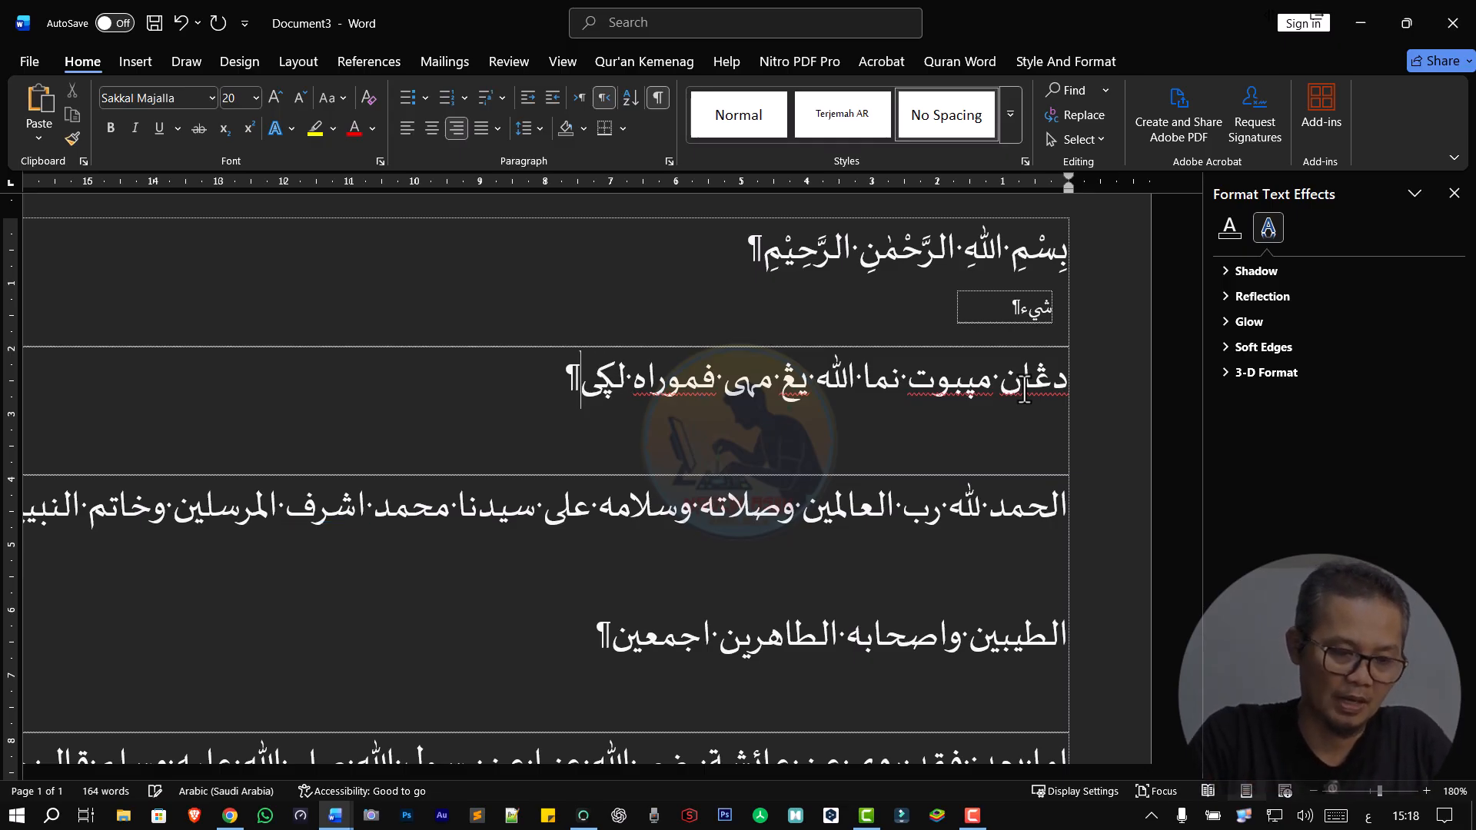
text(م)
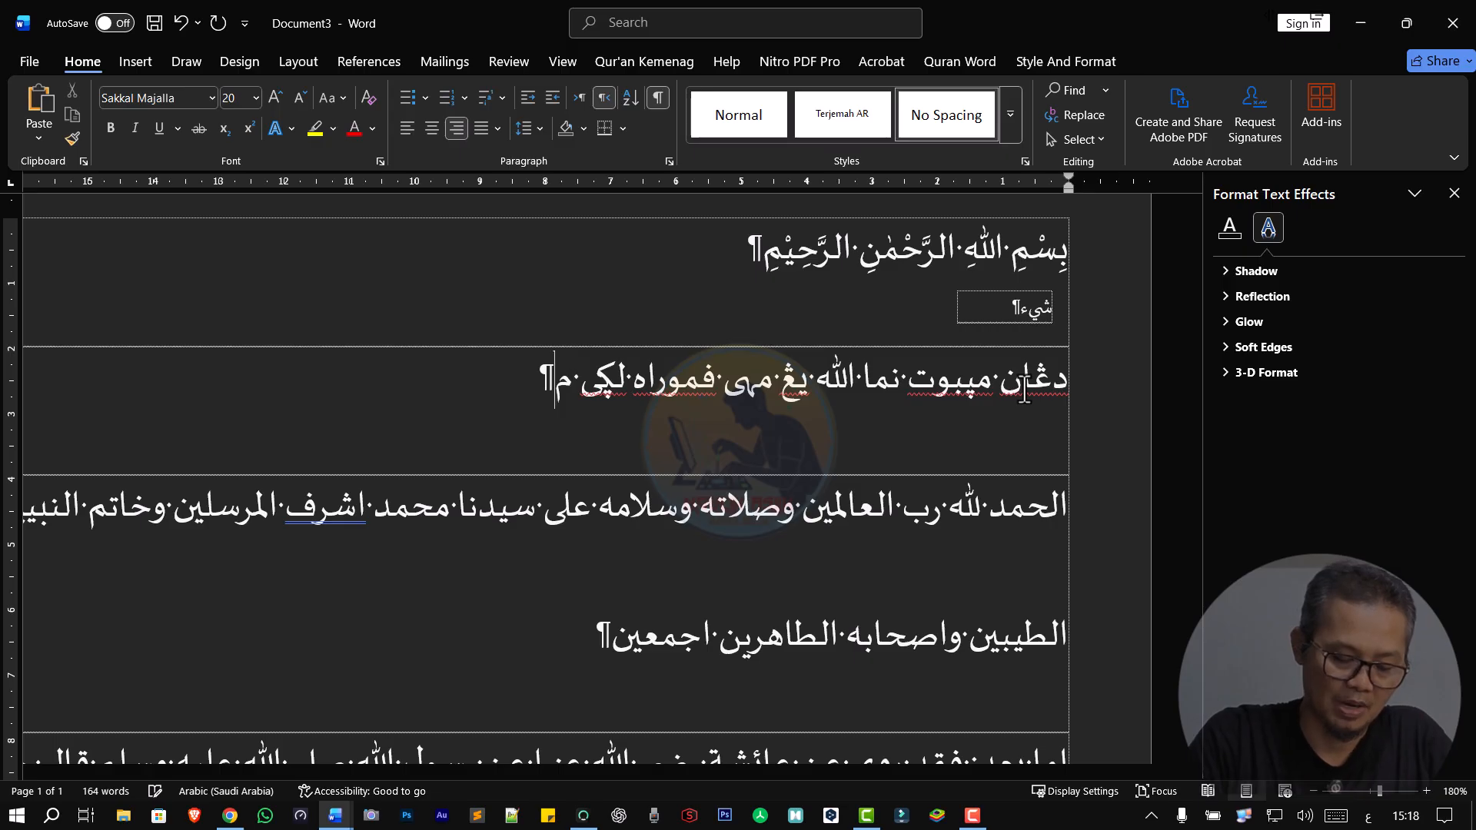
text(ها ف)
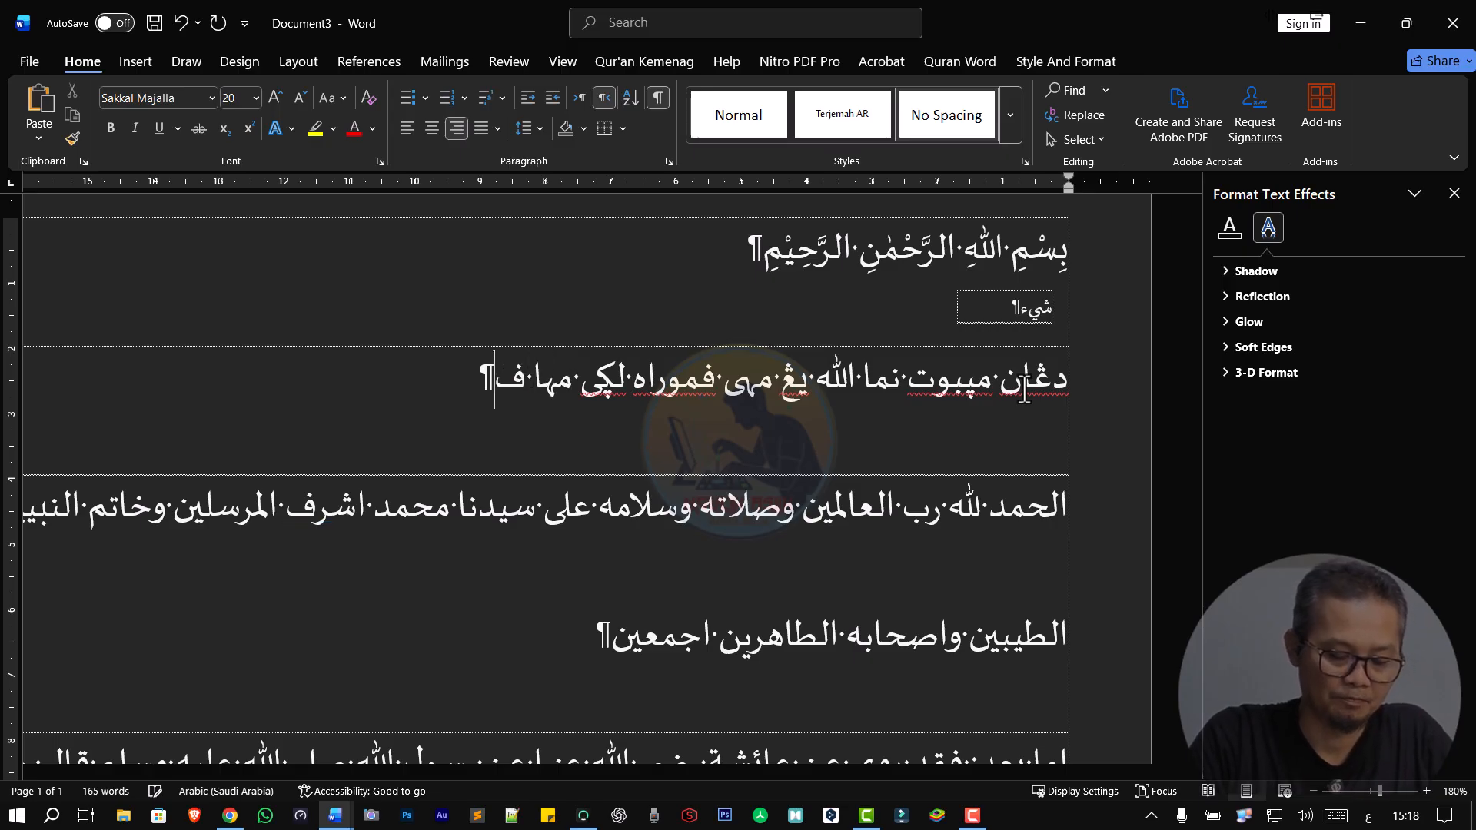
text(پ)
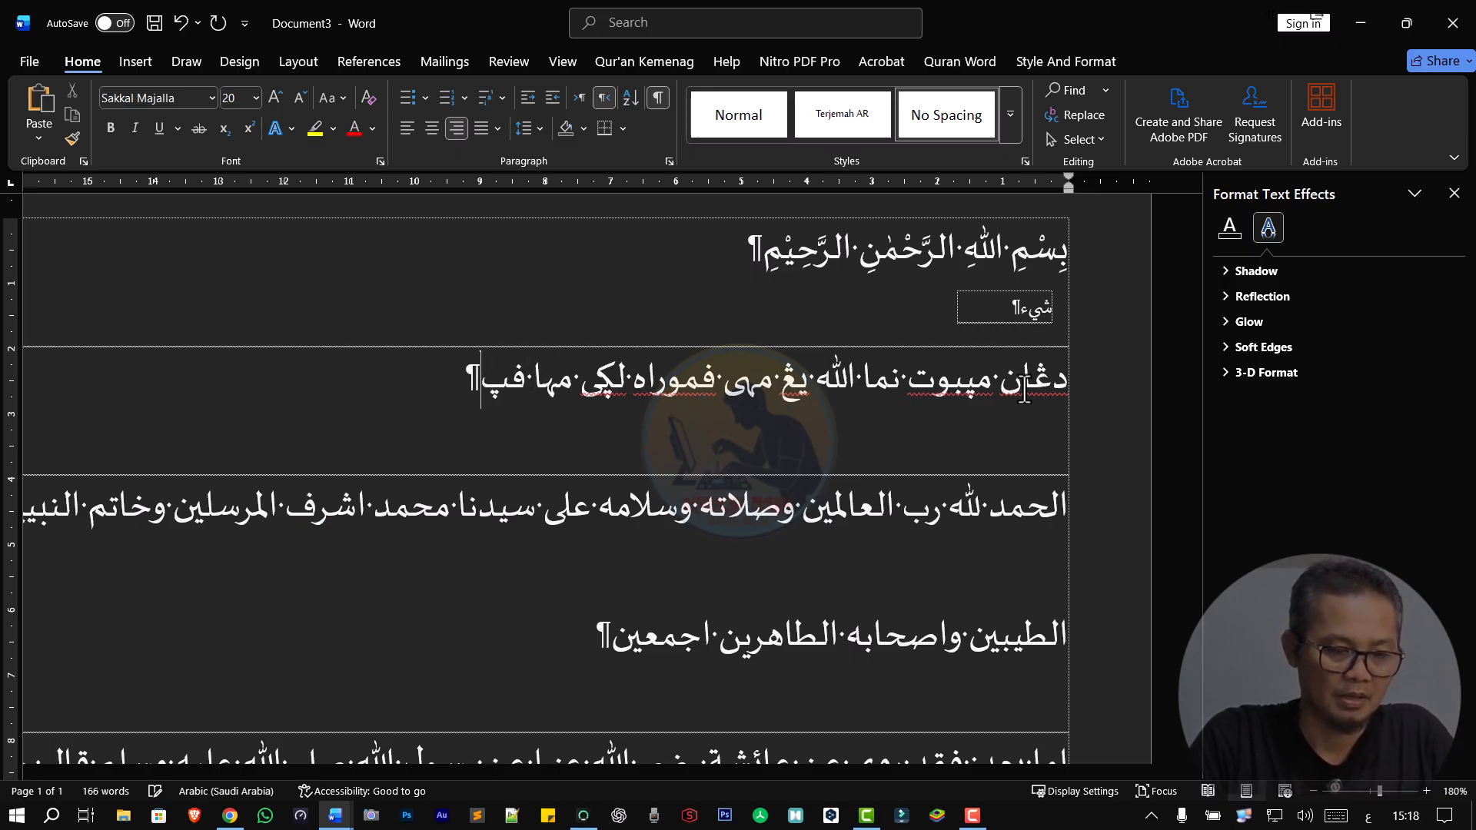
text(اي)
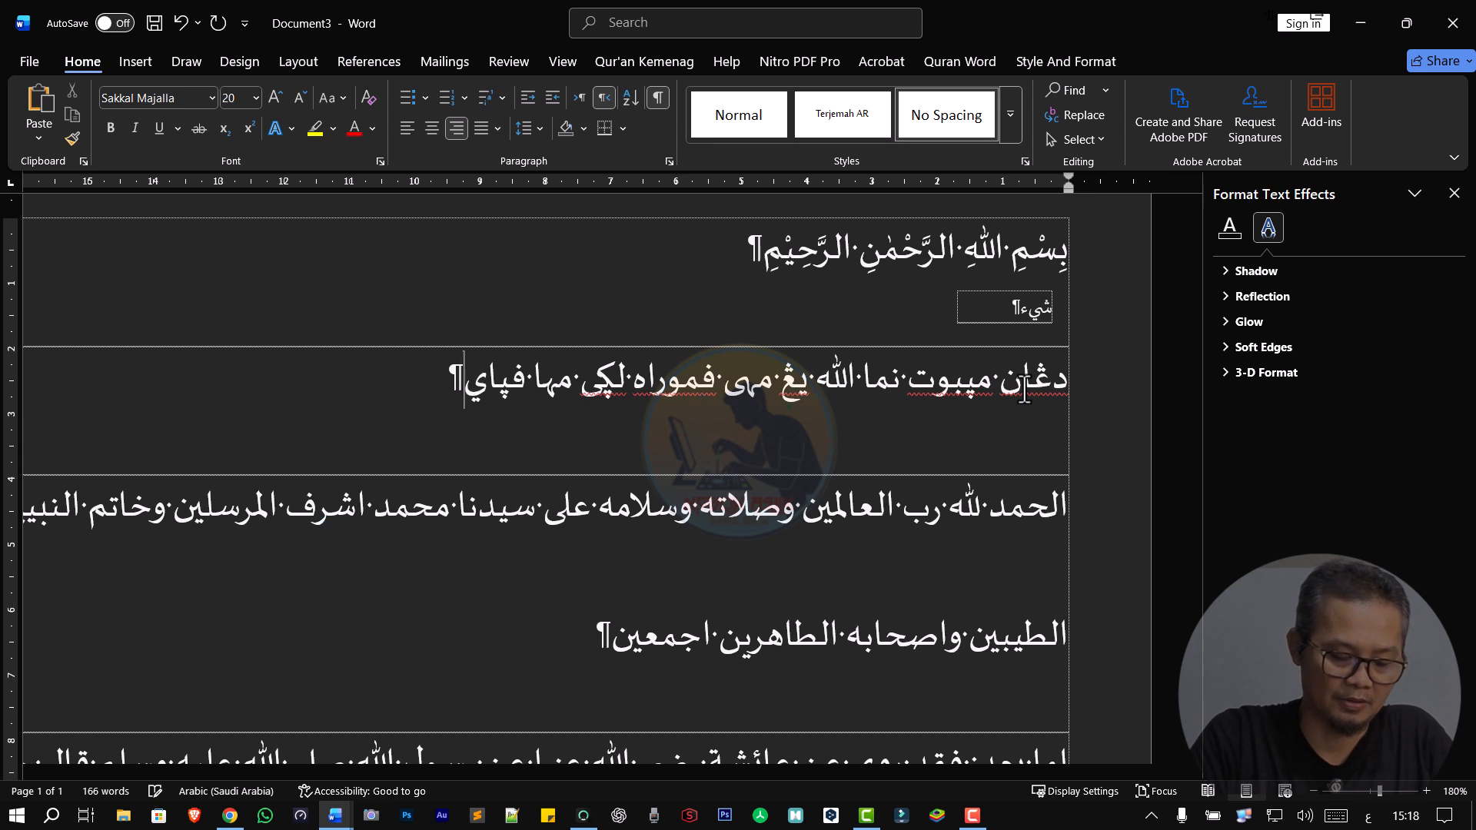
text(اڠ)
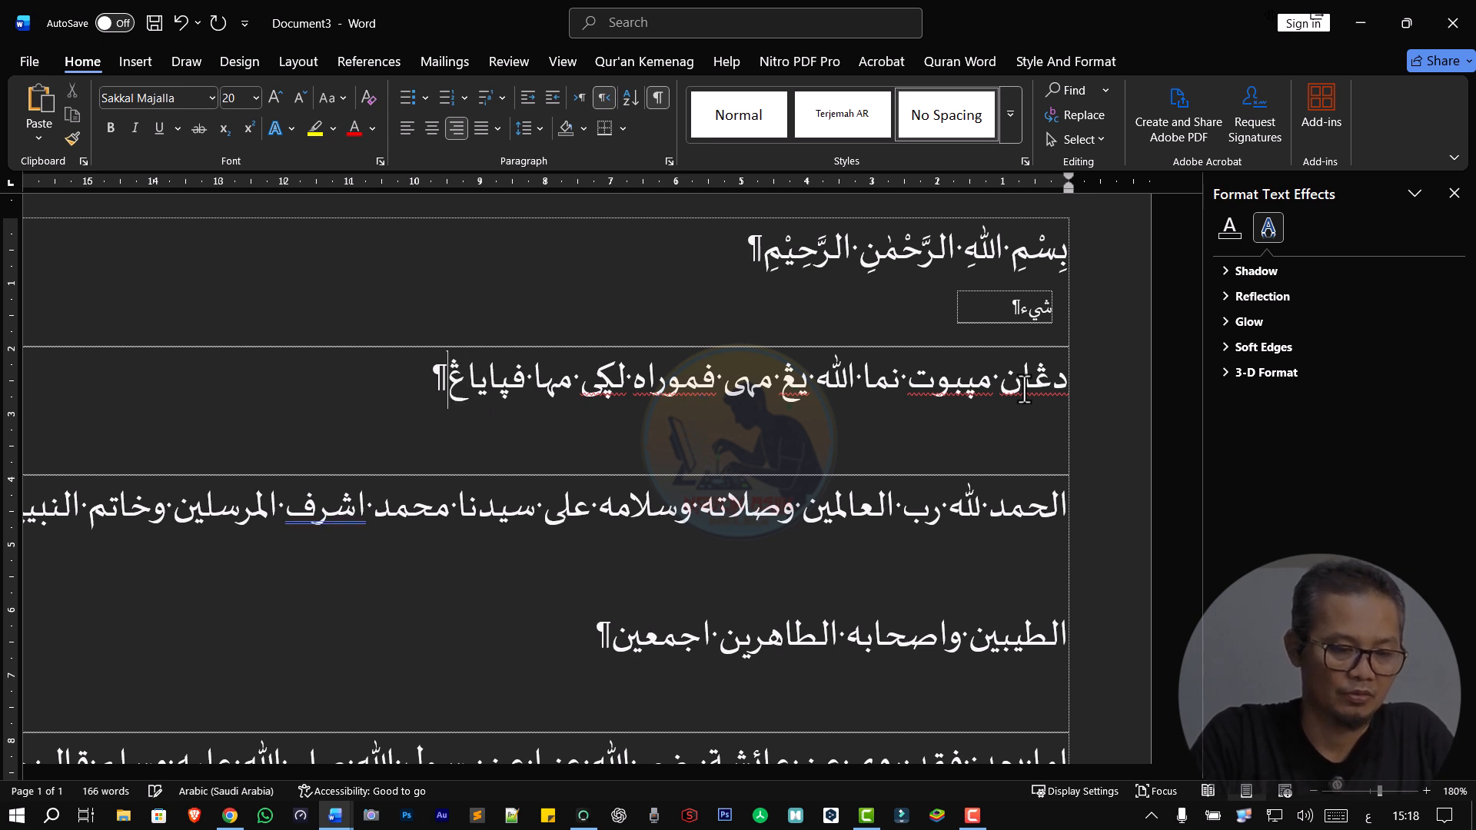
key(Right)
key(Right)
key(Right)
key(Right)
key(Right)
key(Right)
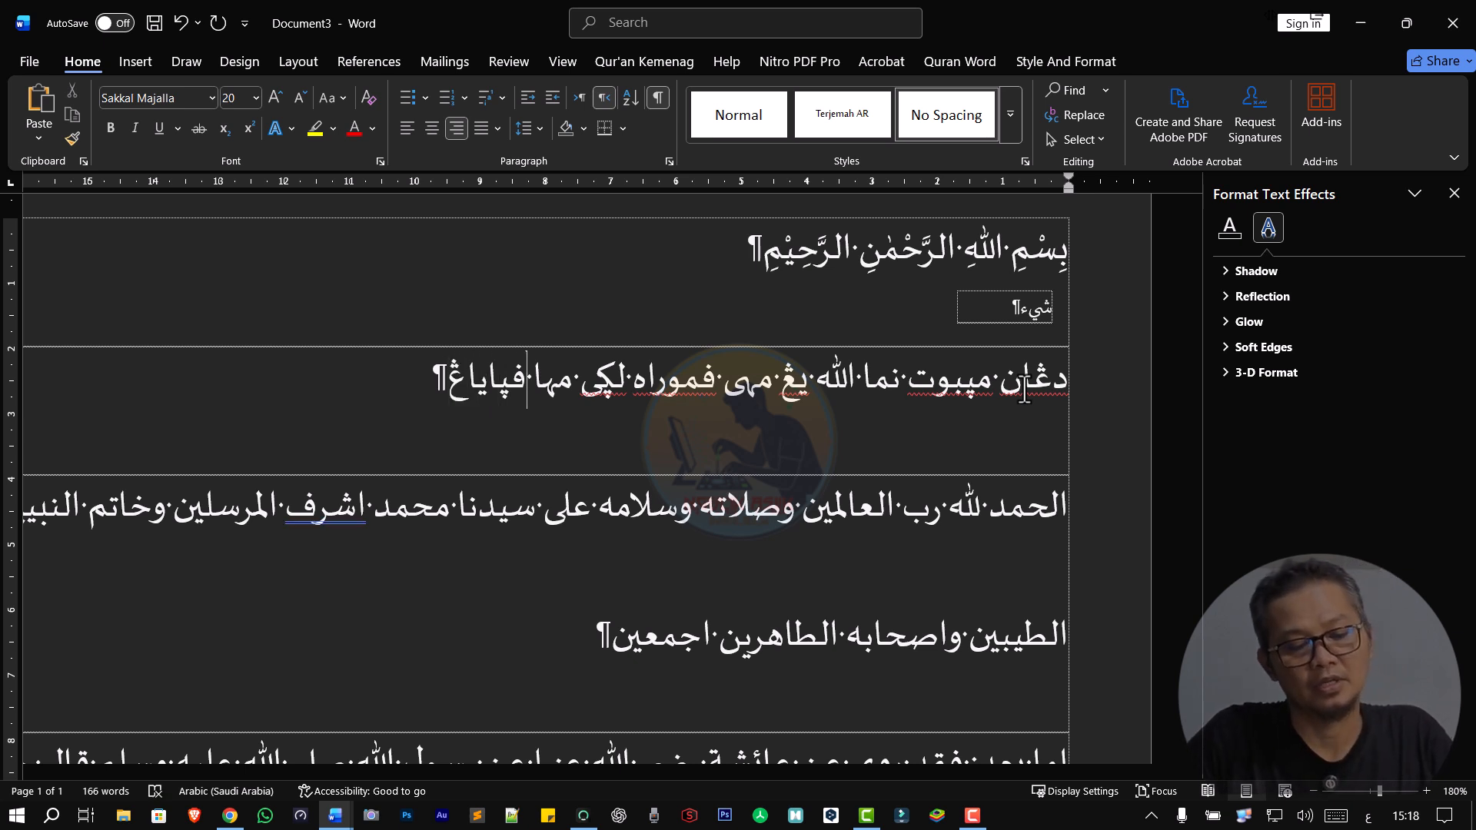
key(Left)
key(Left)
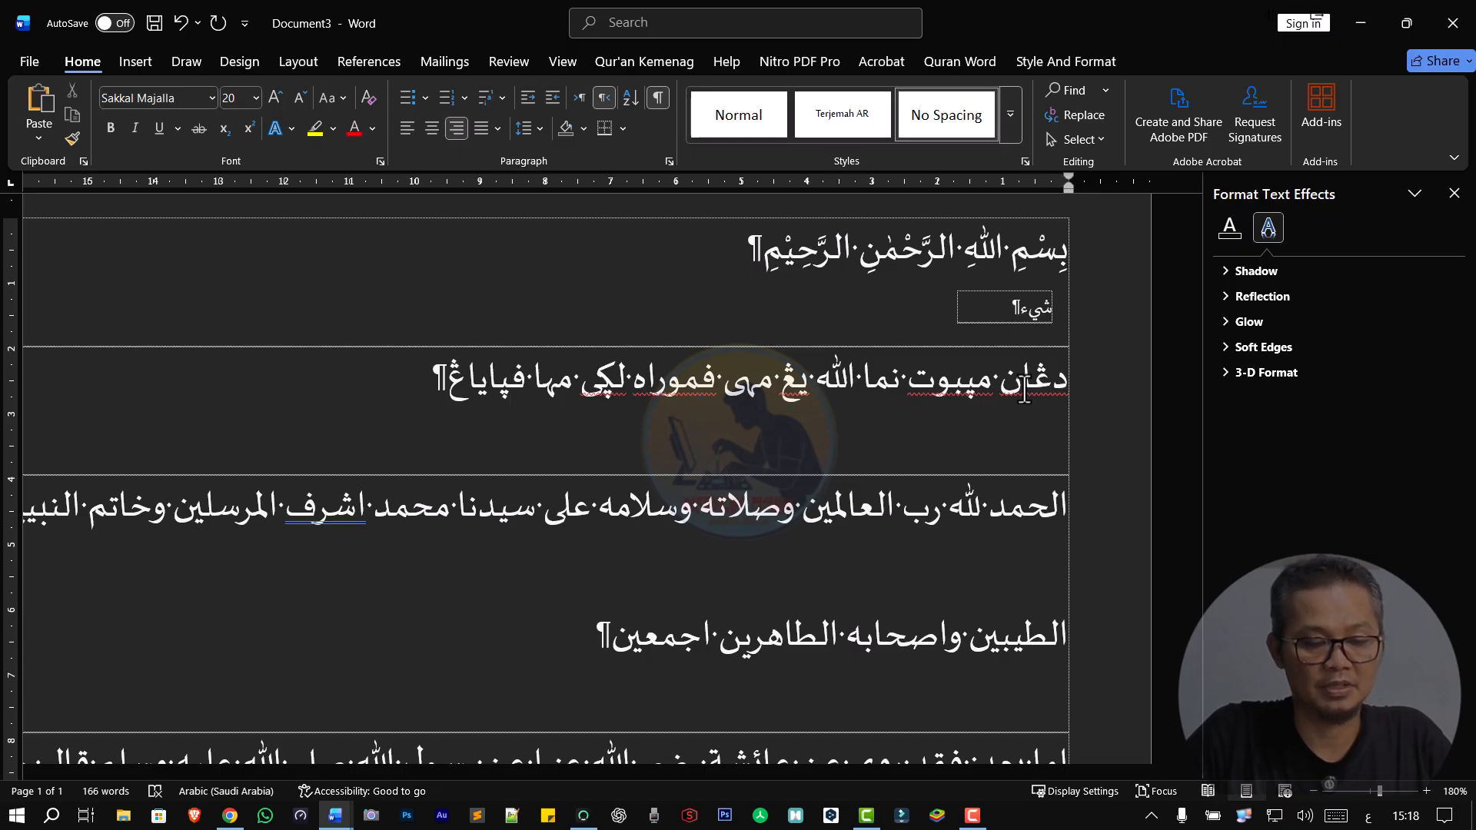
- Place the cursor after the first letter of دڠان and open the full symbol list for the (normal text) font
key(Home)
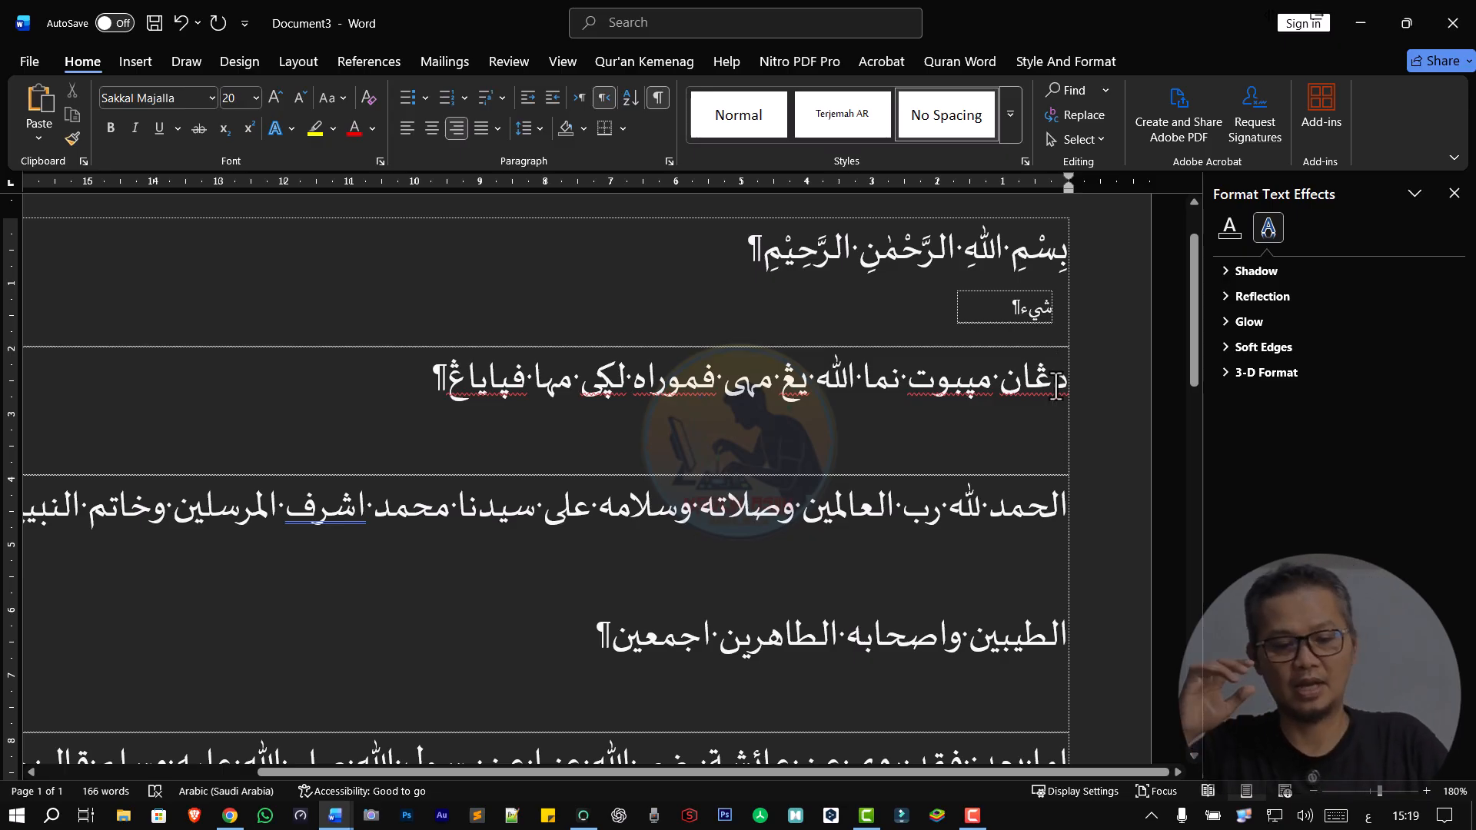
click(1078, 58)
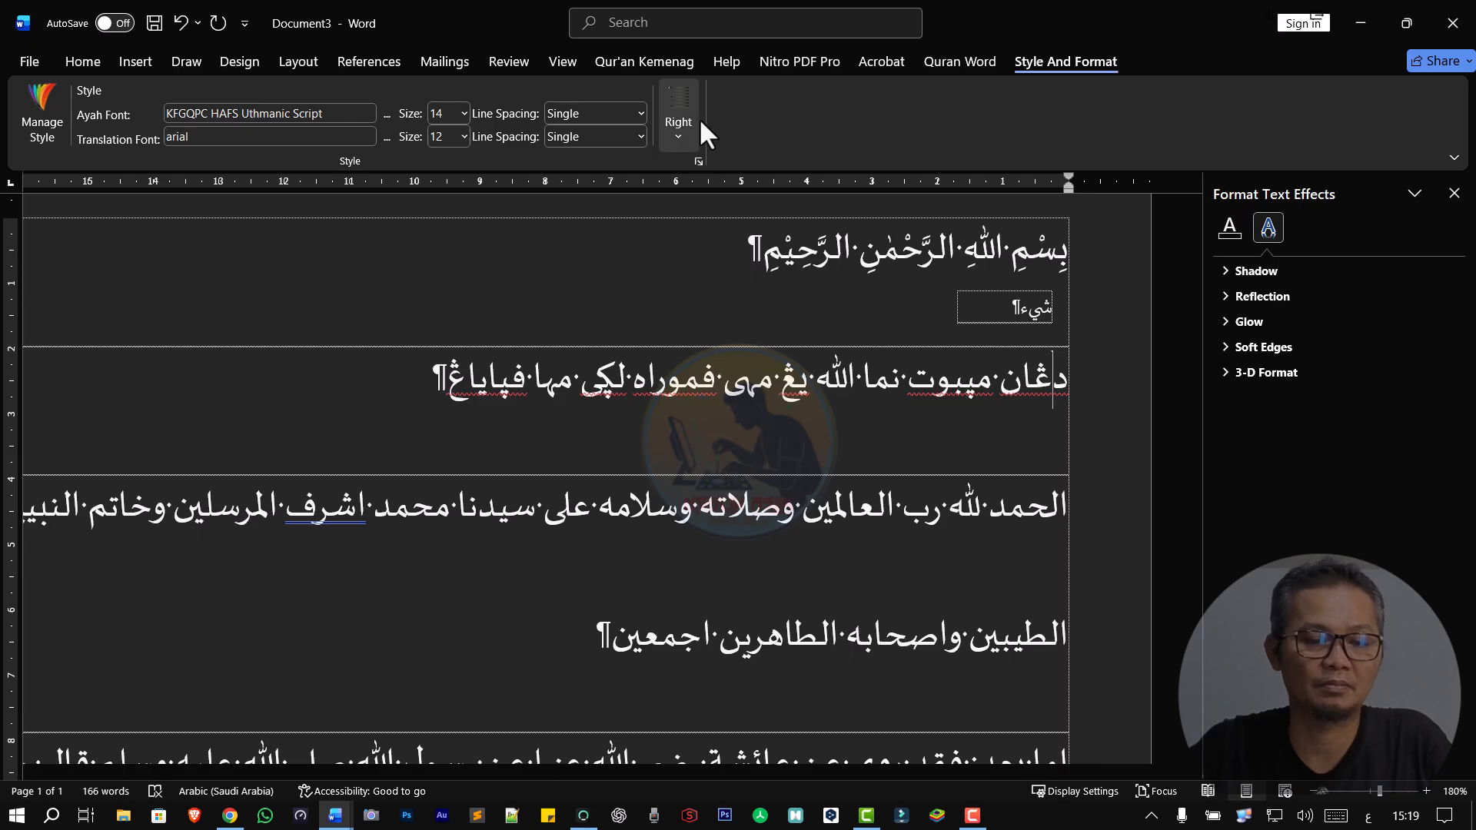
click(134, 60)
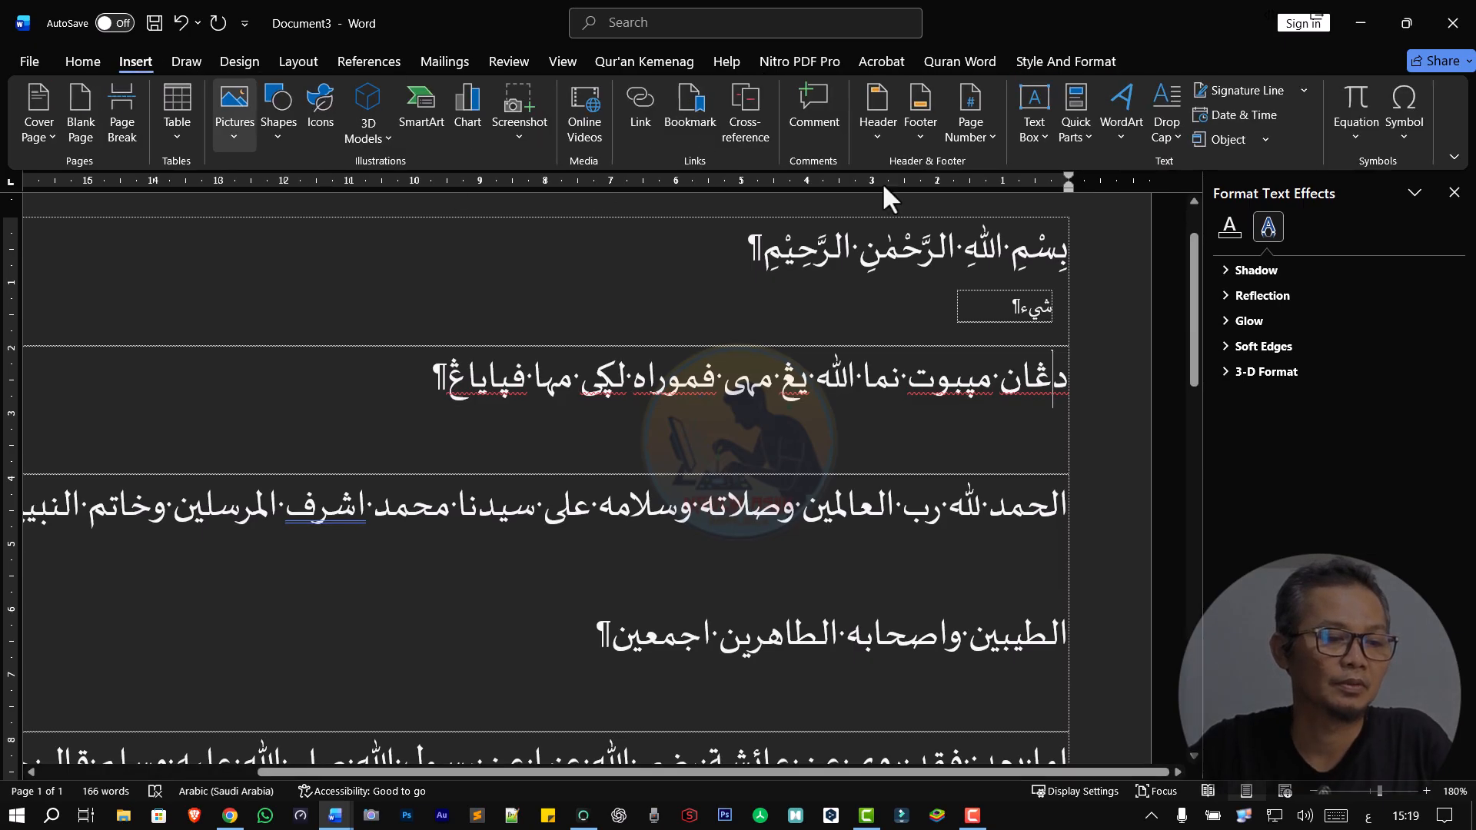
click(1411, 142)
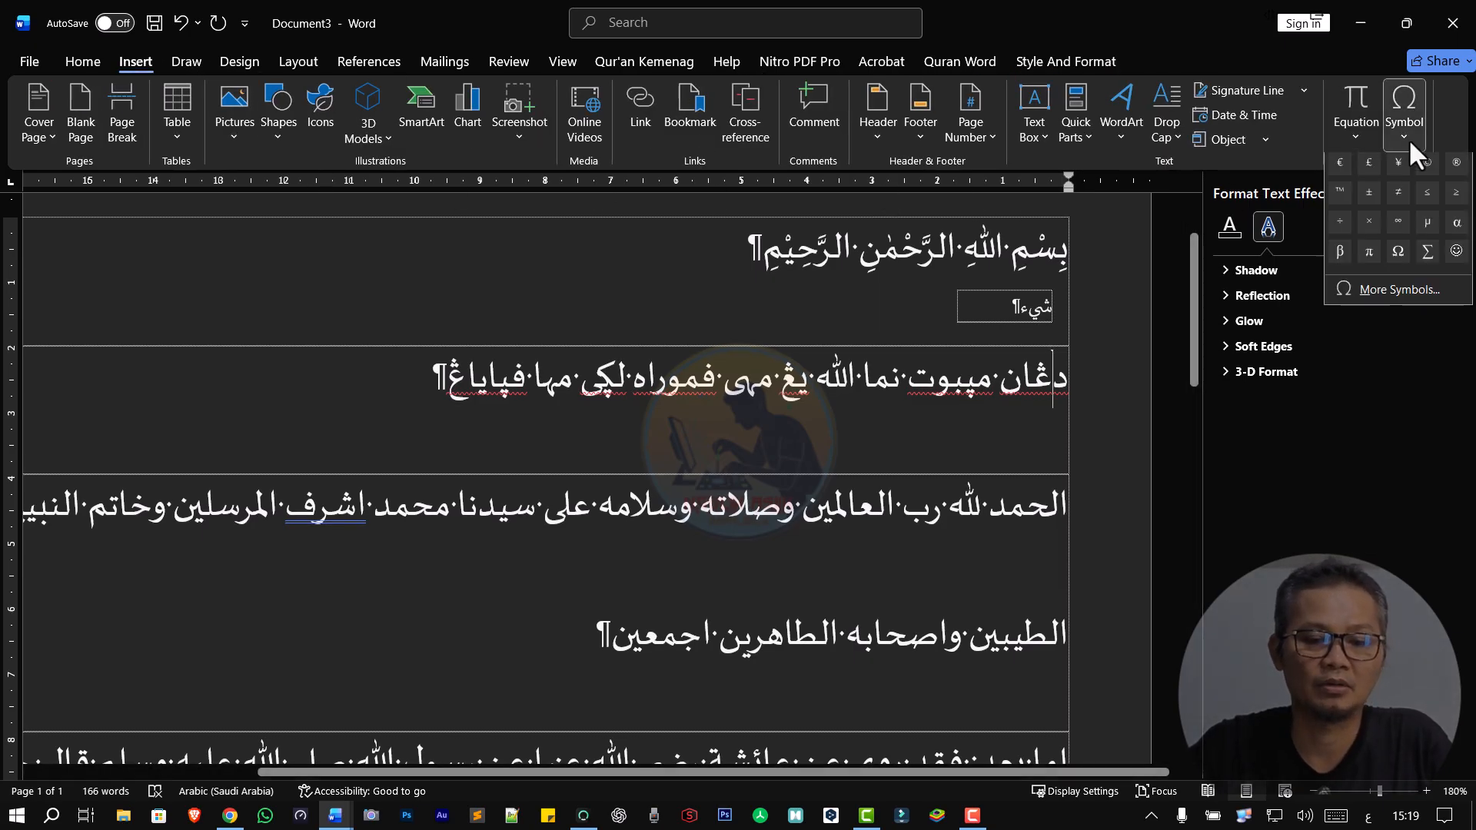
click(1393, 302)
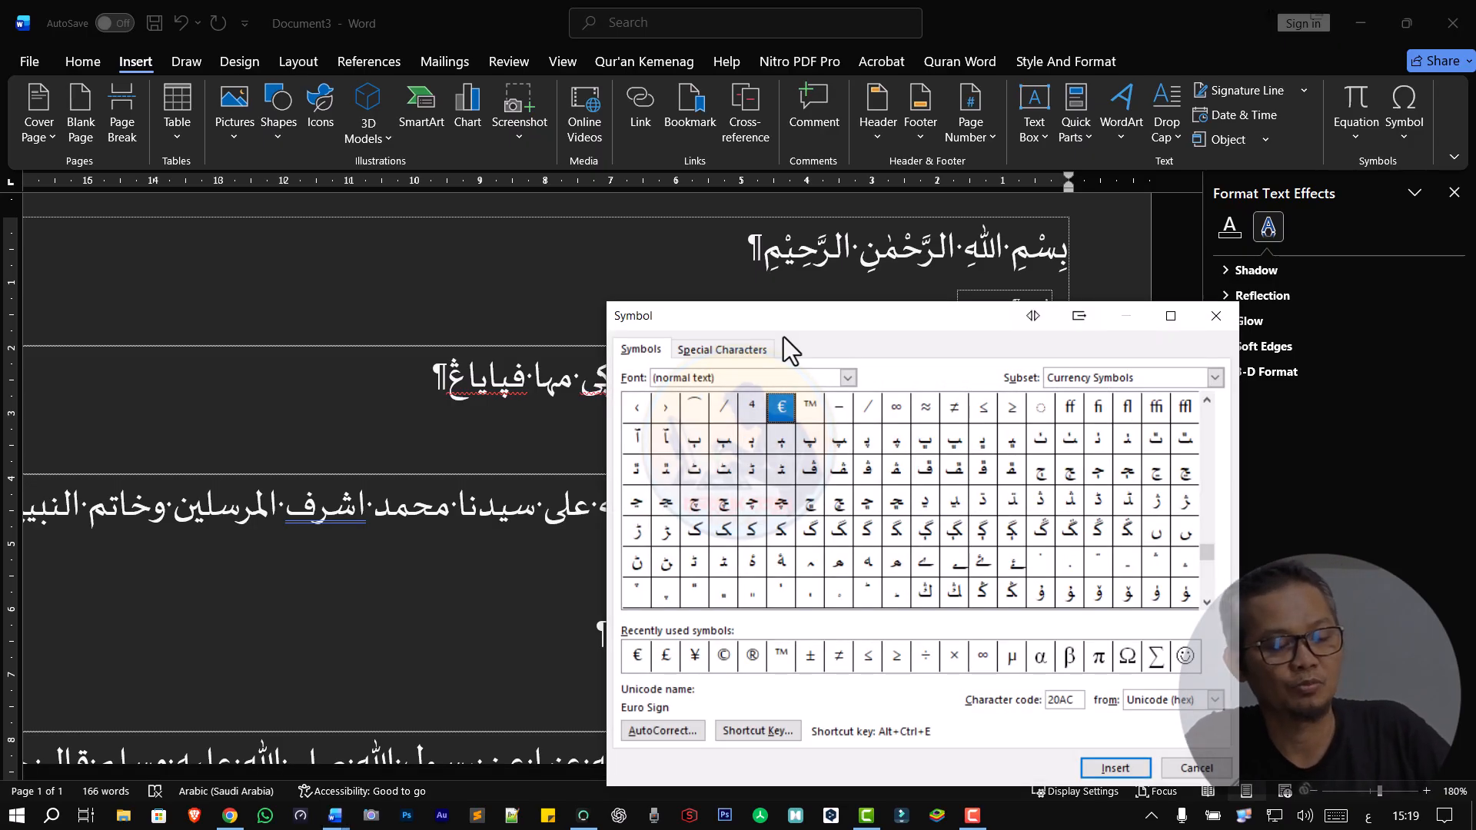
click(848, 378)
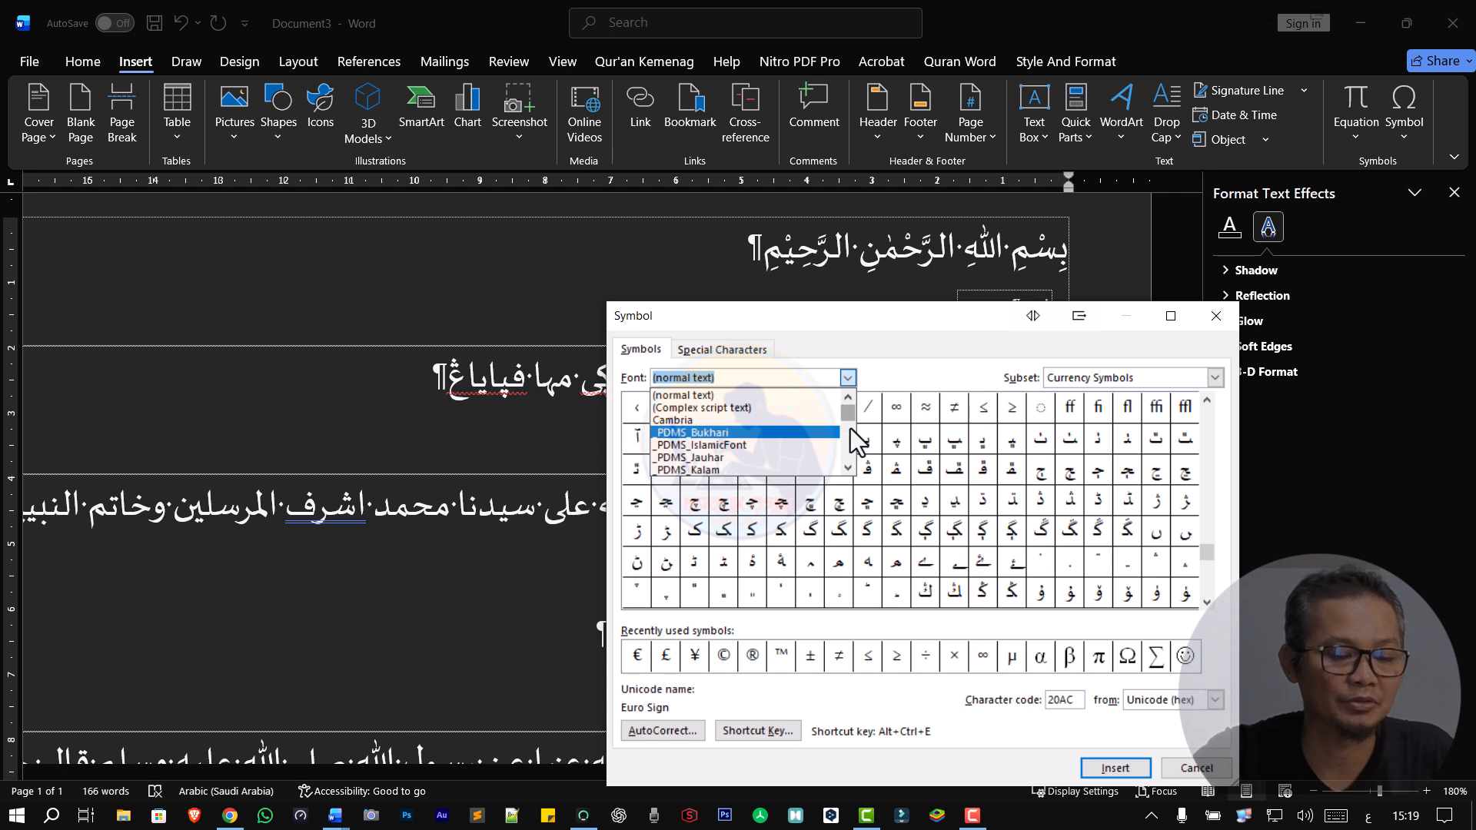
click(774, 399)
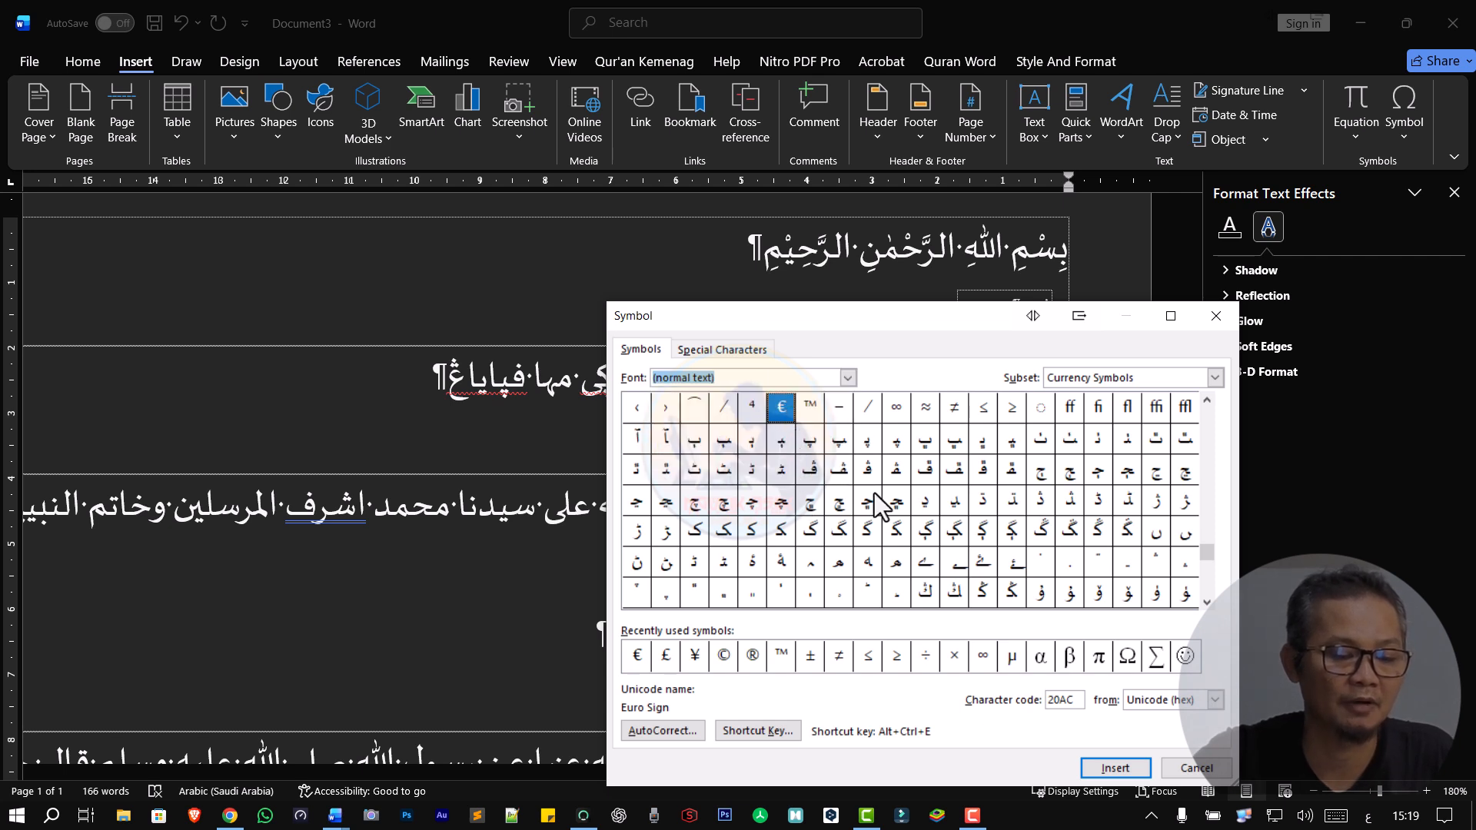
- Find and select the Arabic Maddah Above character, code 0653, in the Arabic subset of the symbol list
click(1205, 609)
click(1205, 609)
click(1206, 609)
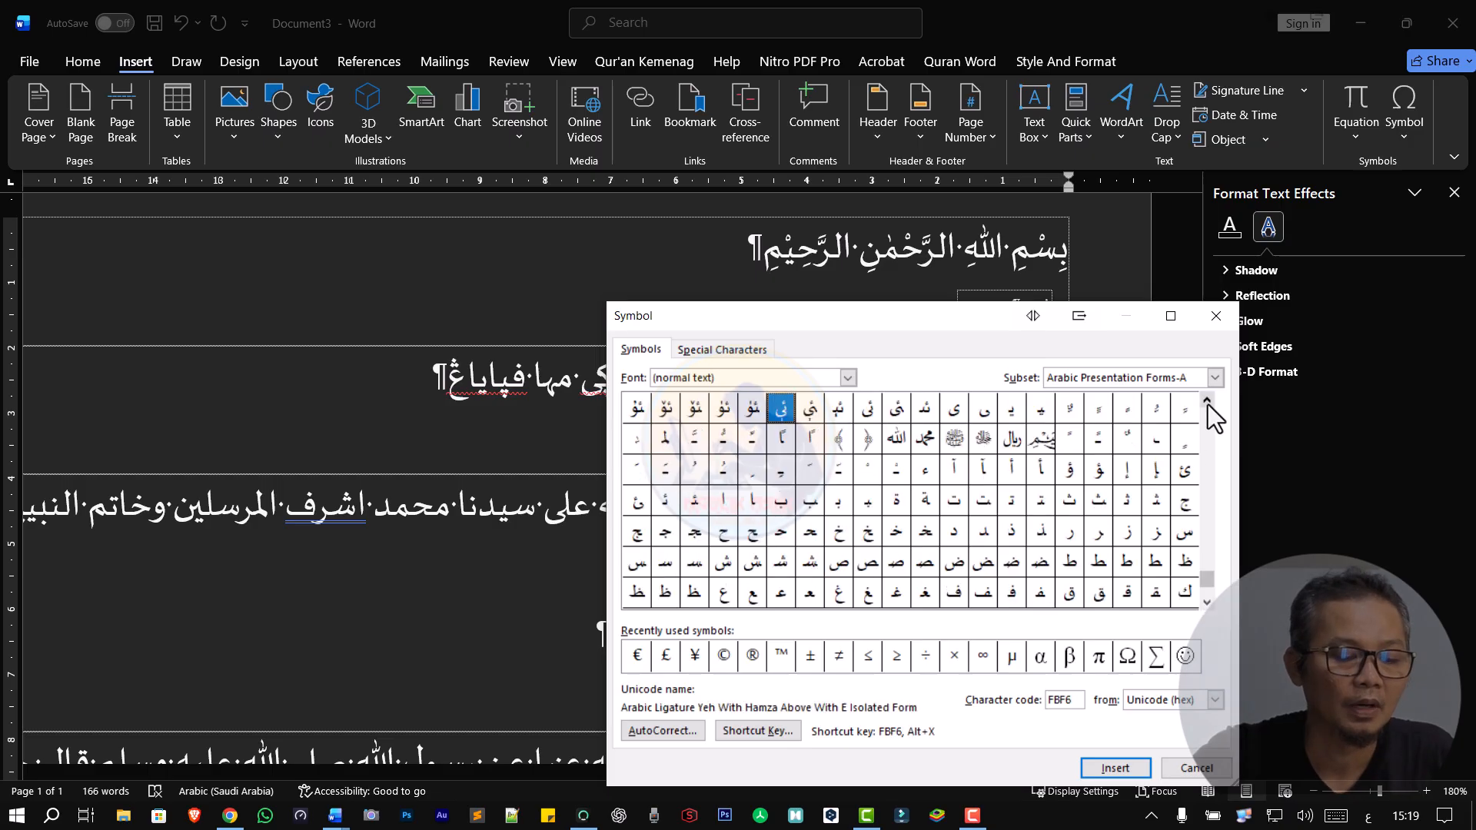
click(1206, 402)
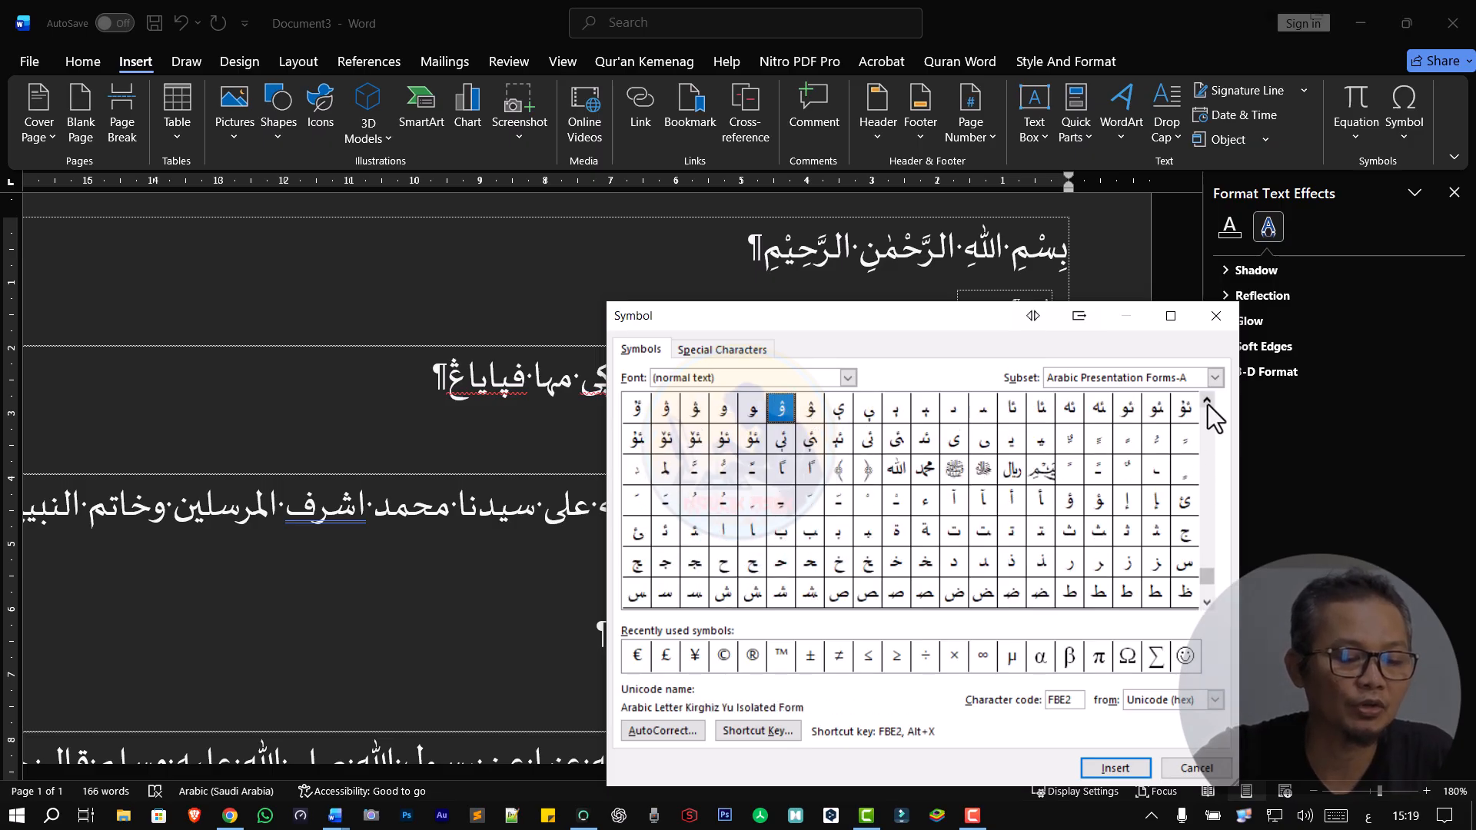
scroll(1093, 455, up, 5)
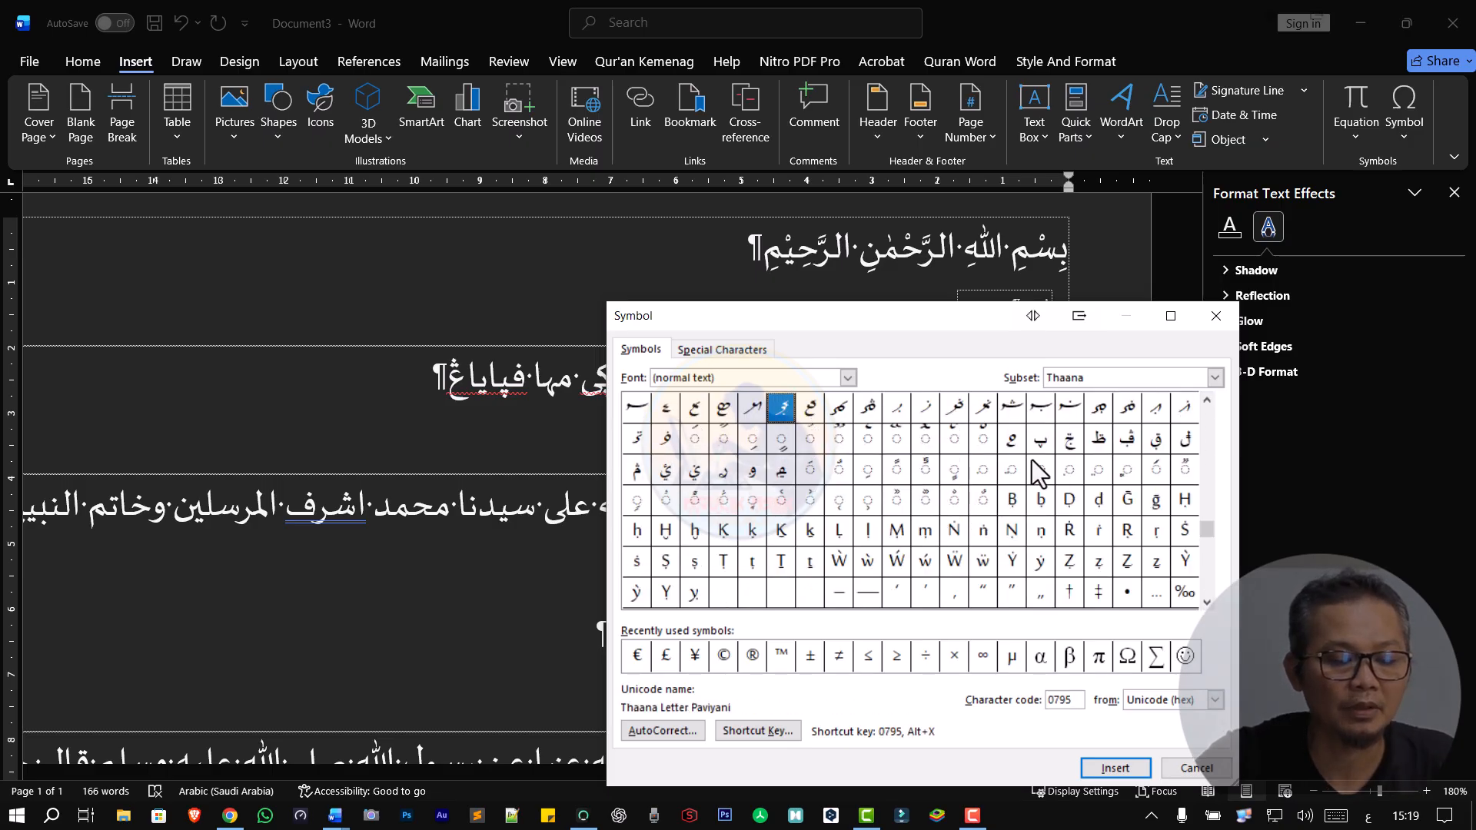
click(1206, 400)
click(1206, 401)
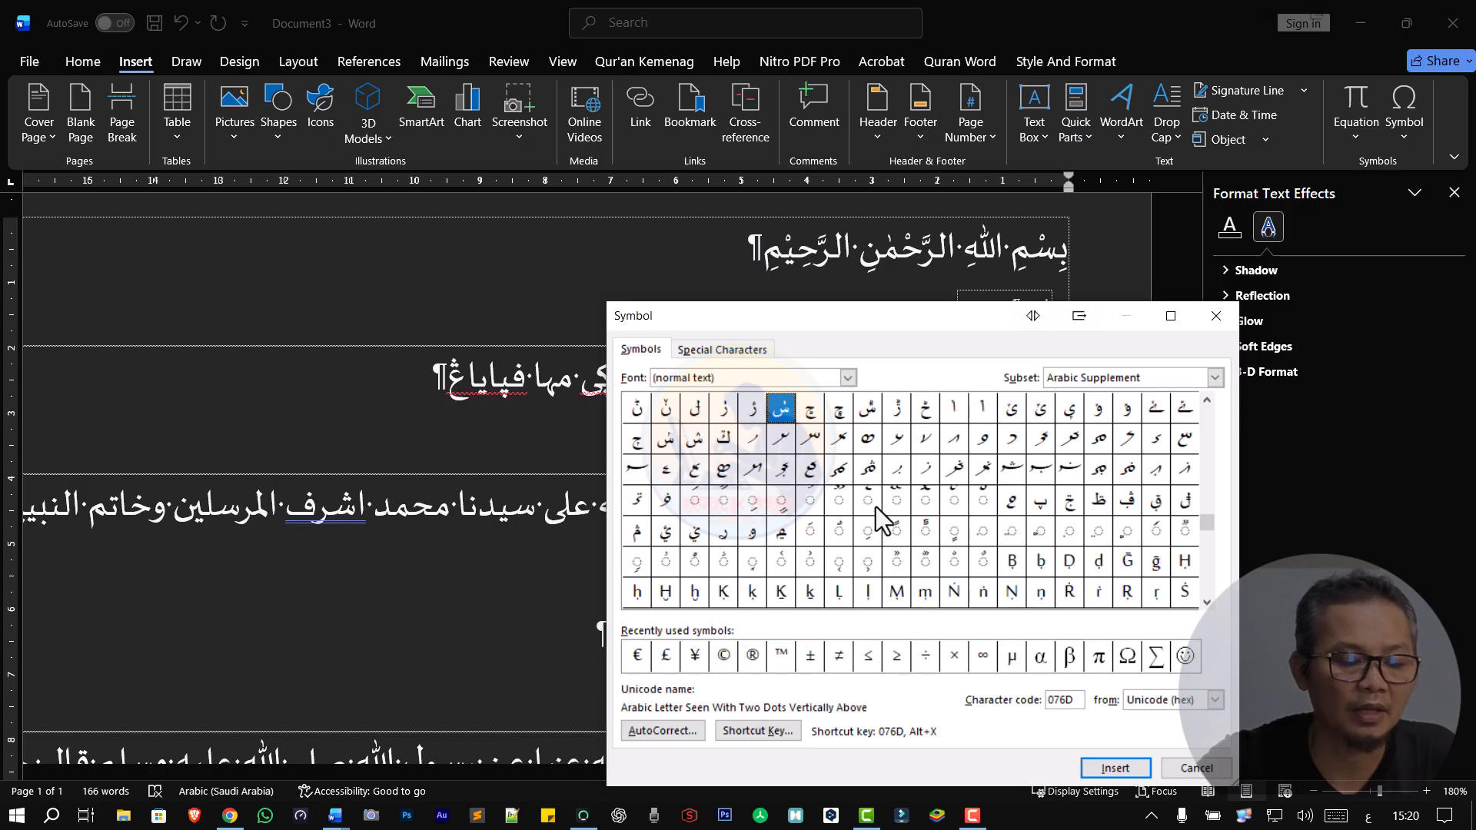
scroll(873, 484, up, 5)
click(872, 471)
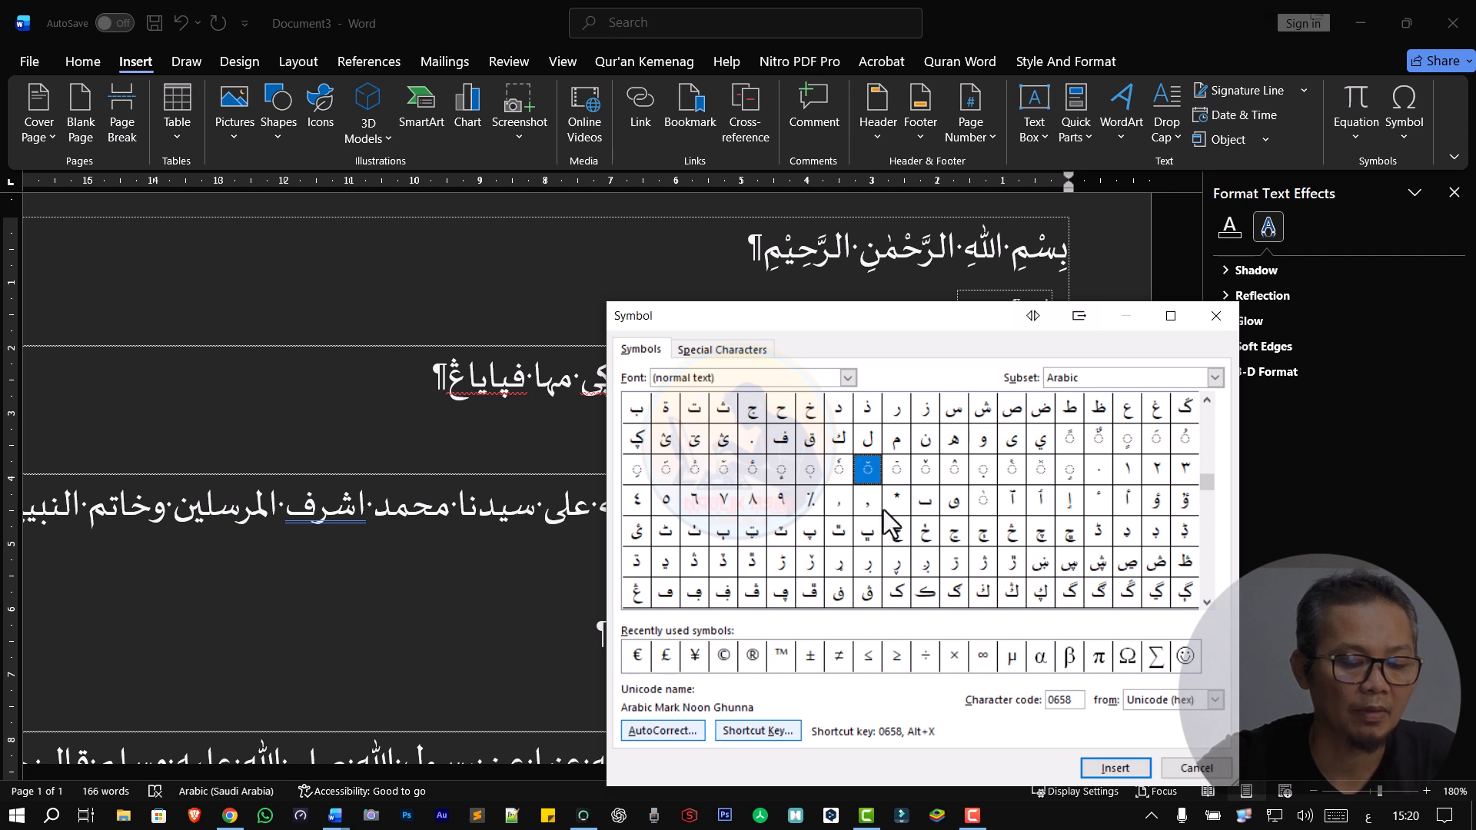
click(723, 473)
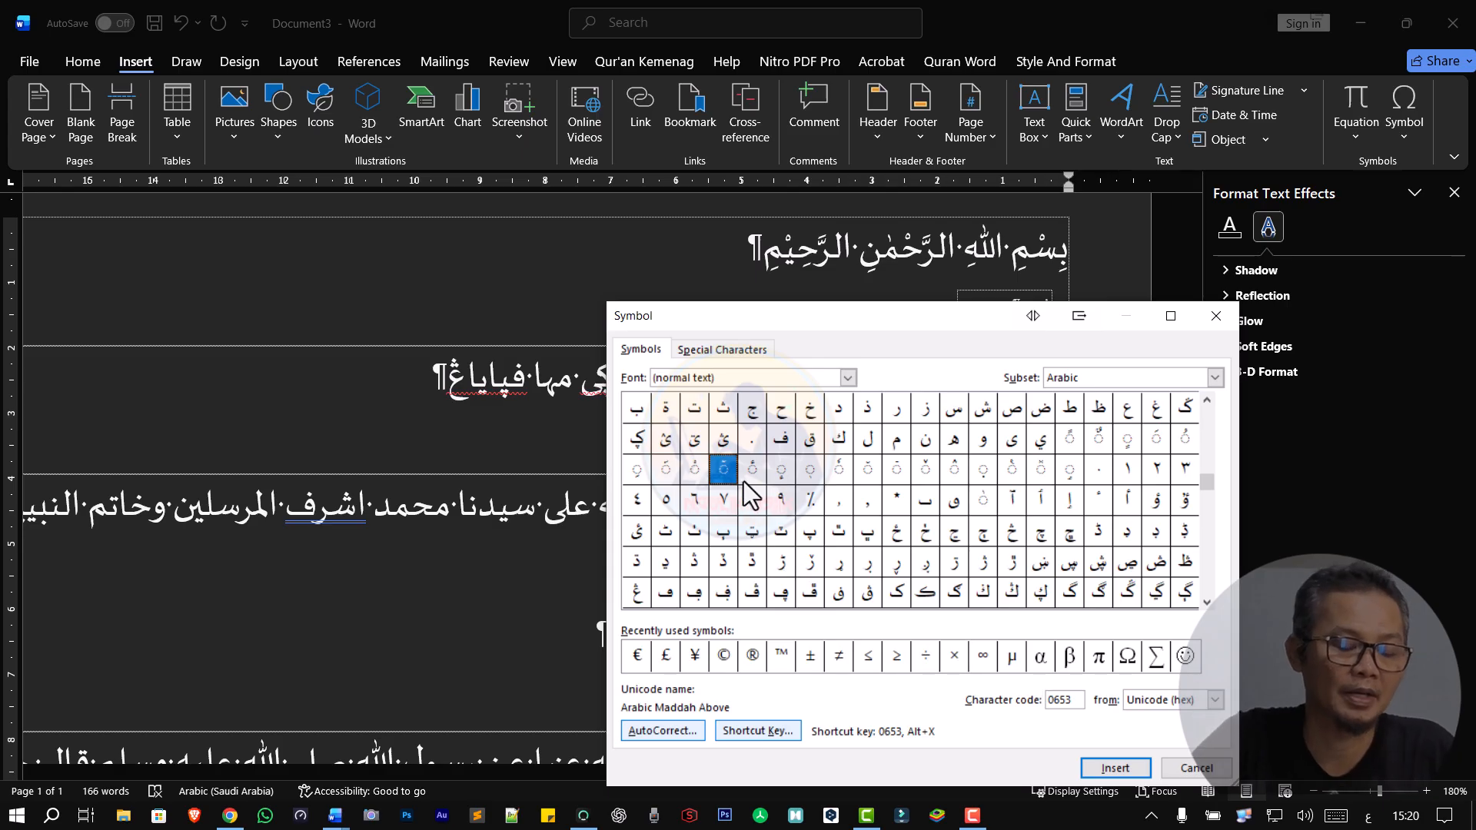
- Assign the shortcut Alt+Ctrl+Shift+U to the Arabic Maddah Above character and close the symbol dialogs
click(764, 732)
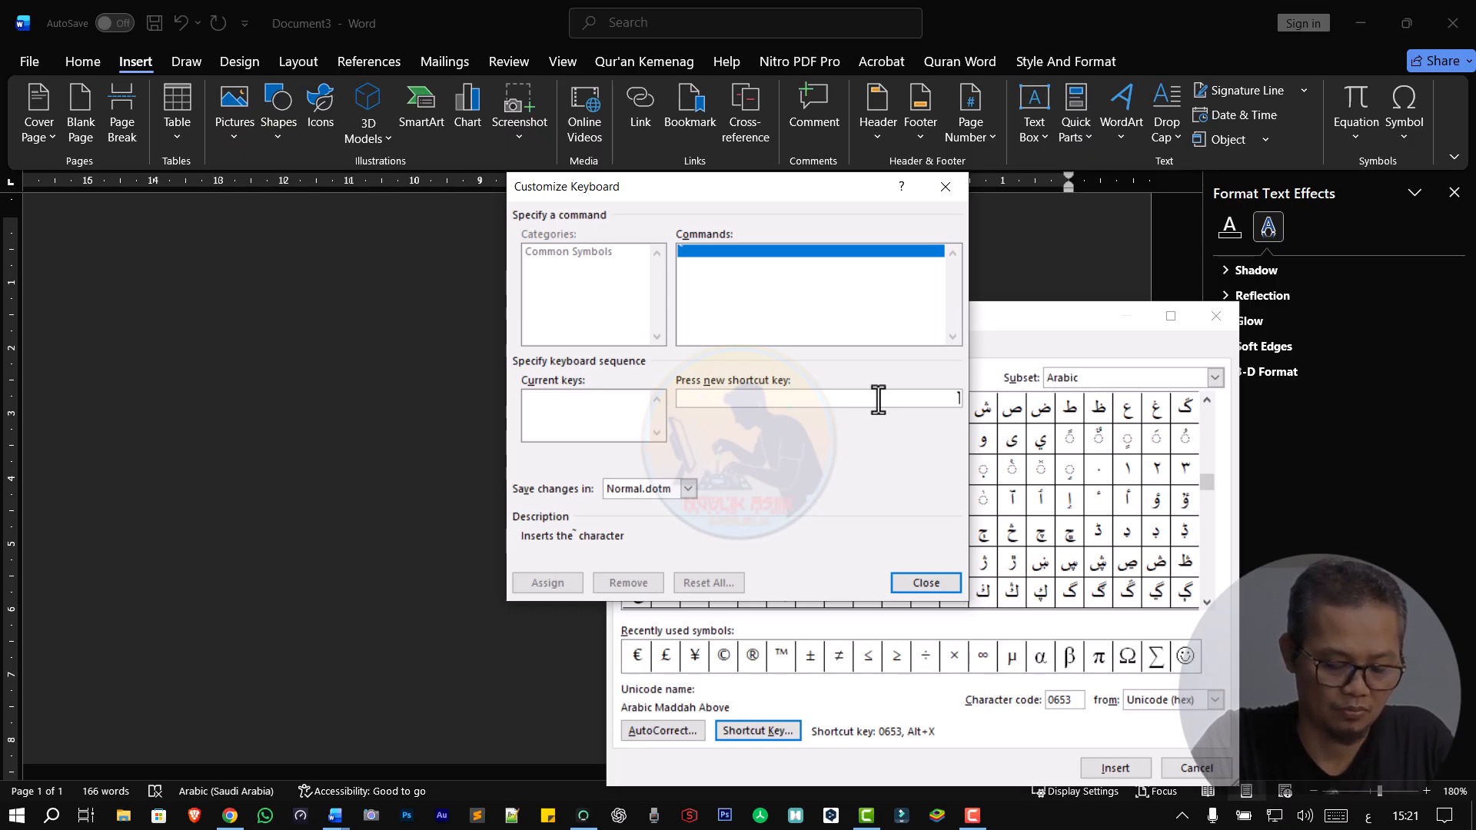
key(ctrl+alt+shift+u)
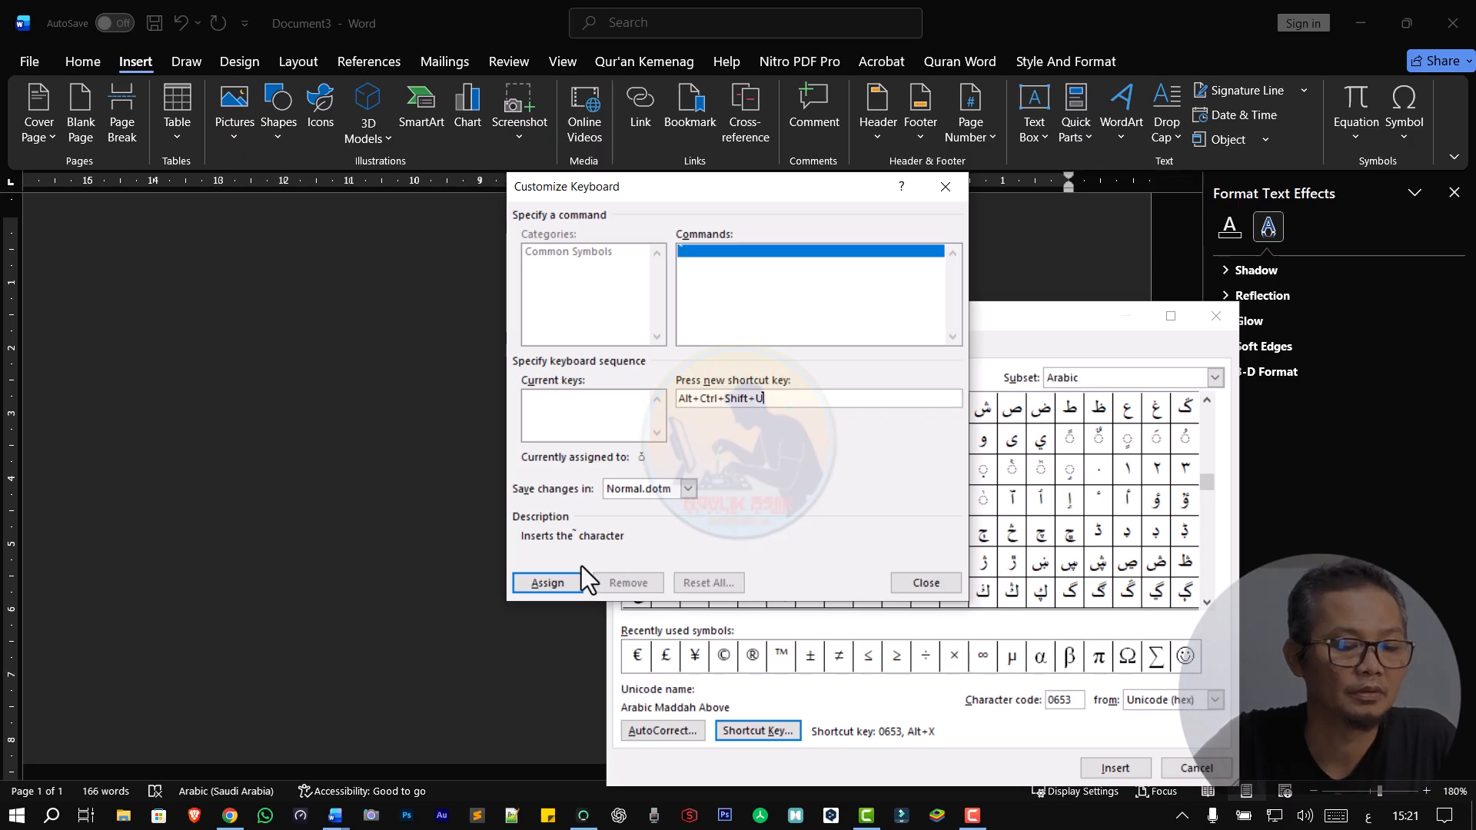
click(553, 579)
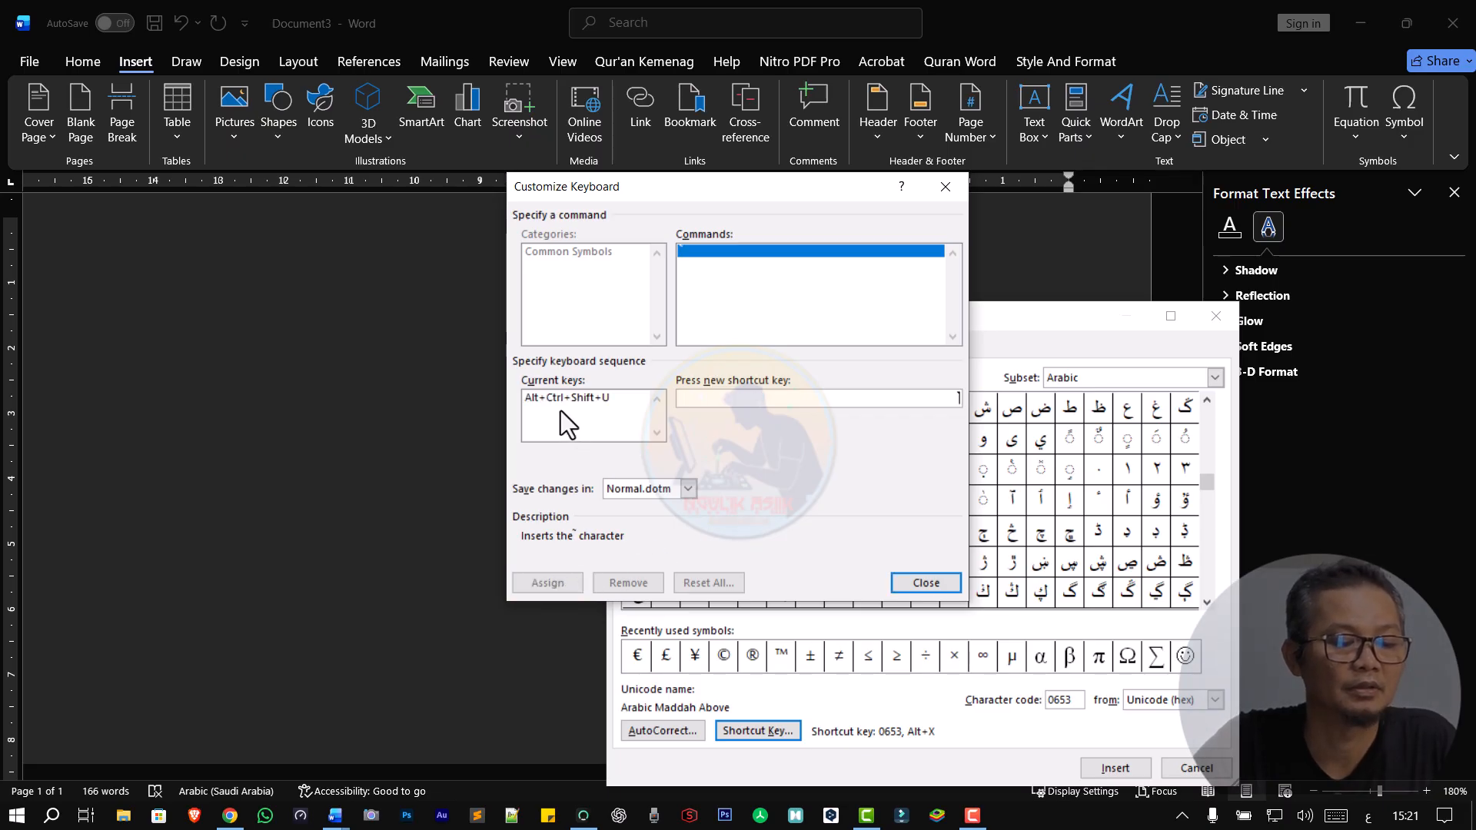
click(926, 583)
click(1197, 768)
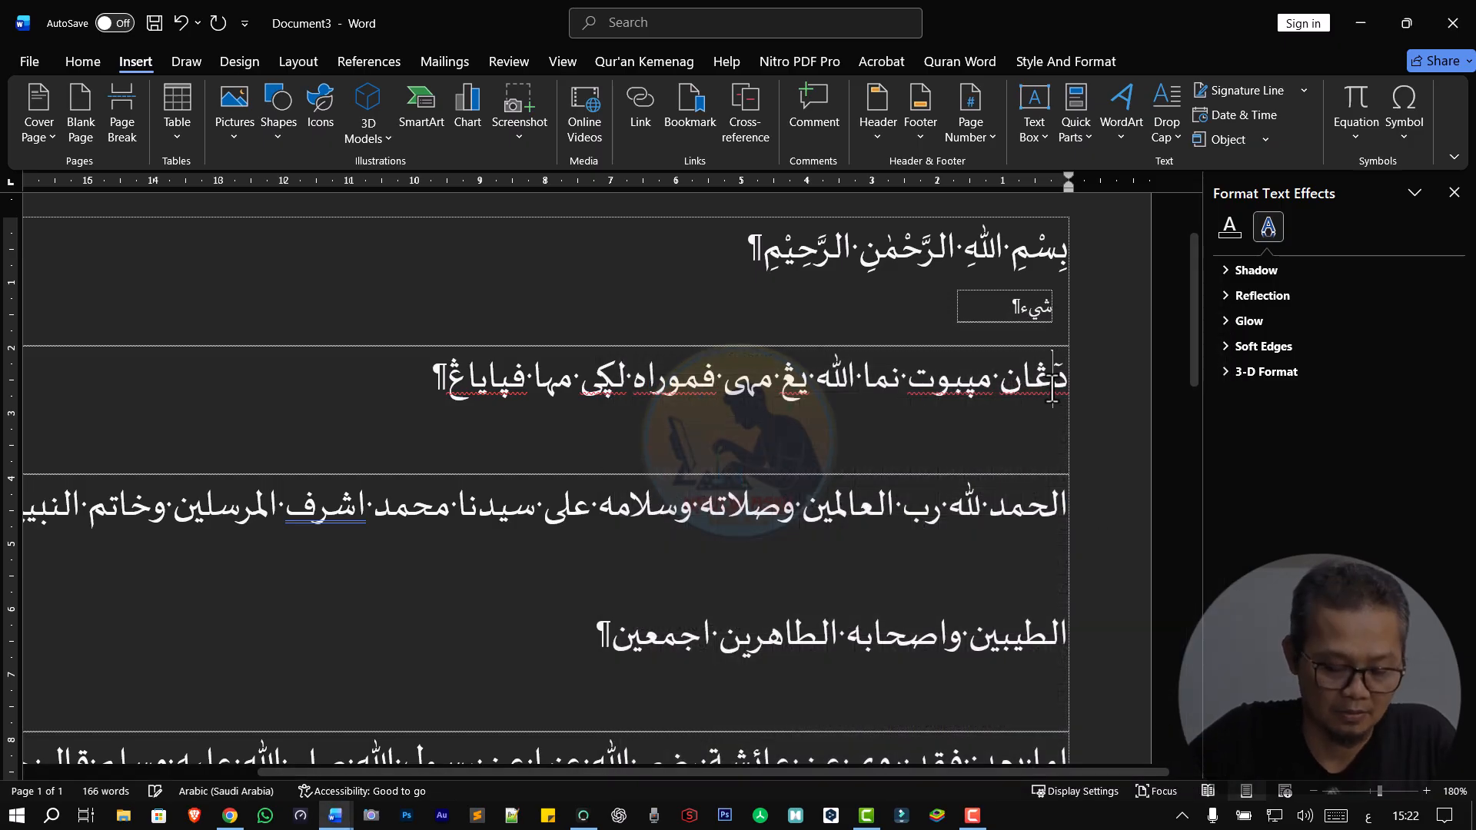
- Vocalize the first word of the translation line as دٓڠَانْ, using the maddah mark on its first letter
key(Left)
text(َ)
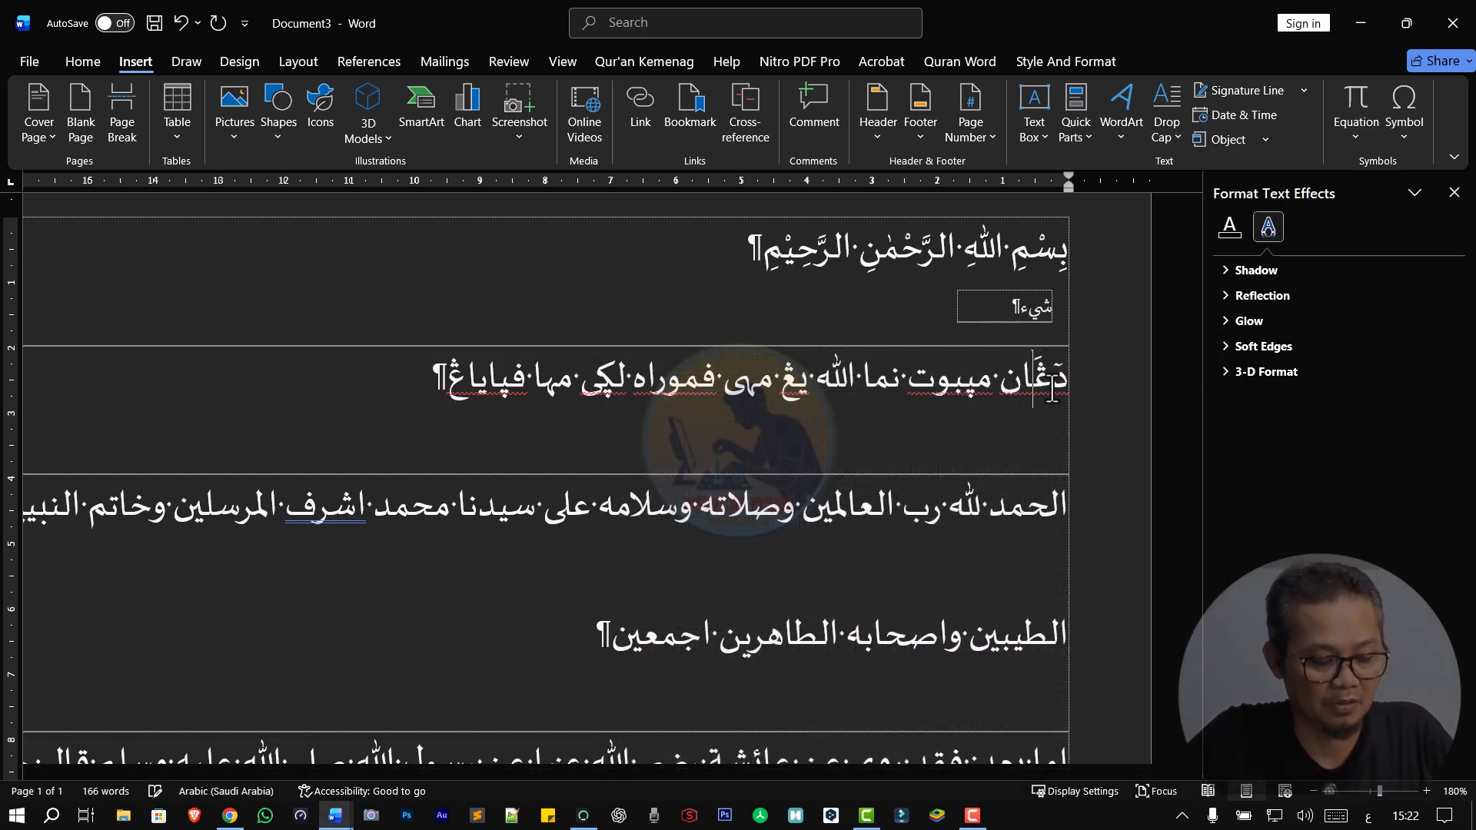
key(Left)
key(Left)
text(ْ)
- Vocalize the second word of the translation line as مٓپٓبُوتْ
key(Left)
key(Left)
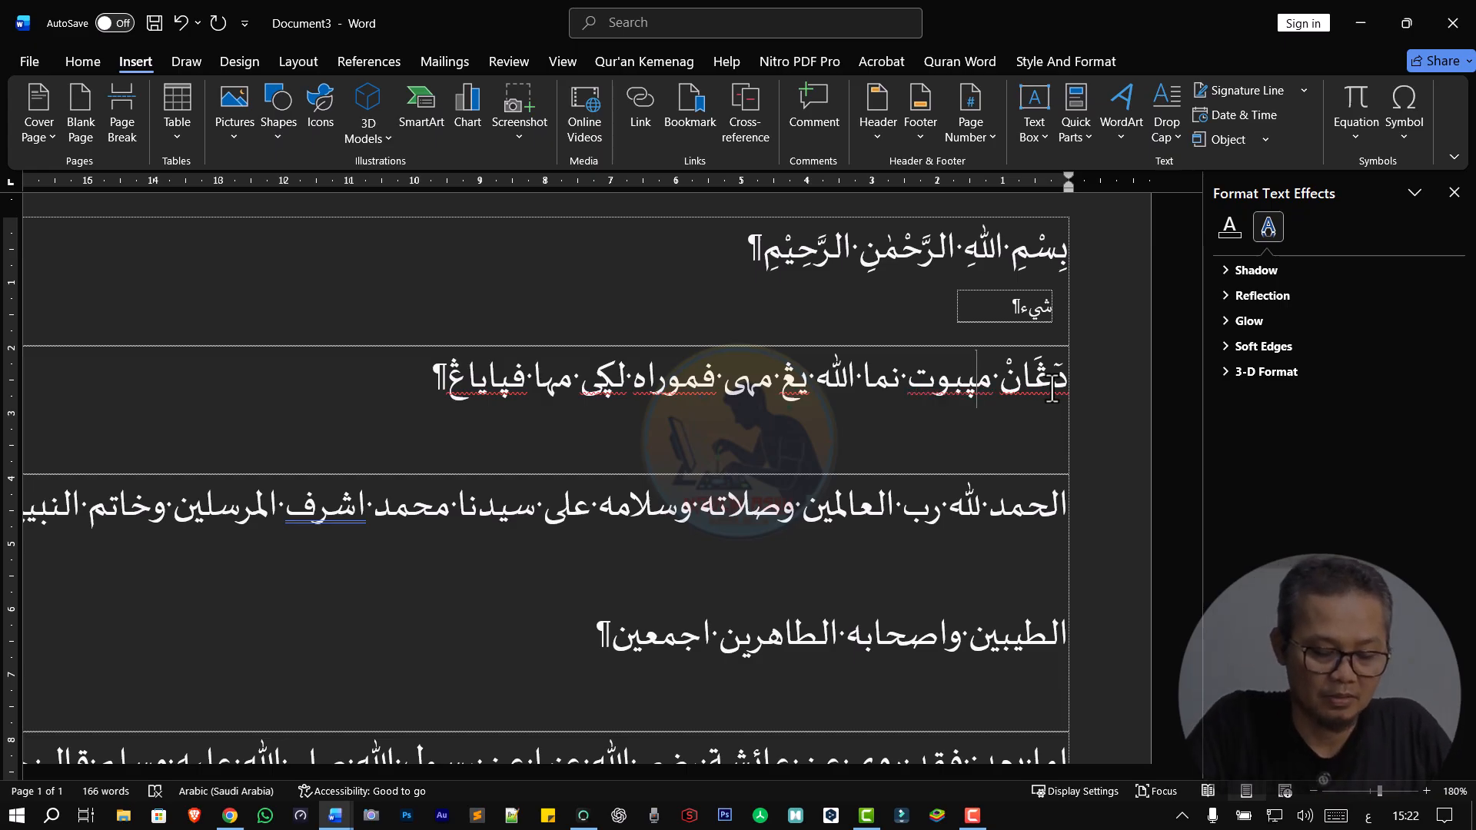
text(َ)
key(Left)
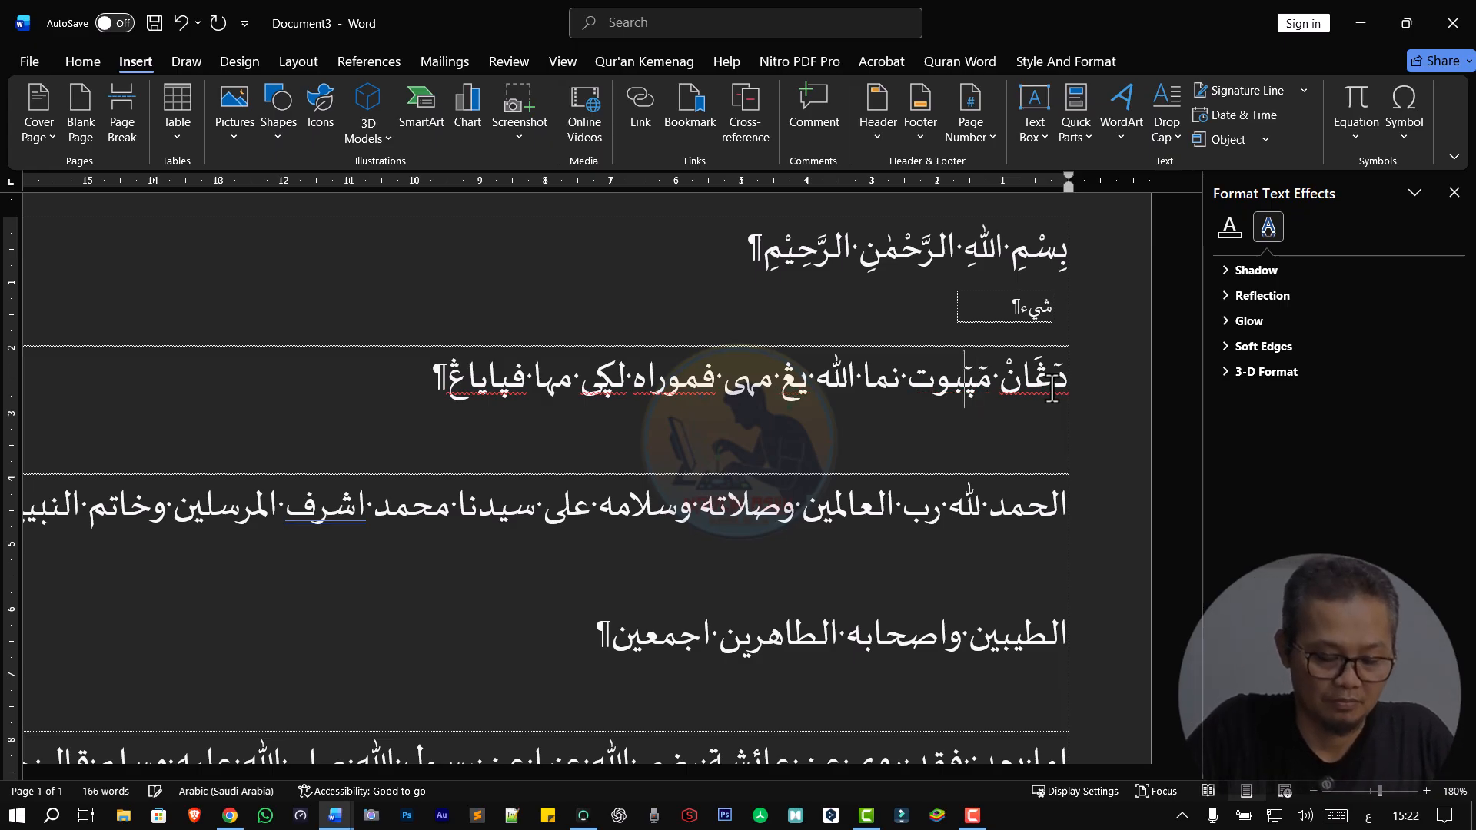
text(ُ)
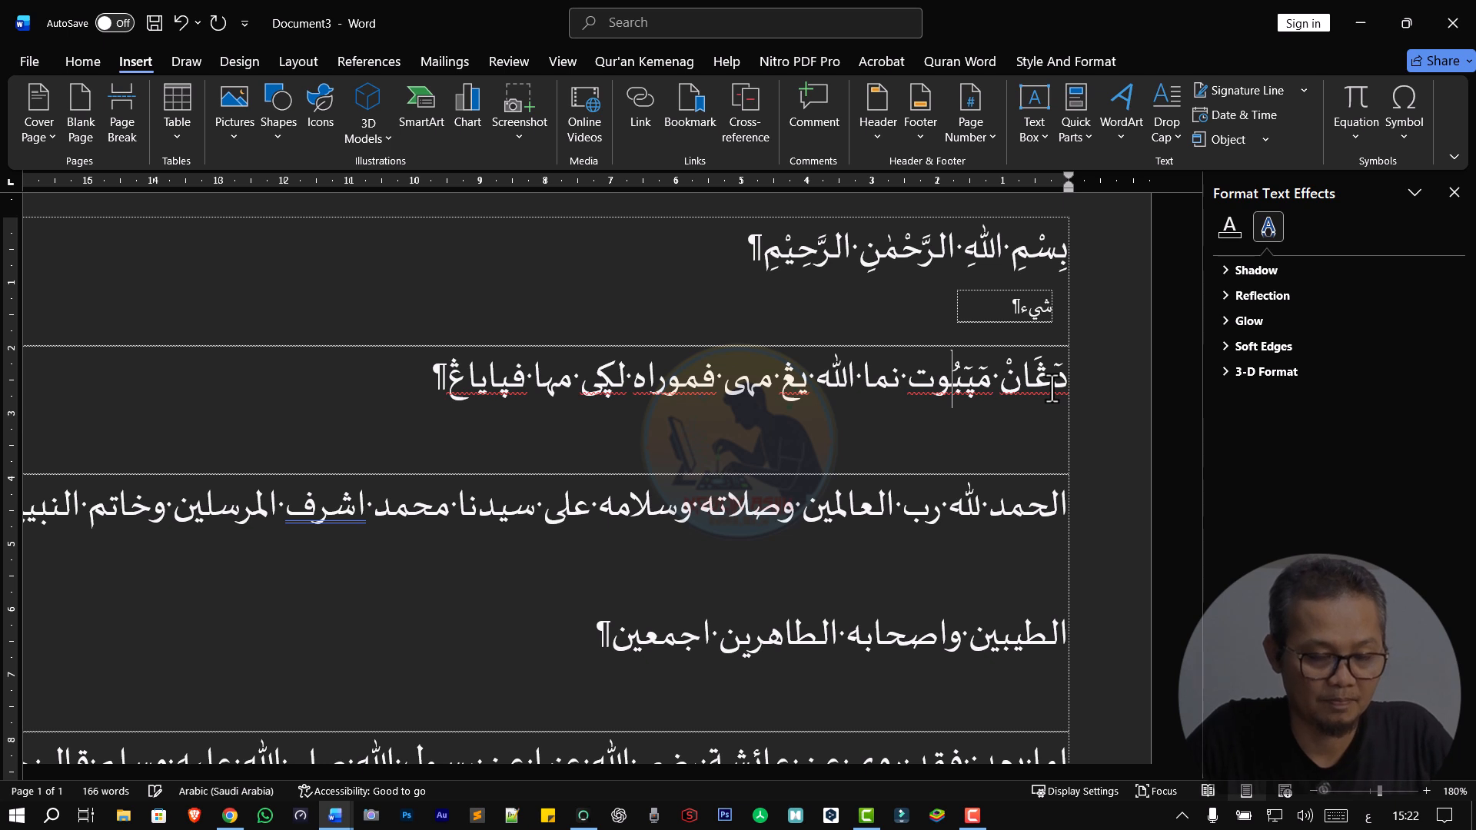
key(Left)
key(Left)
text(ْ)
- Add fatha marks to the word نما so that it reads نَمَا
key(Left)
key(Left)
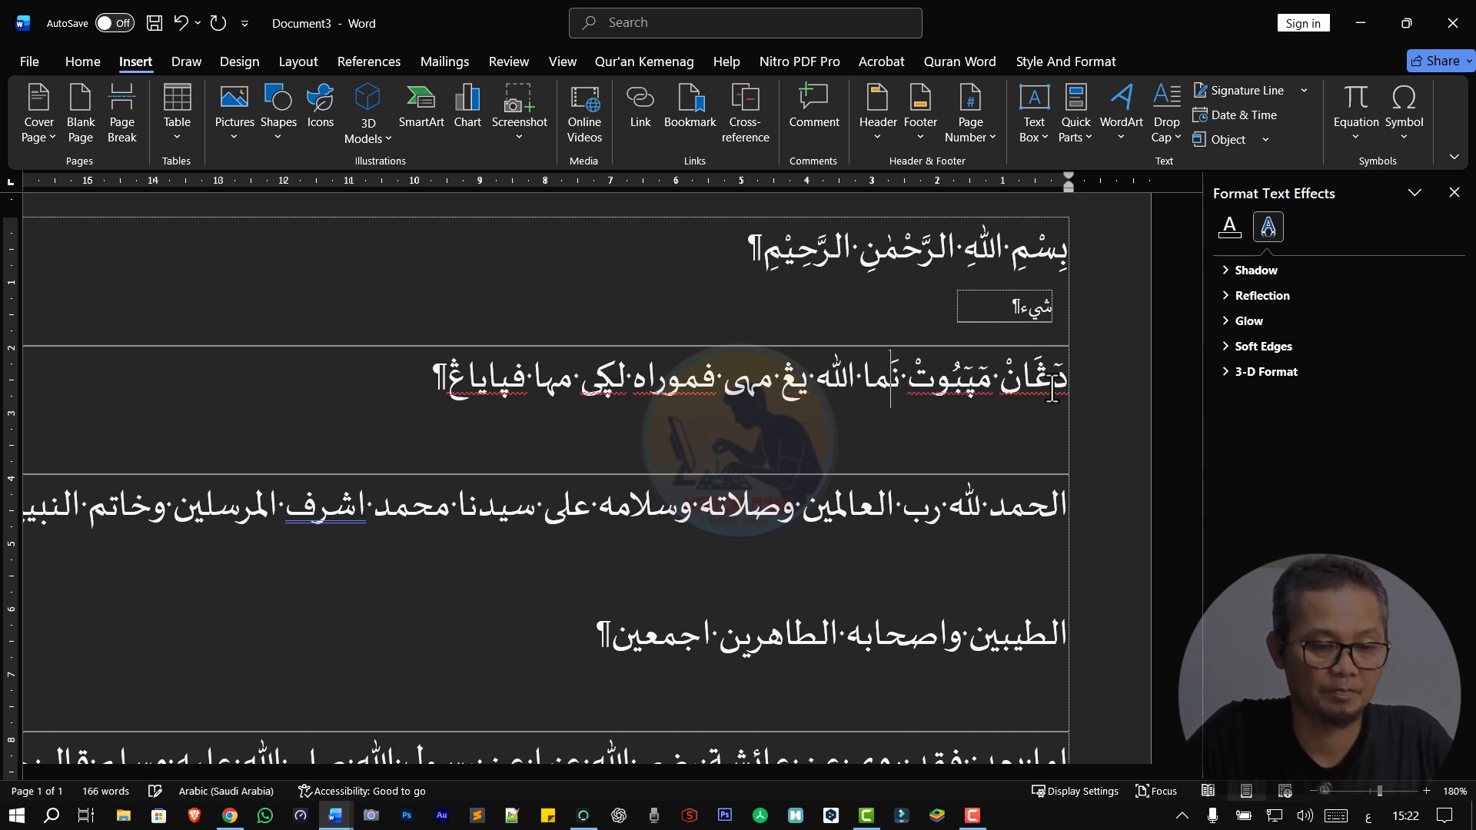
key(Left)
text(َ)
key(Left)
key(Left)
key(Left)
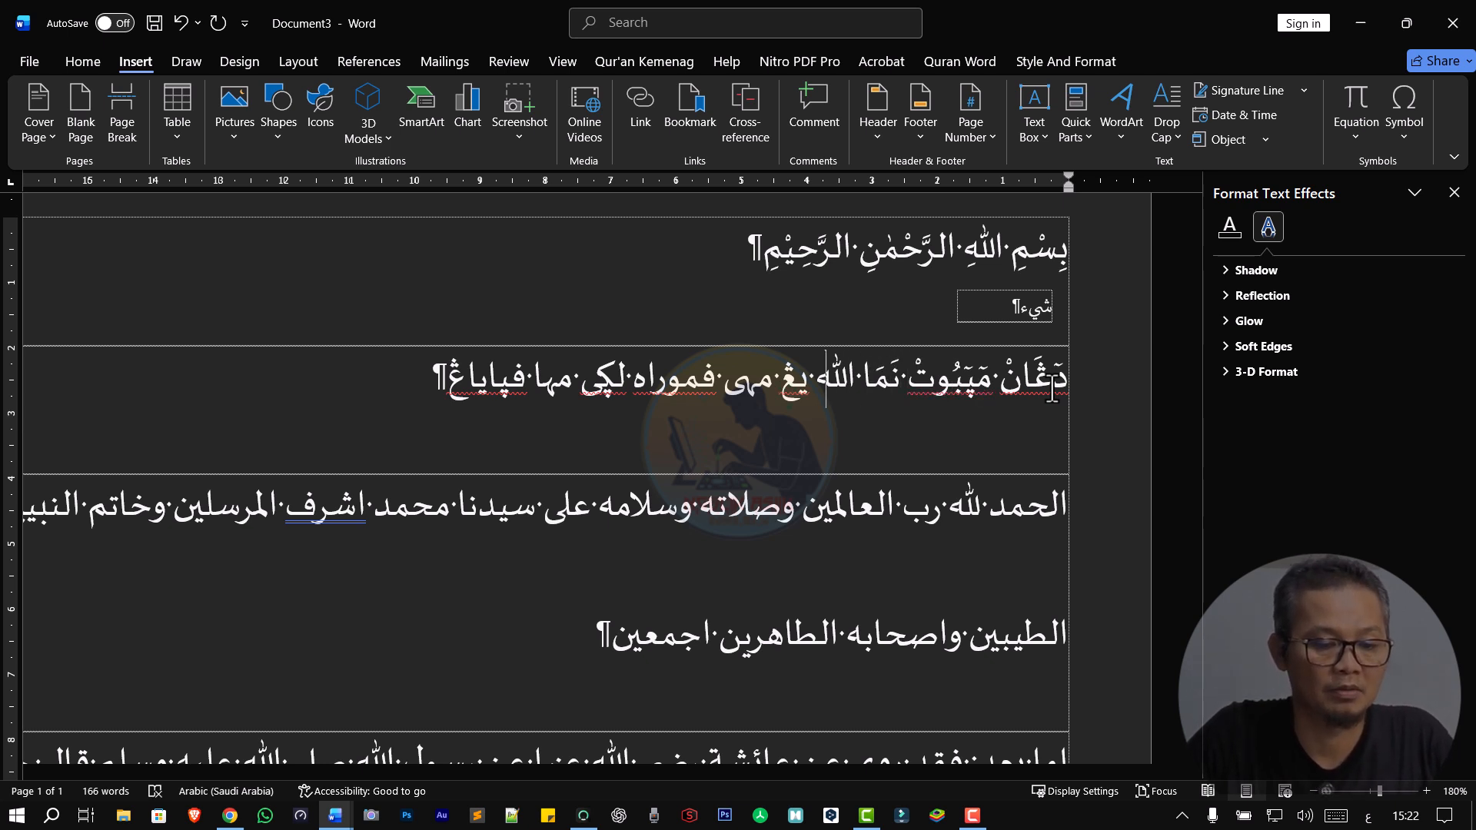
- Leave الله unmarked and vocalize the two words after it as يَڠْ مَهَى
key(Left)
key(Left)
key(Left)
key(Left)
key(Left)
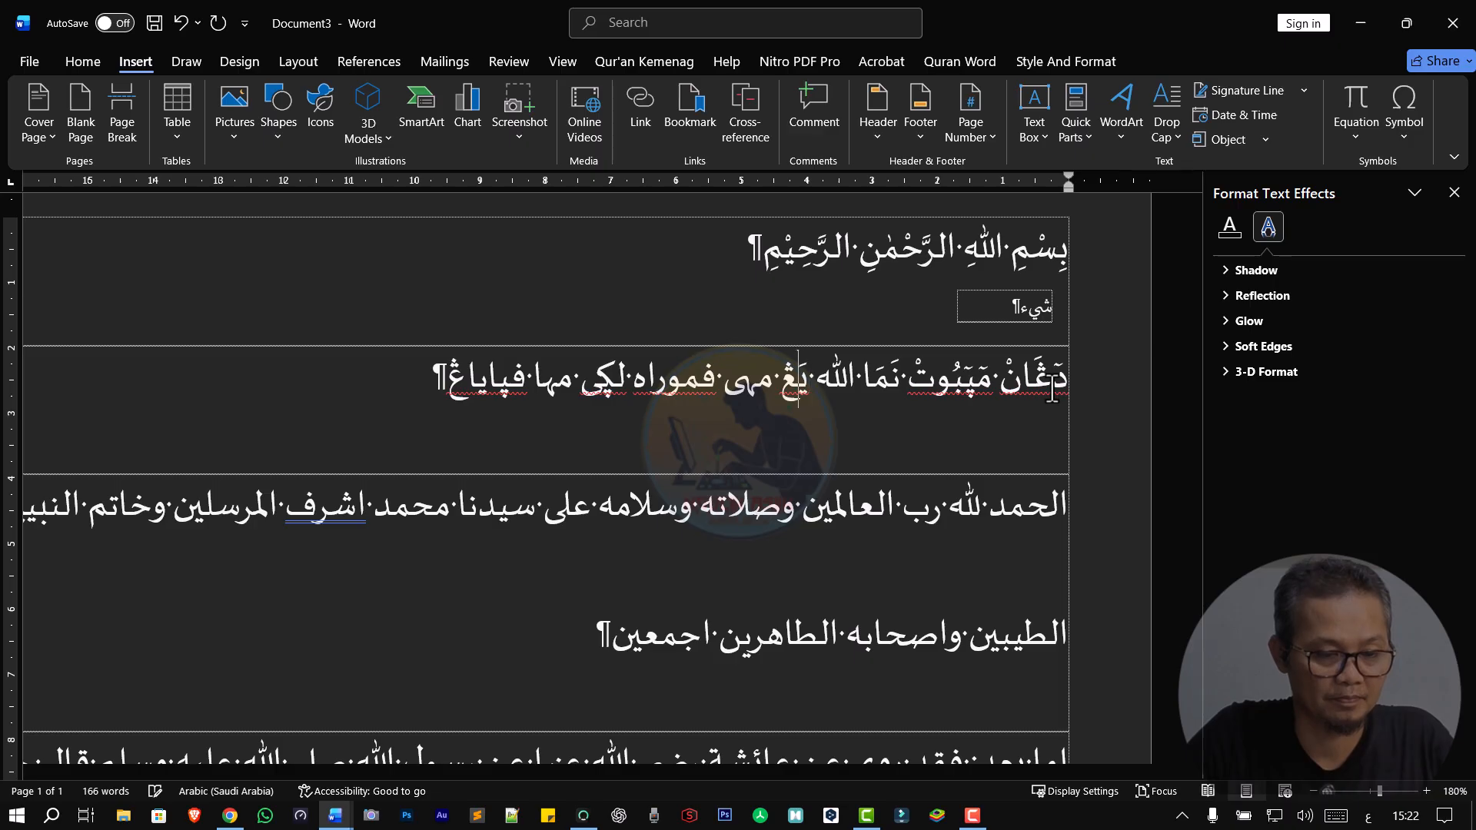
key(Left)
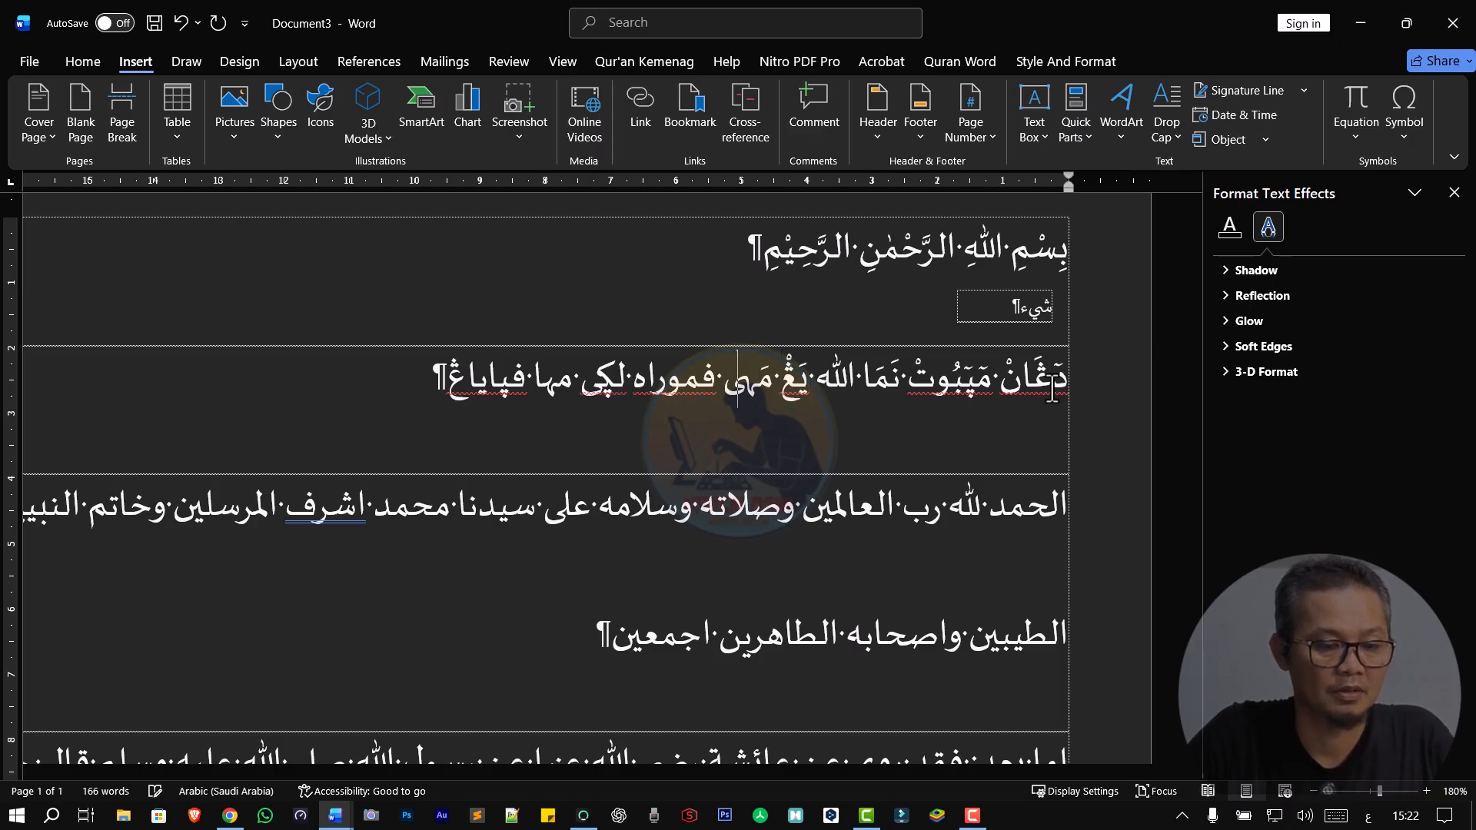
key(Left)
key(Left)
key(Left)
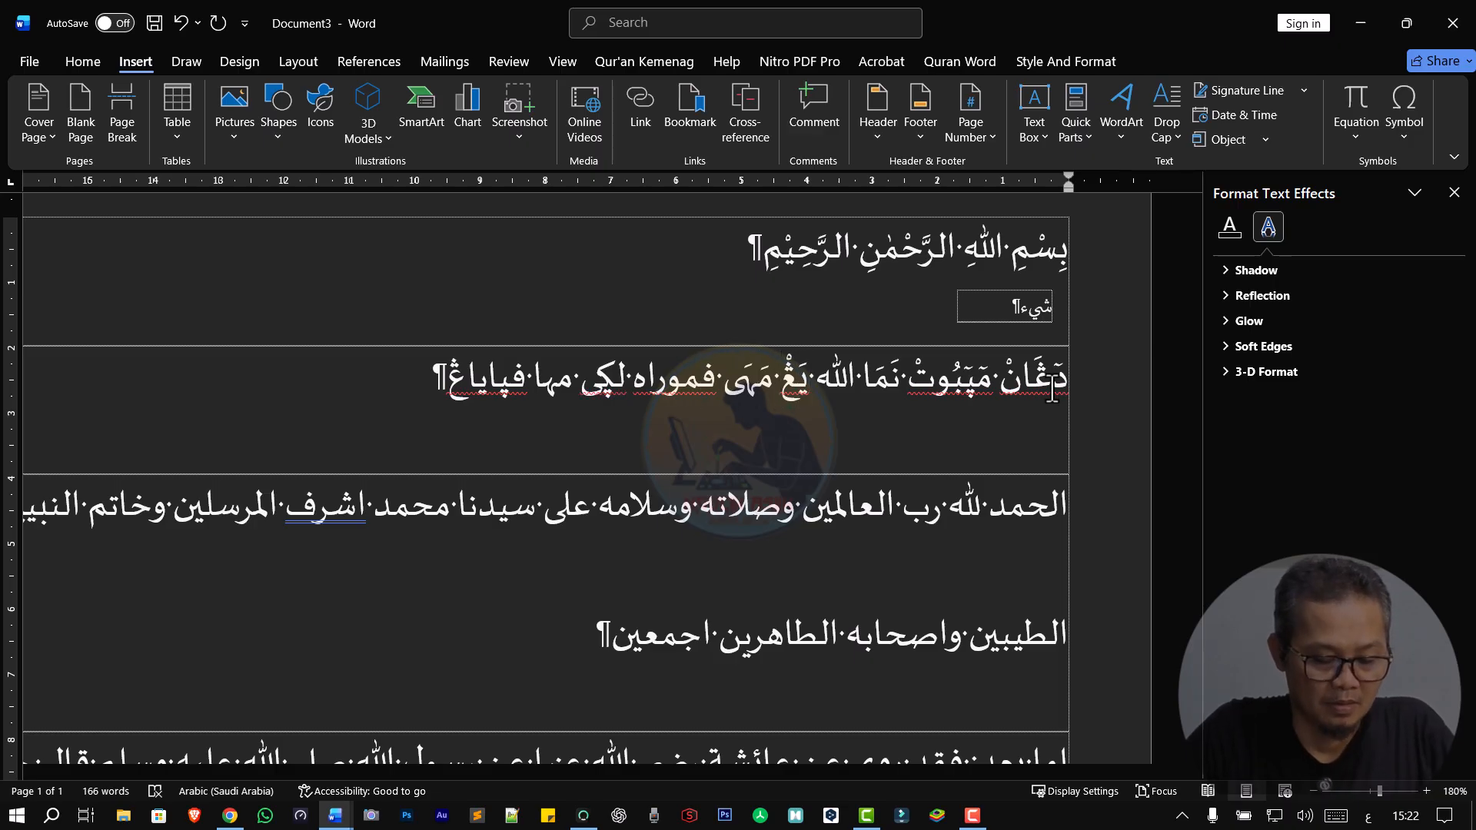
- Vocalize the rest of the translation line as فٓمُورَاهْ لَڮِى مَهَا فٓپَايَاڠْ, undoing the stray tilde
key(Left)
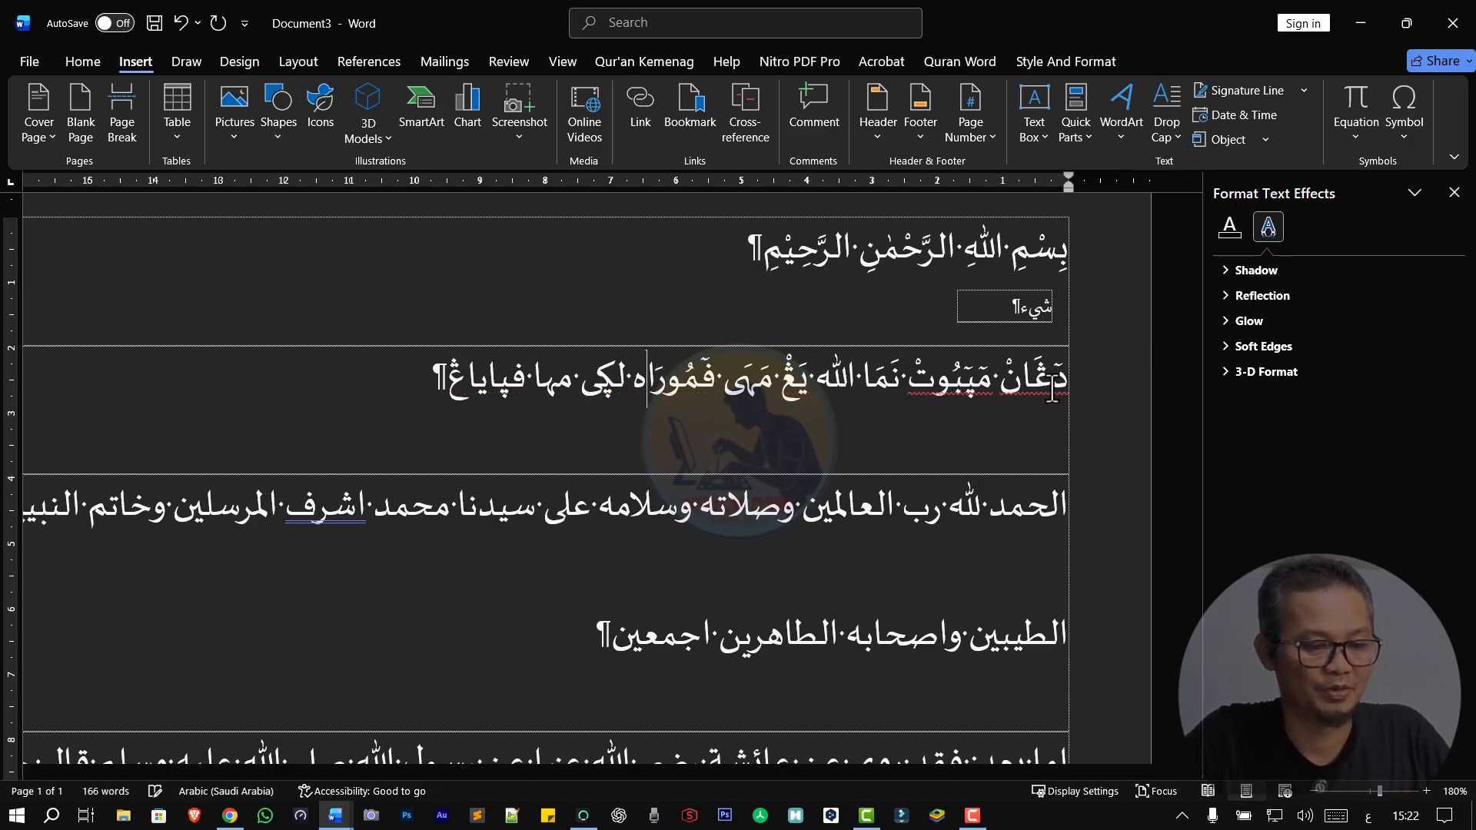
key(Left)
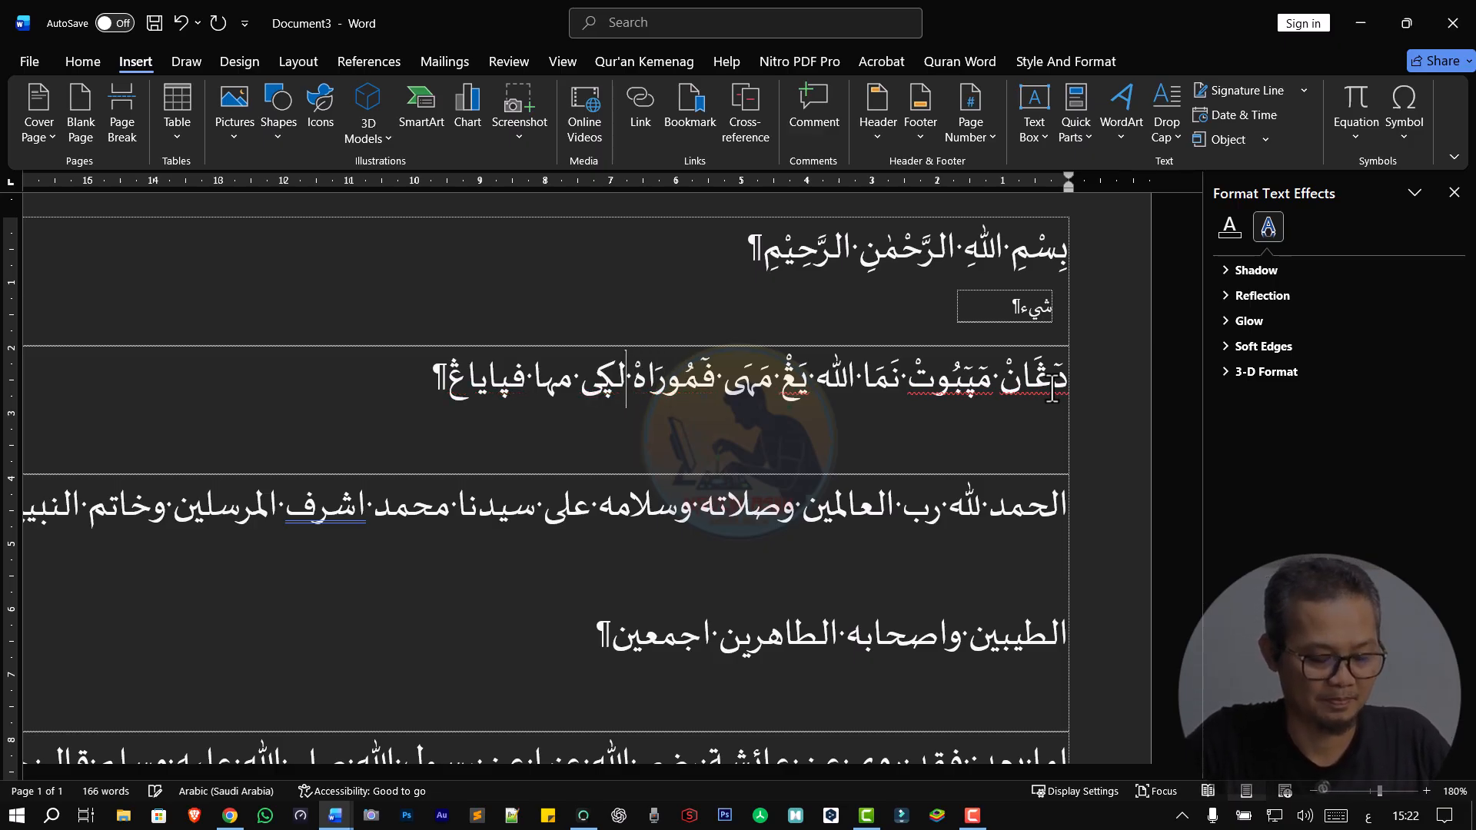
text(~)
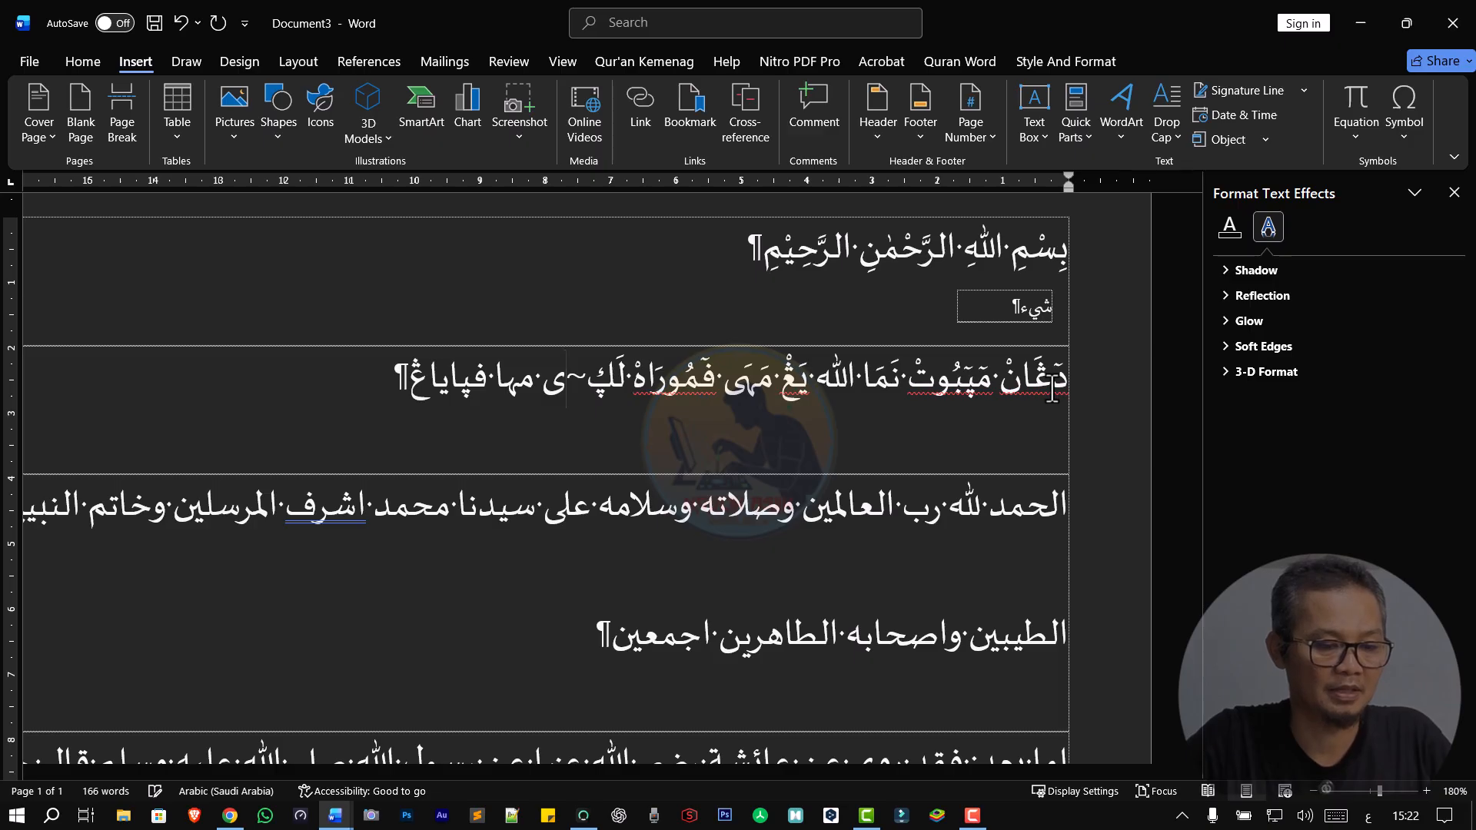
key(ctrl+z)
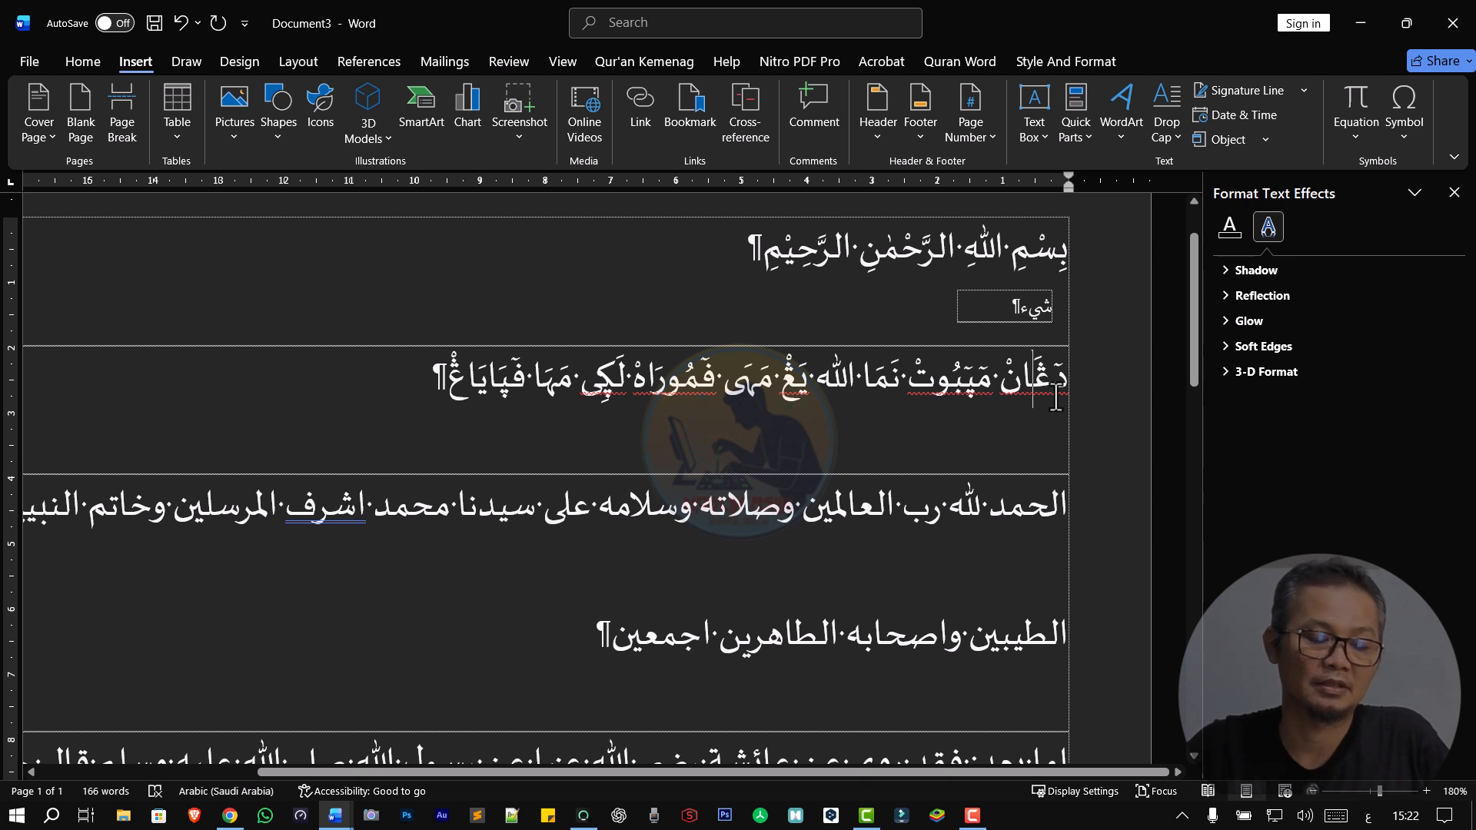
drag(1056, 398, 1051, 368)
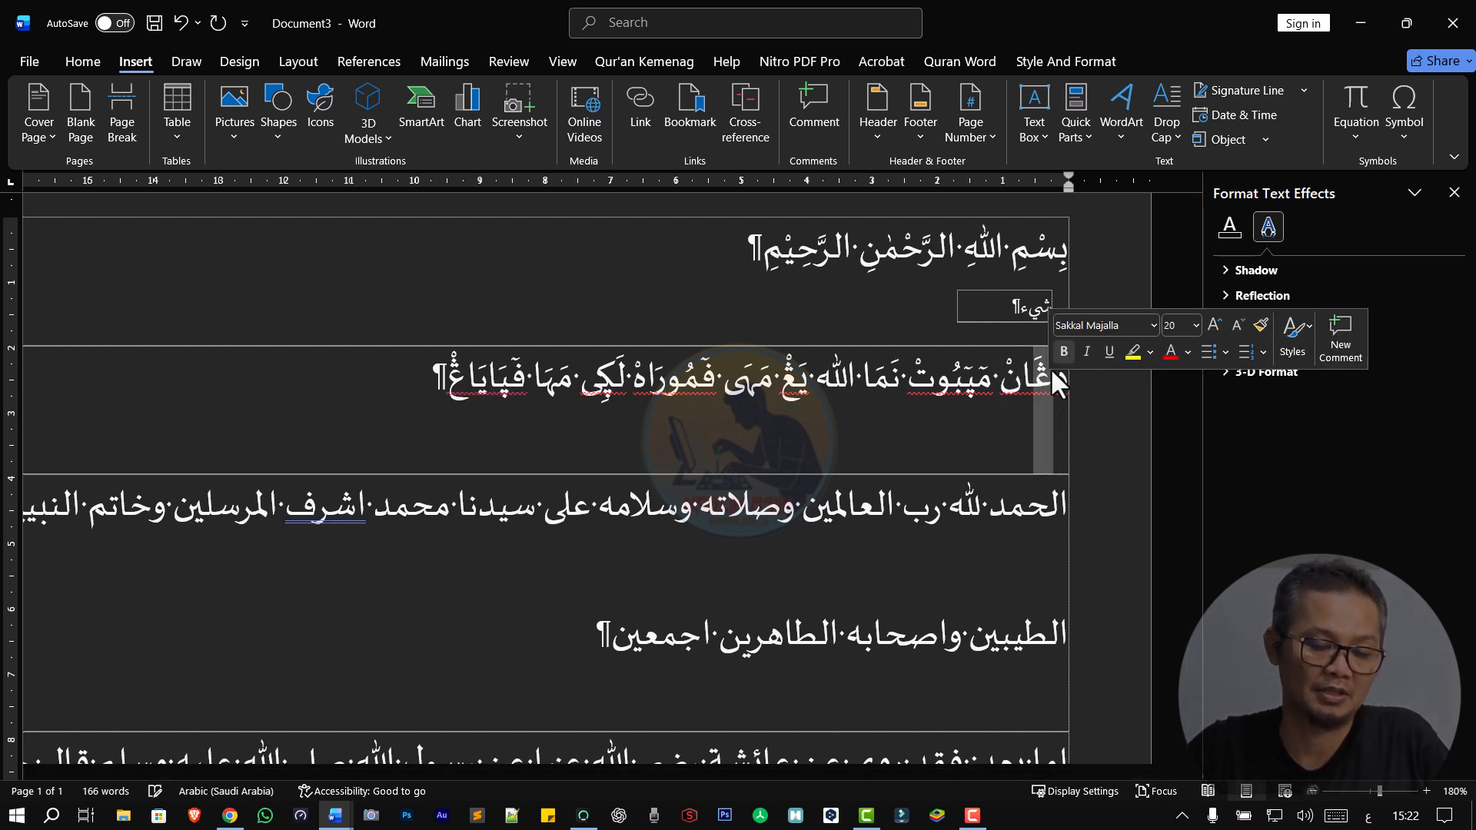
click(1057, 380)
text(د)
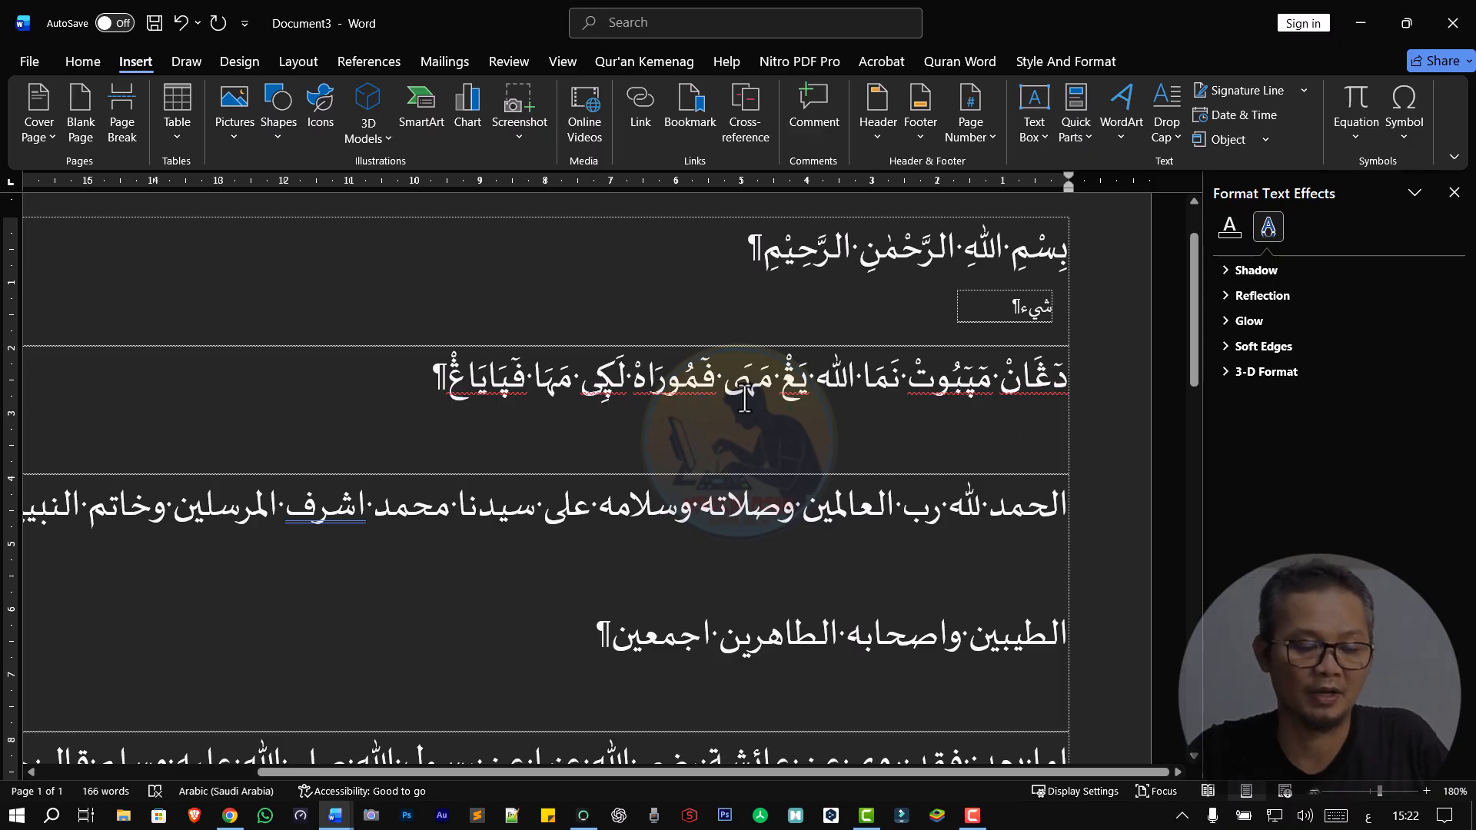
- Try repositioning the small شيء text box near the bismillah line and check its layout options
click(961, 311)
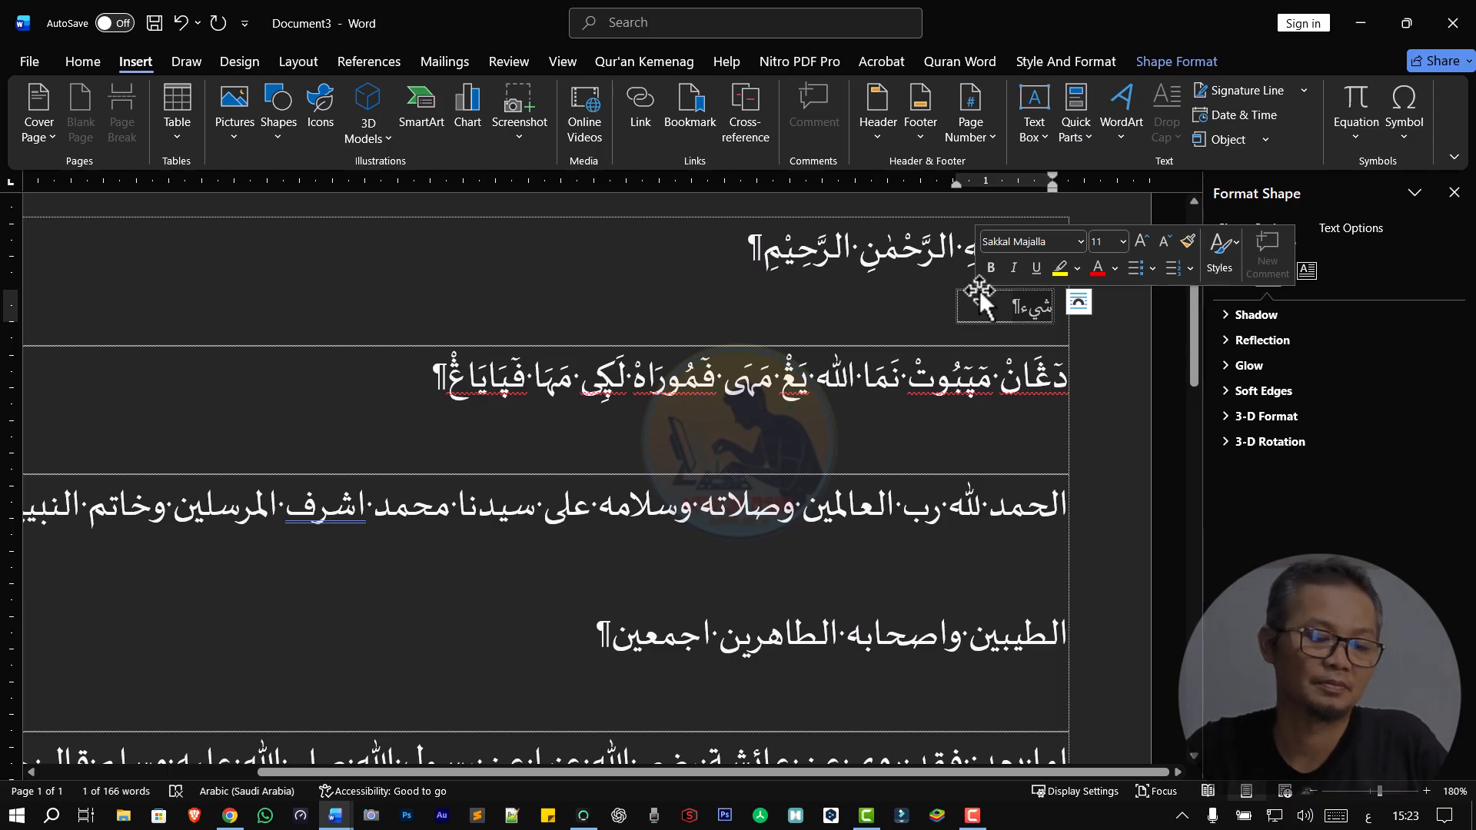
click(980, 290)
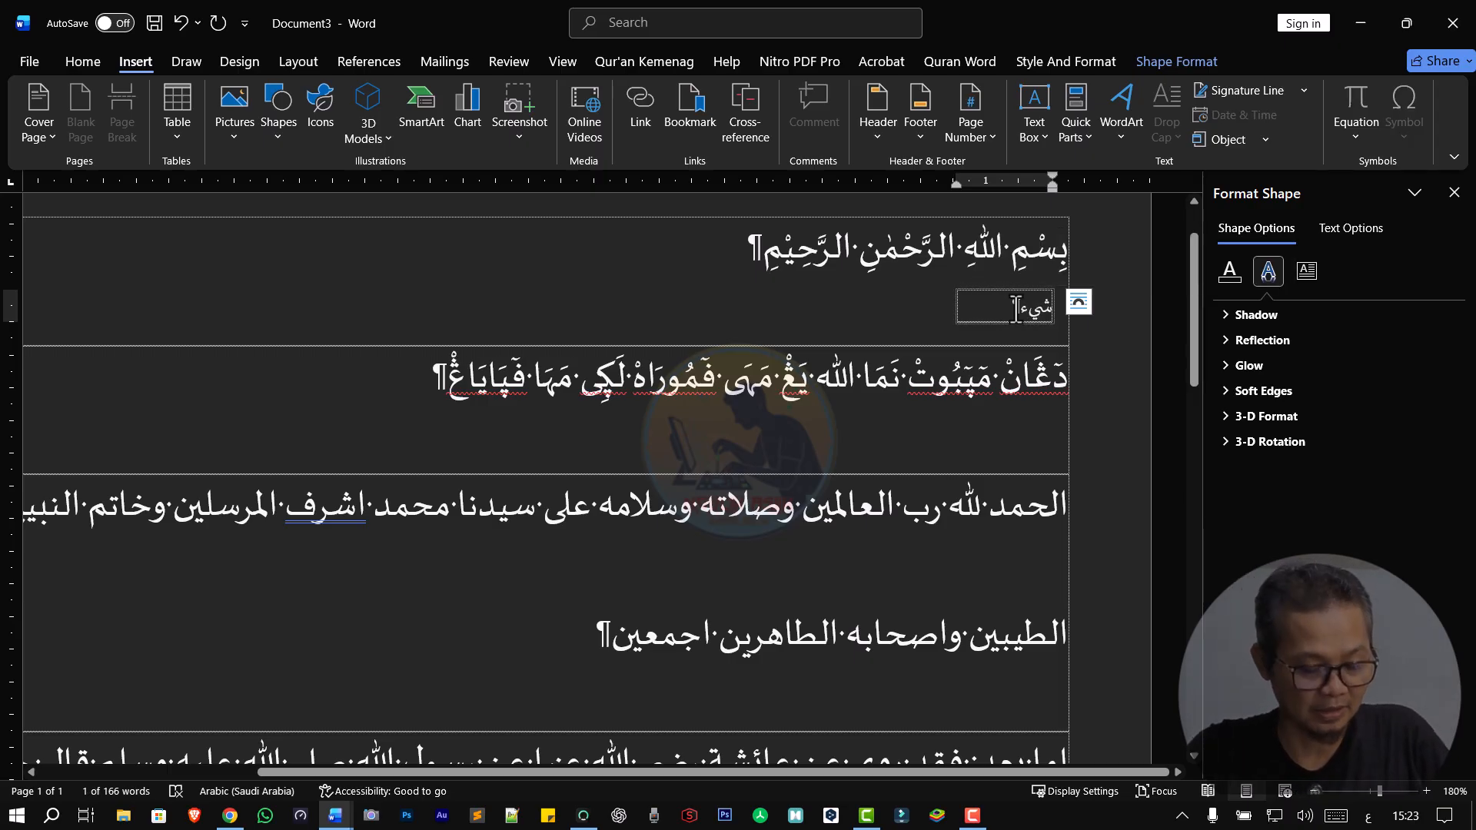
click(995, 269)
click(998, 321)
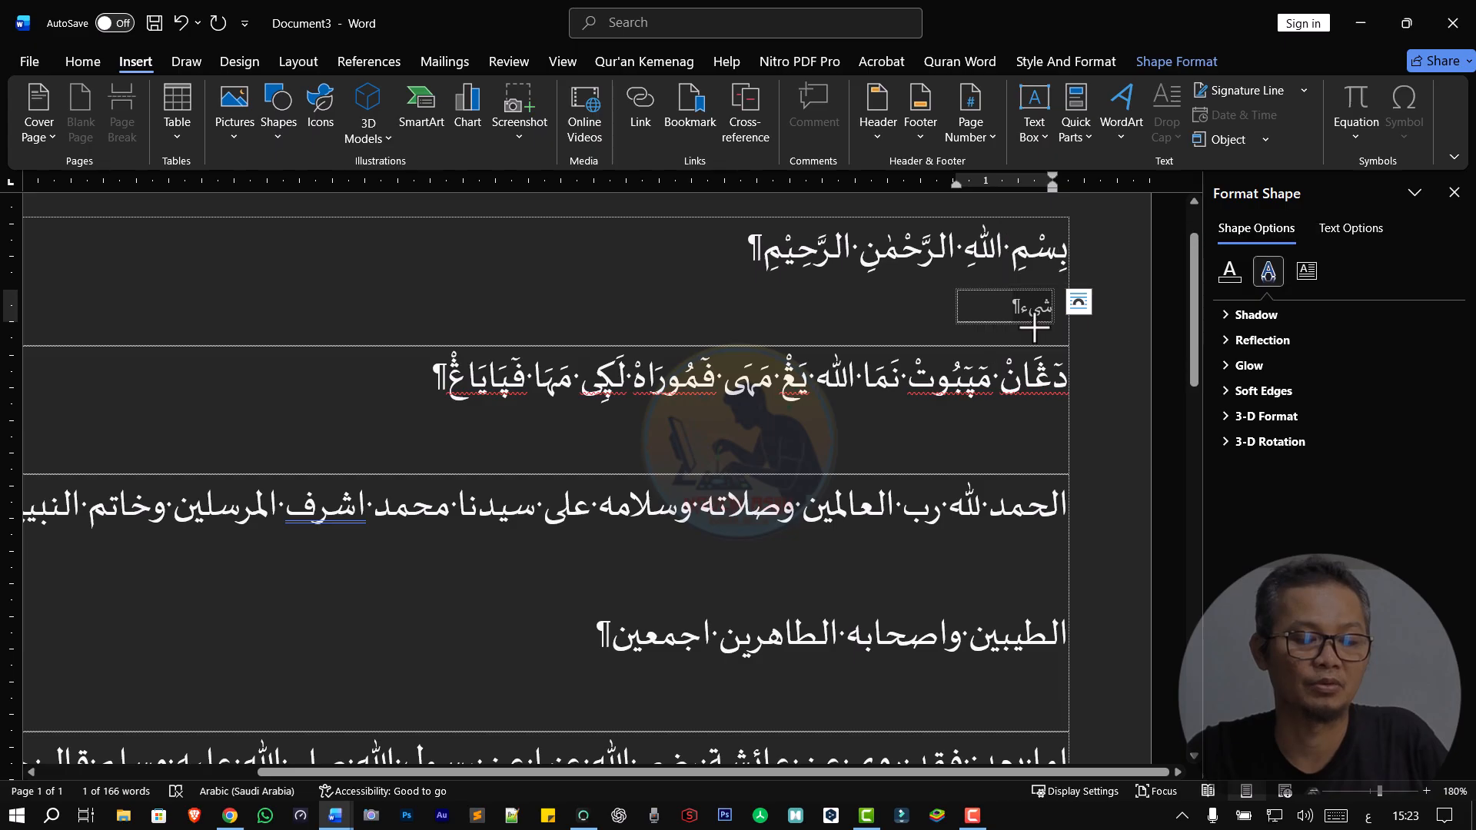
click(1033, 311)
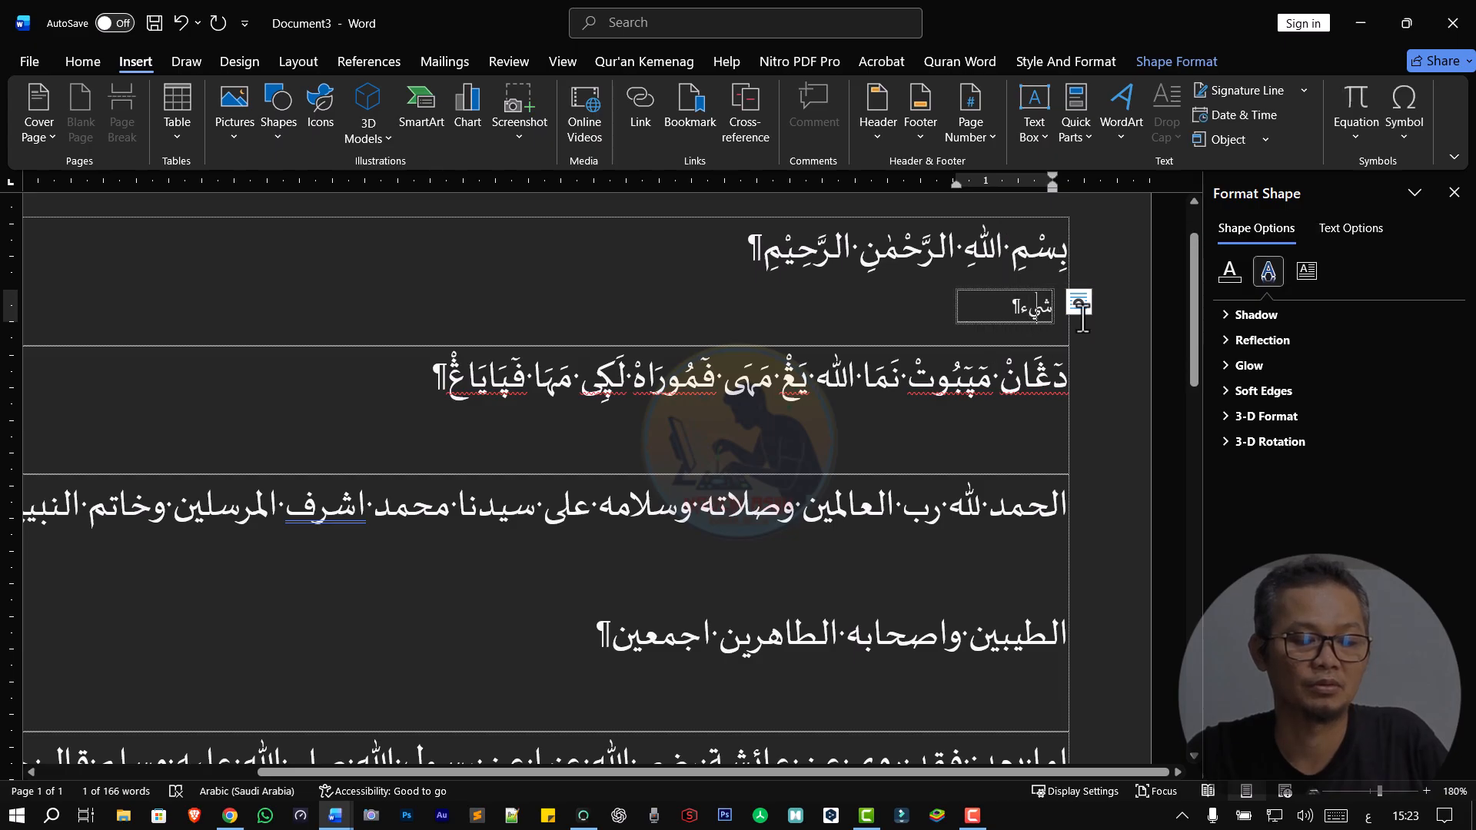
click(1023, 291)
drag(1016, 291, 1068, 438)
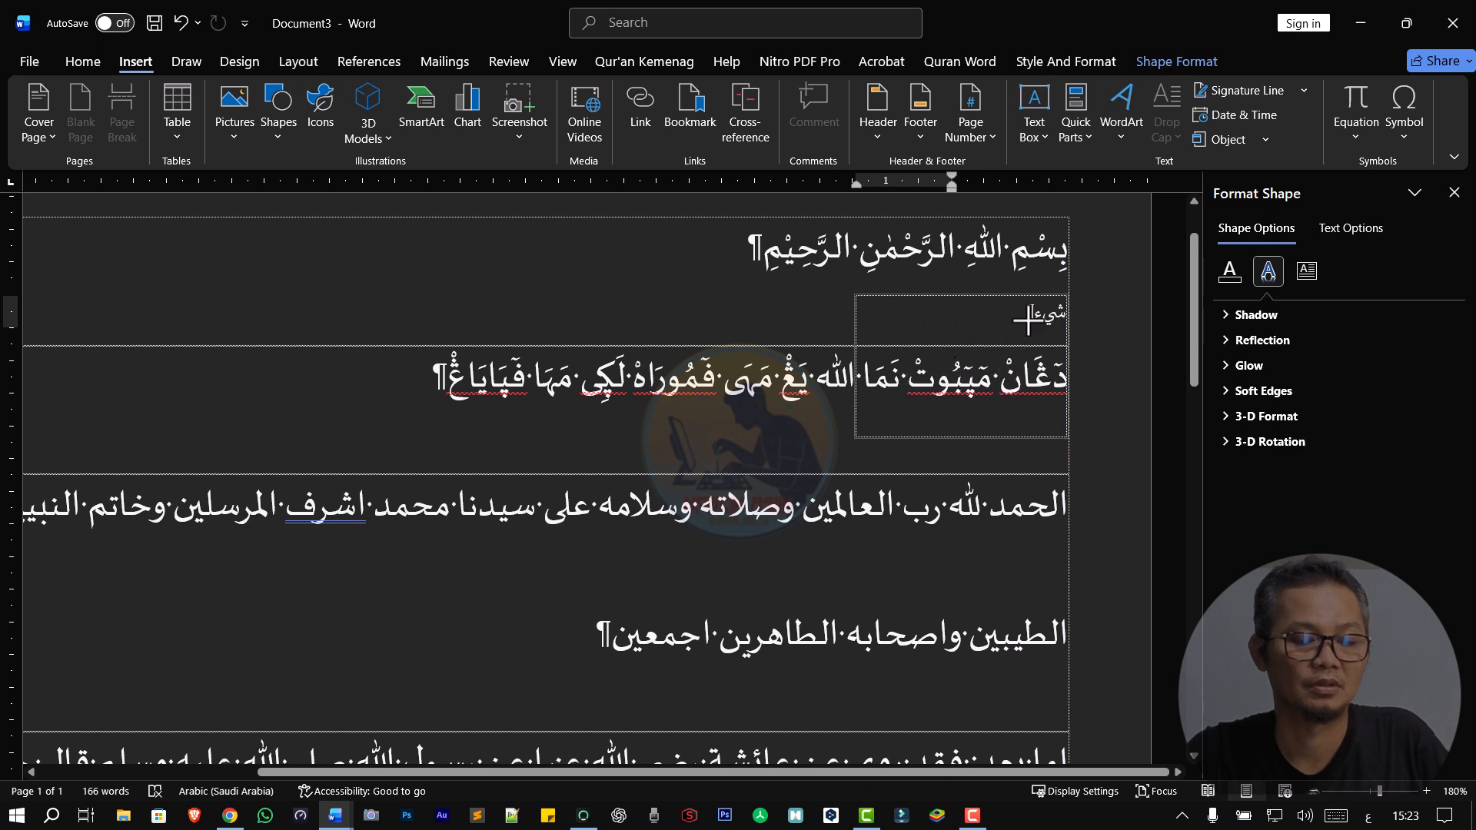
drag(1005, 300, 820, 290)
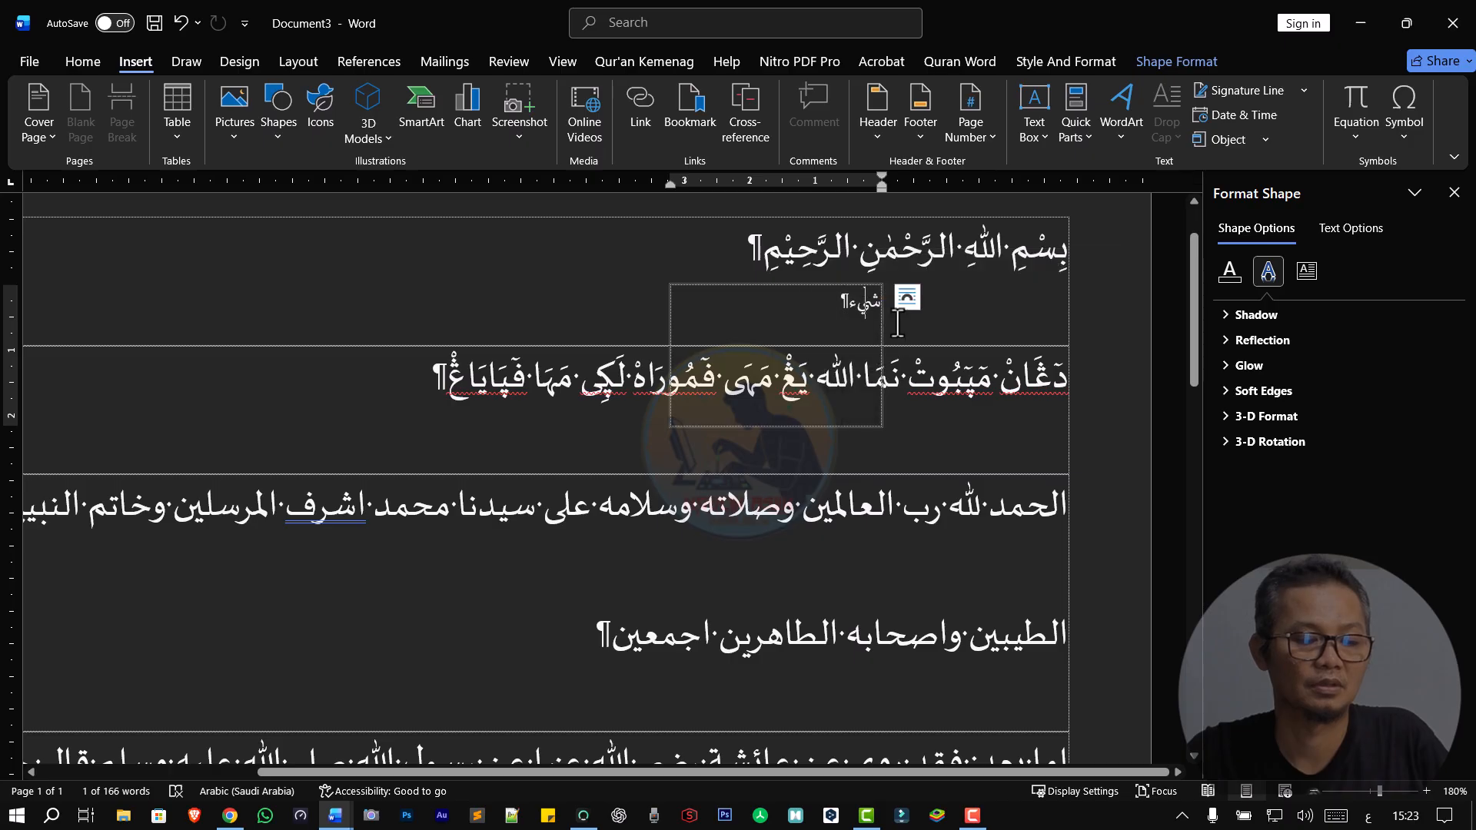
click(908, 298)
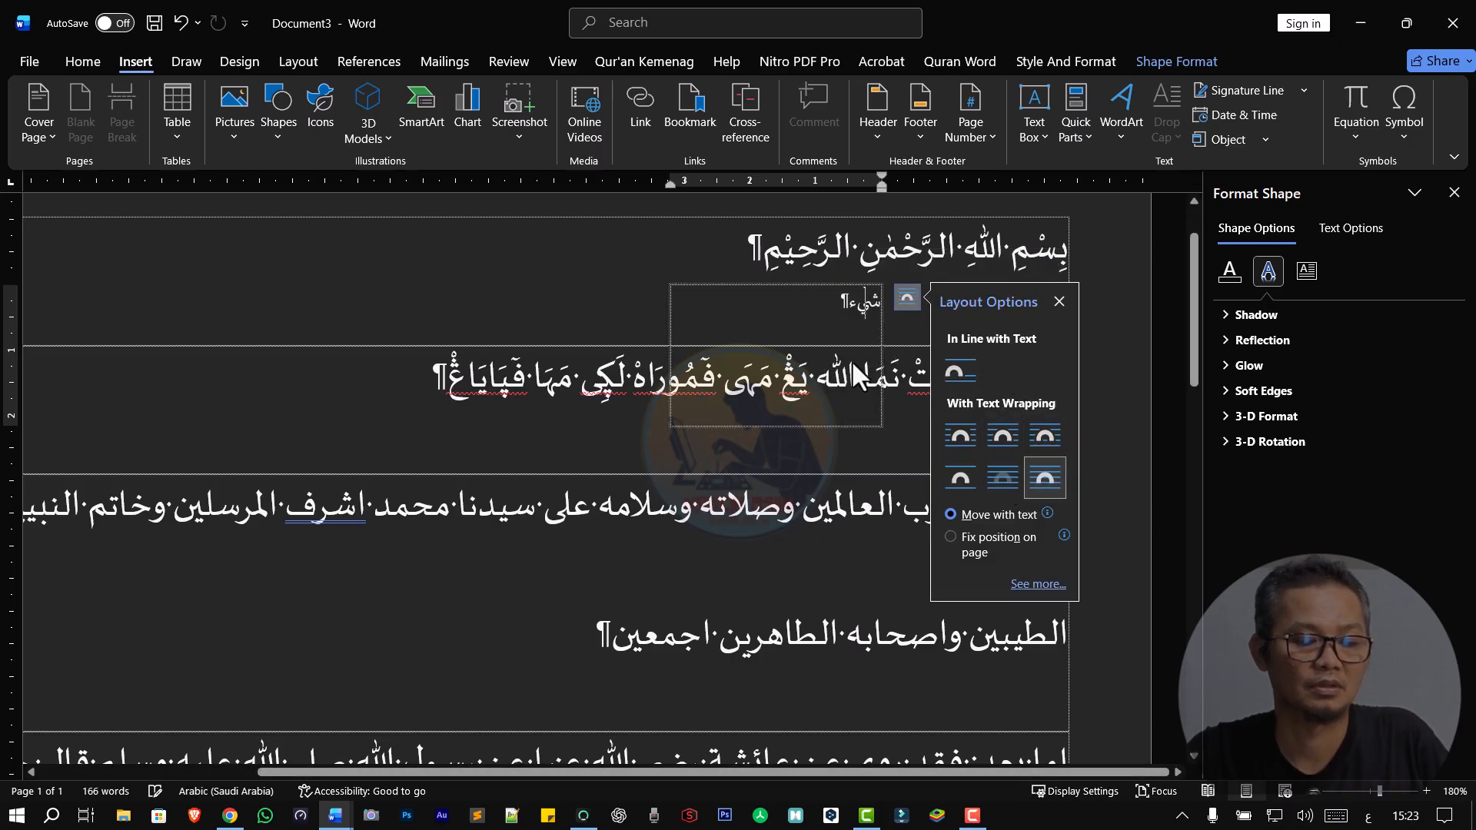
click(807, 289)
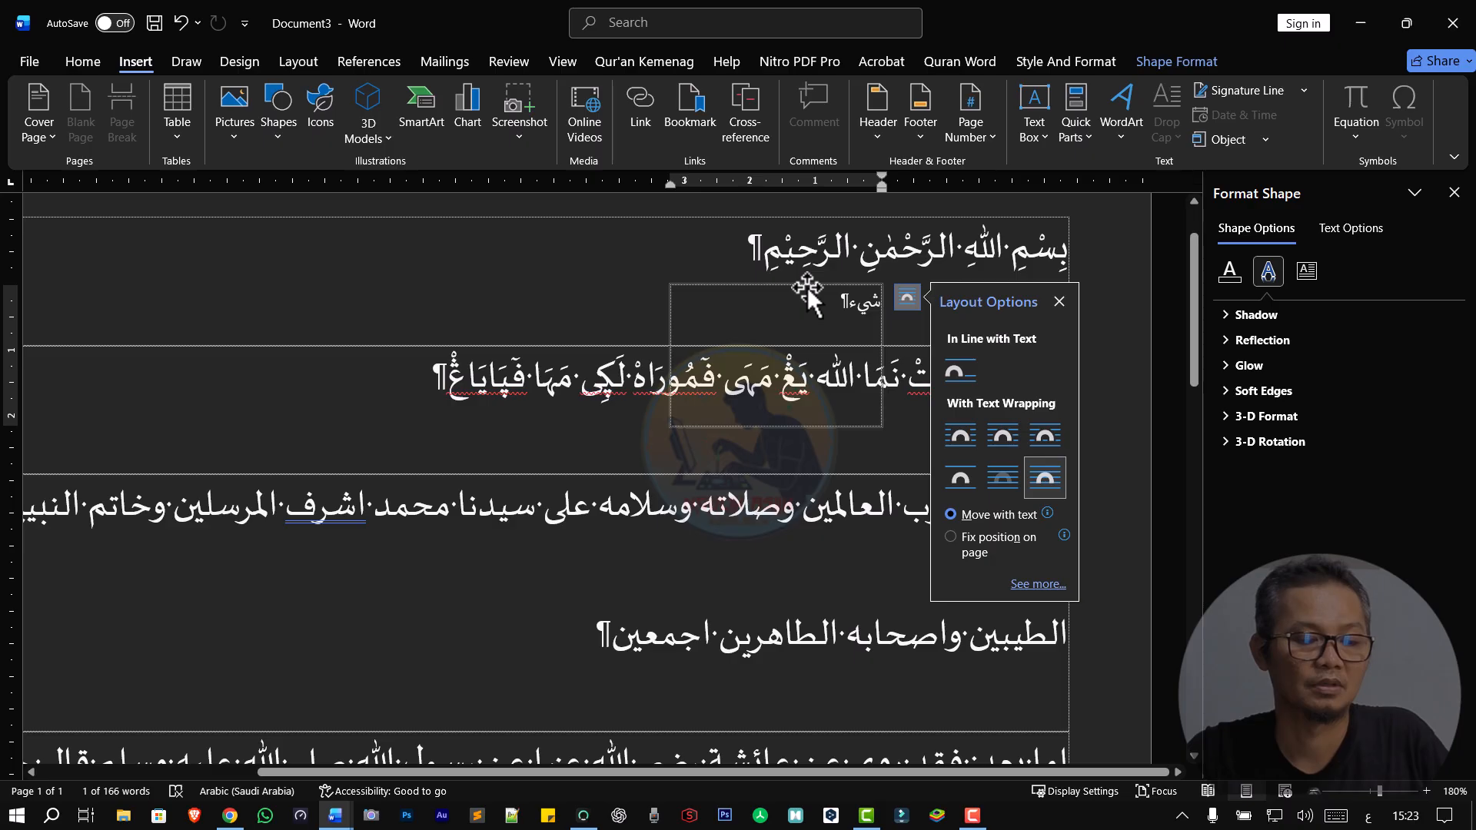
drag(808, 289, 558, 225)
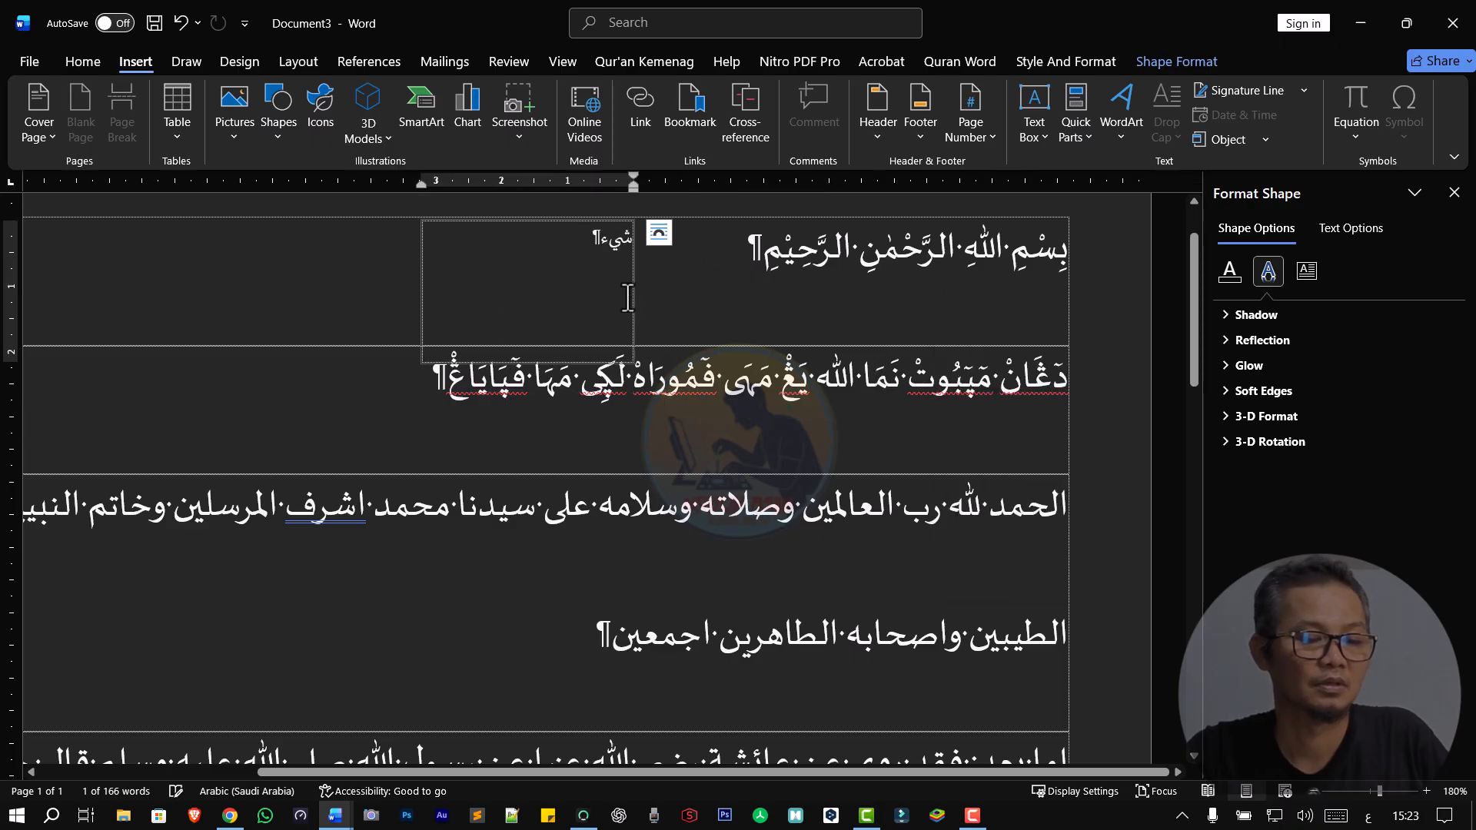
- Delete the small شيء text box and insert a new built-in text box with placeholder text
mouse_move(633, 297)
mouse_down()
mouse_move(639, 314)
mouse_move(623, 316)
mouse_move(638, 312)
mouse_up()
key(Delete)
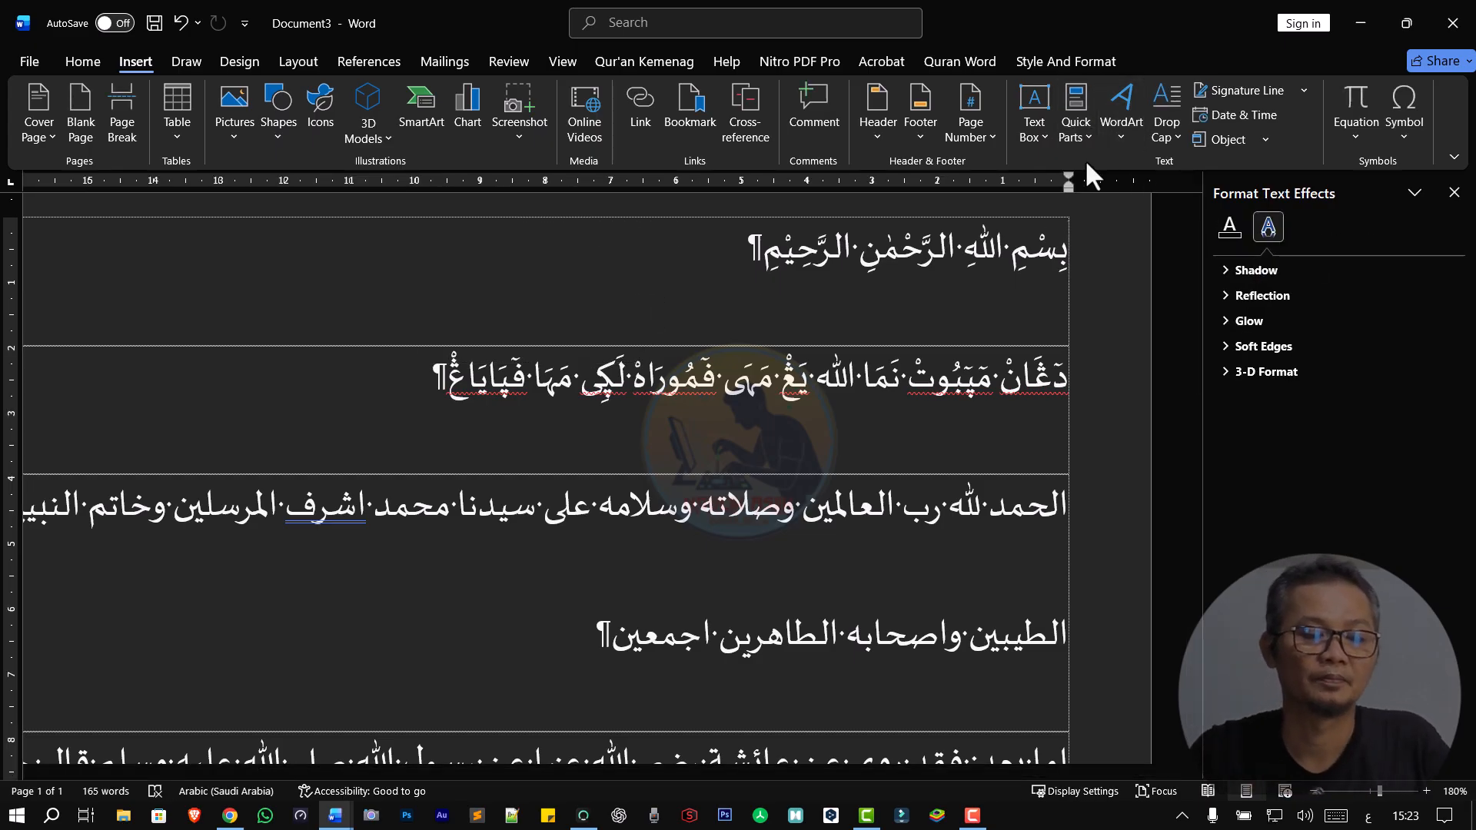
click(1037, 136)
click(1075, 265)
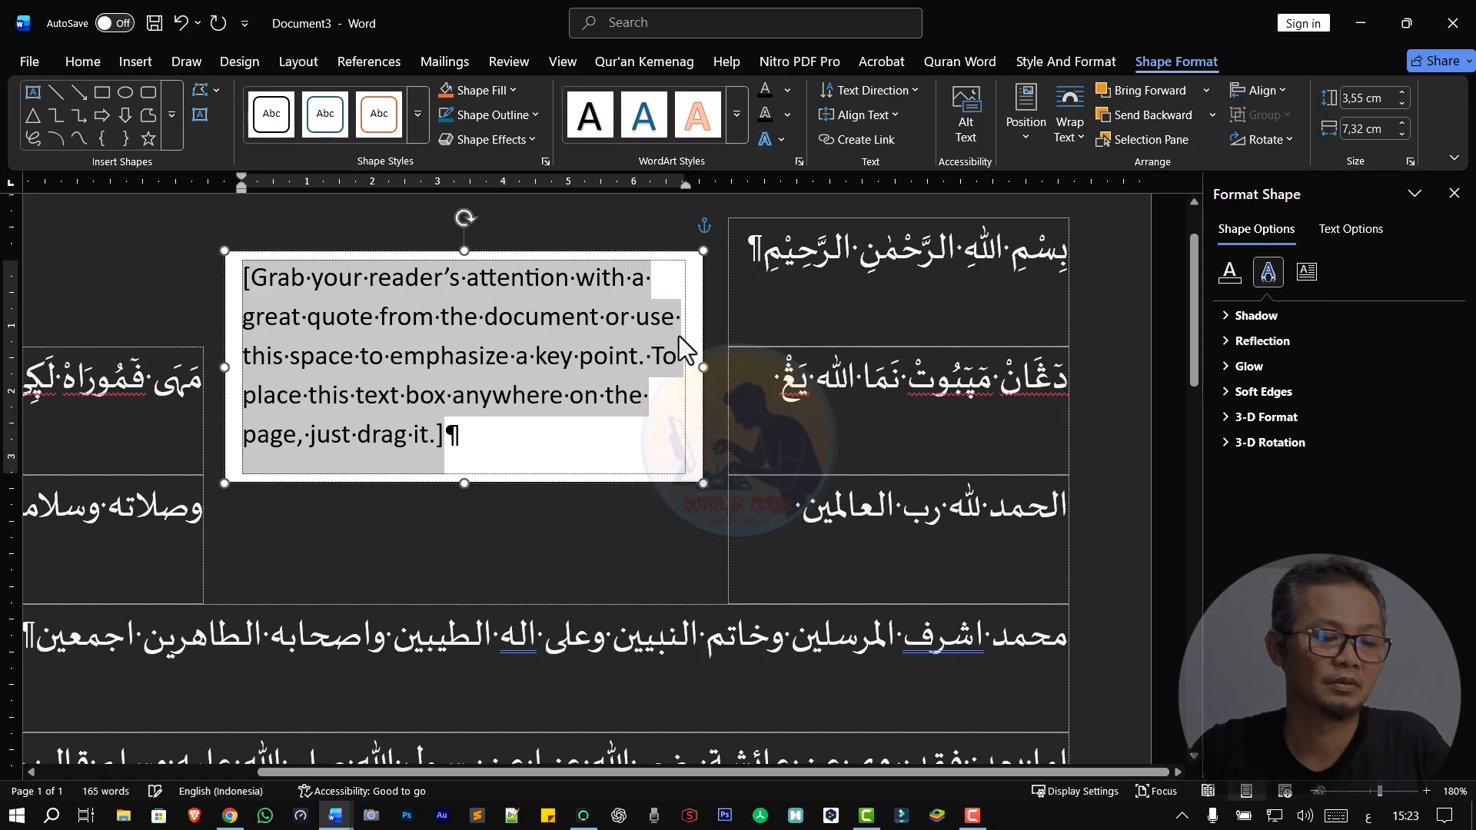
- Set the new text box's wrapping to In Front of Text
click(704, 332)
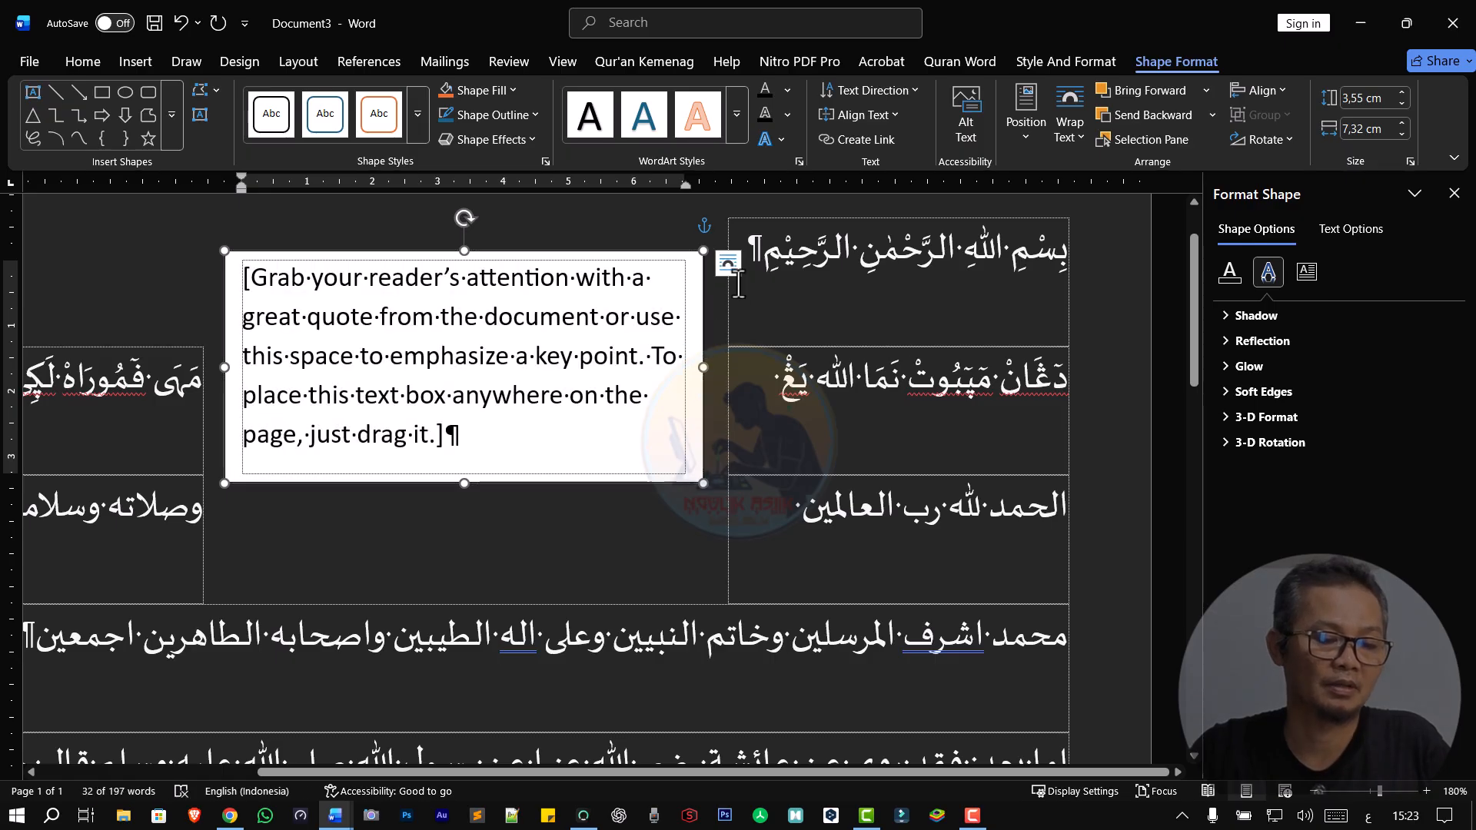
click(727, 265)
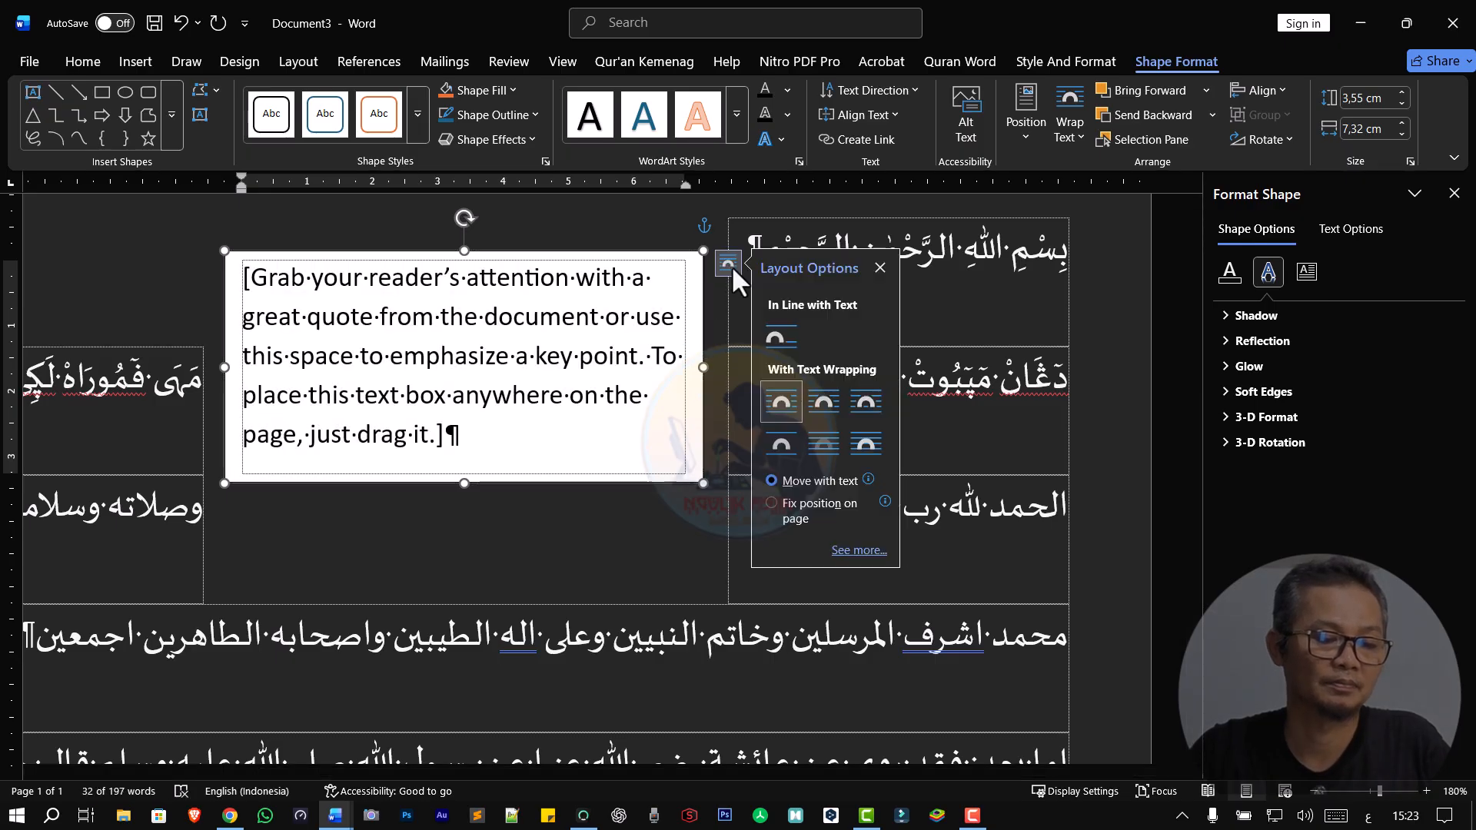
click(869, 444)
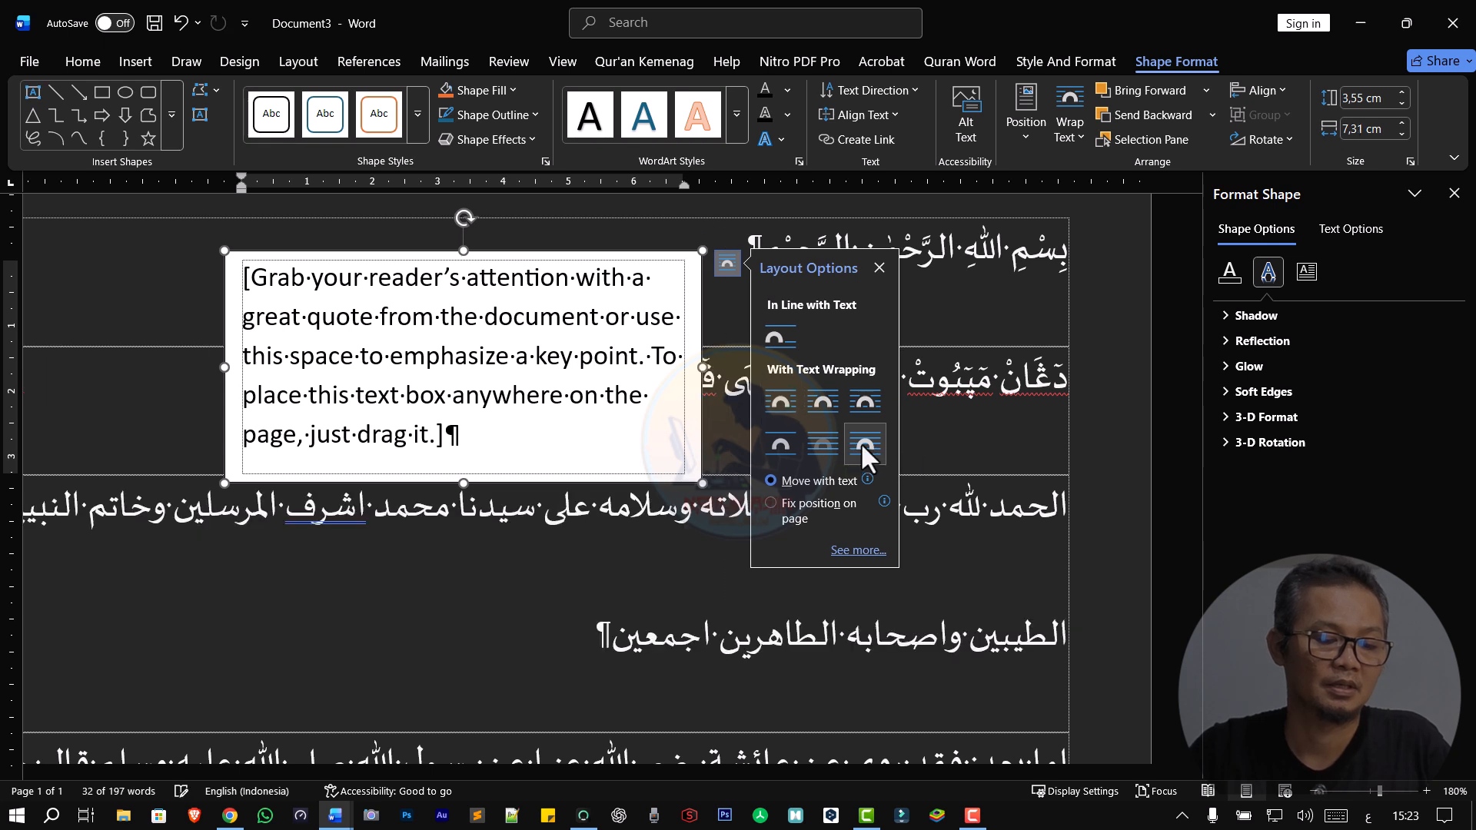
- Clear the placeholder text from the new text box, then tilt the empty box diagonally and shift it down beside the bismillah line
click(516, 374)
key(Delete)
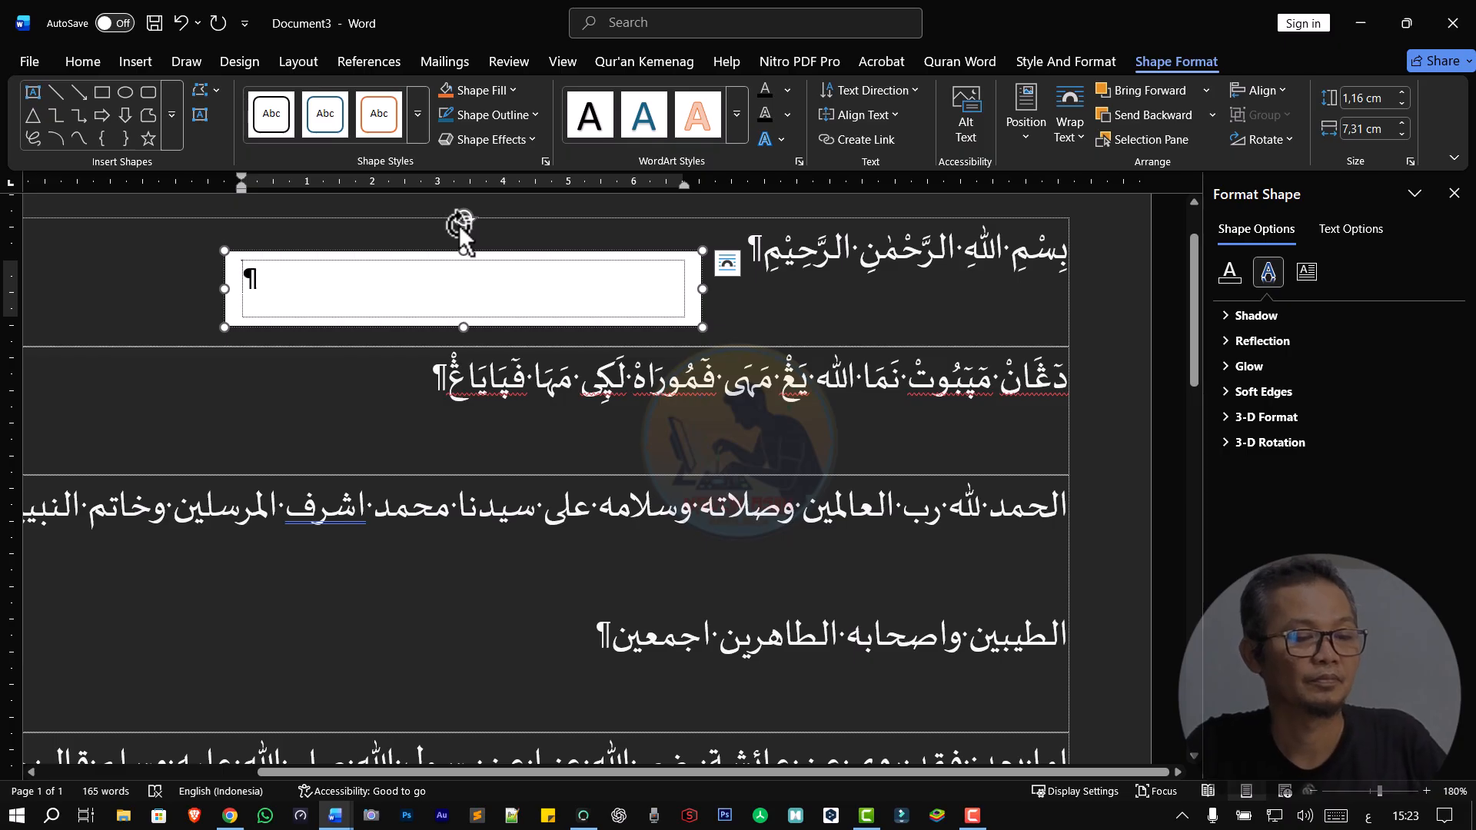
drag(460, 219, 416, 238)
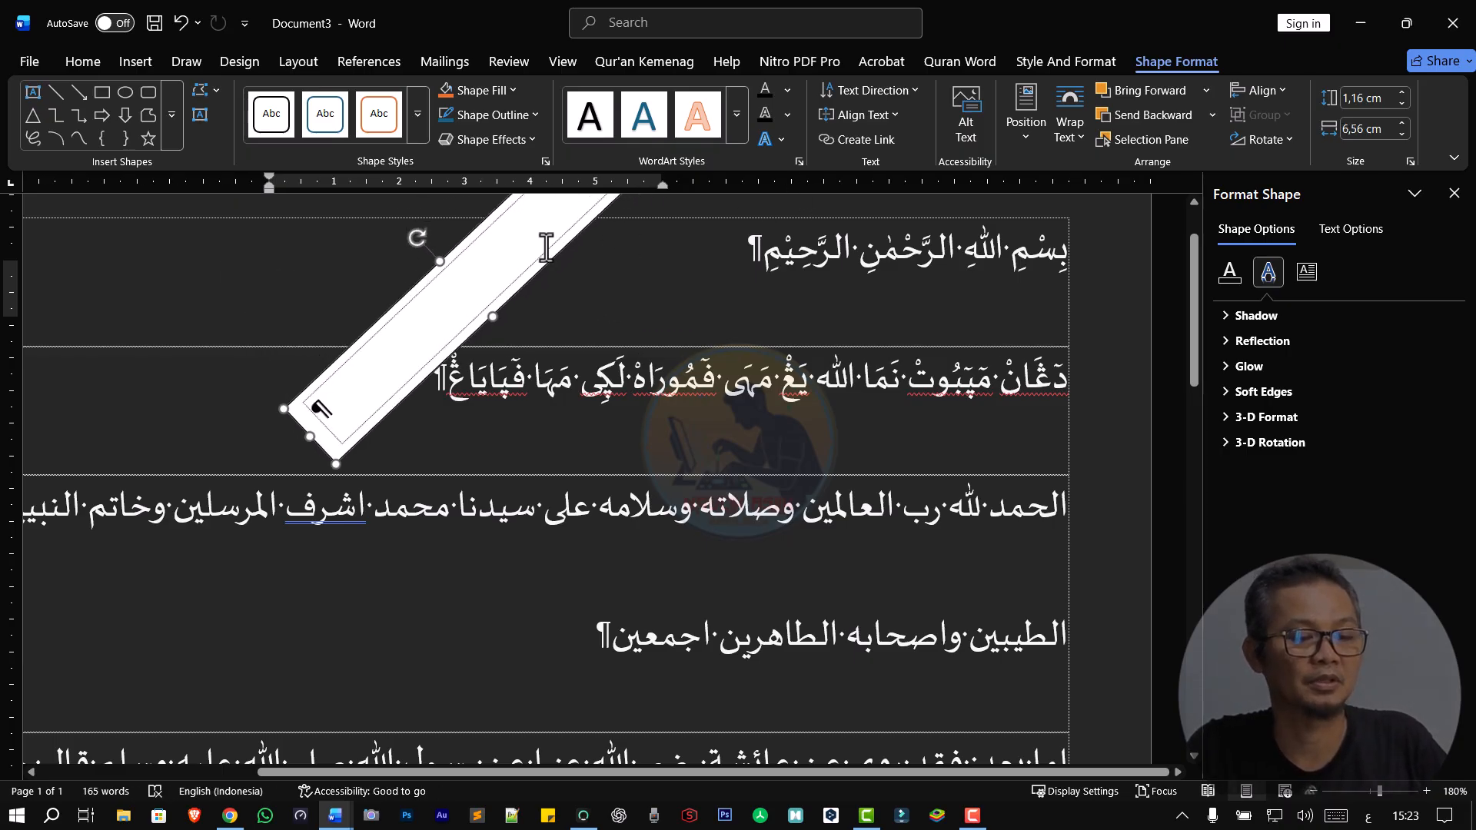
drag(541, 271, 585, 373)
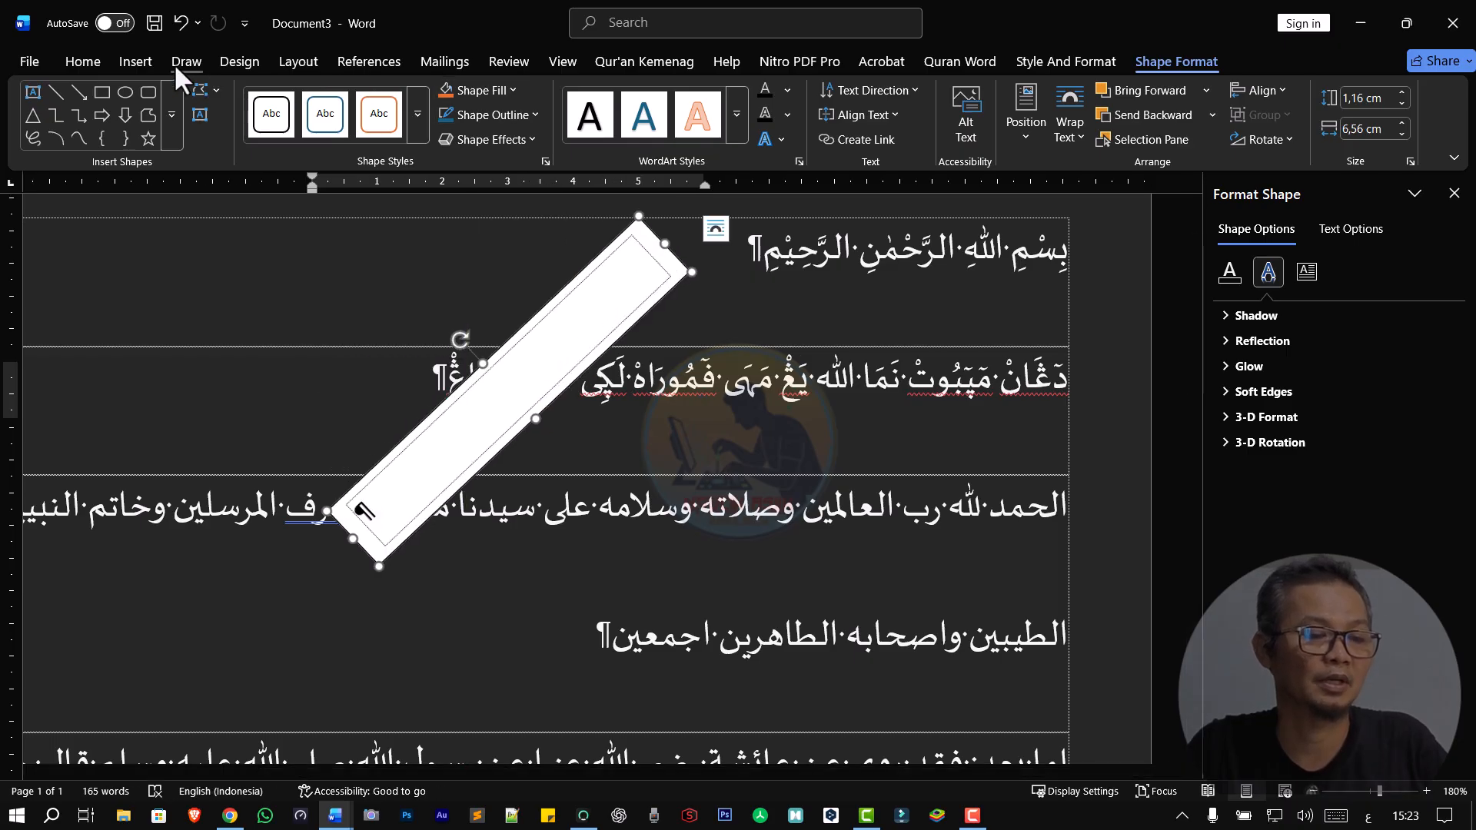
- Apply the Terjemah AR style to the text box's paragraph and set its direction to right-to-left
click(81, 63)
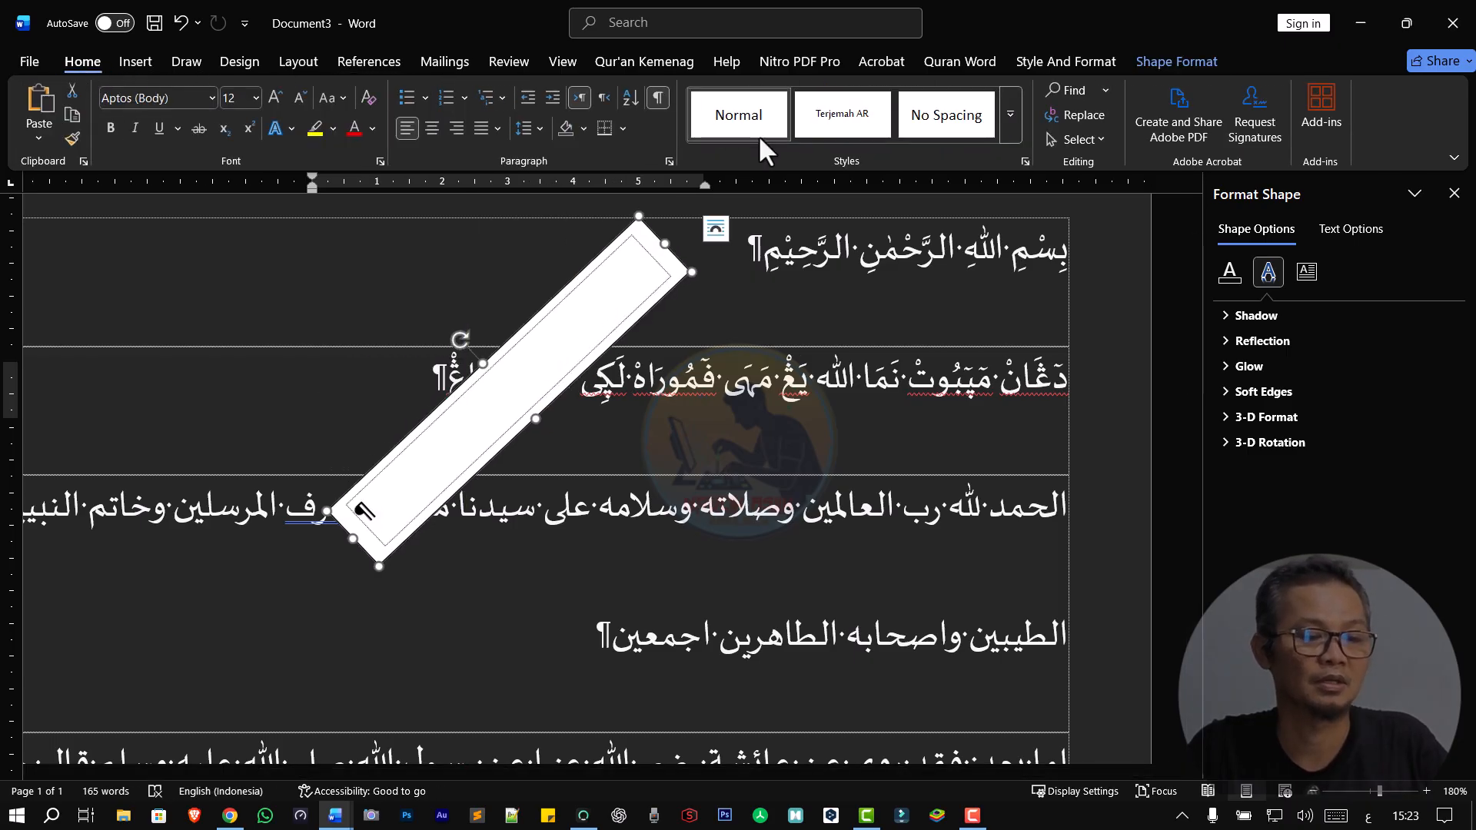
click(823, 120)
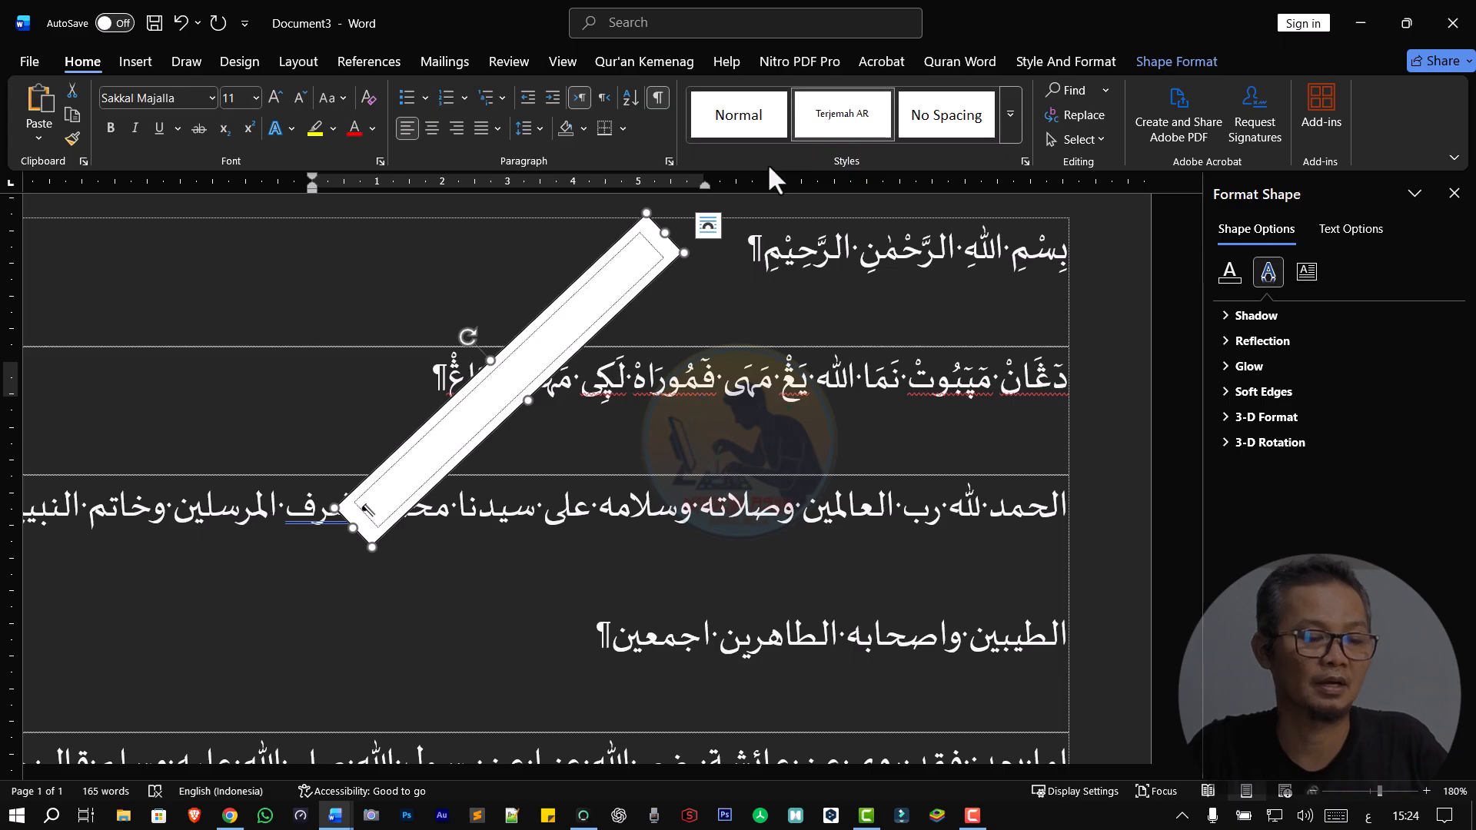
click(396, 487)
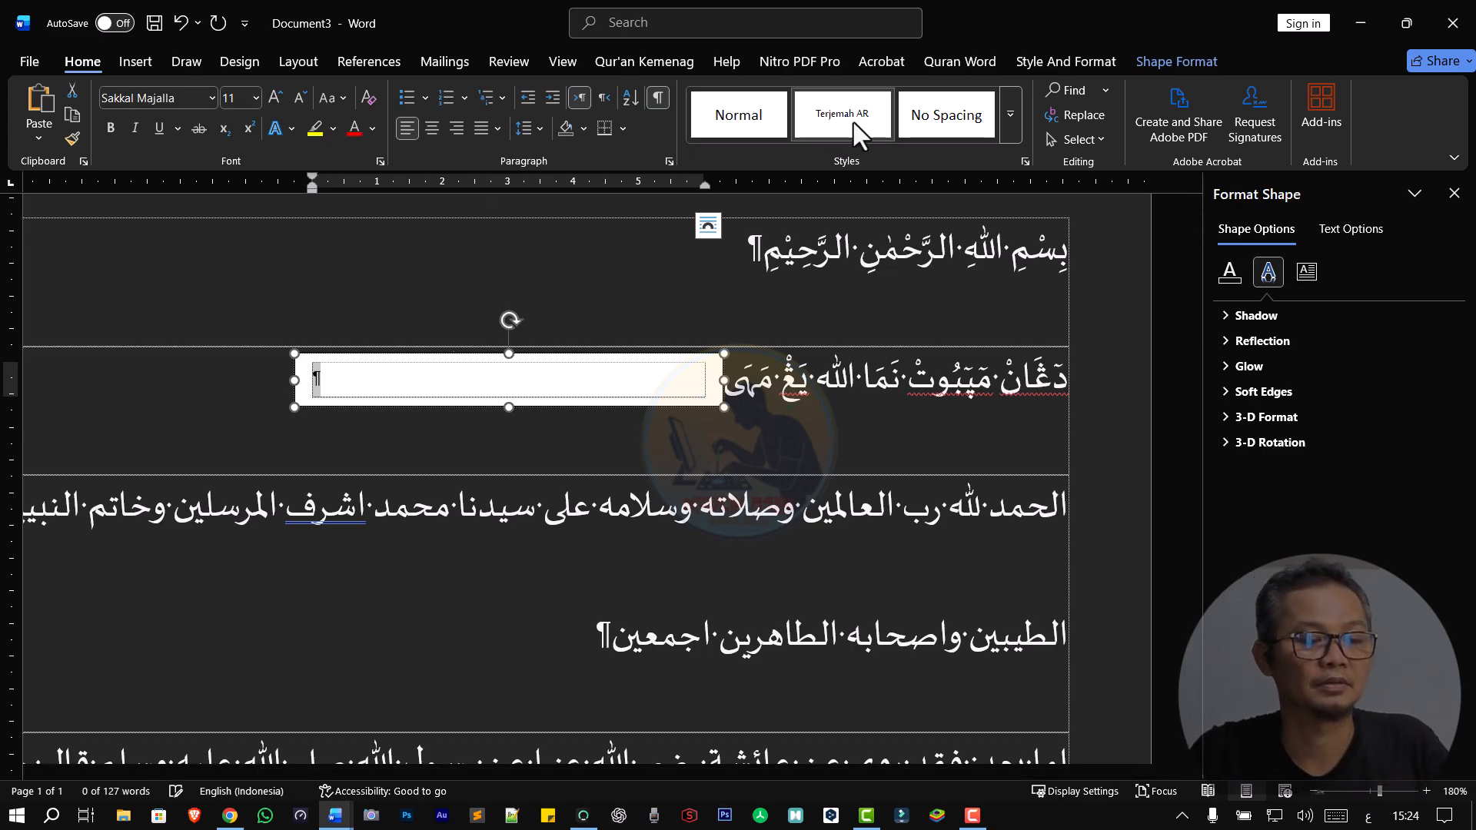
click(604, 98)
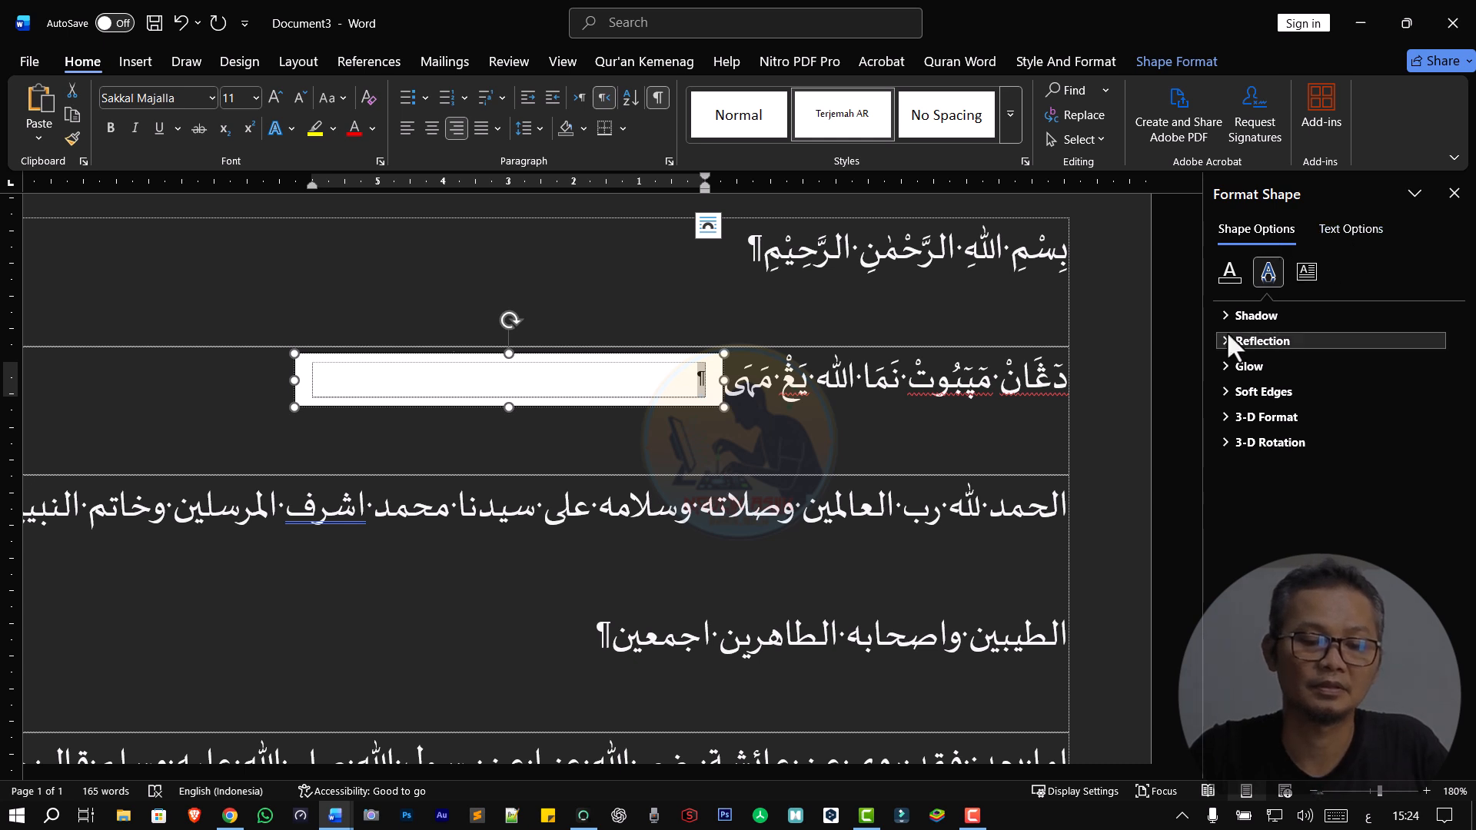
- Format the tilted text box with no fill and no line
click(684, 354)
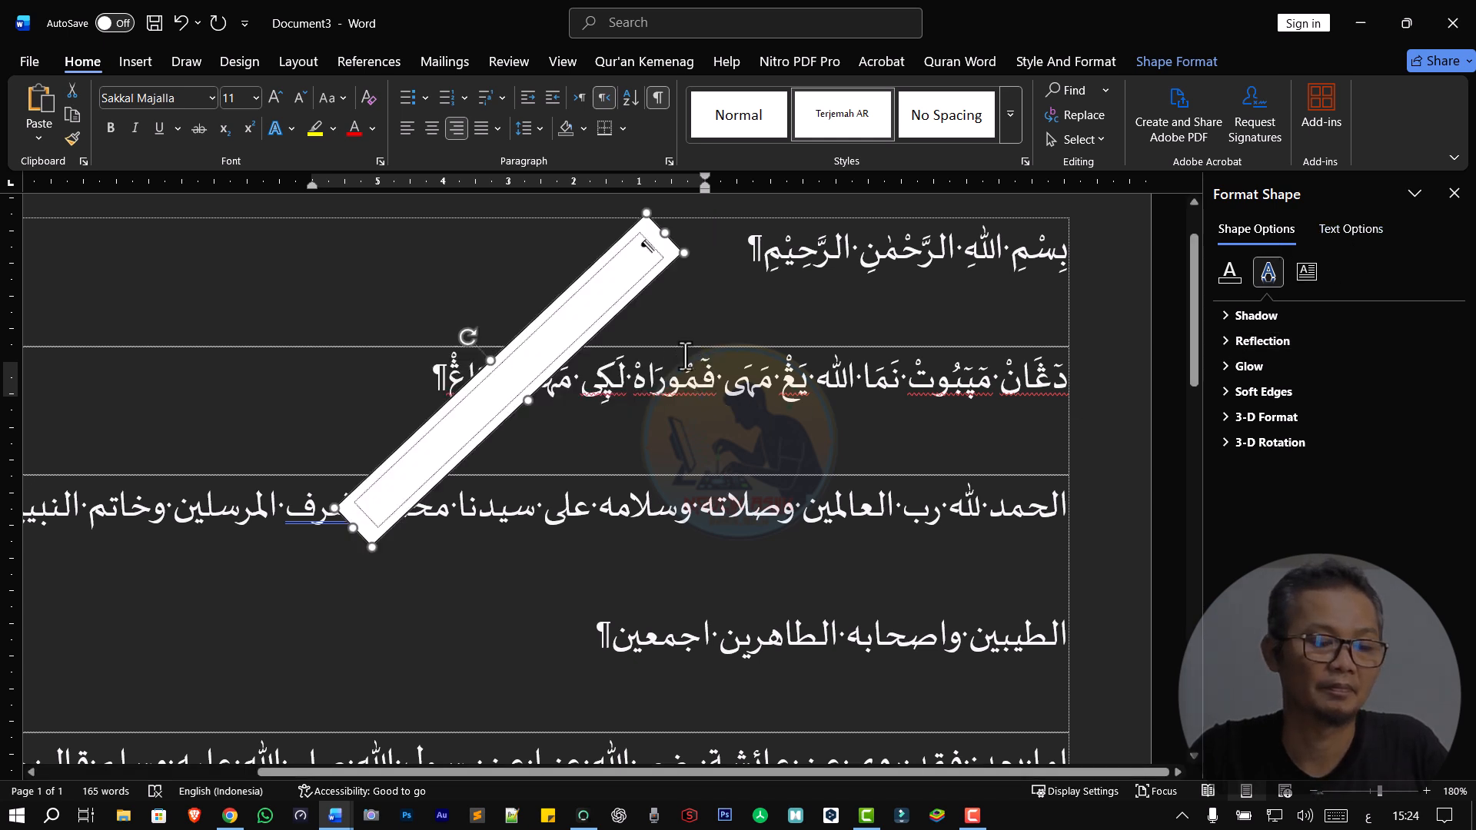
click(684, 356)
right_click(626, 286)
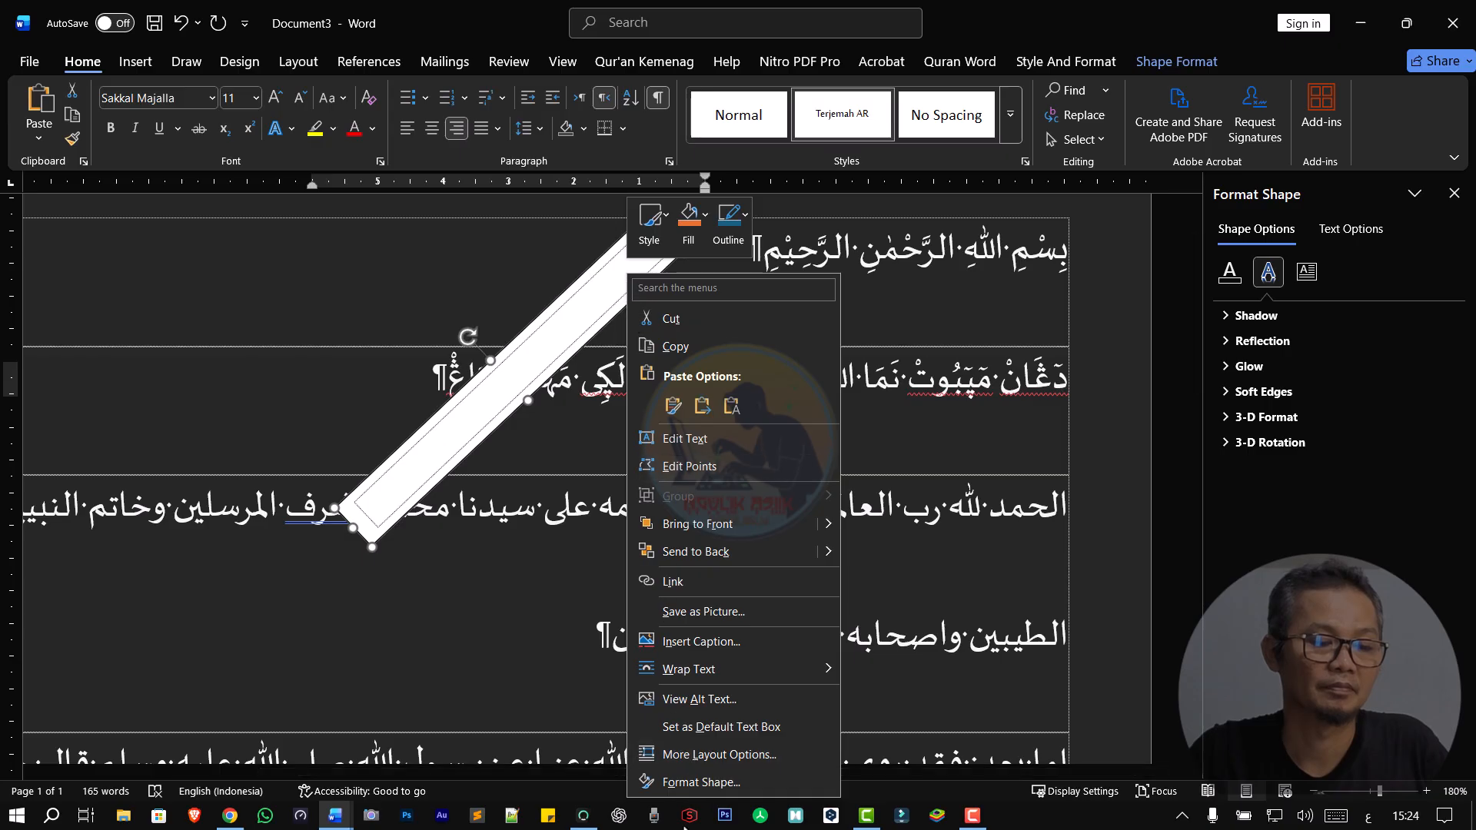
click(684, 782)
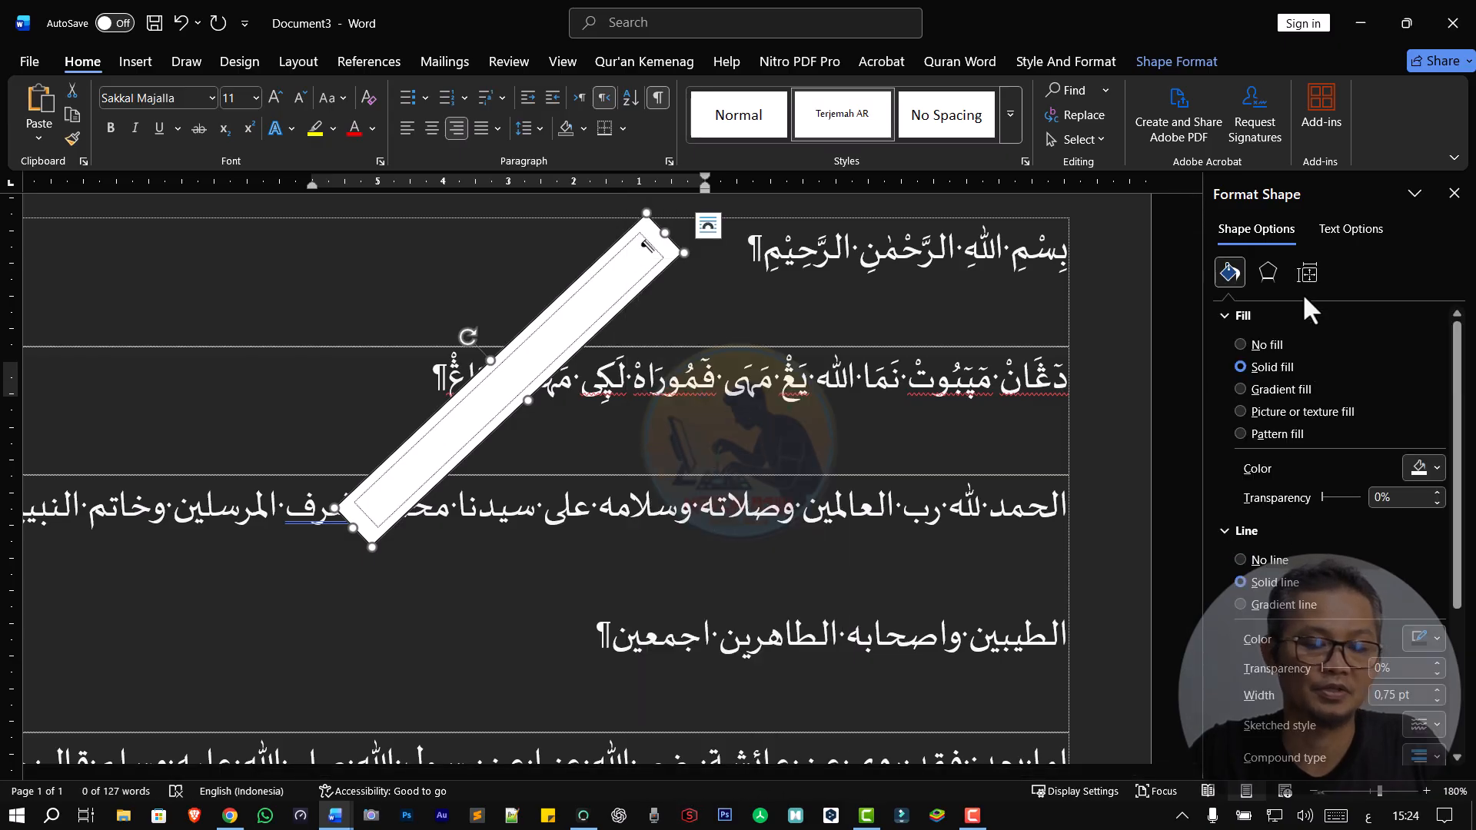
click(1239, 346)
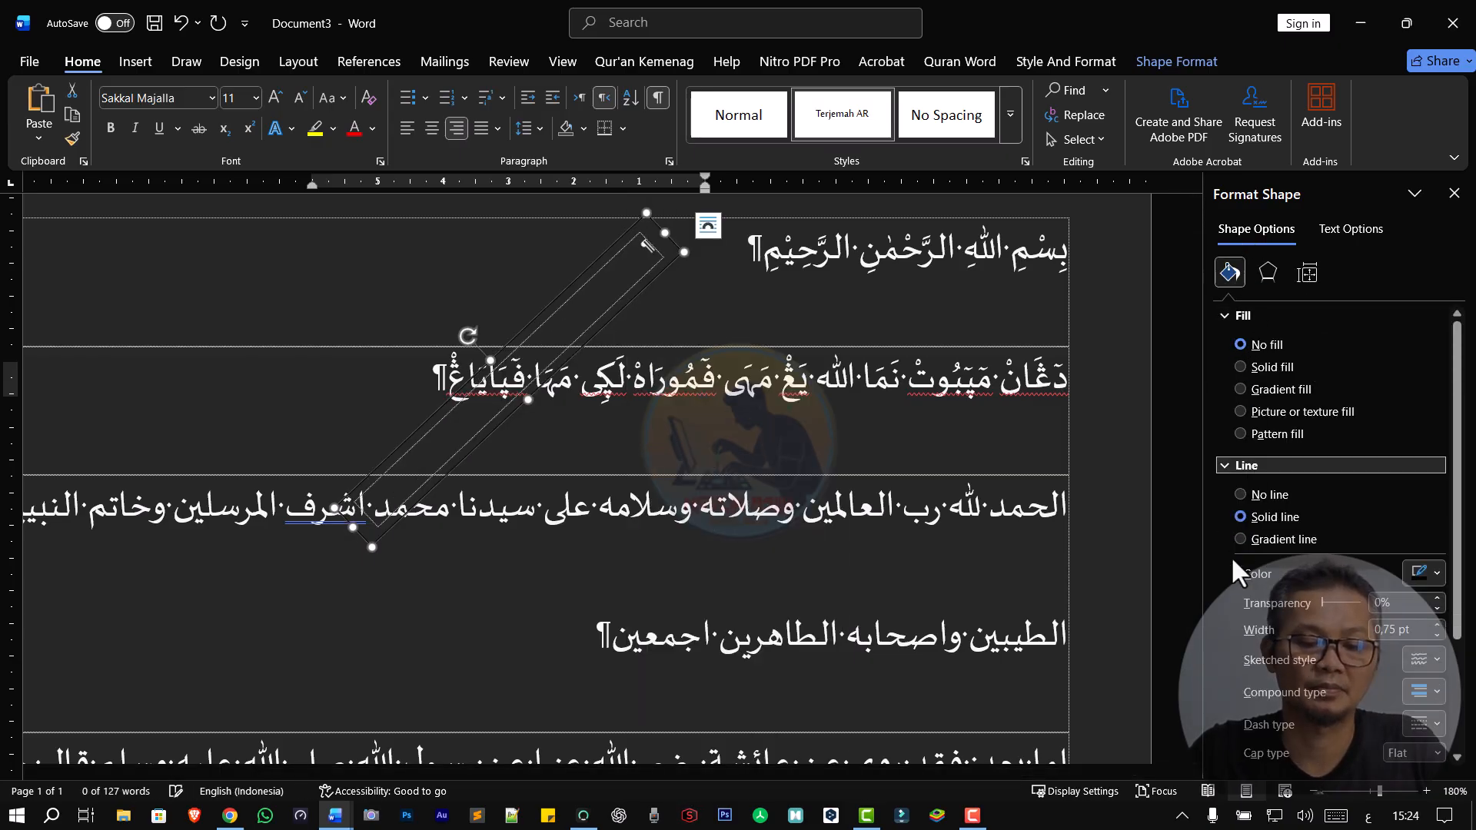
click(1240, 496)
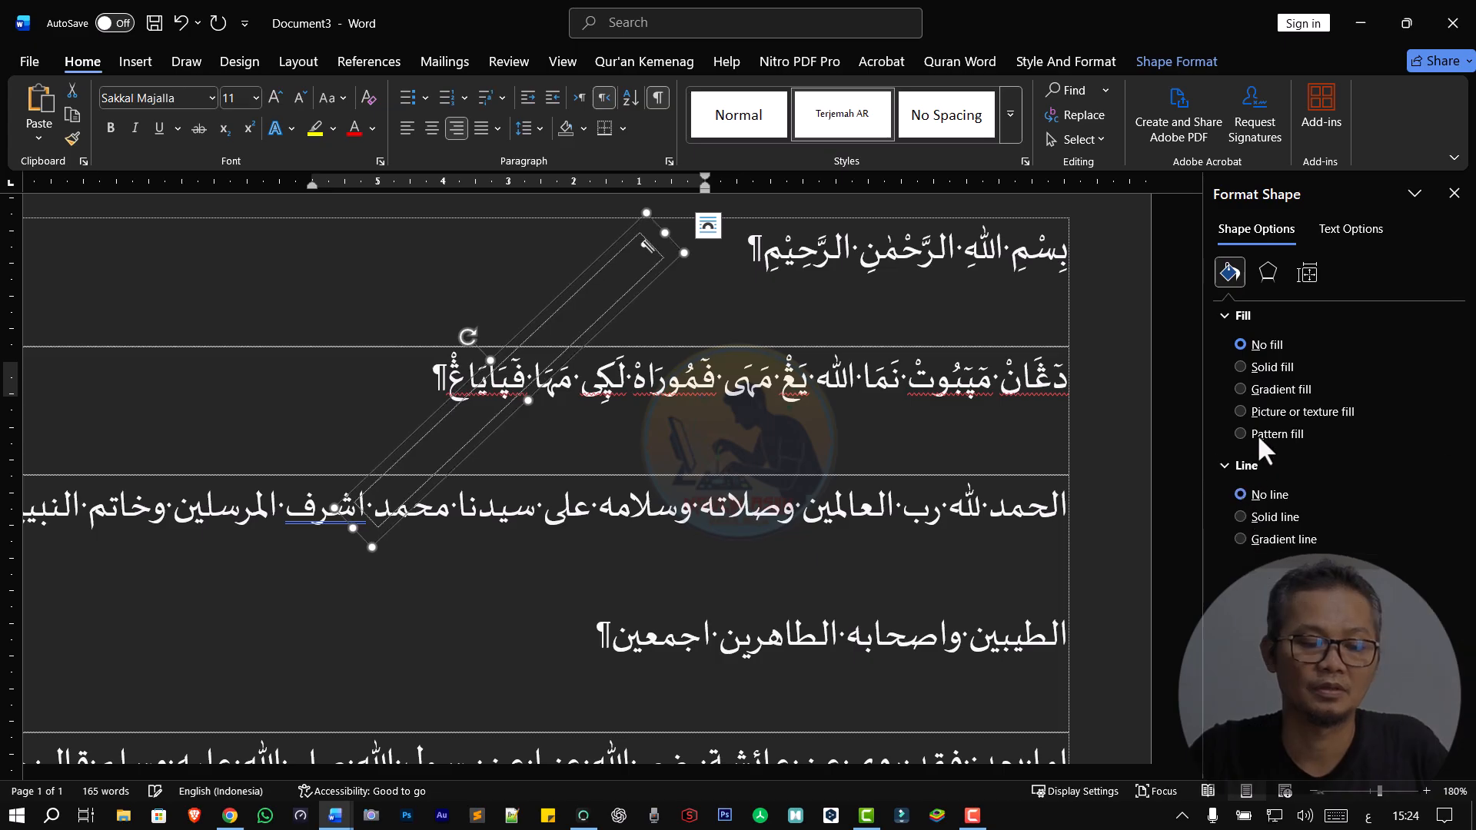
- Set the text box's left, right, top and bottom internal margins to 0 cm
click(1316, 268)
click(1436, 452)
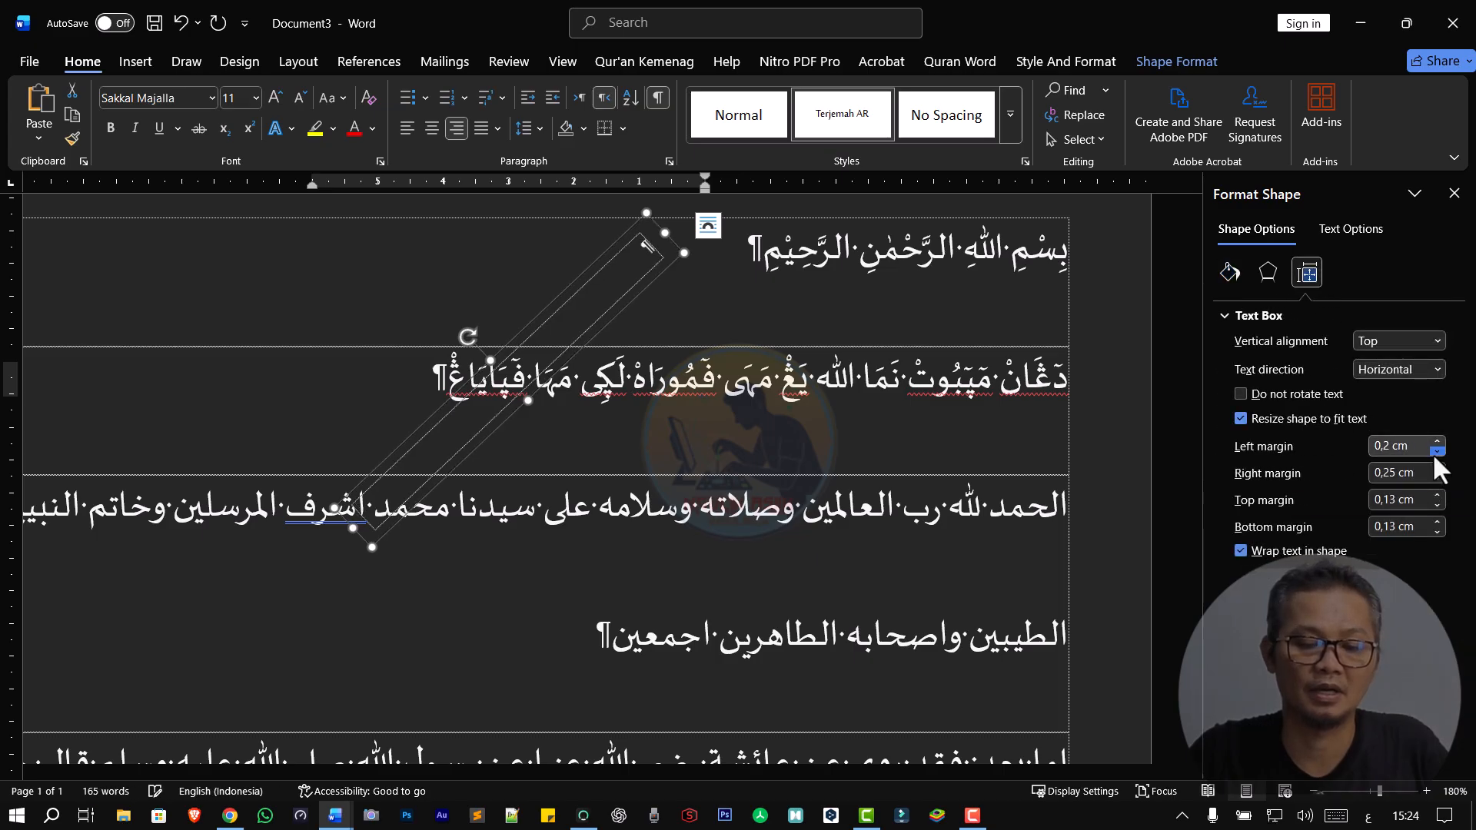
click(1435, 453)
click(1438, 476)
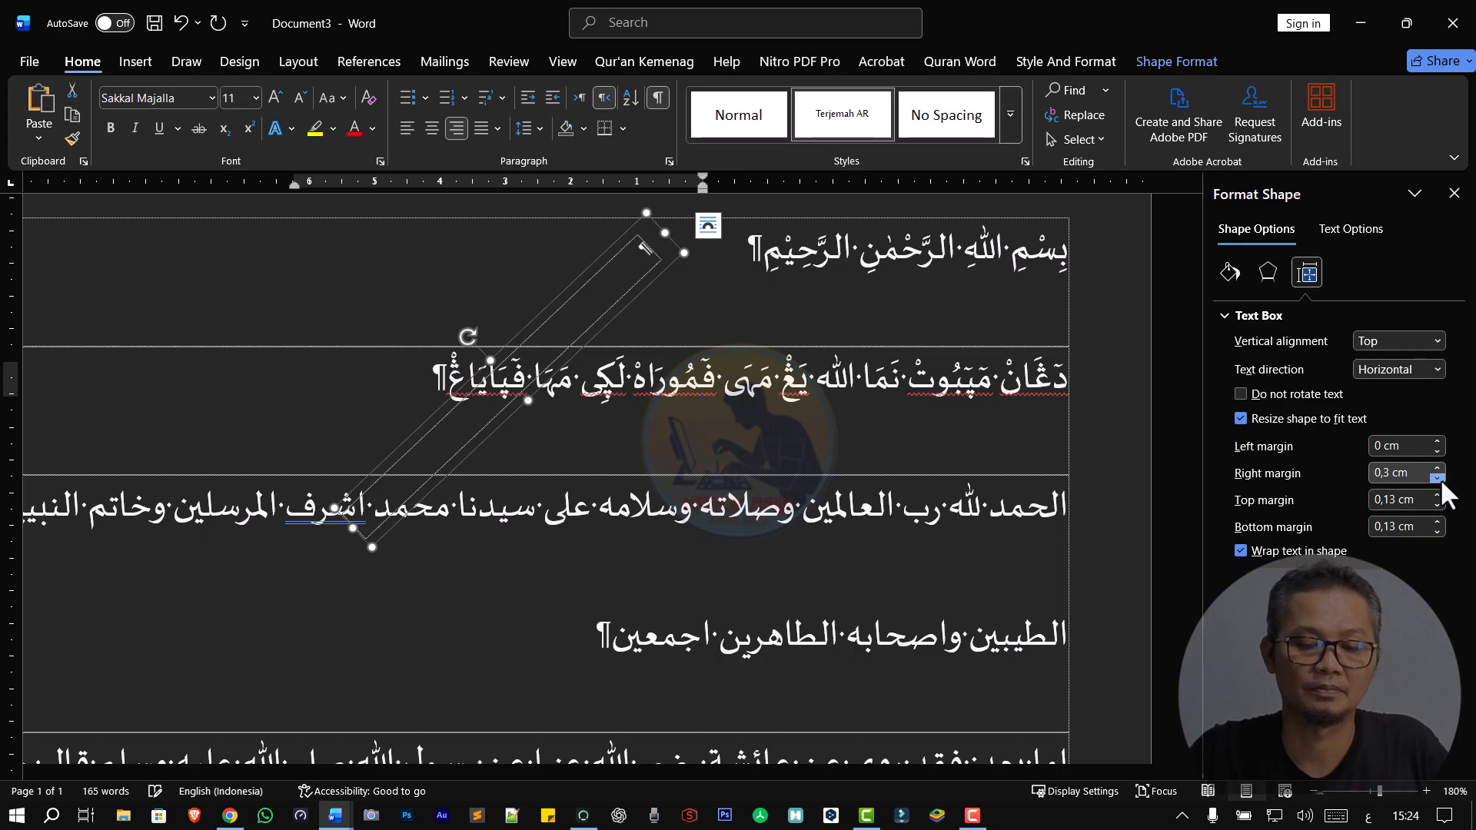
click(1438, 478)
click(1438, 477)
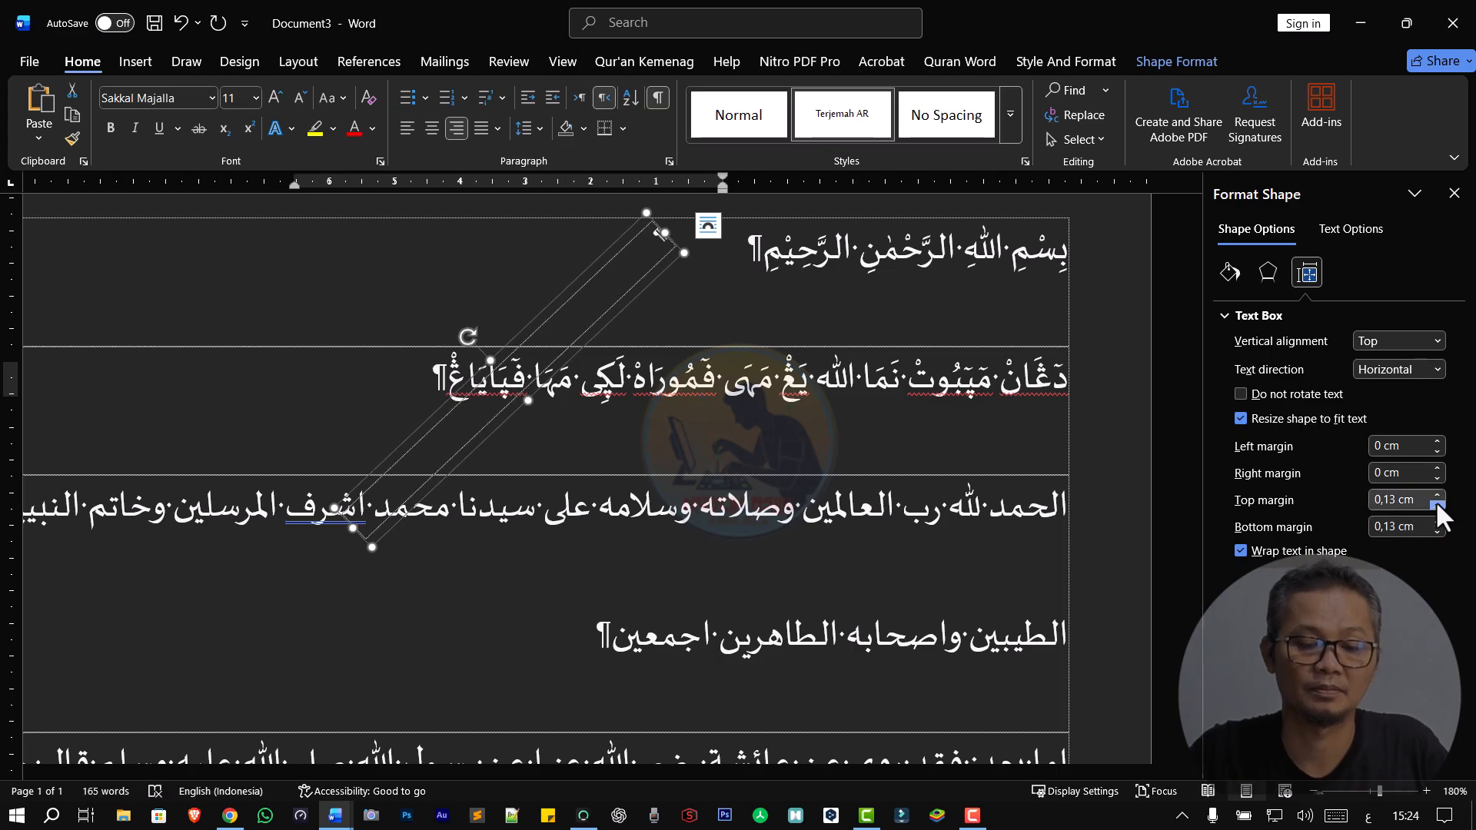
click(1436, 501)
click(1437, 501)
click(1437, 526)
click(1438, 529)
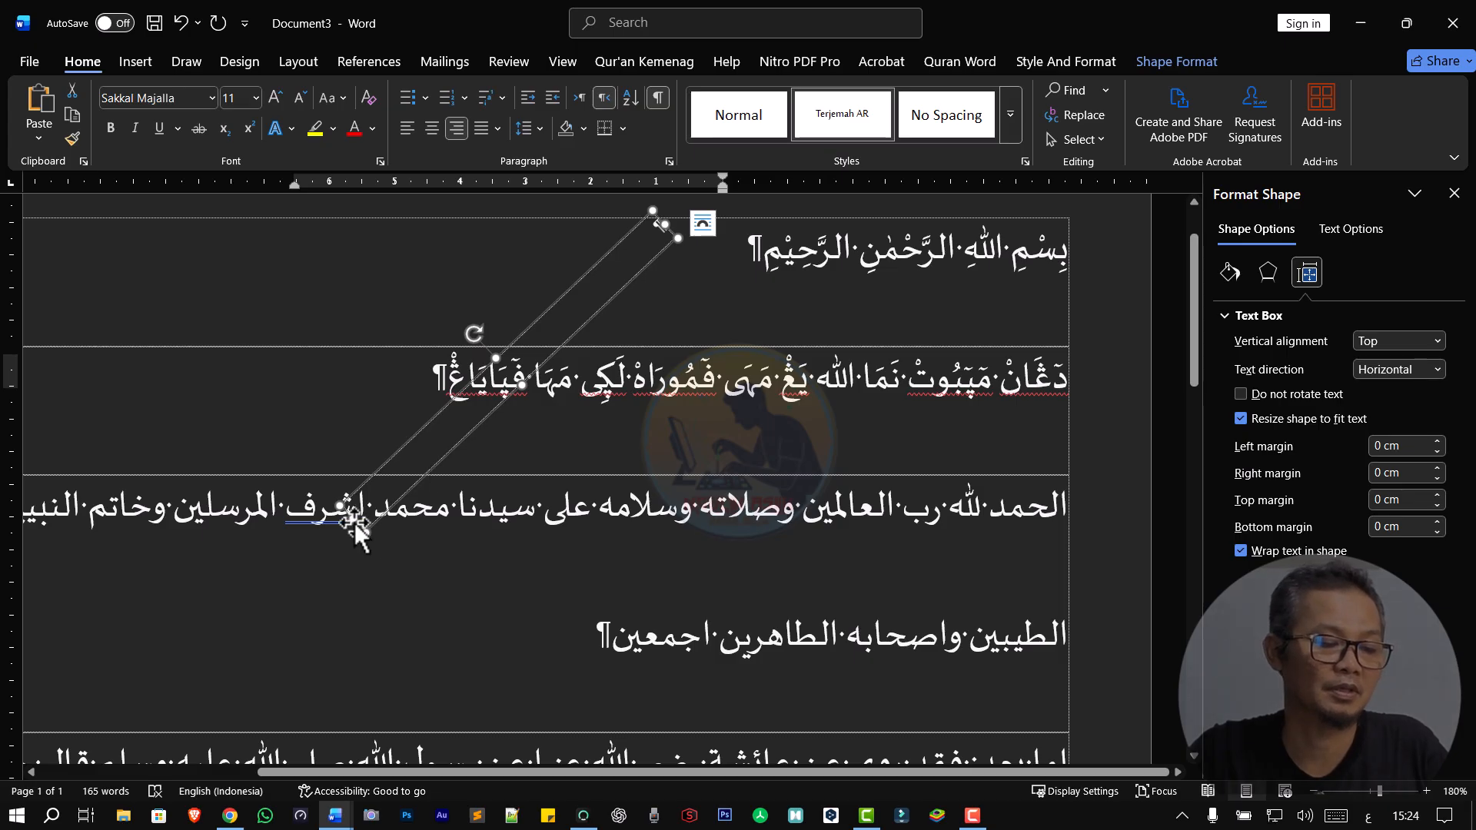
- Shorten the tilted text box and move it beneath the first word of the bismillah line, against the right margin
drag(359, 533, 592, 321)
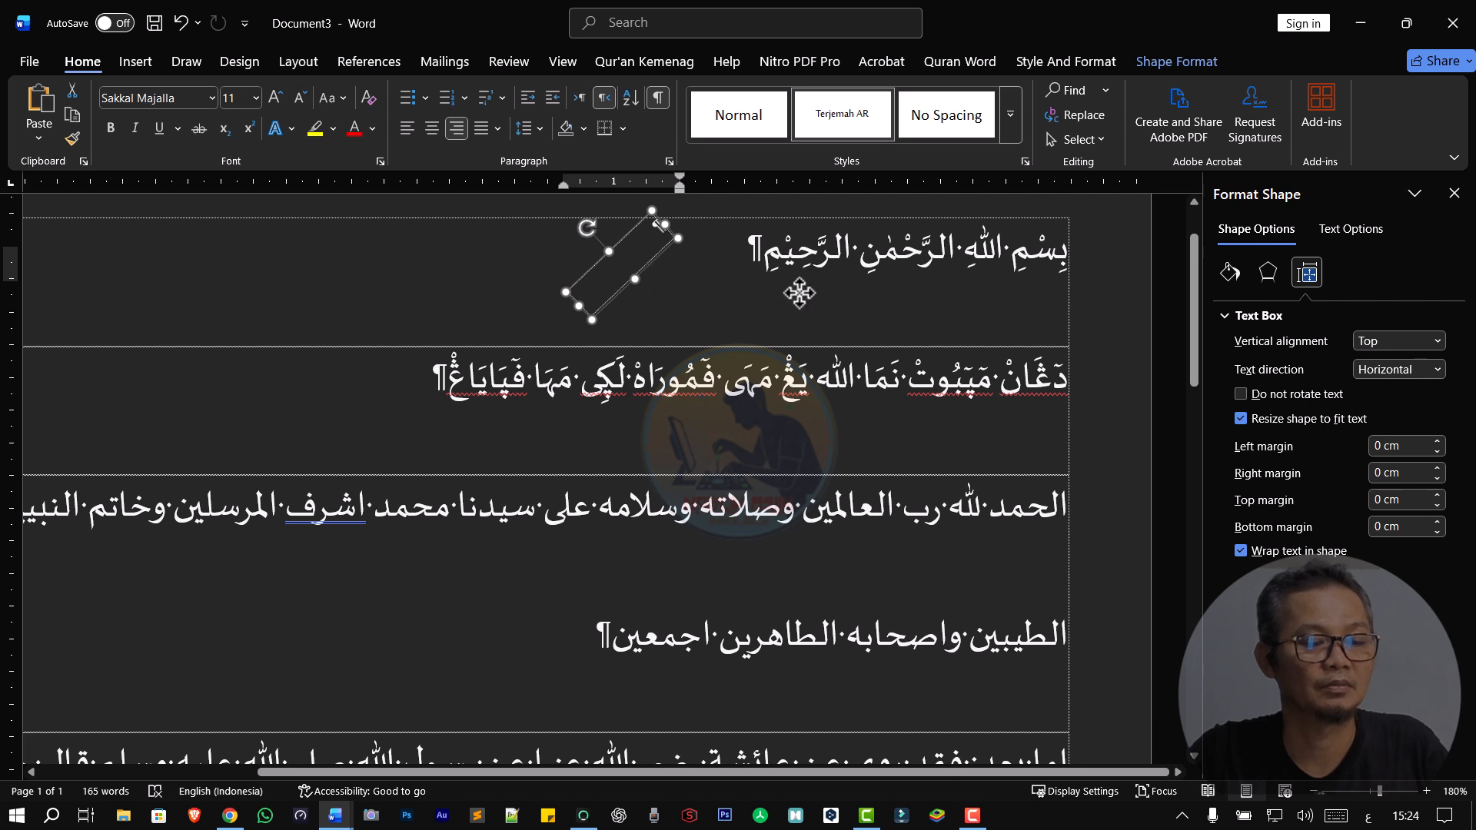
drag(684, 266, 1042, 323)
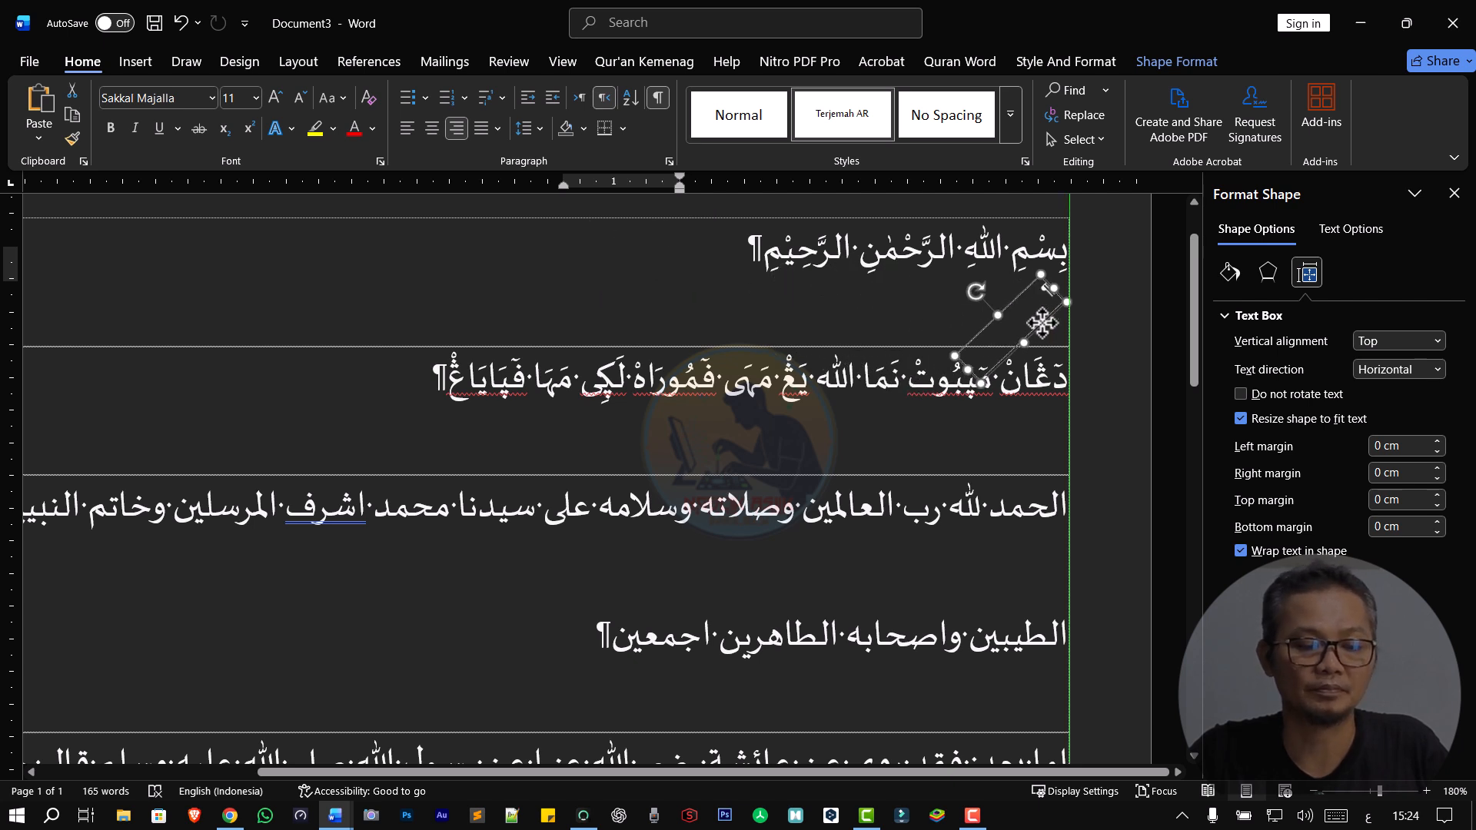
- Cut the translation line below the bismillah and paste it as text only into the tilted text box
click(902, 383)
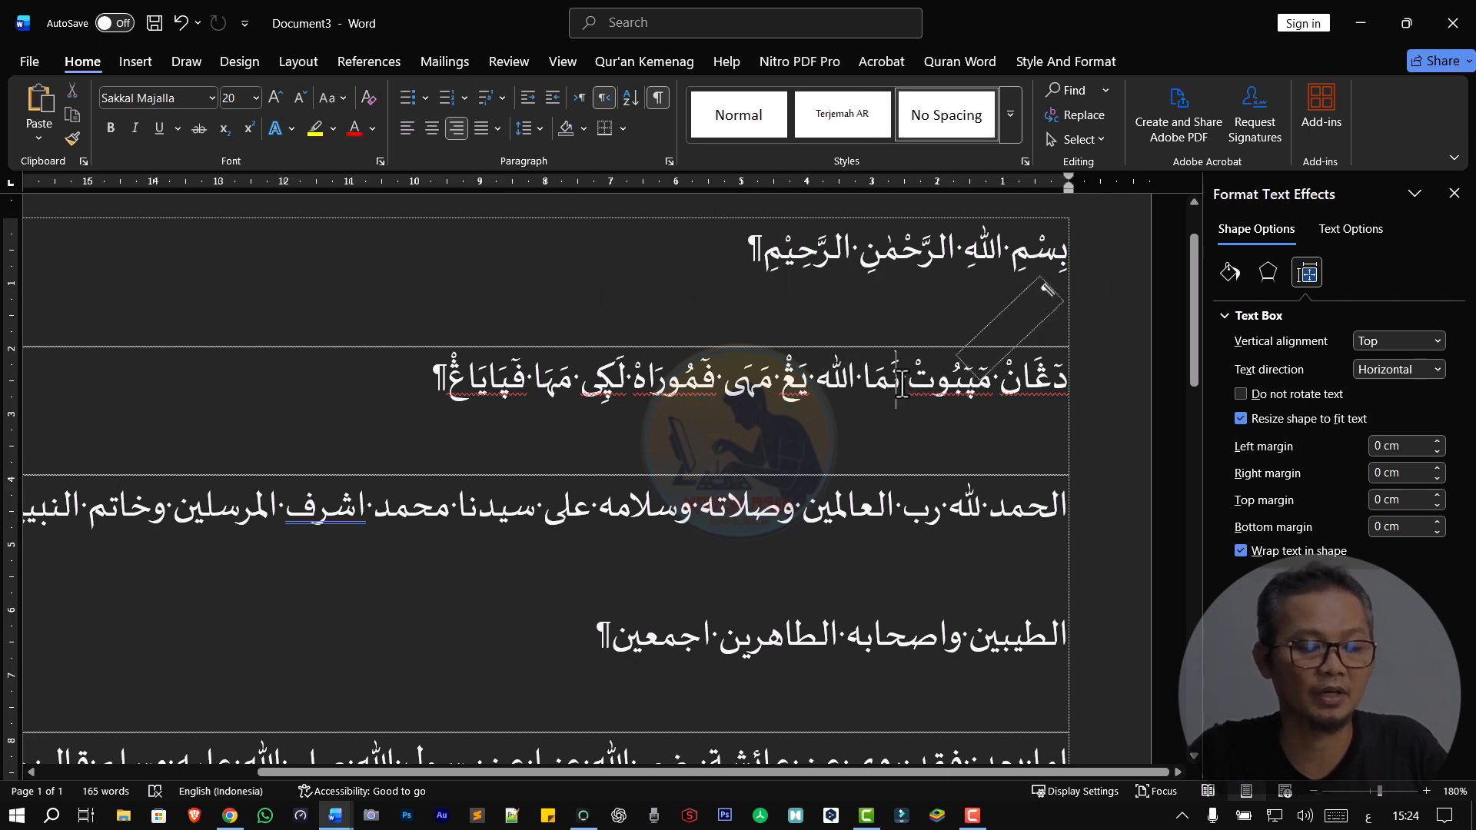
triple_click(901, 382)
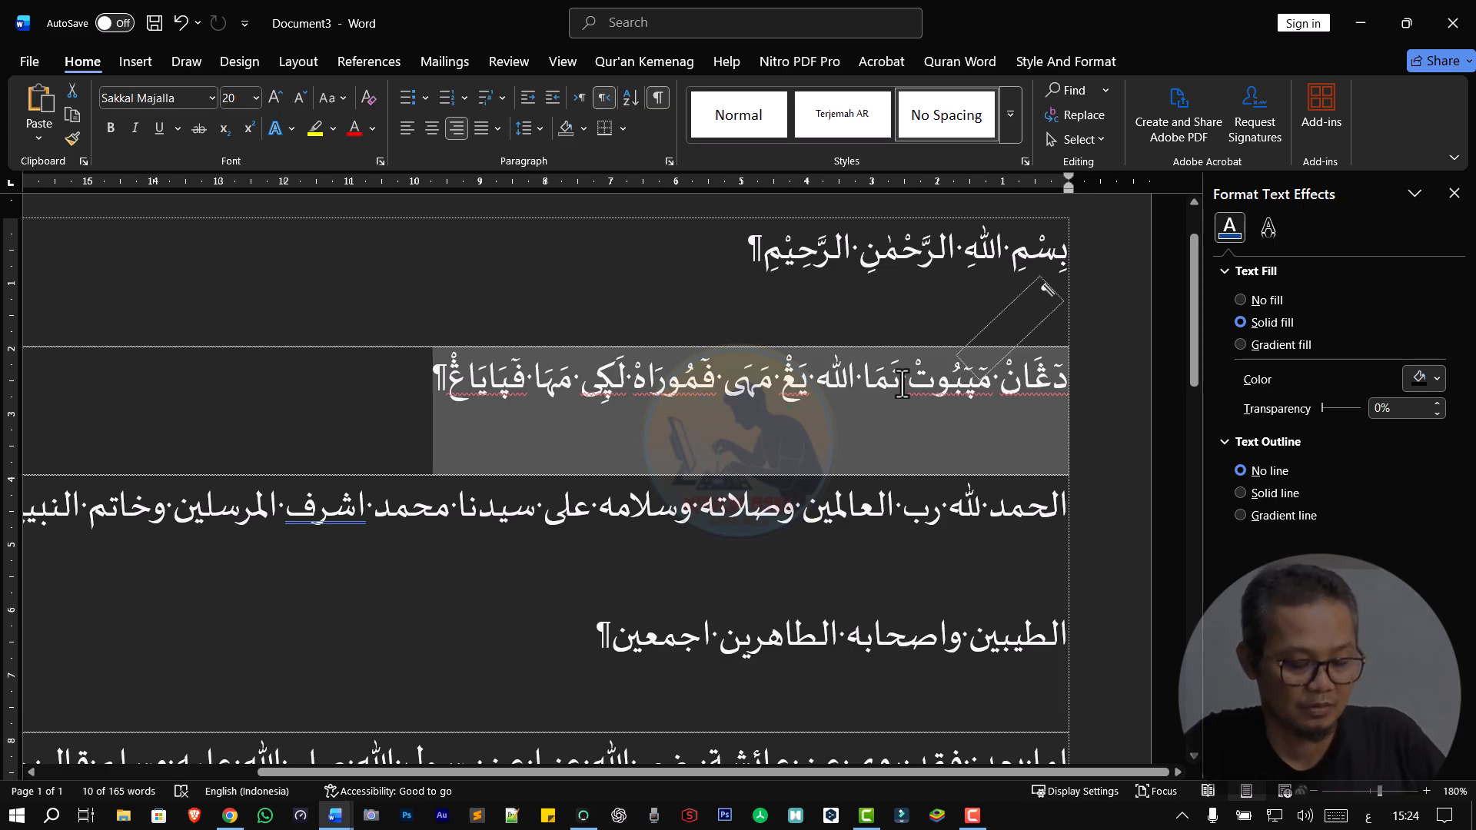
key(Delete)
click(1034, 315)
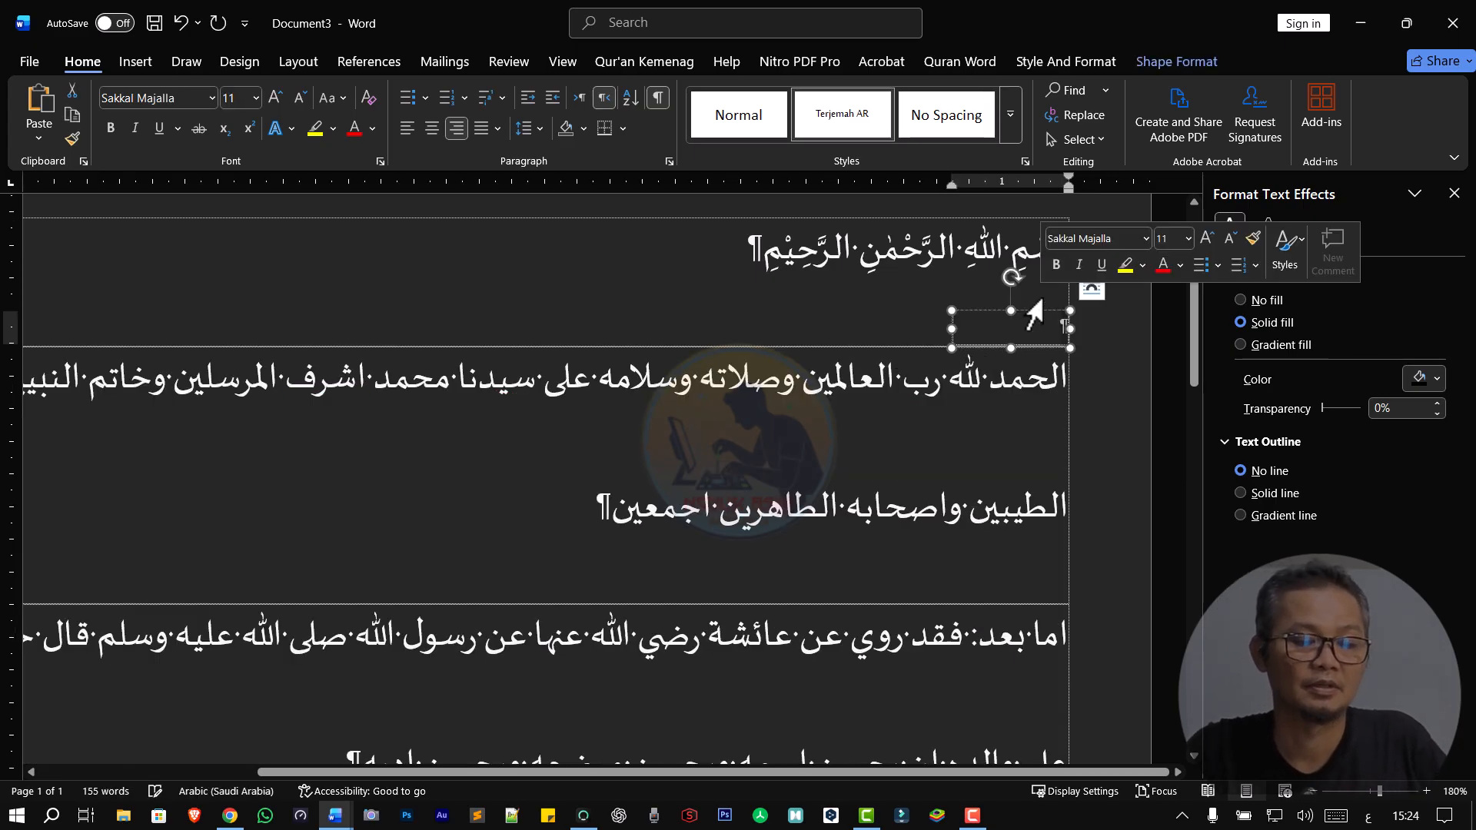
right_click(1054, 323)
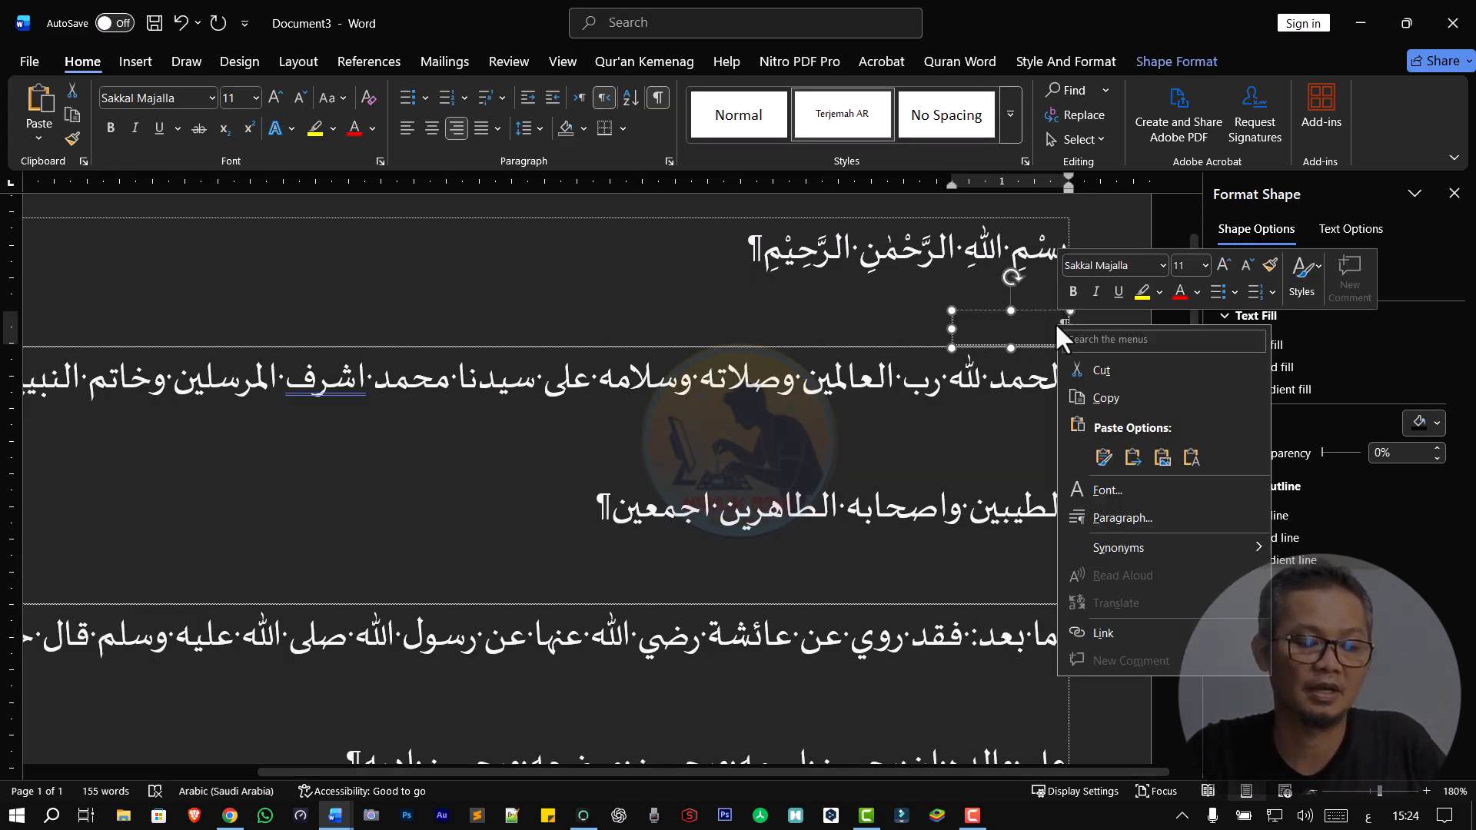
click(1193, 455)
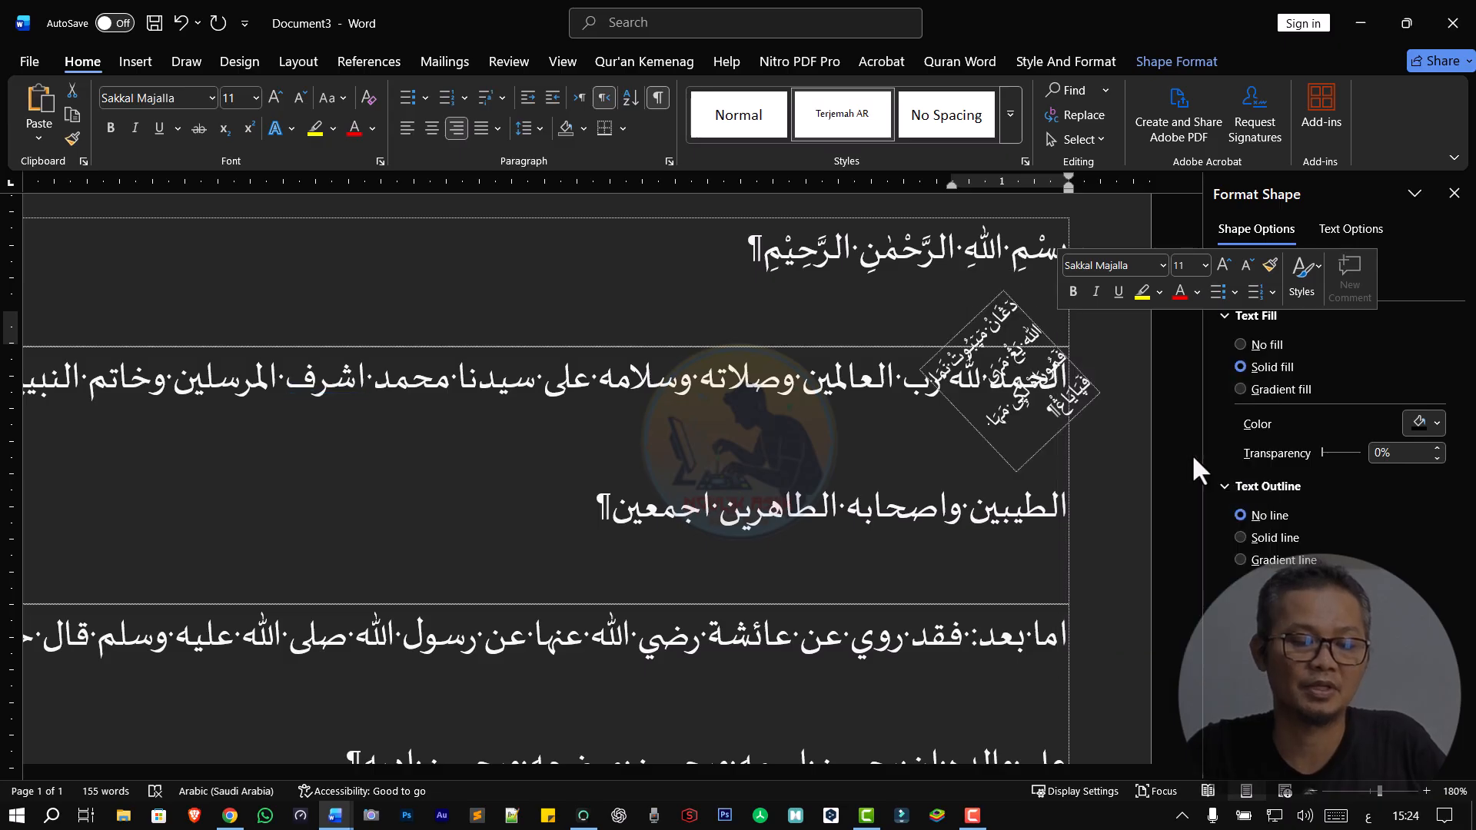
click(914, 305)
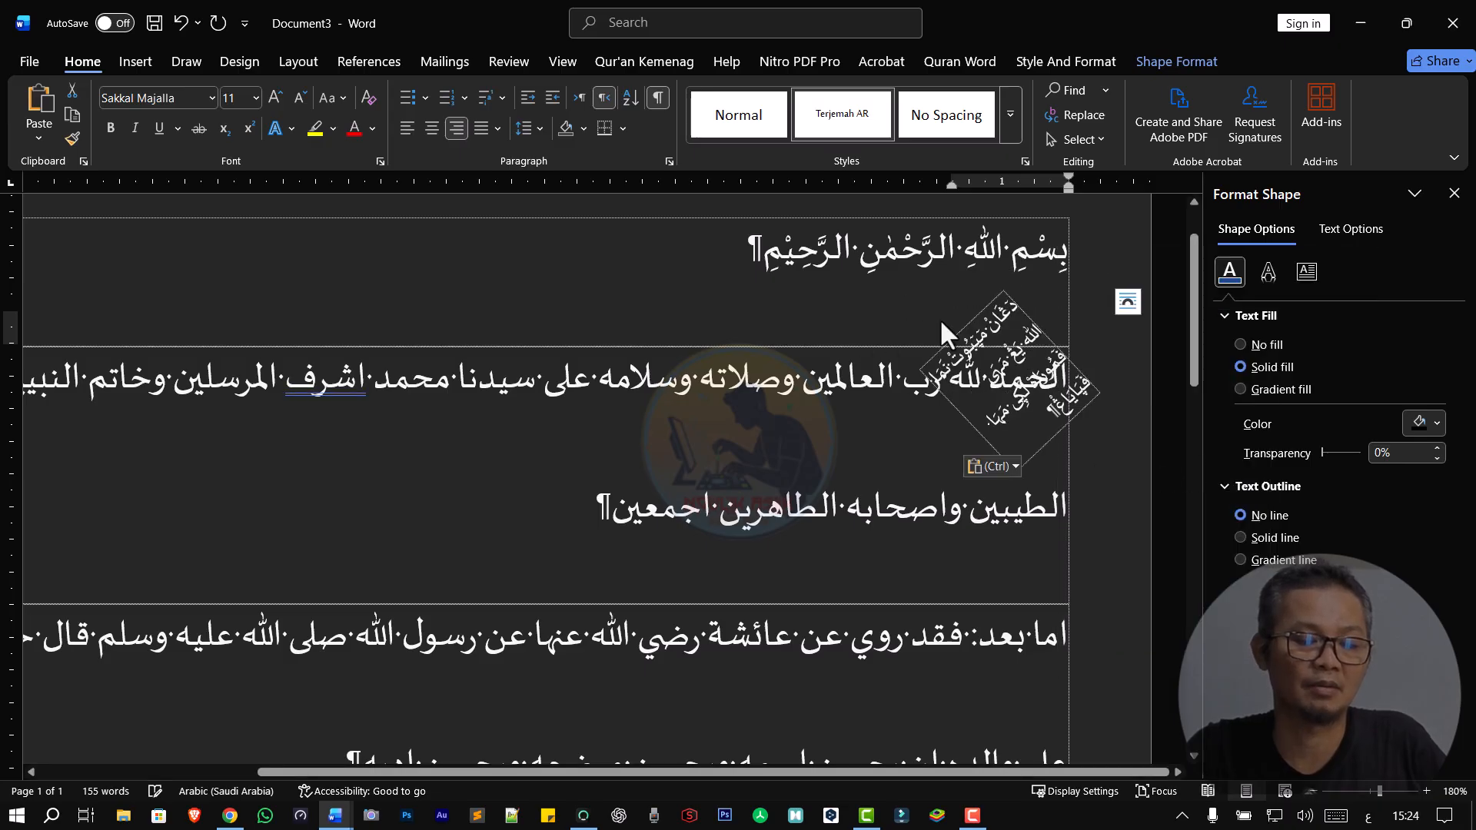
- Shrink the filled tilted text box to one text line showing only the first two words, and position it beneath the bismillah's first word
click(1035, 327)
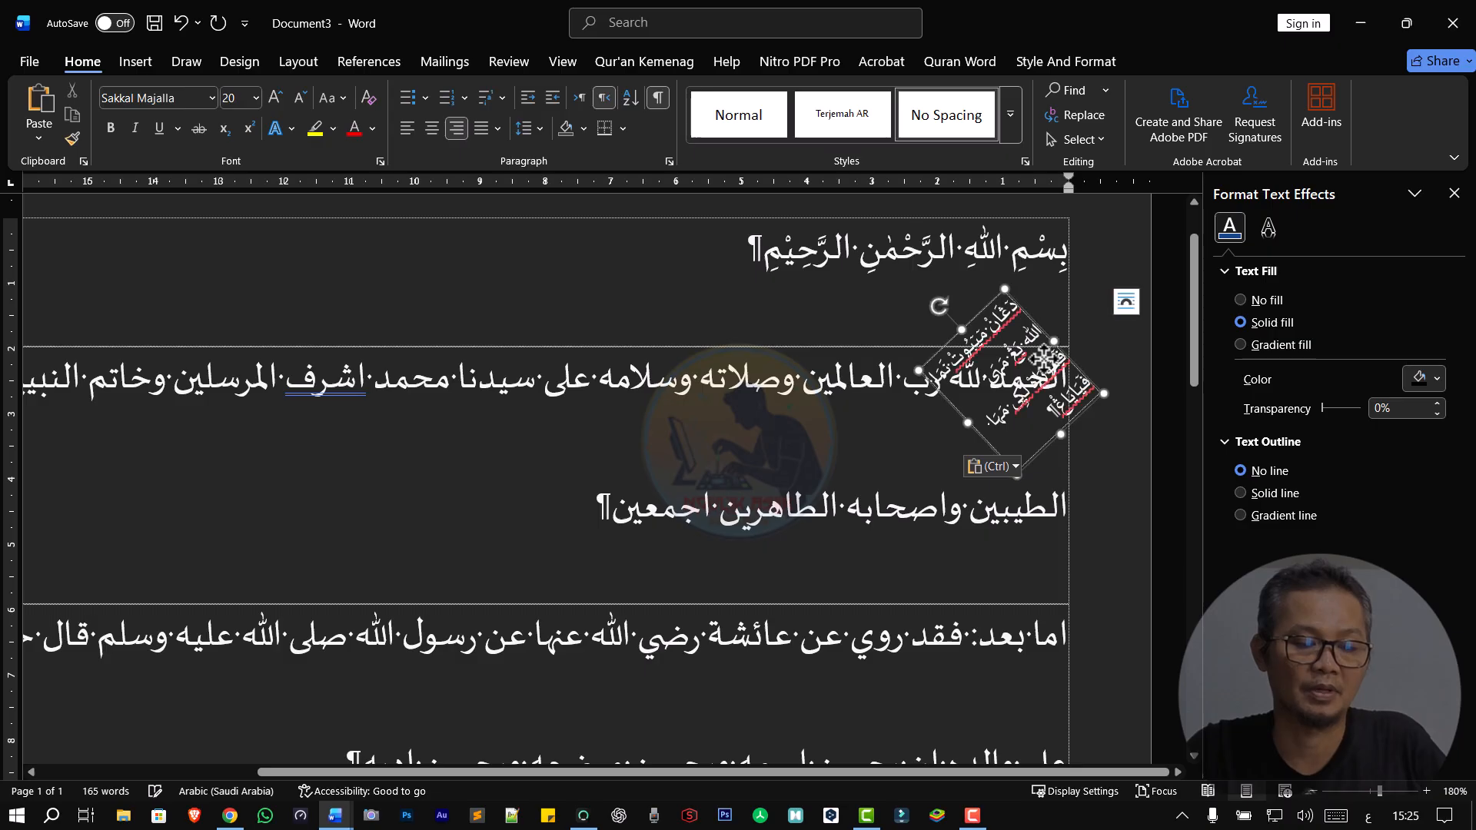
drag(1058, 433, 986, 360)
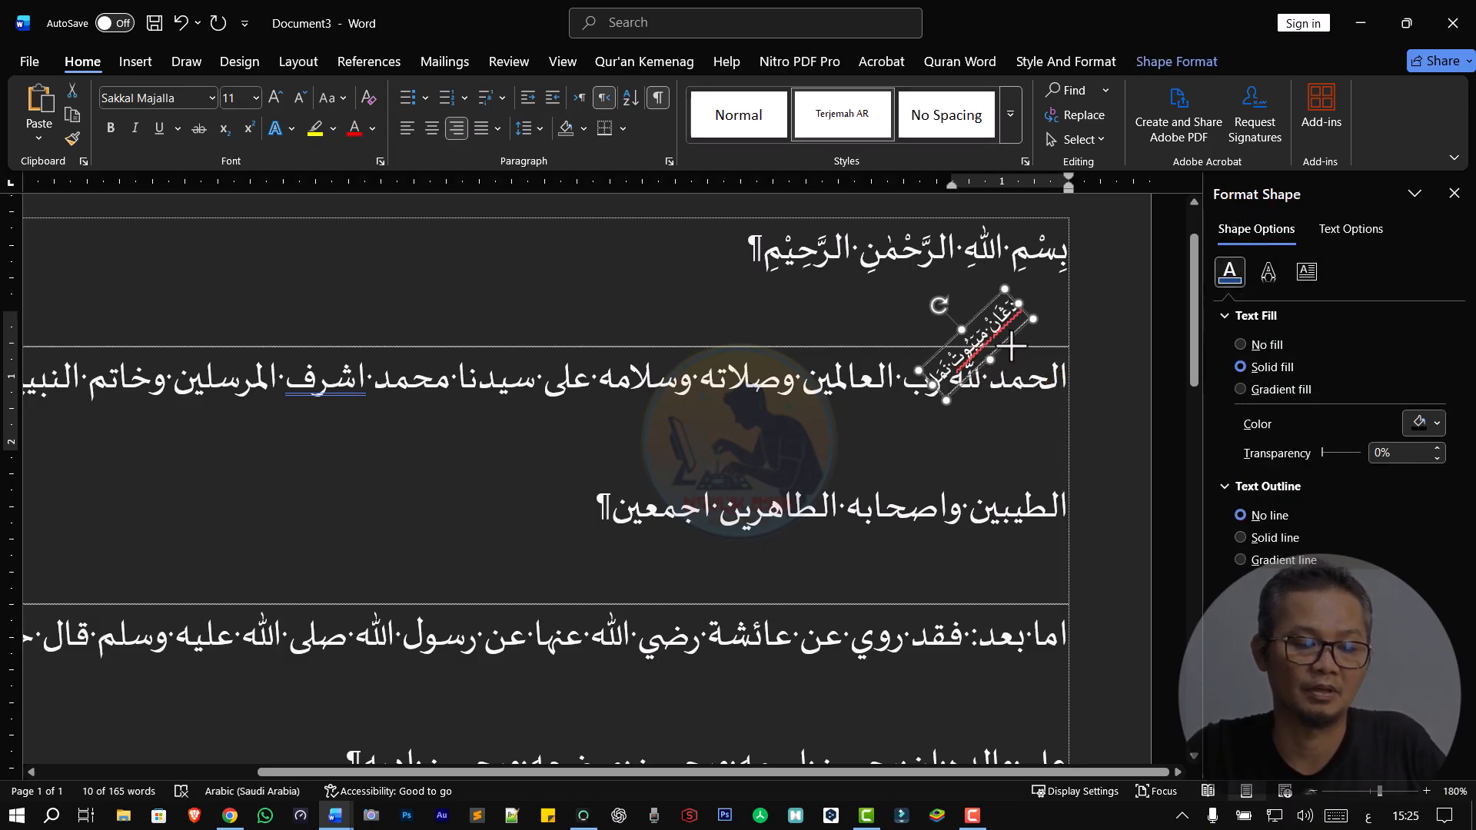
drag(1027, 312, 1064, 293)
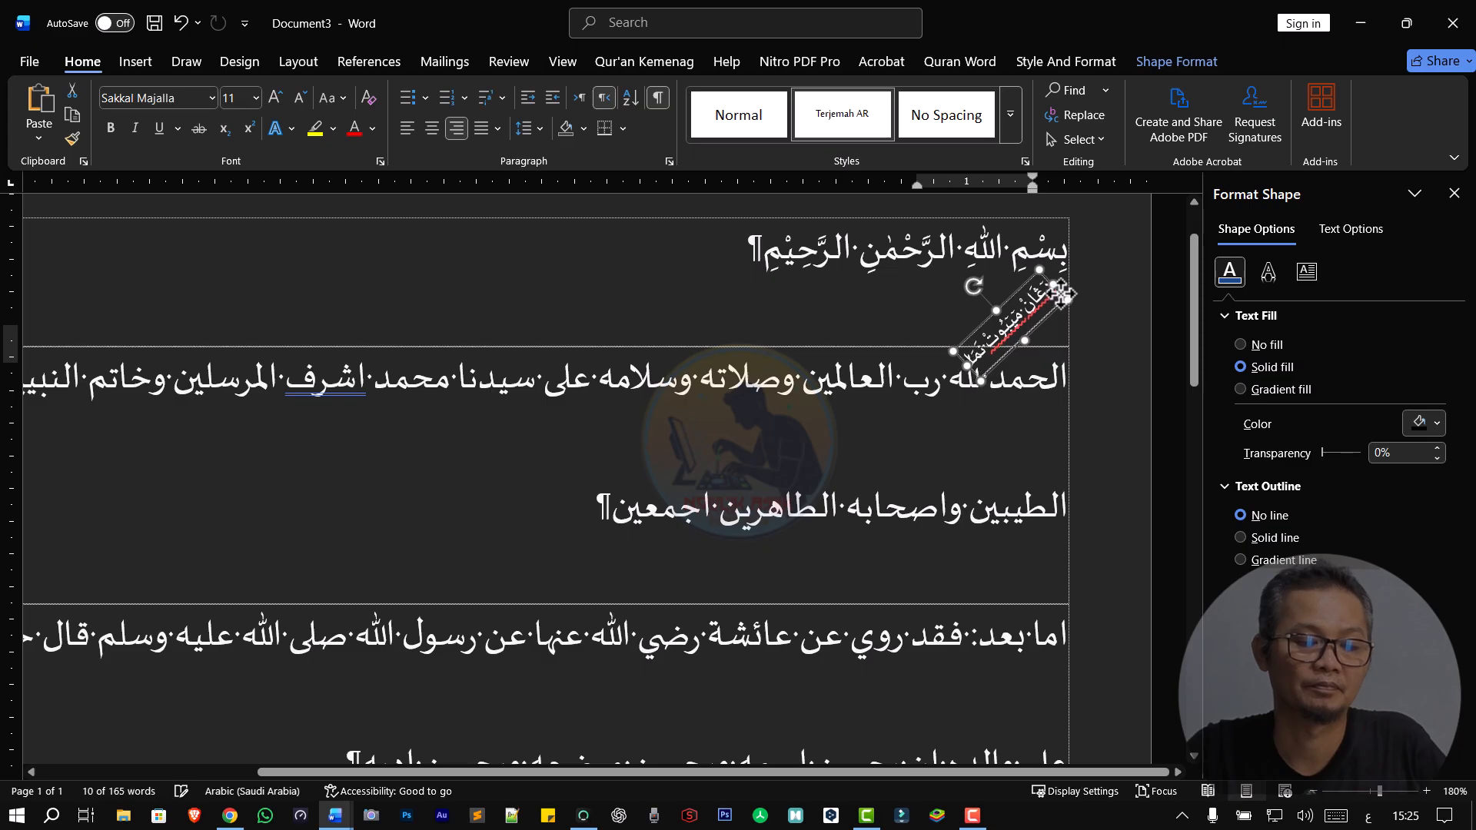
mouse_move(969, 367)
mouse_down()
mouse_move(1028, 310)
mouse_move(983, 347)
mouse_up()
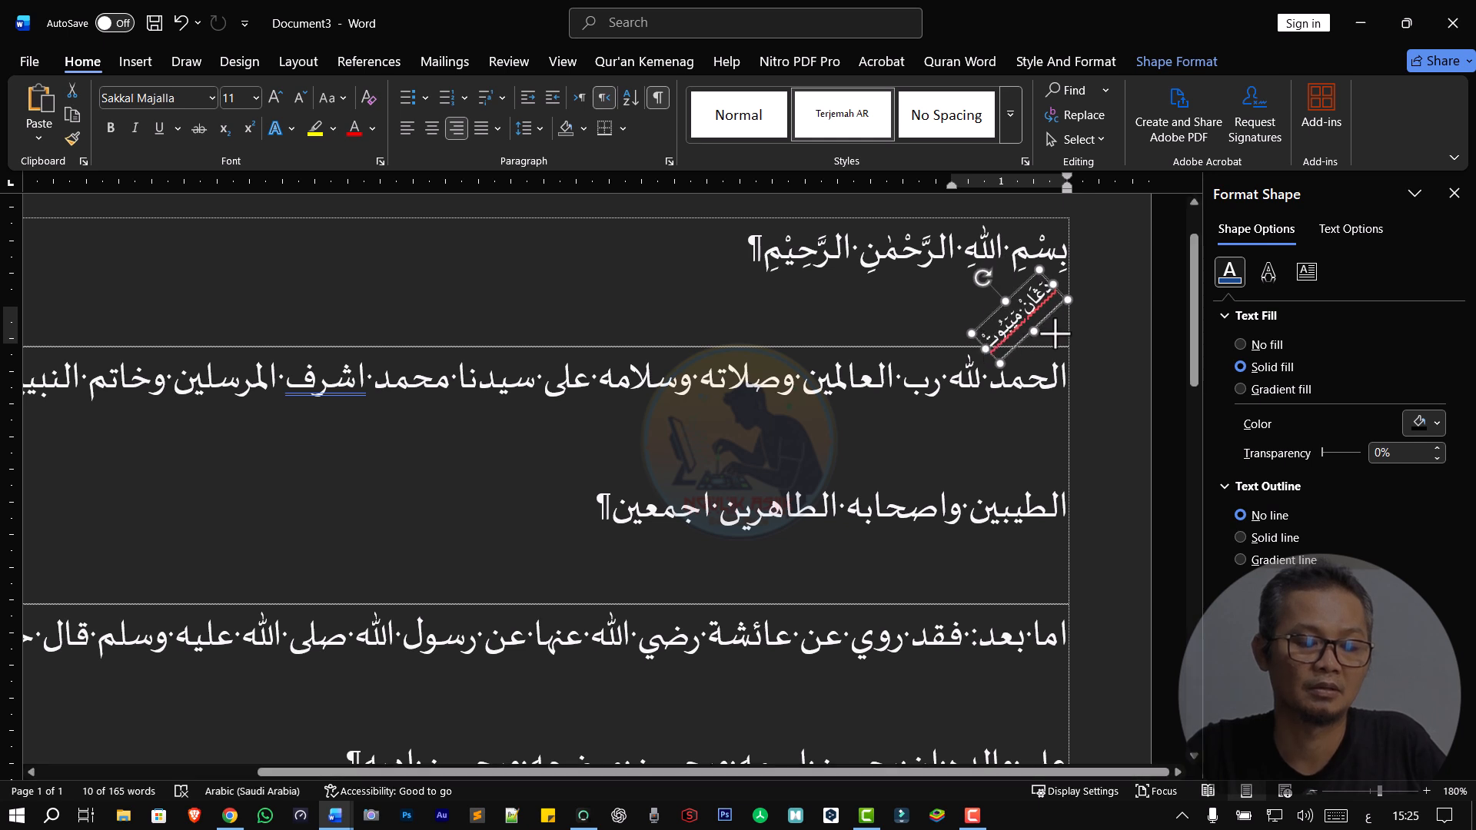
drag(1053, 312, 1062, 311)
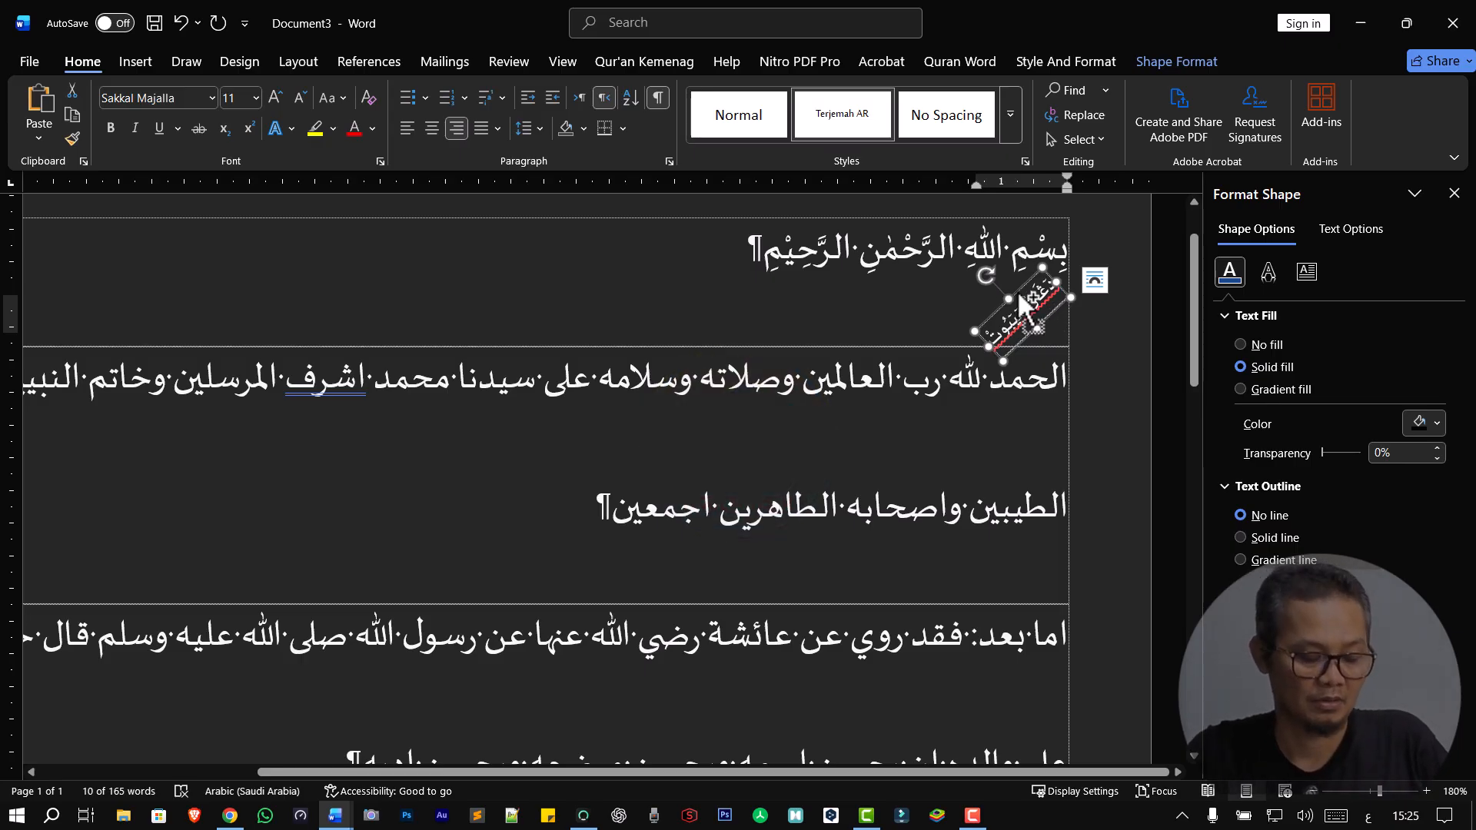
- Duplicate the tilted text box beside the original under the bismillah line and delete all text from the copy
drag(1019, 299, 953, 255)
click(968, 329)
key(ctrl+a)
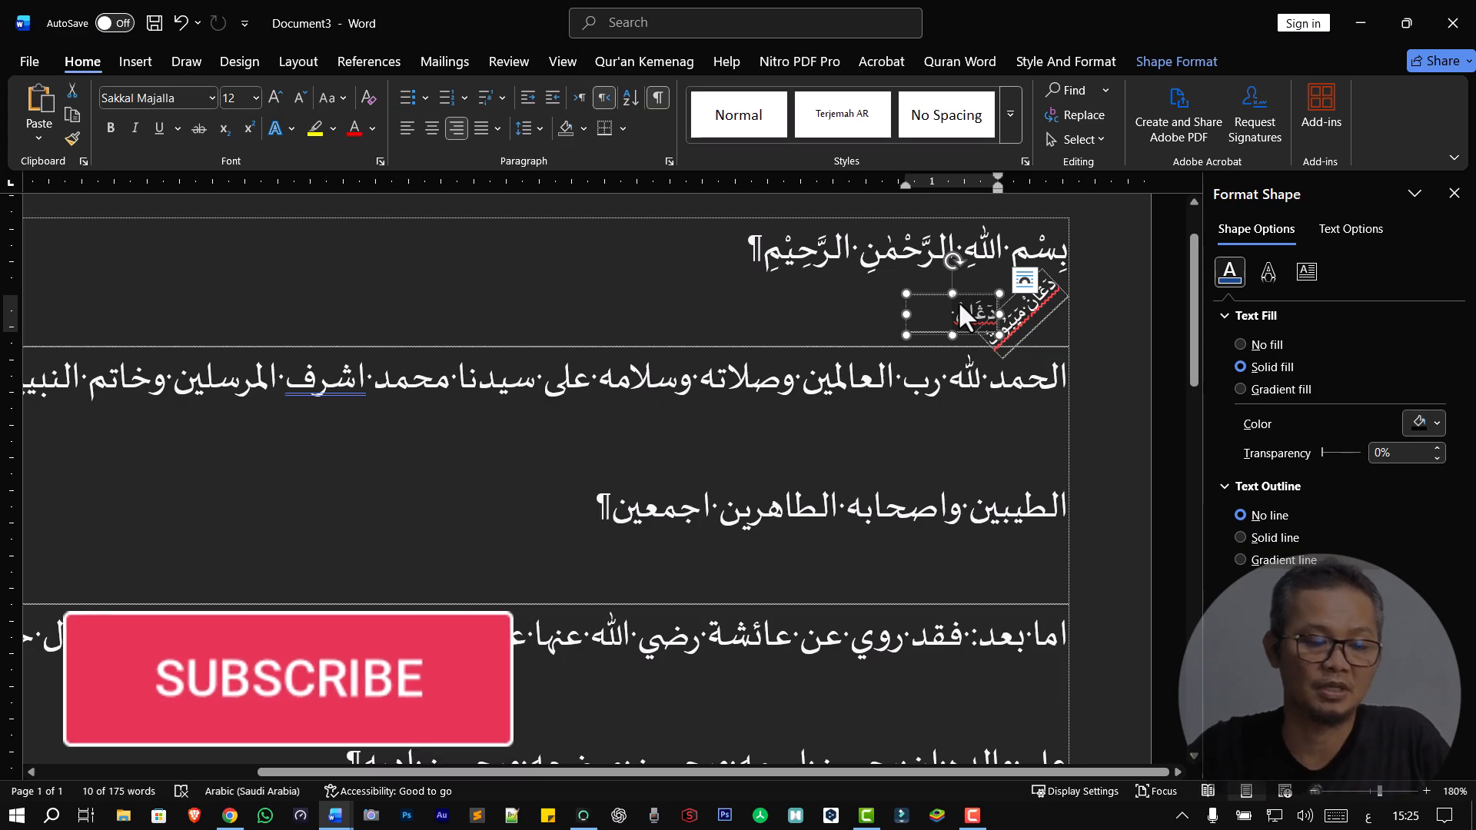
key(Delete)
click(856, 326)
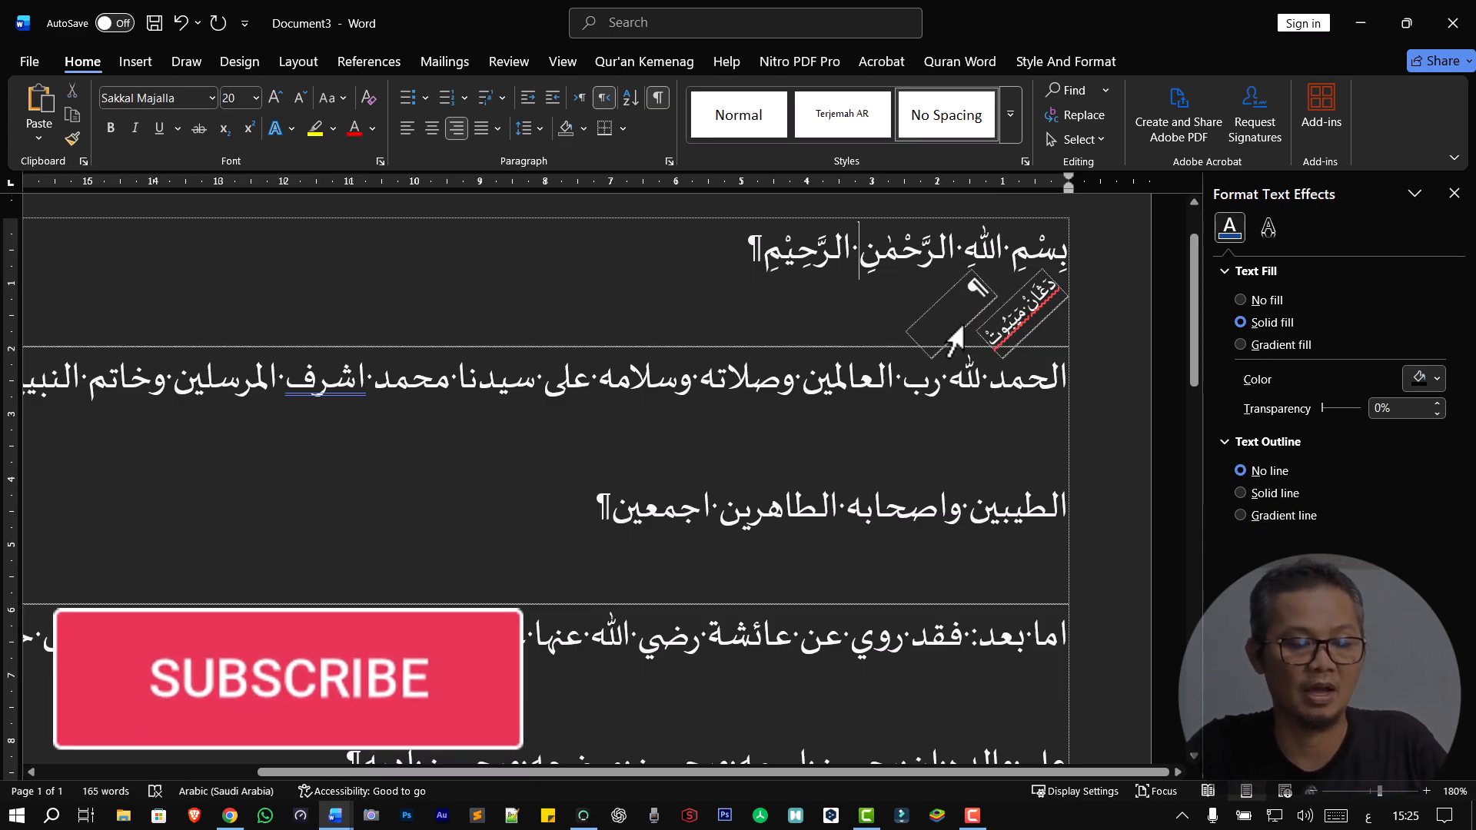
- Place further copies of the empty tilted text box side by side beneath the remaining words of the bismillah line
click(944, 309)
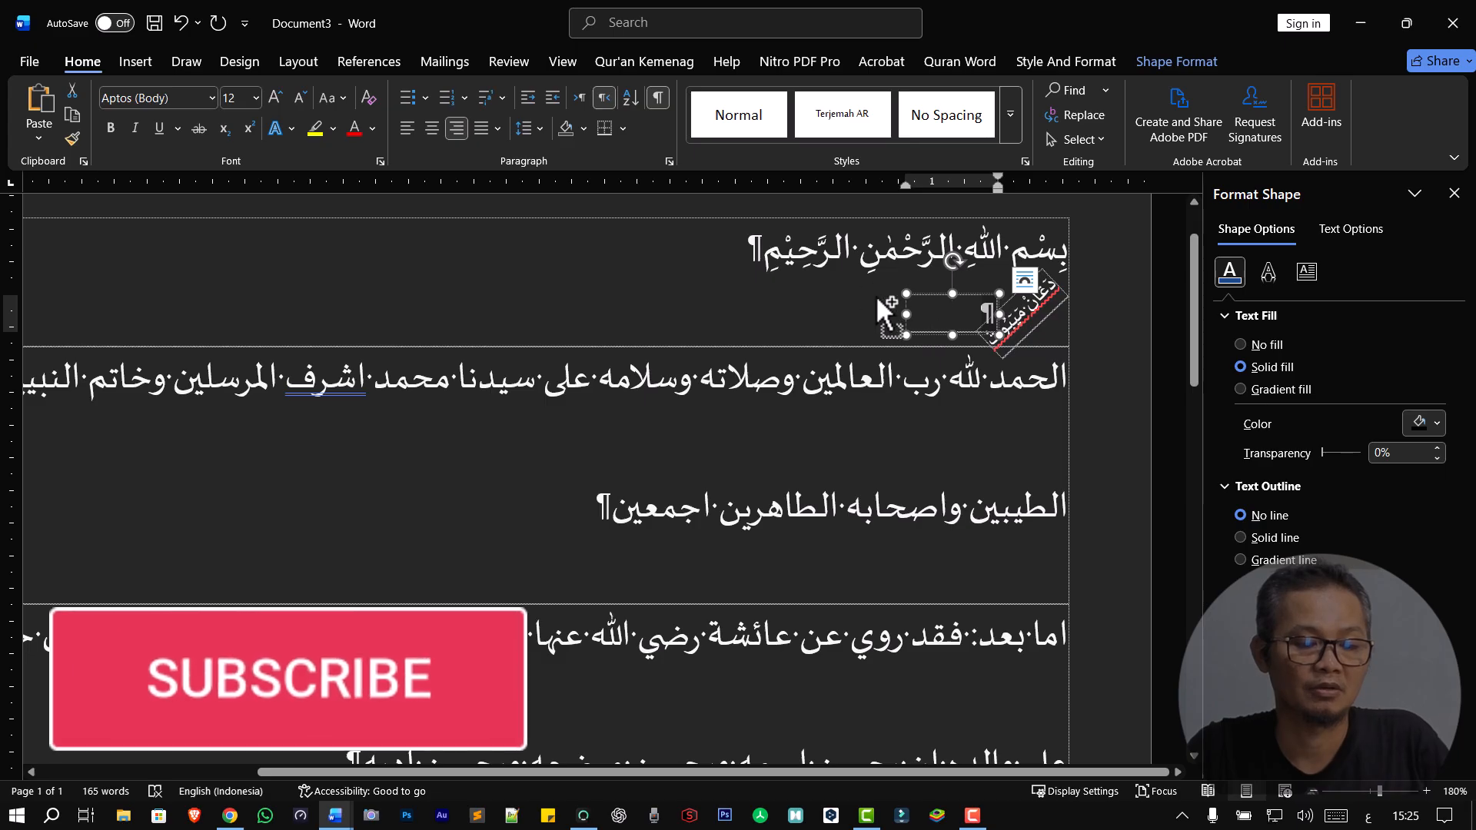
click(956, 312)
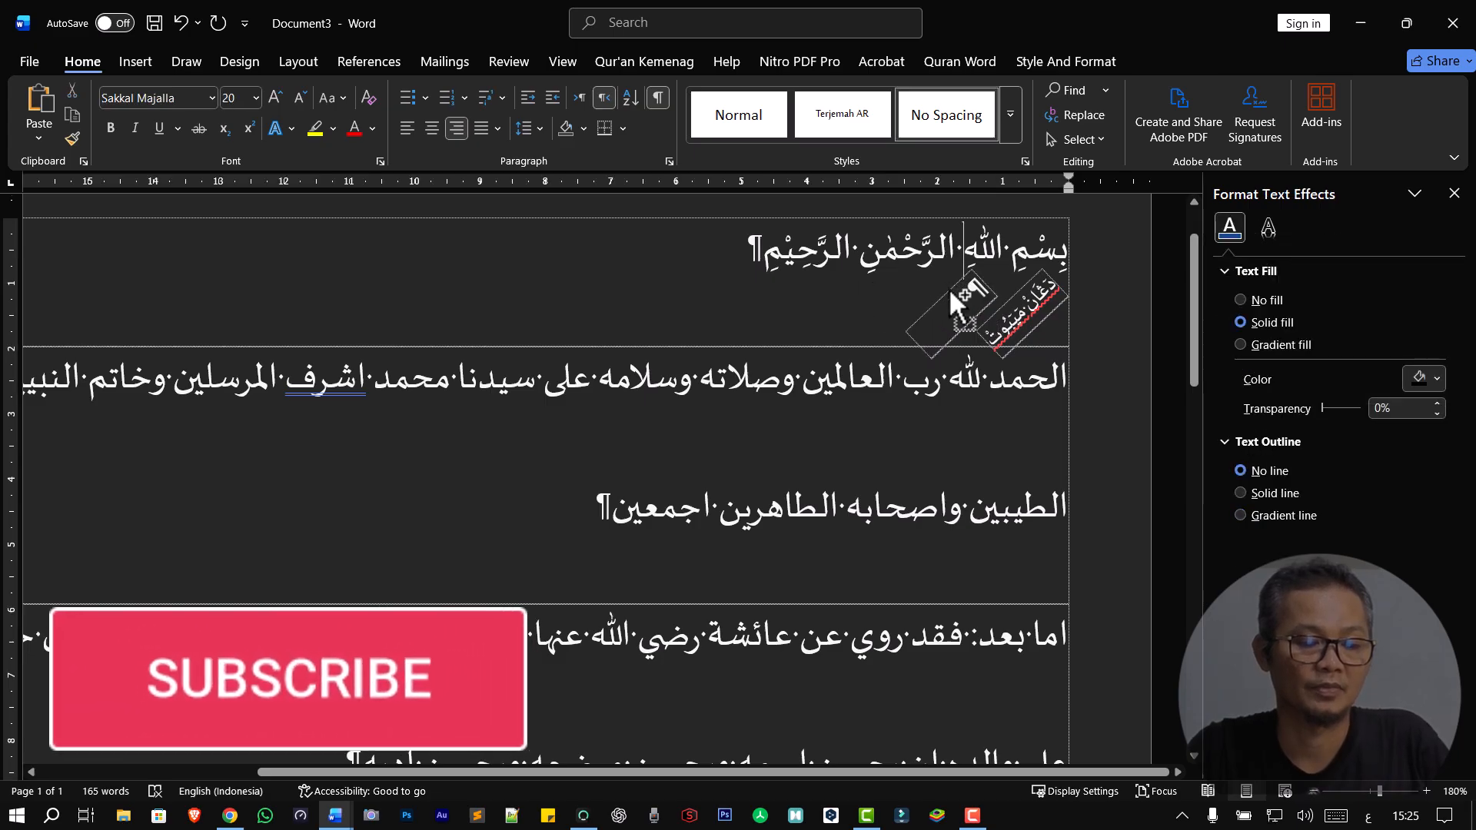
drag(953, 304, 877, 325)
drag(845, 295, 704, 283)
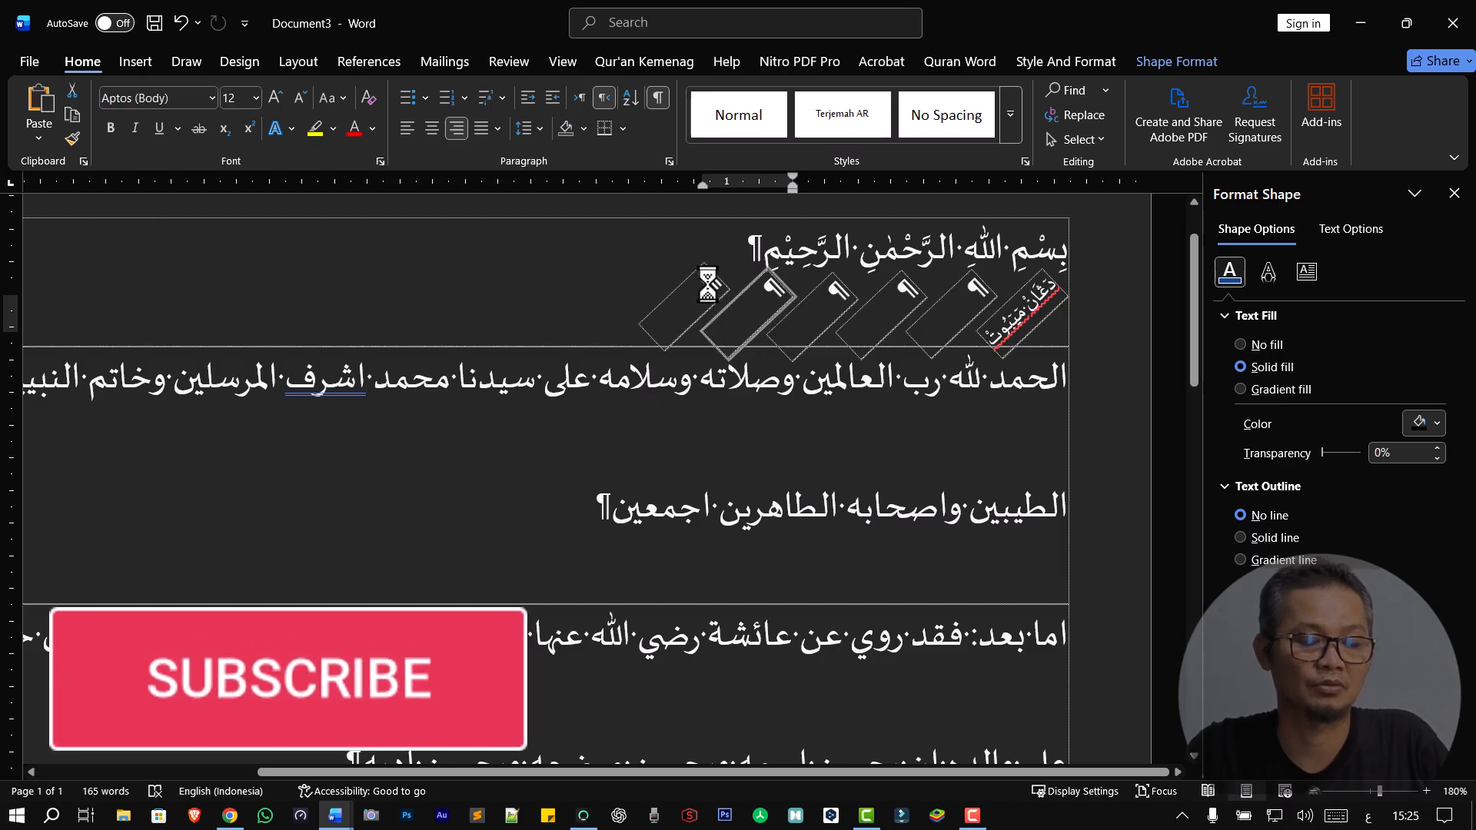